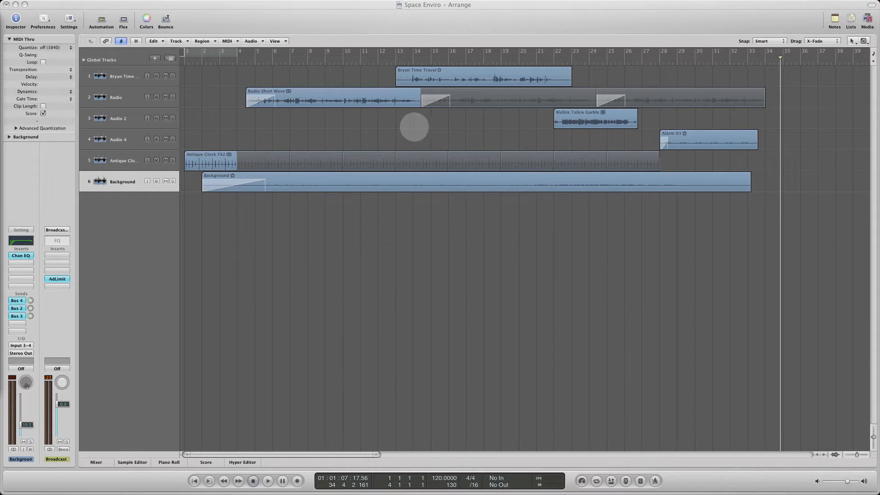
# - Solo track 1, play it from about bar 13, and lower the Broadcast output to -11.0 dB during playback
pyautogui.click(366, 129)
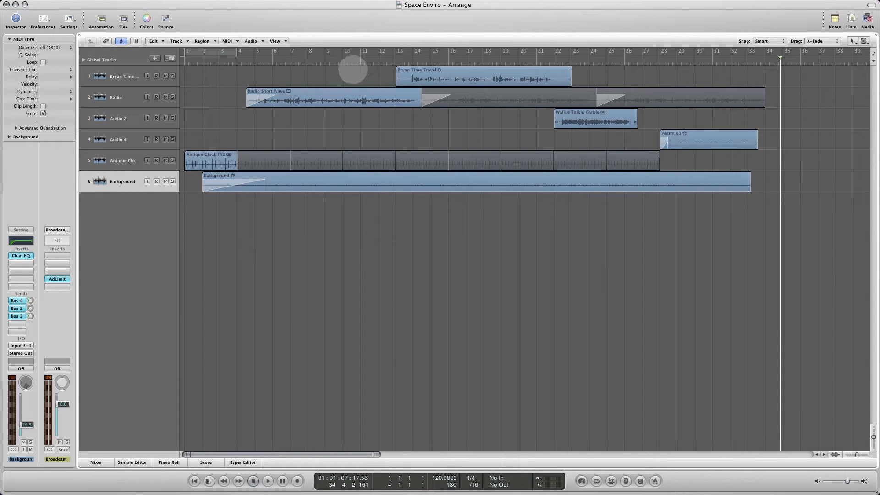
pyautogui.click(172, 76)
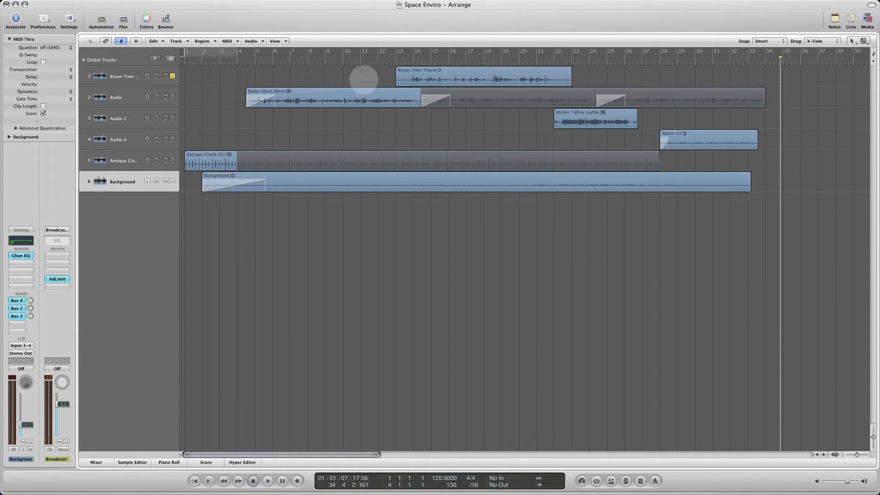
pyautogui.click(407, 58)
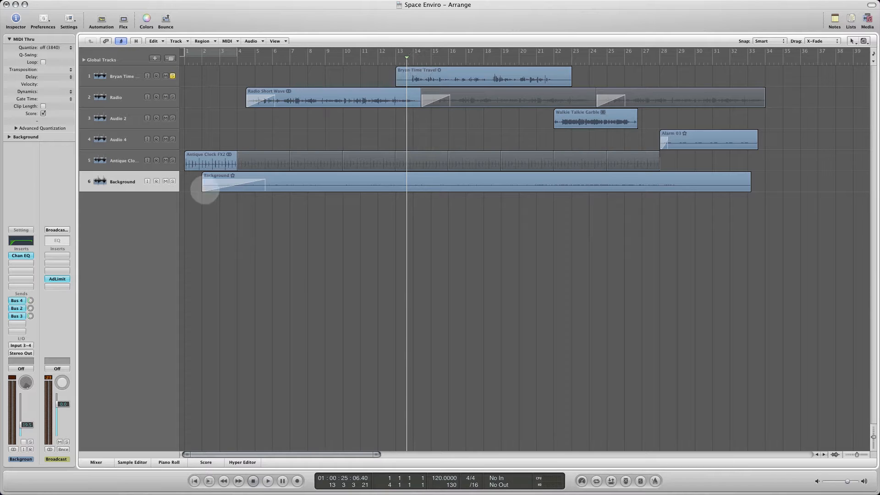
pyautogui.click(268, 481)
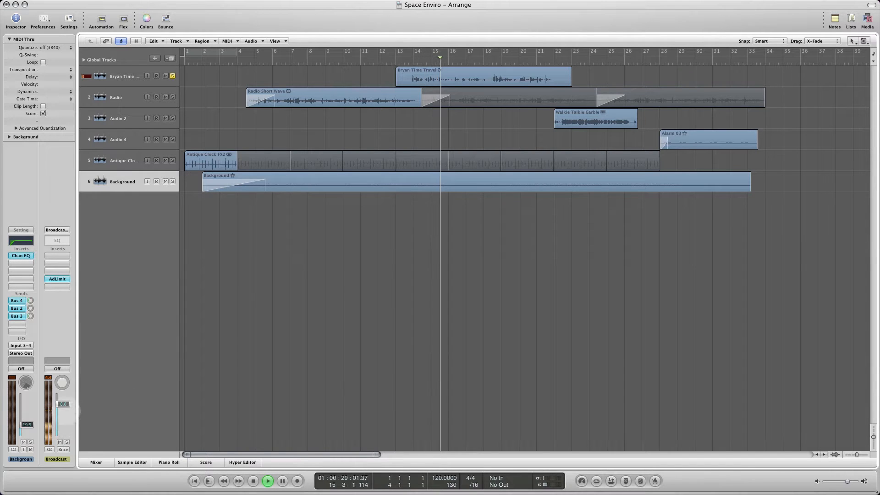
pyautogui.moveTo(64, 404); pyautogui.dragTo(69, 444)
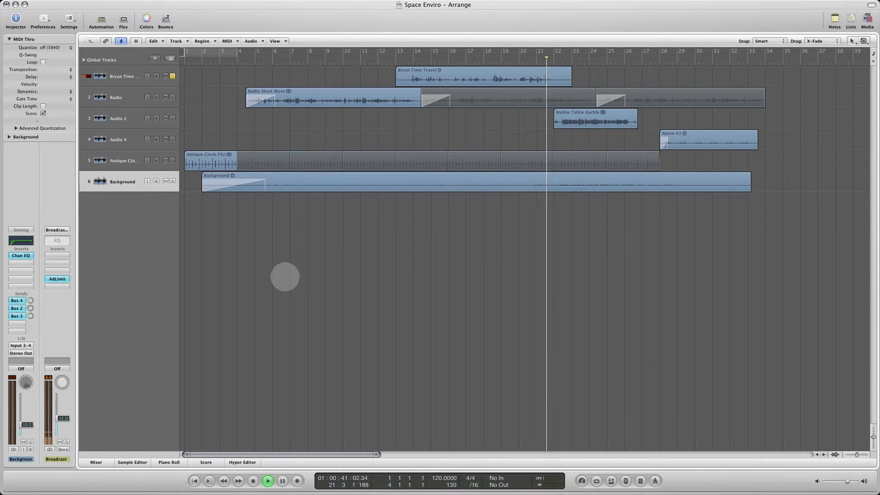
pyautogui.press('space')
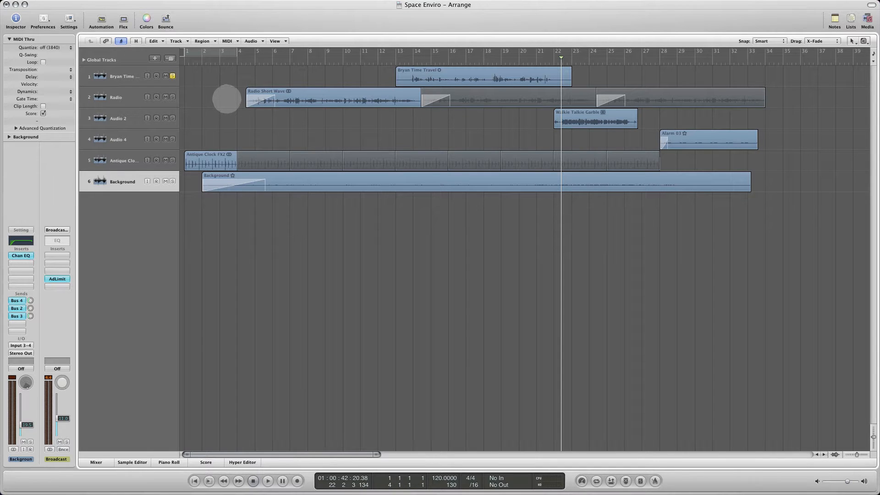
# - Audition the Radio track alone from about bar 5 while setting the Broadcast output to -8.4 dB, and end by unsoloing it
pyautogui.click(173, 97)
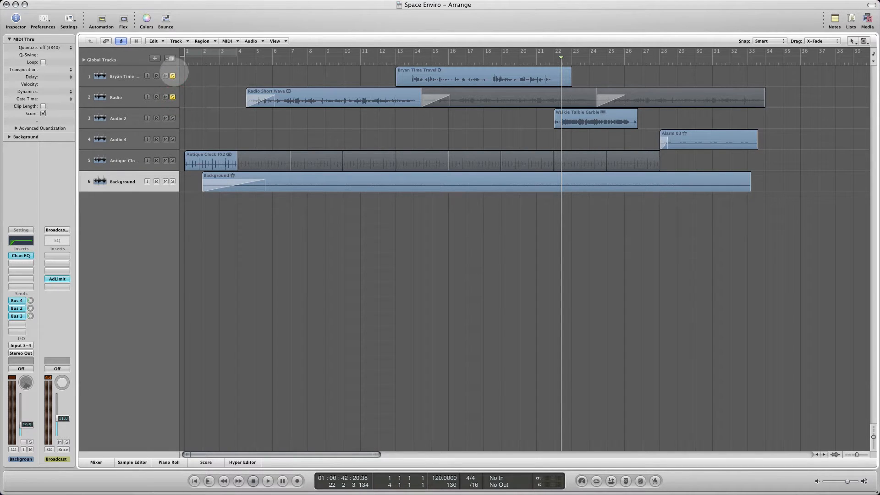
pyautogui.click(173, 76)
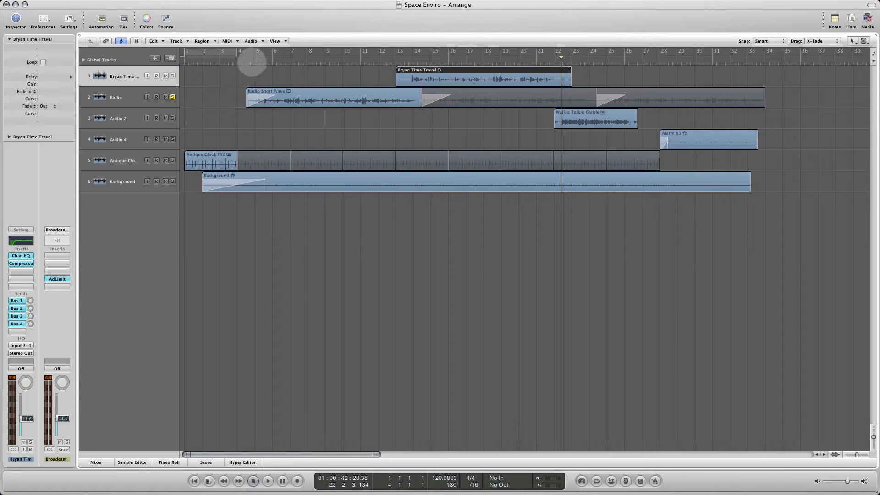
pyautogui.doubleClick(251, 62)
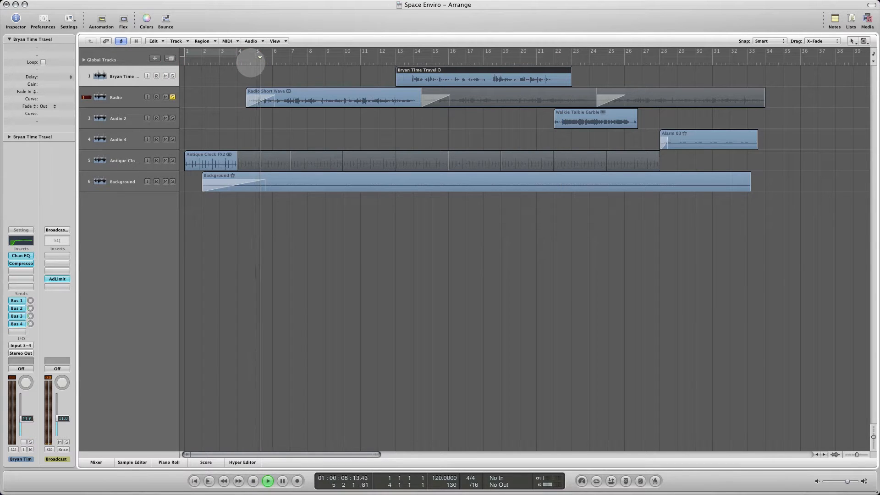
pyautogui.moveTo(65, 418); pyautogui.dragTo(64, 415)
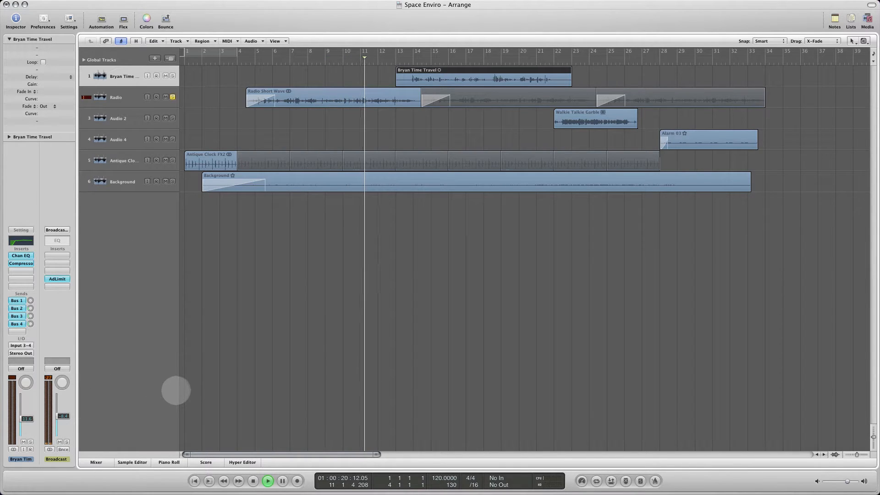
pyautogui.press('space')
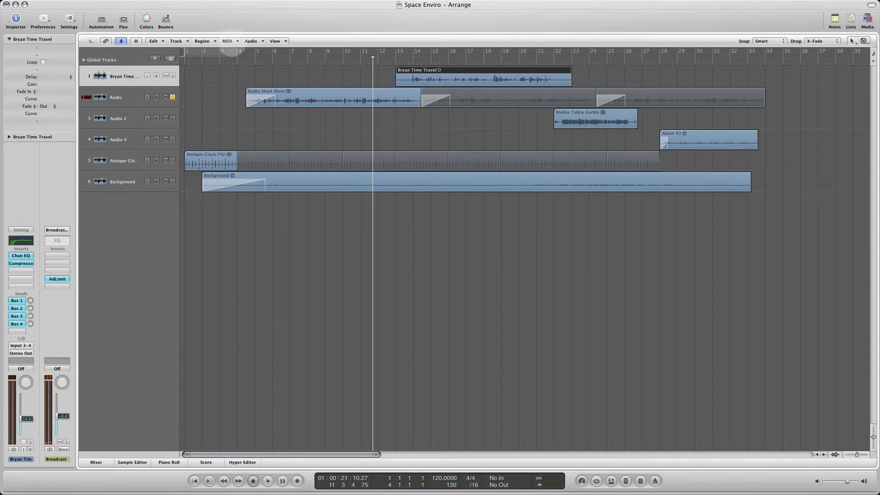
pyautogui.click(173, 97)
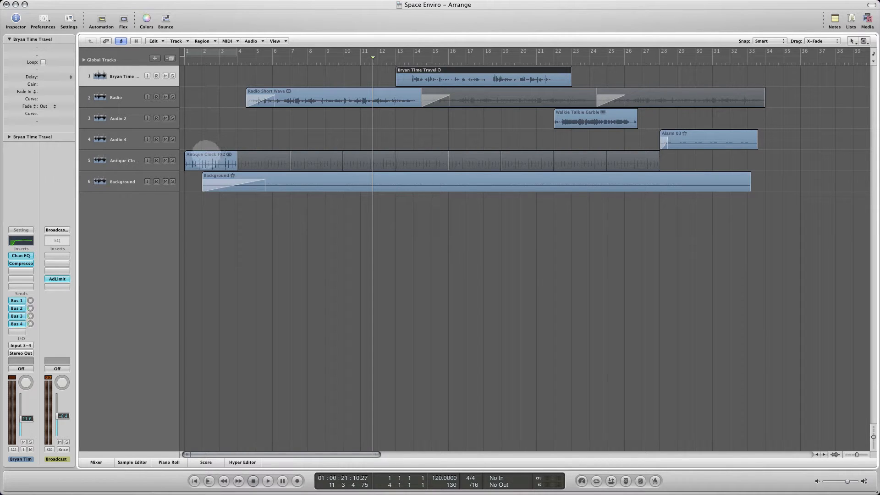
# - Open the Antique Clock FX2 region's waveform and audition its track soloed from about bar 2
pyautogui.doubleClick(205, 154)
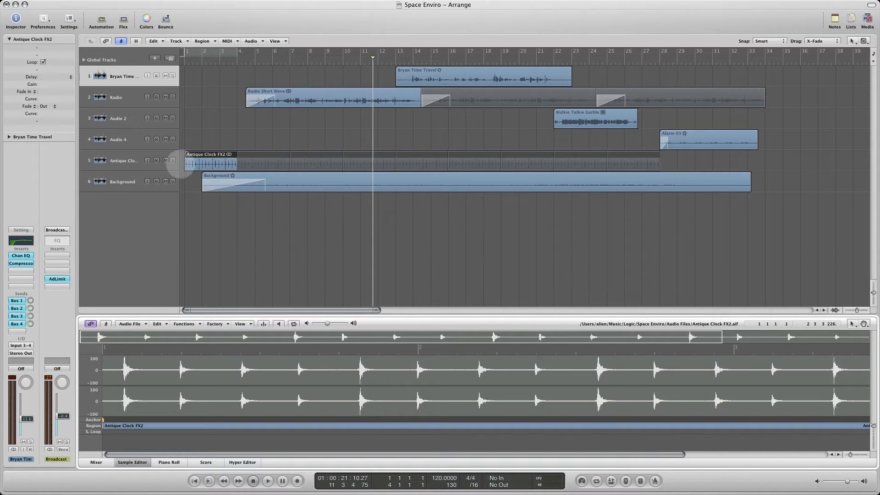
pyautogui.click(172, 160)
pyautogui.doubleClick(198, 57)
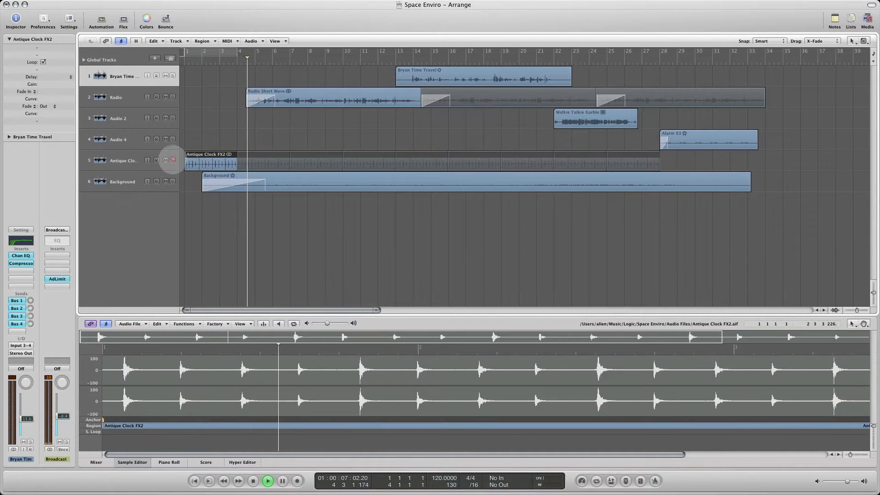
pyautogui.press('space')
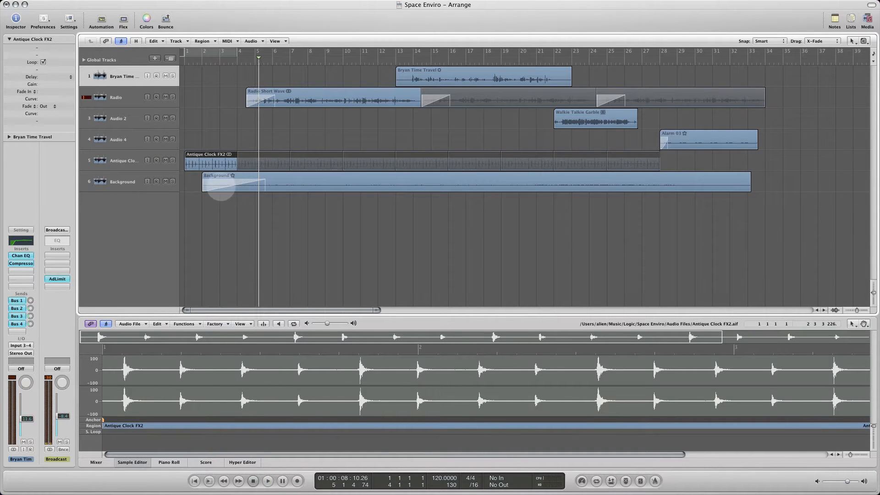
# - Audition the Background track soloed from about bar 6, and end by unsoloing it
pyautogui.click(172, 182)
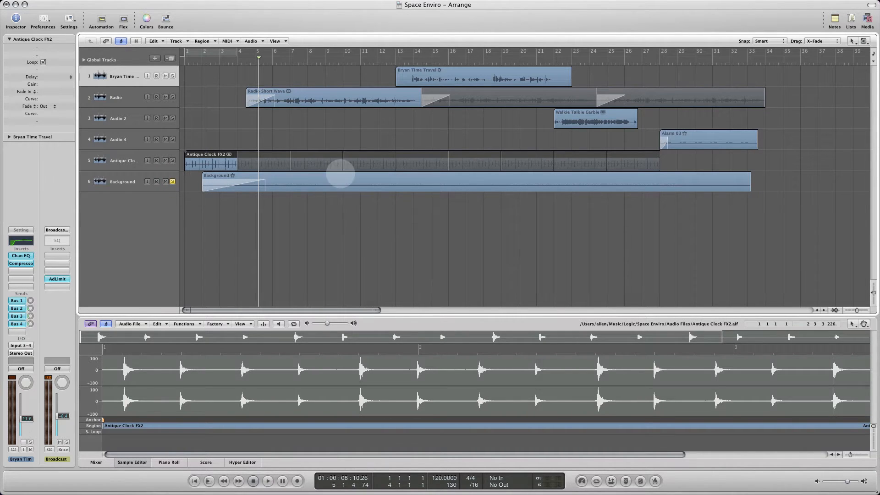
pyautogui.doubleClick(281, 56)
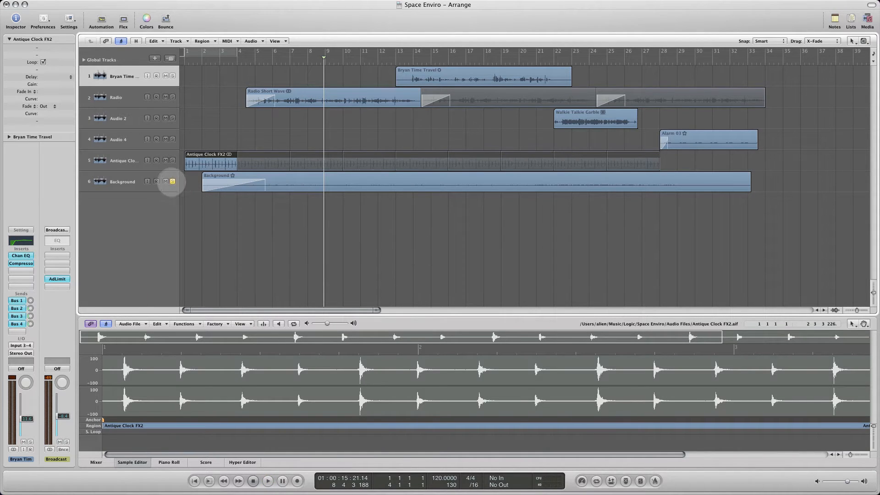
pyautogui.click(173, 181)
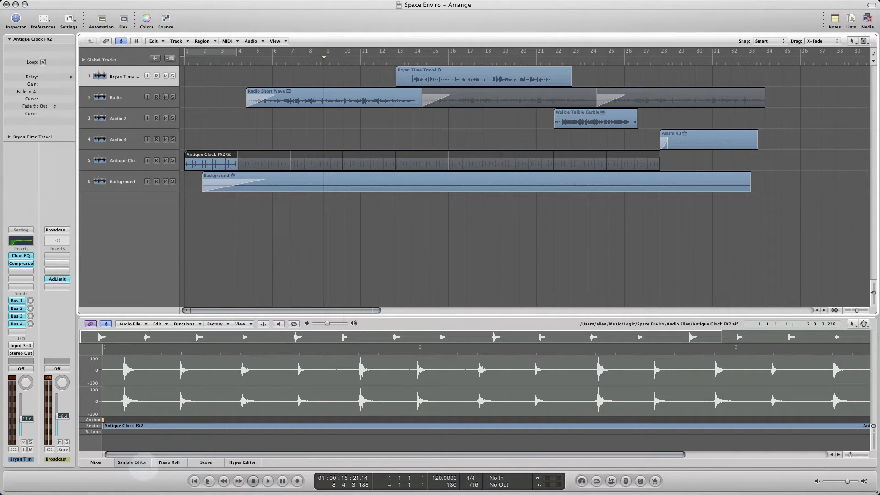
# - Replace the waveform editor with the mixer and enlarge it to show the full channel strips
pyautogui.click(135, 463)
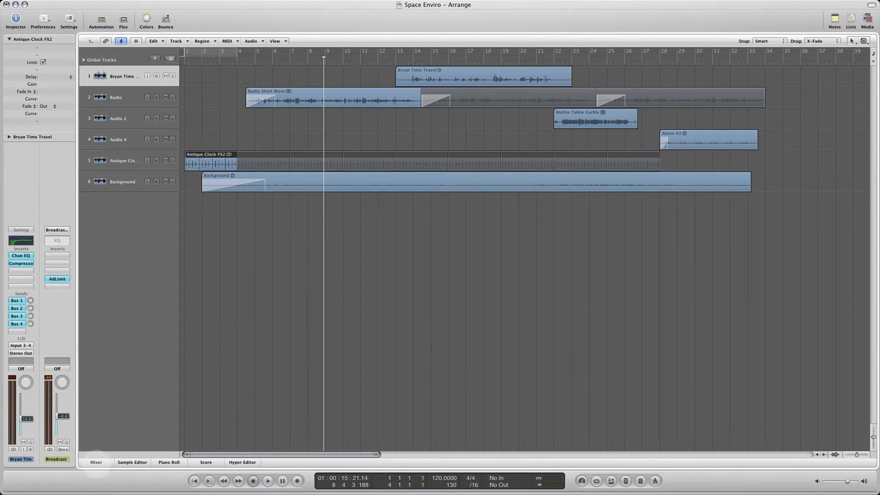
pyautogui.click(96, 462)
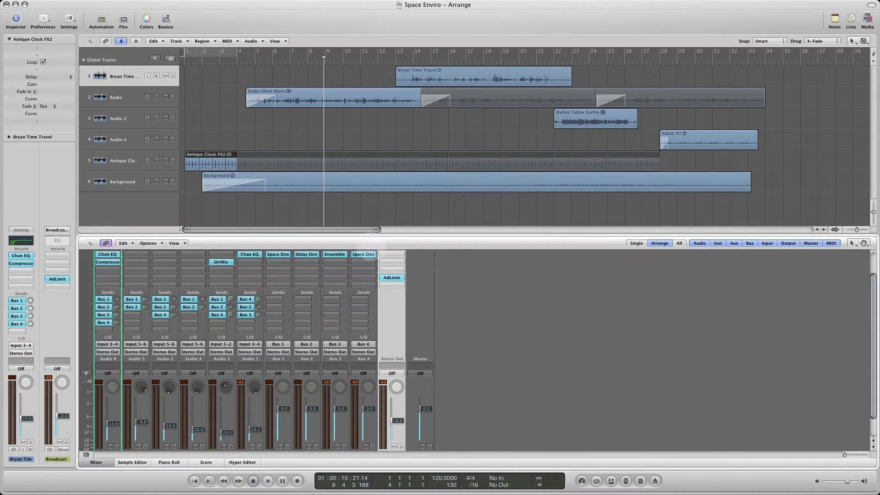
pyautogui.moveTo(377, 234); pyautogui.dragTo(372, 206)
pyautogui.scroll(-1, 349, 354)
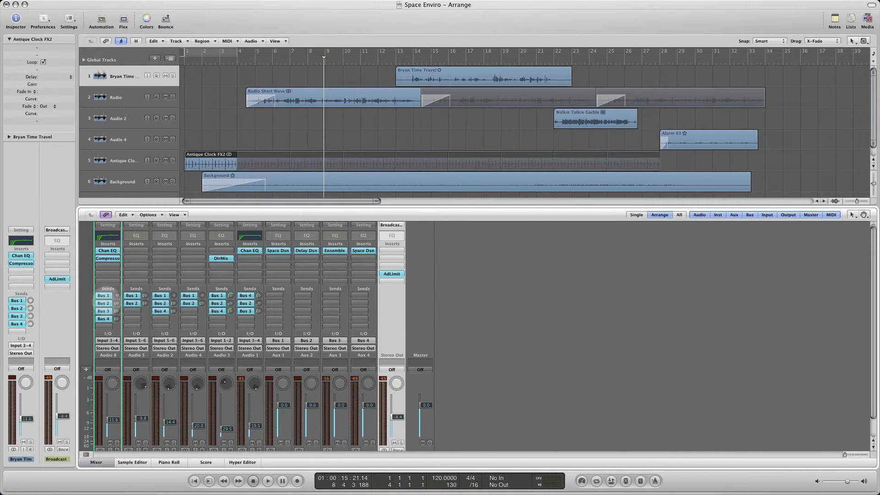
pyautogui.scroll(-3, 110, 302)
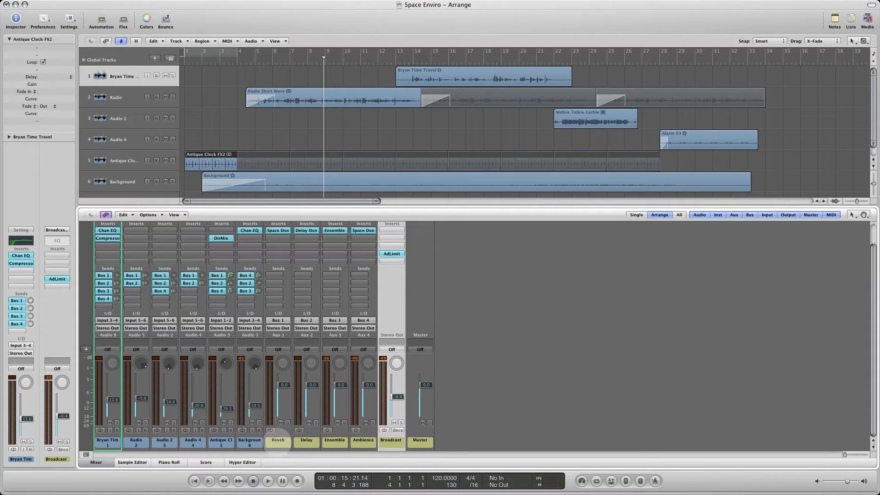
# - Trace track 1's sends on Bus 1 to Bus 4 to the Reverb, Delay, Ensemble and Ambience aux channels
pyautogui.click(278, 441)
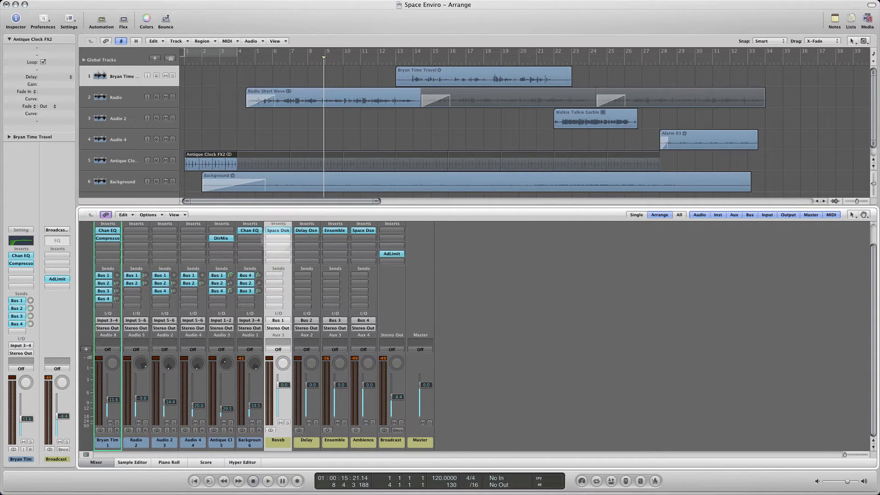
pyautogui.click(104, 283)
pyautogui.click(307, 441)
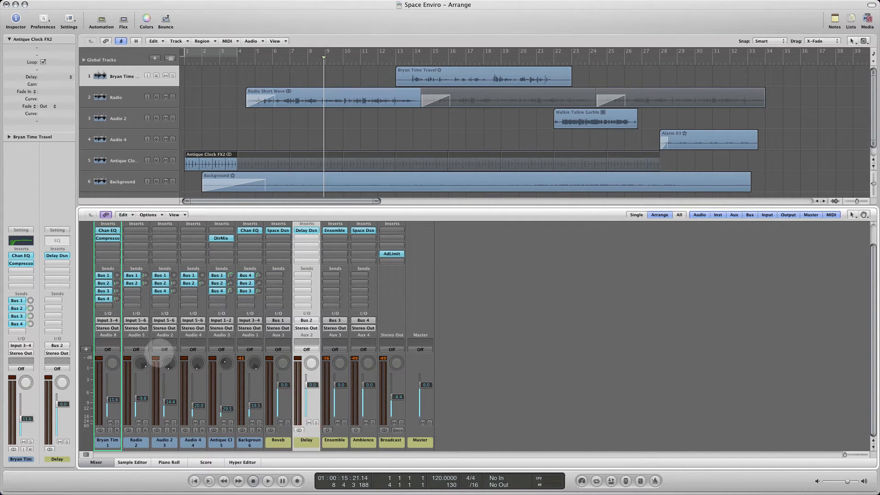
pyautogui.click(104, 291)
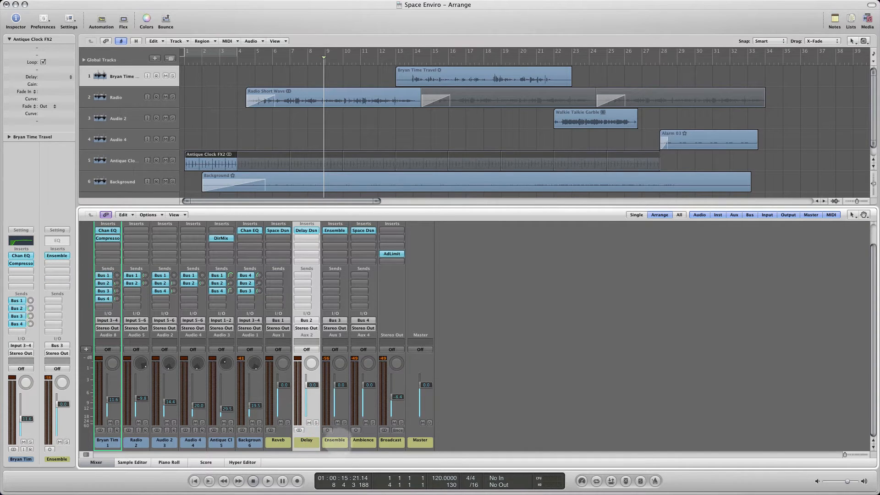
pyautogui.click(334, 440)
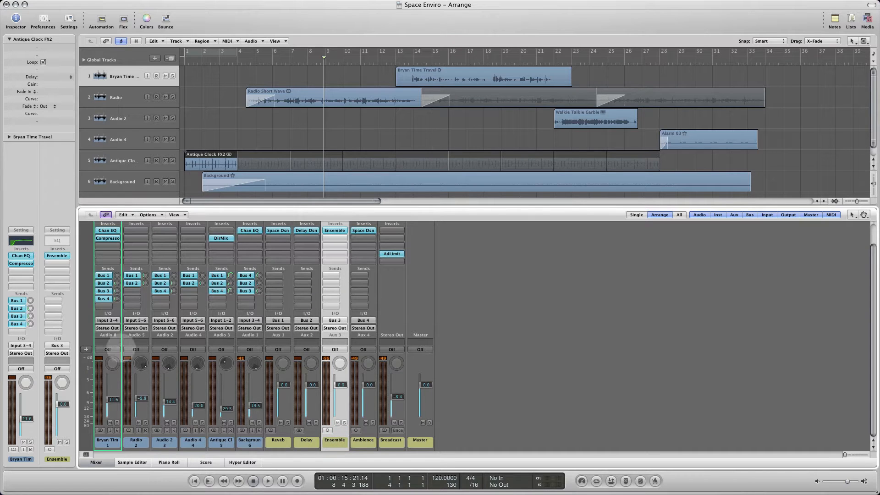
pyautogui.click(103, 299)
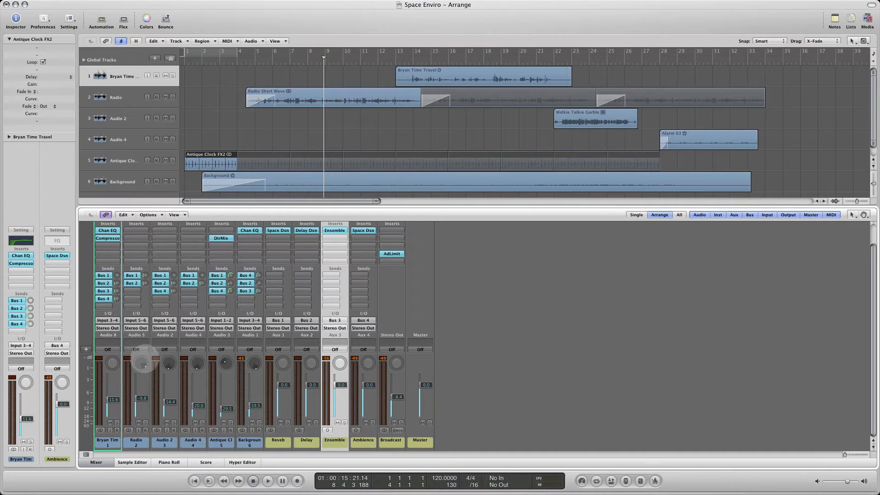
# - Set track 1's output to Binaural and adjust the direction on its binaural panner
pyautogui.scroll(4, 143, 356)
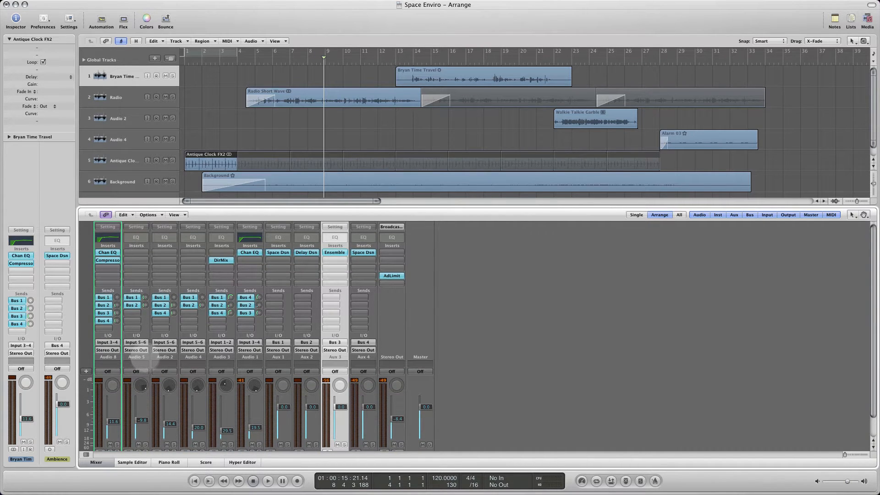
pyautogui.scroll(-2, 136, 359)
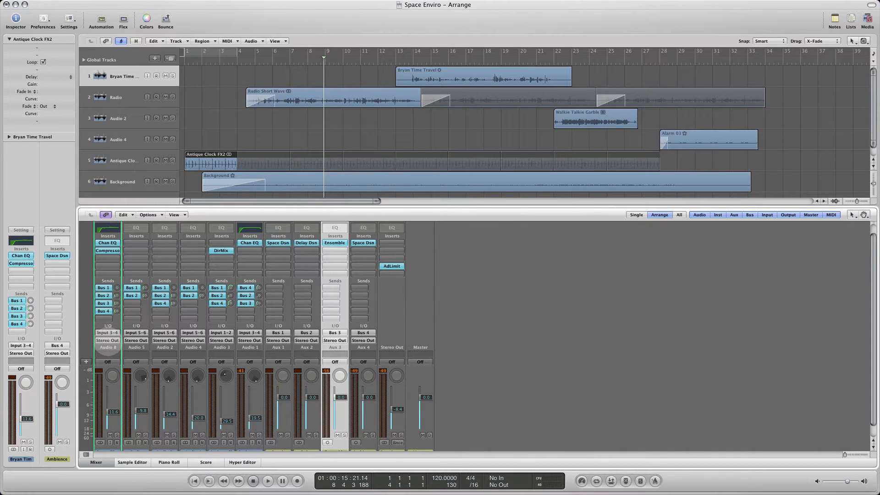
pyautogui.click(108, 340)
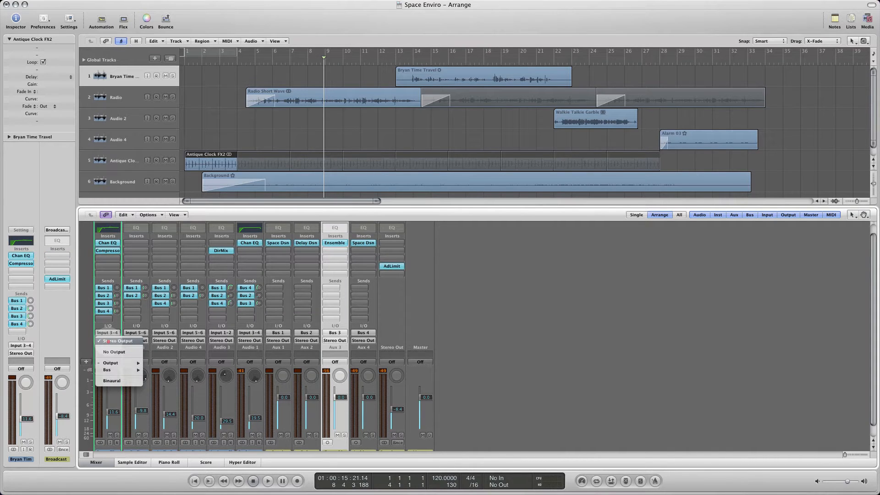
pyautogui.moveTo(113, 370)
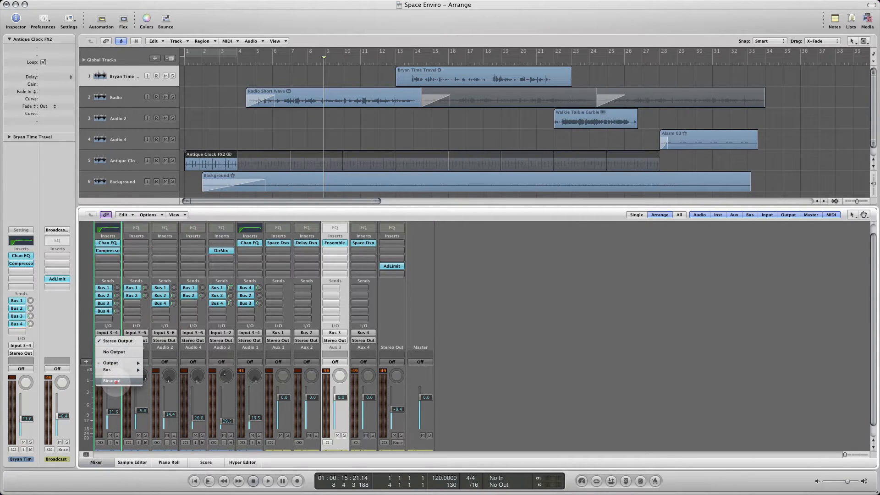
pyautogui.click(114, 381)
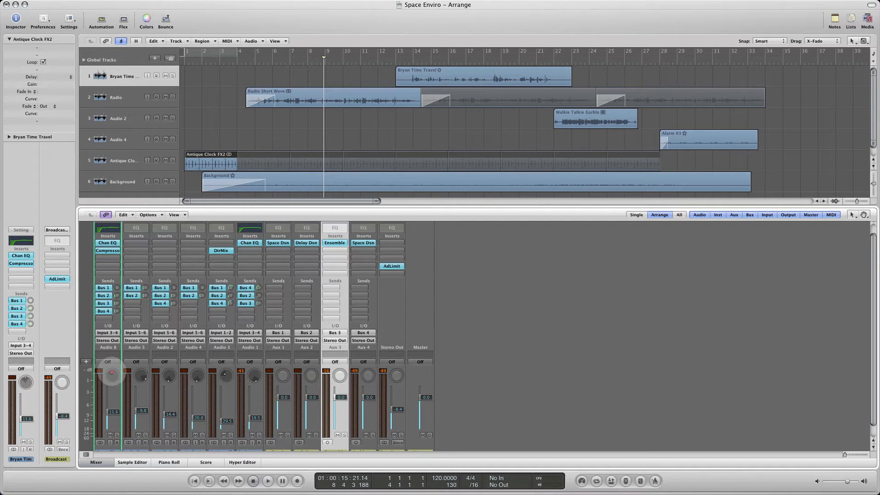
pyautogui.moveTo(112, 377); pyautogui.dragTo(119, 364)
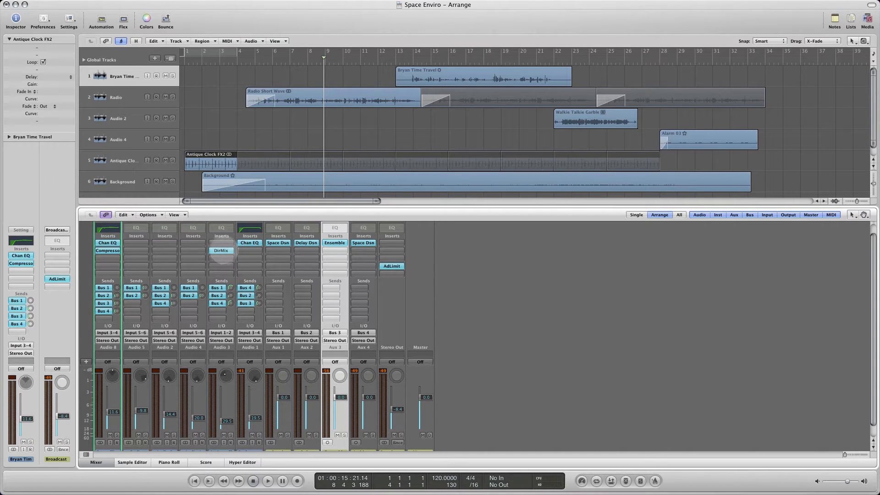
# - Locate the Direction Mixer among the Imaging plug-ins on the Antique Clock channel and open its settings window
pyautogui.scroll(-1, 224, 307)
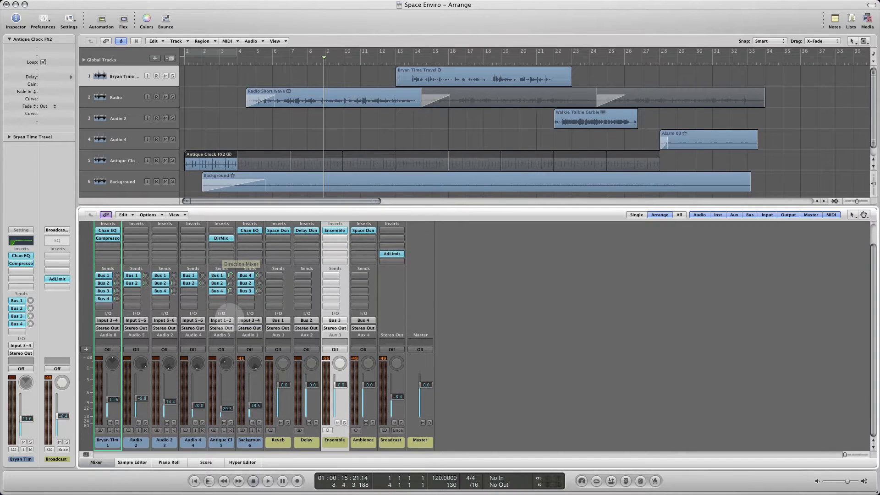
pyautogui.scroll(2, 222, 275)
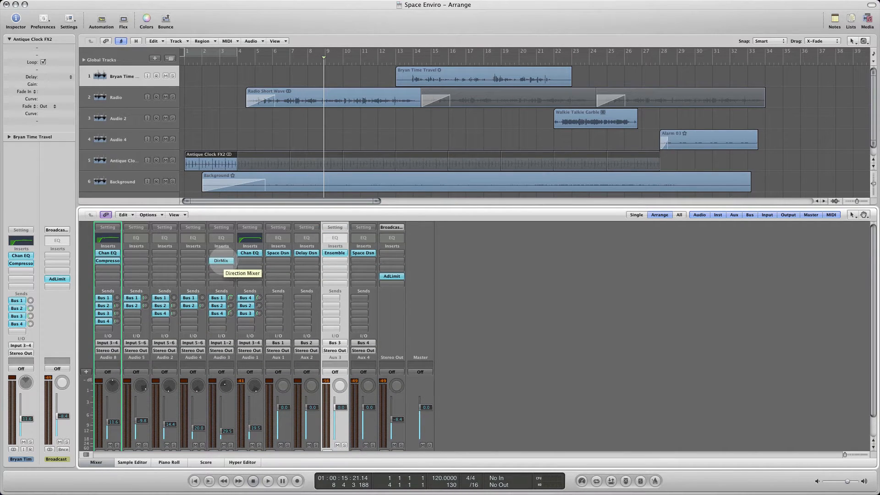
pyautogui.click(220, 261)
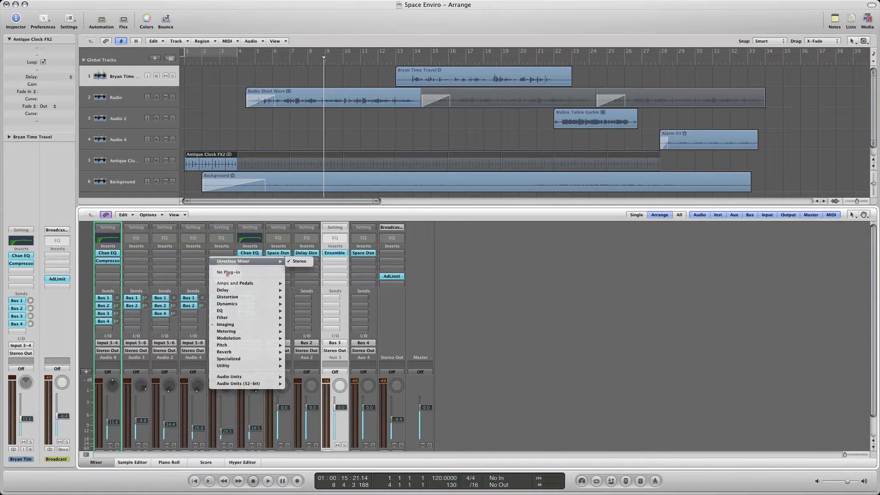
pyautogui.moveTo(239, 325)
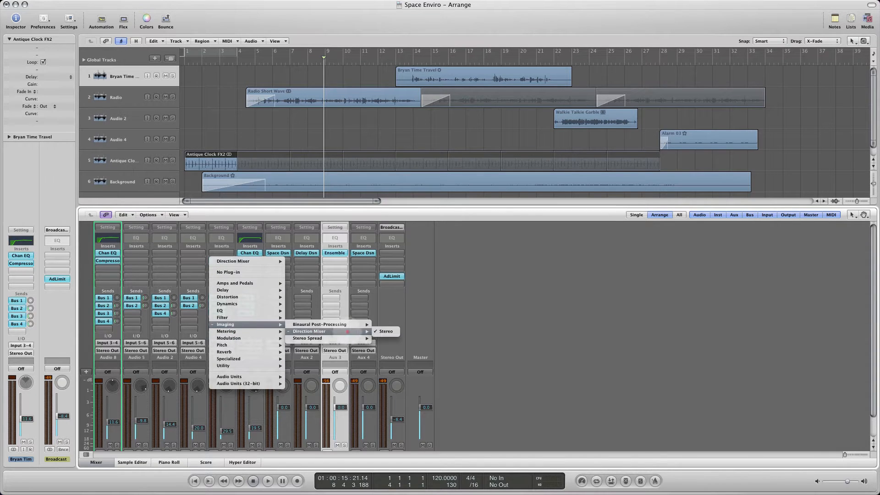
pyautogui.click(247, 248)
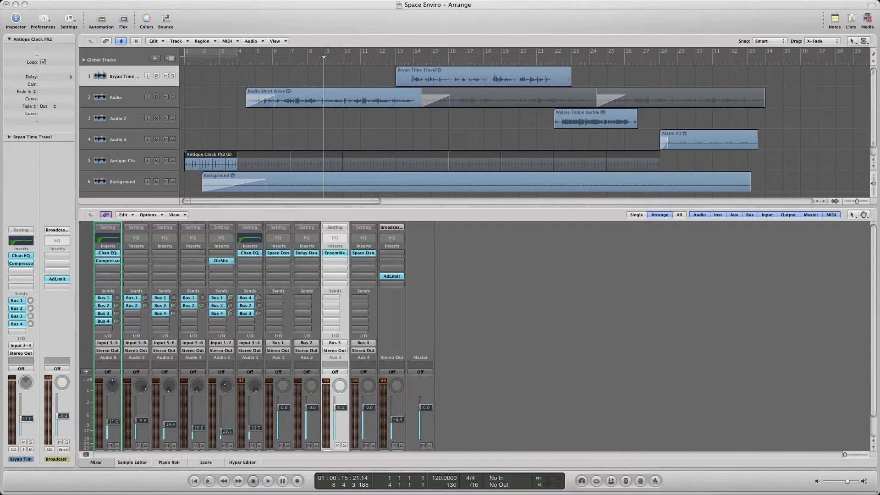
pyautogui.moveTo(0, 48); pyautogui.dragTo(491, 136)
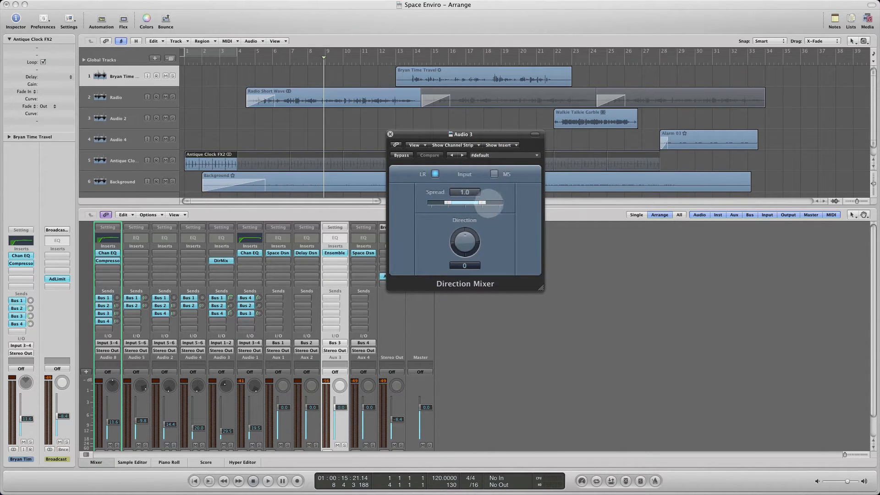
# - Set the Direction Mixer's direction to +54 and widen its spread to 1.2
pyautogui.moveTo(465, 237)
pyautogui.mouseDown()
pyautogui.moveTo(462, 243)
pyautogui.moveTo(474, 236)
pyautogui.moveTo(460, 228)
pyautogui.mouseUp()
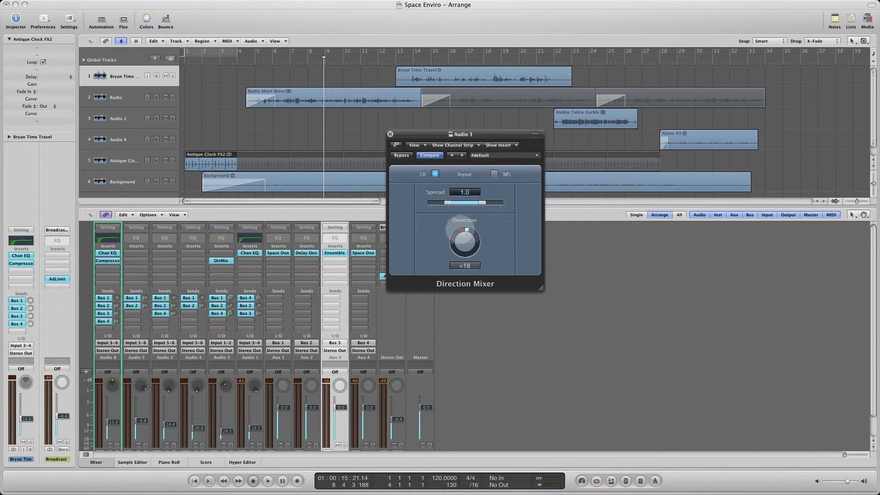
pyautogui.moveTo(483, 203); pyautogui.dragTo(494, 202)
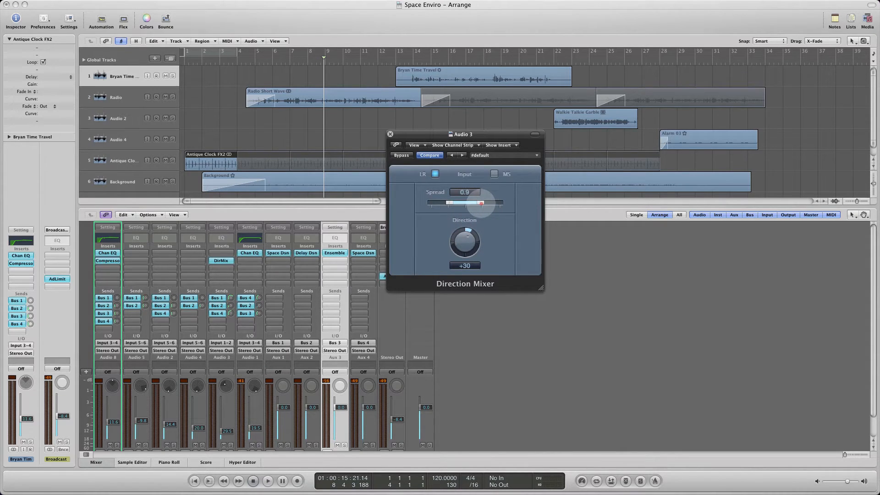
pyautogui.moveTo(465, 241); pyautogui.dragTo(465, 248)
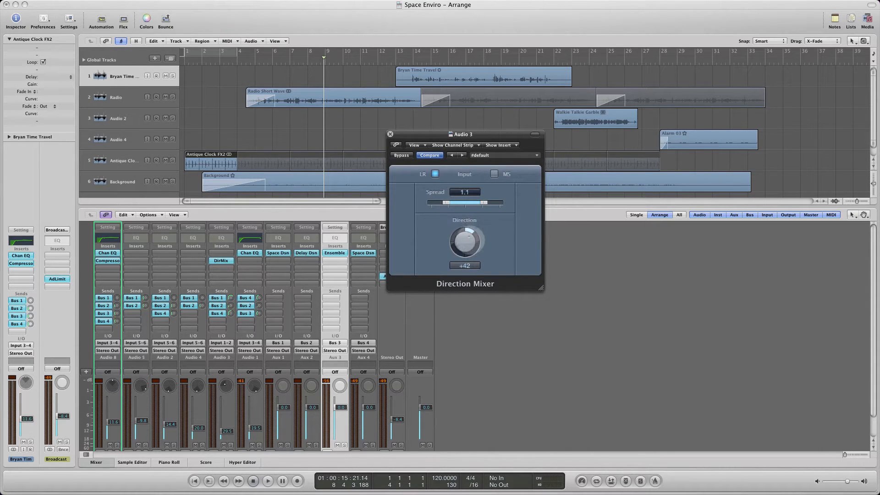
pyautogui.moveTo(467, 203); pyautogui.dragTo(486, 202)
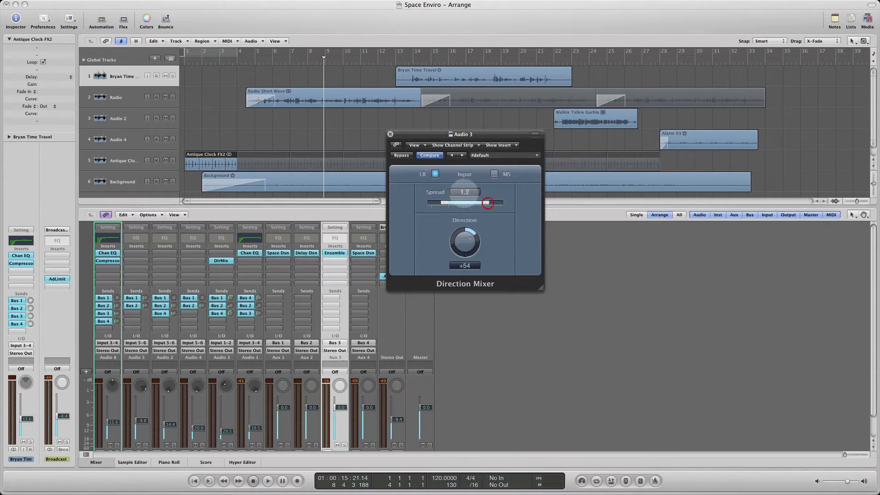
# - Load the 01Violins preset in the Direction Mixer and close the plug-in window
pyautogui.click(484, 155)
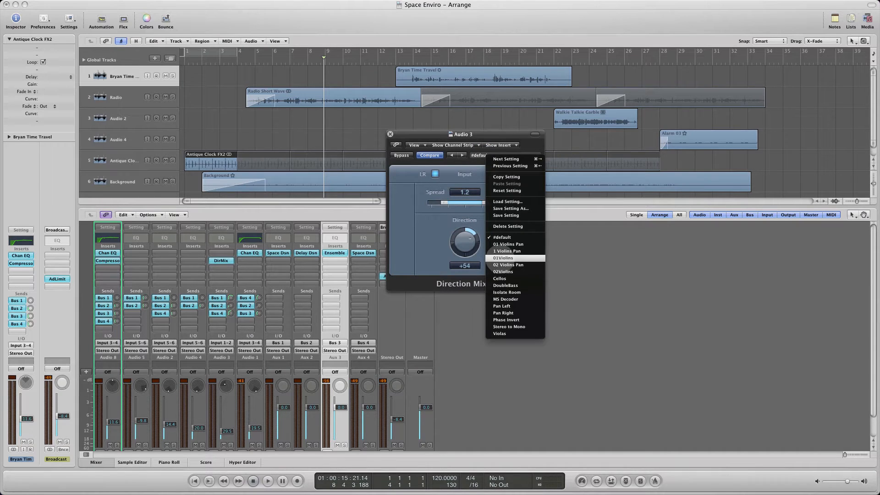
pyautogui.click(503, 258)
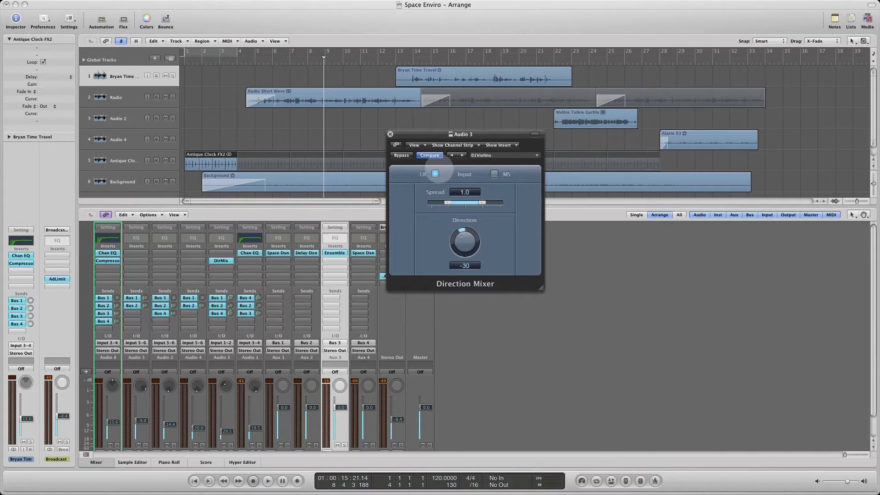
pyautogui.moveTo(394, 134); pyautogui.dragTo(403, 126)
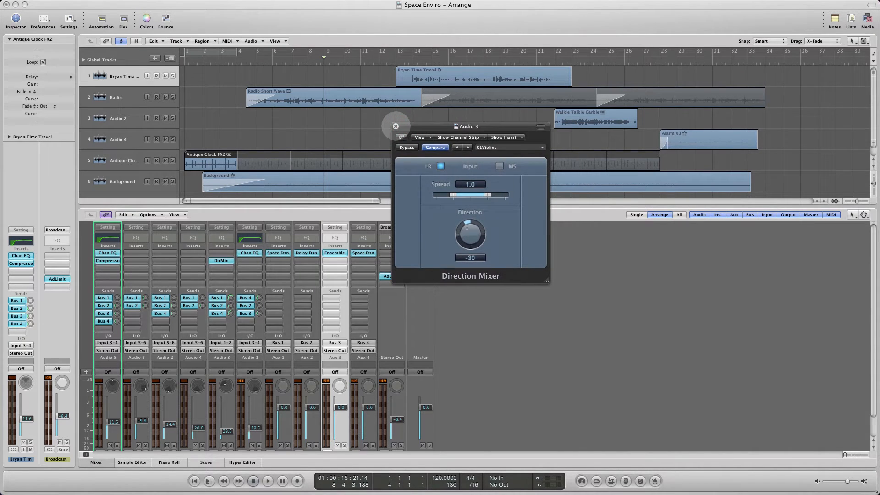
pyautogui.click(396, 126)
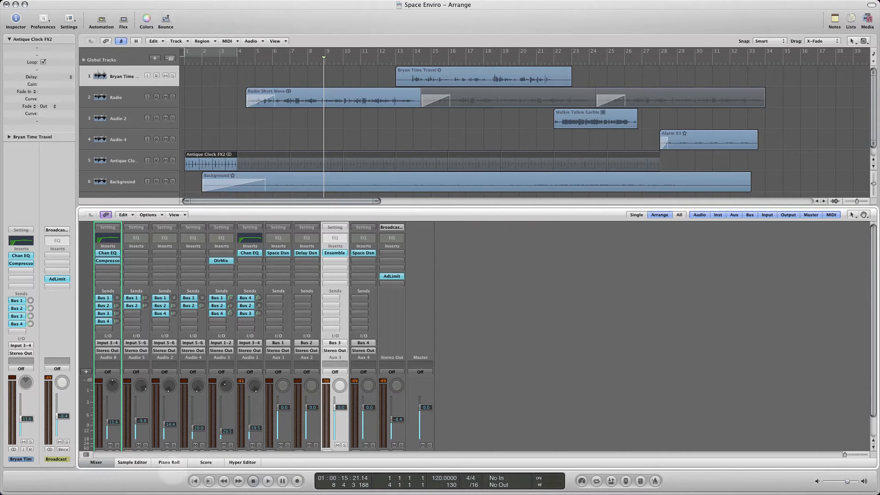
# - Hide the mixer, play the whole project from the start, and raise the Broadcast output level slightly during playback
pyautogui.click(96, 463)
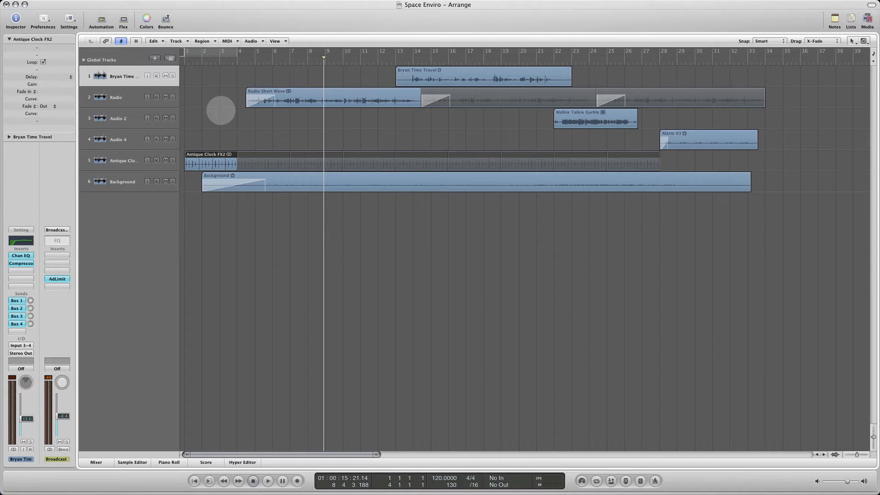
pyautogui.press('Return')
pyautogui.press('space')
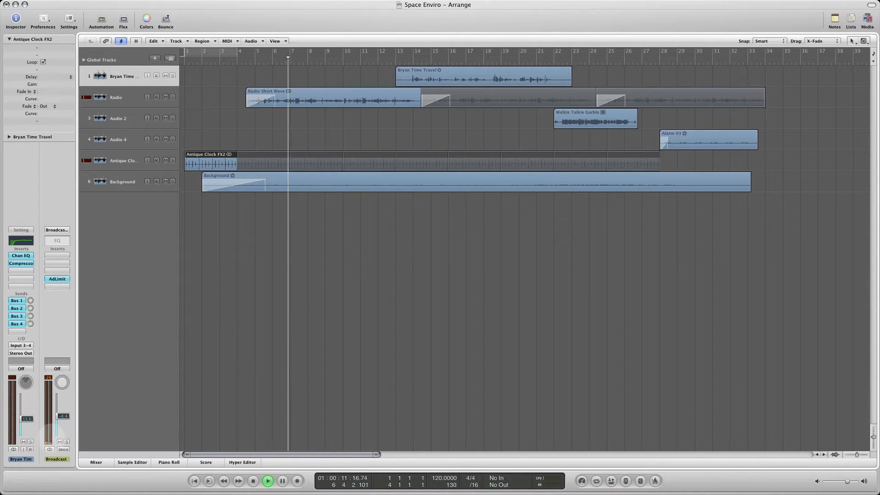
pyautogui.moveTo(65, 416); pyautogui.dragTo(65, 413)
pyautogui.click(65, 413)
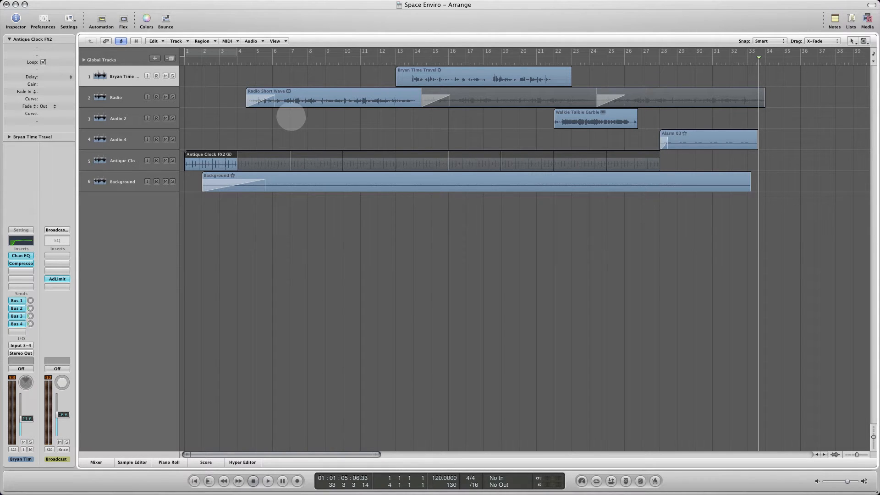
# - Select the Radio Short Wave region and its Radio track, and lower the track's volume to -13.8 dB
pyautogui.moveTo(219, 95); pyautogui.dragTo(314, 97)
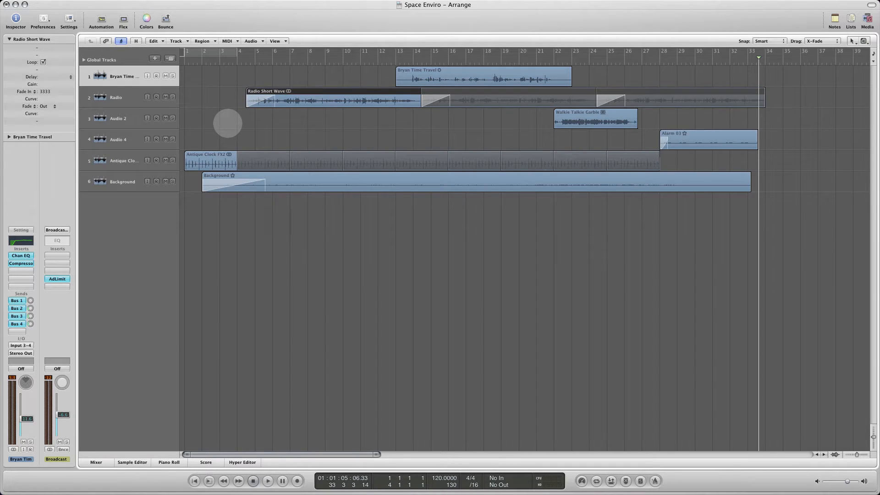
pyautogui.click(227, 122)
pyautogui.click(120, 97)
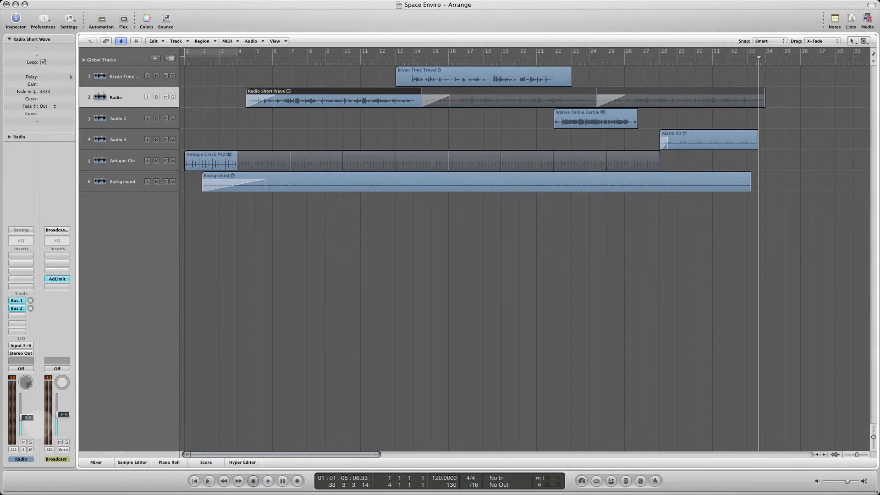
pyautogui.moveTo(28, 418); pyautogui.dragTo(29, 428)
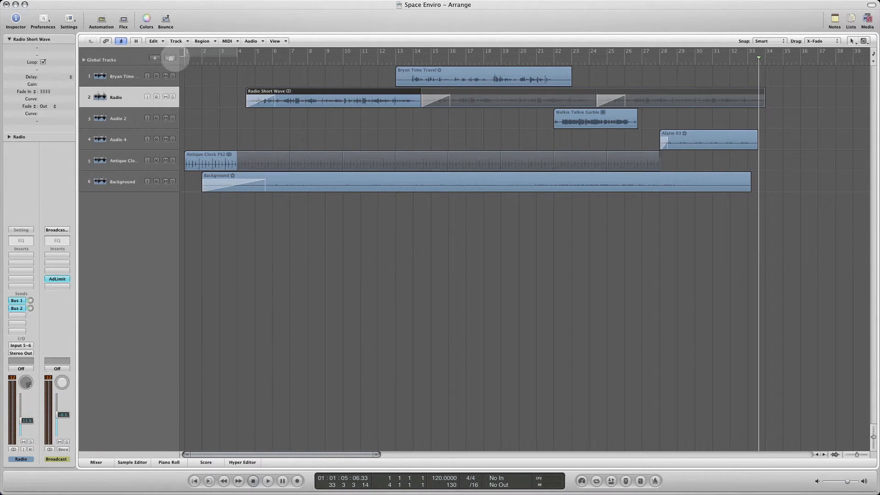
# - Show track automation and draw a Radio volume ramp from -∞ dB at bar 1 to -13.8 dB at about bar 12
pyautogui.click(101, 19)
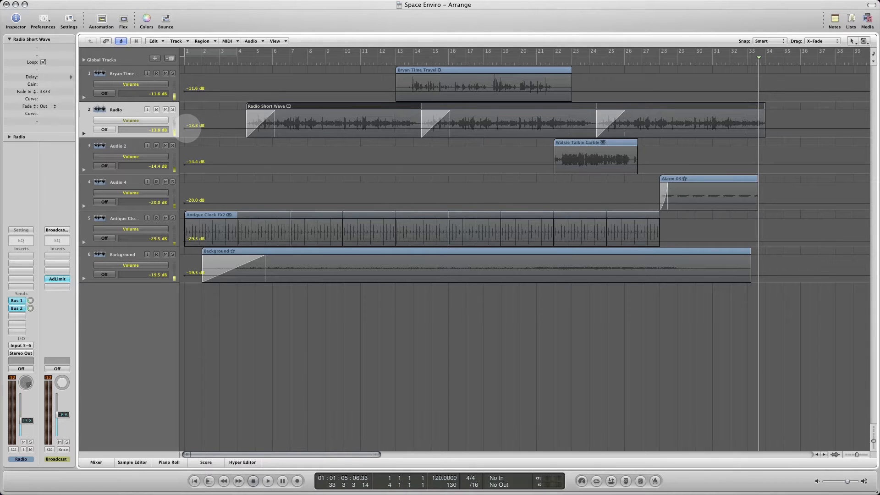
pyautogui.click(186, 128)
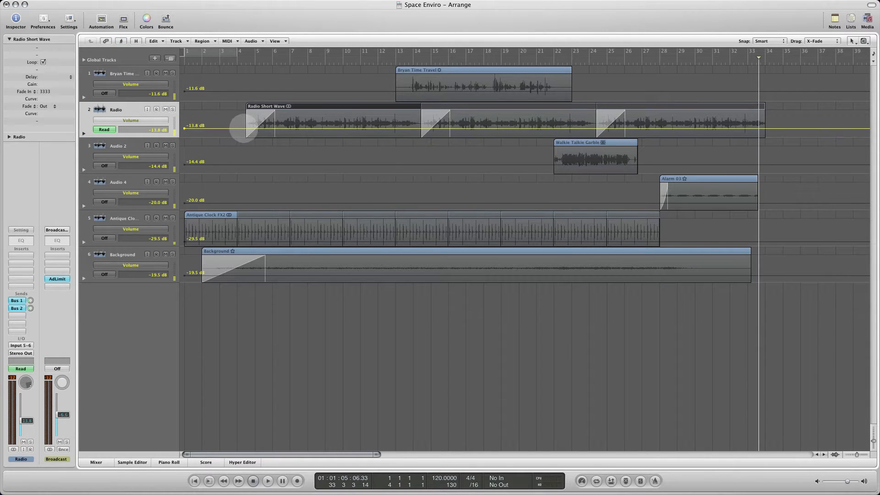
pyautogui.click(257, 128)
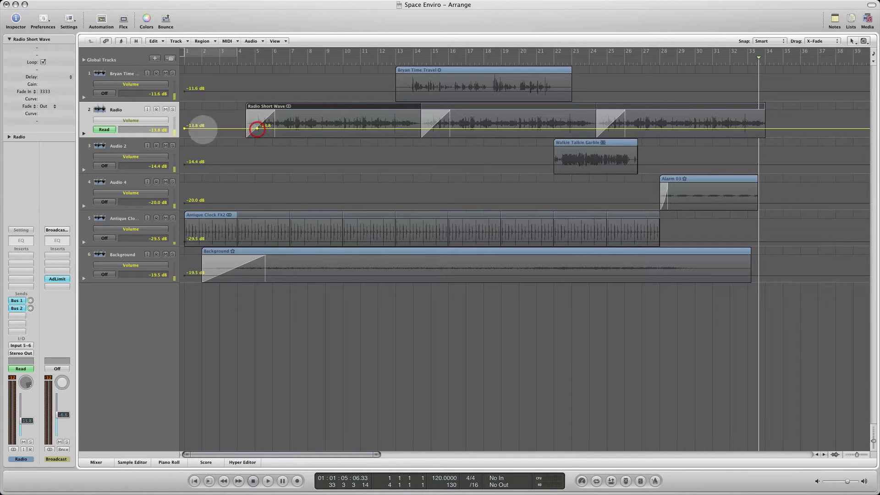
pyautogui.moveTo(185, 128); pyautogui.dragTo(198, 143)
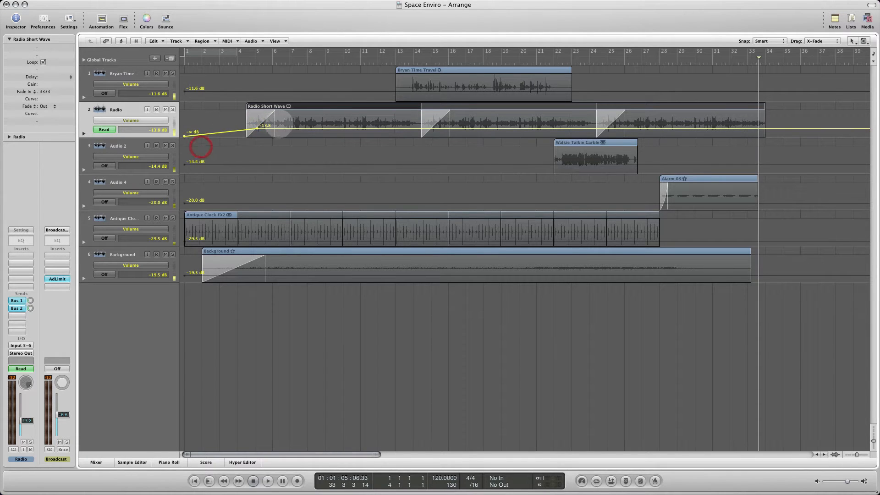
pyautogui.moveTo(257, 128); pyautogui.dragTo(383, 128)
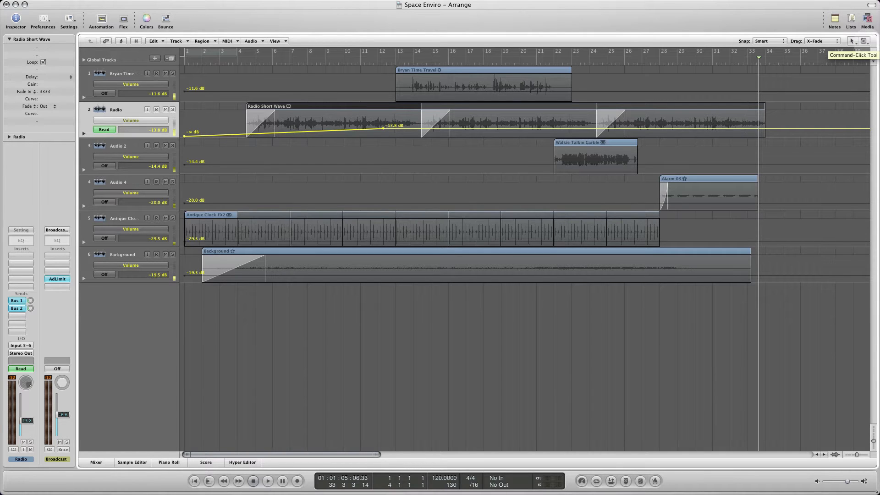
# - Make the Automation Curve Tool the Command-click tool and bend the Radio volume ramp into a convex curve, undoing the extra S-shaped bend
pyautogui.click(864, 41)
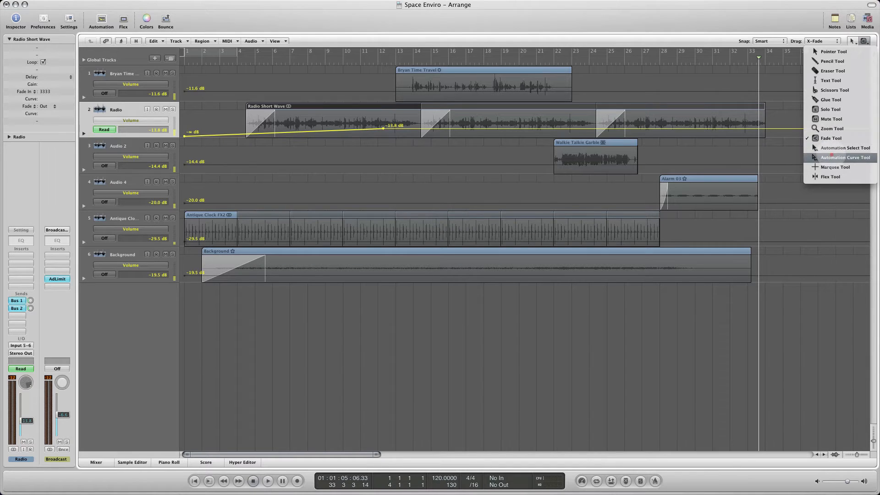
pyautogui.click(832, 158)
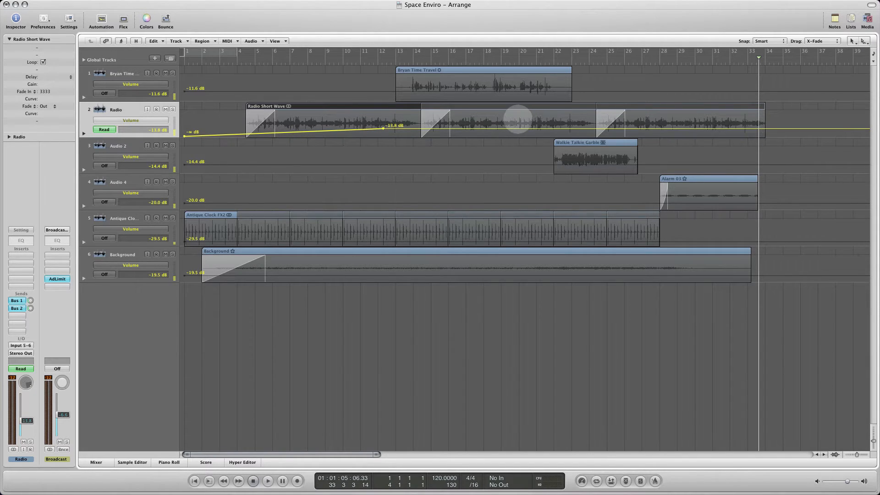
pyautogui.press('alt')
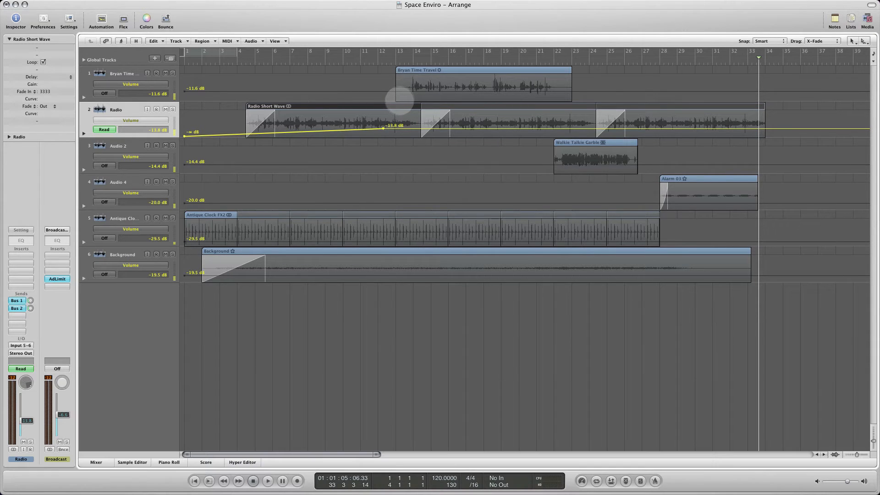
pyautogui.press('super')
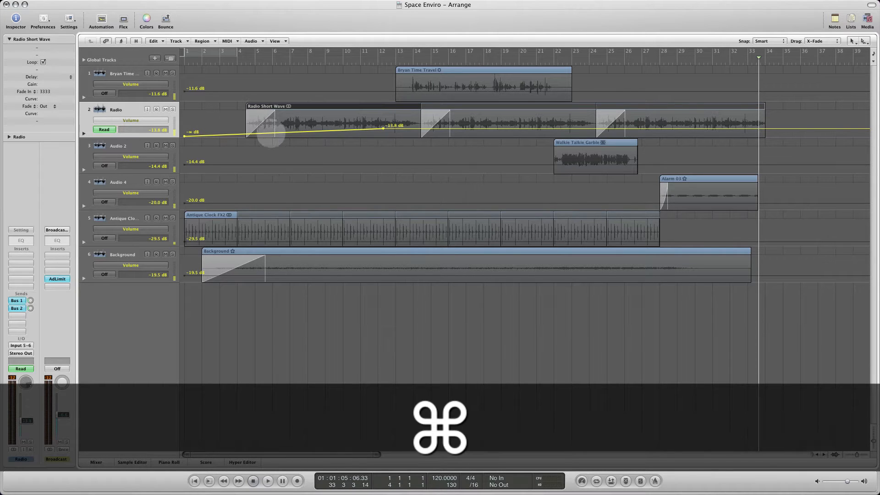
pyautogui.moveTo(277, 135)
pyautogui.mouseDown()
pyautogui.moveTo(295, 116)
pyautogui.moveTo(286, 156)
pyautogui.moveTo(279, 113)
pyautogui.moveTo(291, 124)
pyautogui.mouseUp()
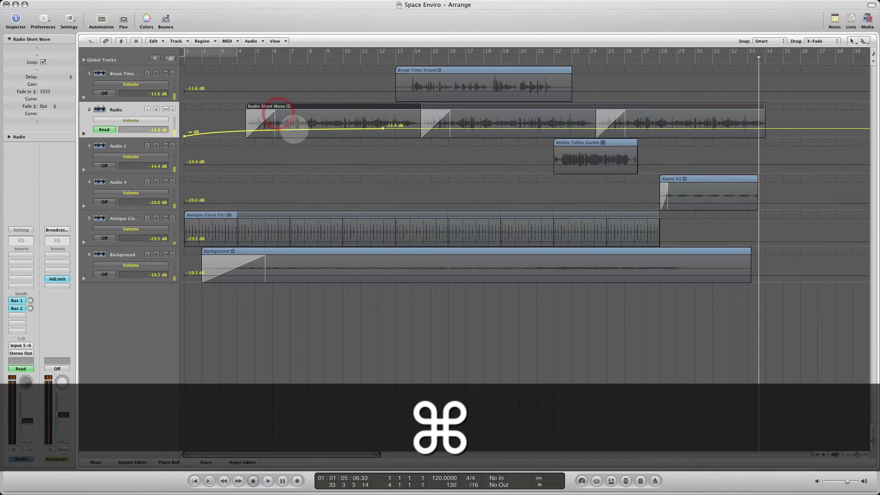
pyautogui.moveTo(394, 127); pyautogui.dragTo(265, 68)
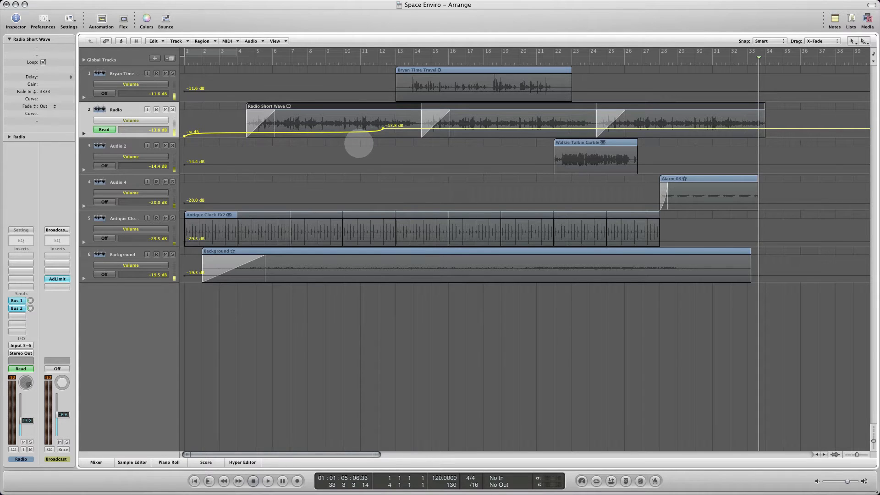
pyautogui.press('super+z')
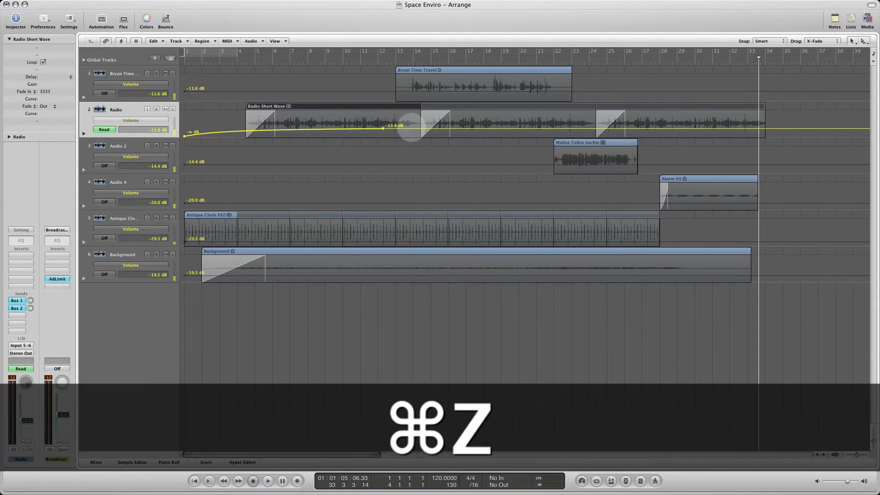
# - Move the Radio volume ramp's end point to bar 13, lower it to -20.2 dB, and select the region on track 1
pyautogui.moveTo(384, 127)
pyautogui.mouseDown()
pyautogui.moveTo(373, 127)
pyautogui.moveTo(396, 128)
pyautogui.mouseUp()
pyautogui.moveTo(505, 128); pyautogui.dragTo(505, 131)
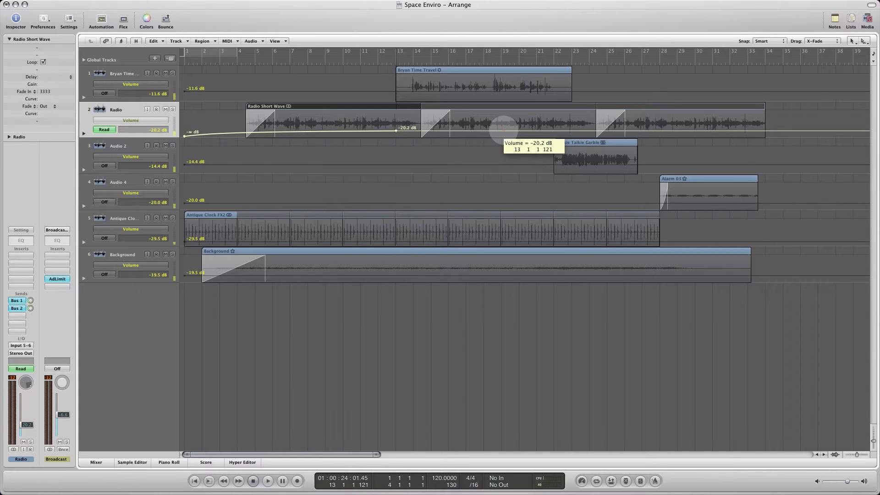
pyautogui.moveTo(504, 130); pyautogui.dragTo(504, 131)
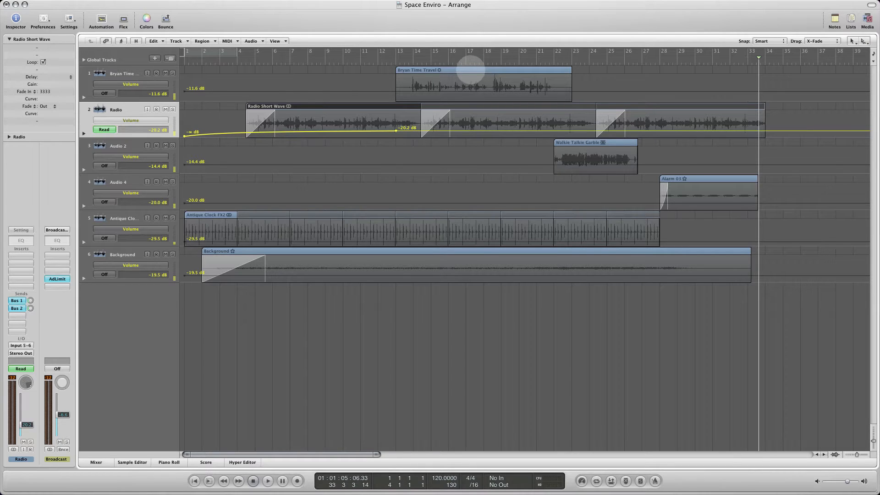
pyautogui.click(471, 69)
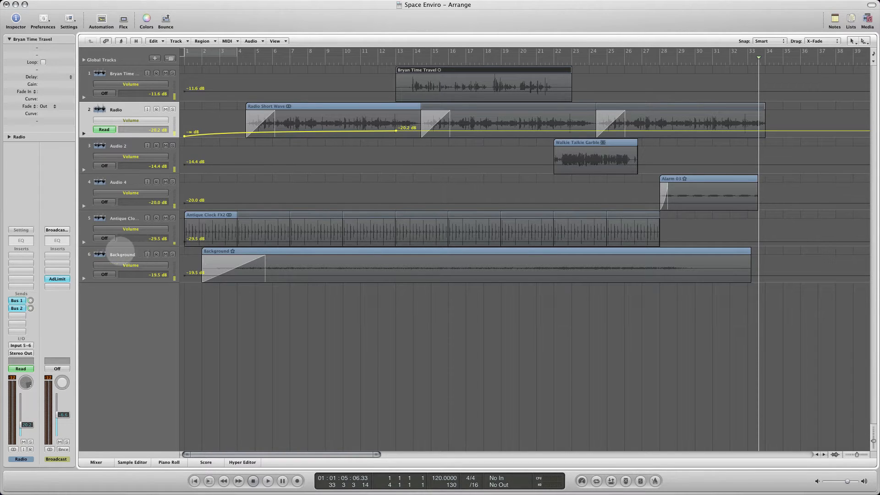
# - Automate track 1's volume to stay at -∞ dB until about bar 11, and ramp up to -11.6 dB at about bar 15.5
pyautogui.click(129, 75)
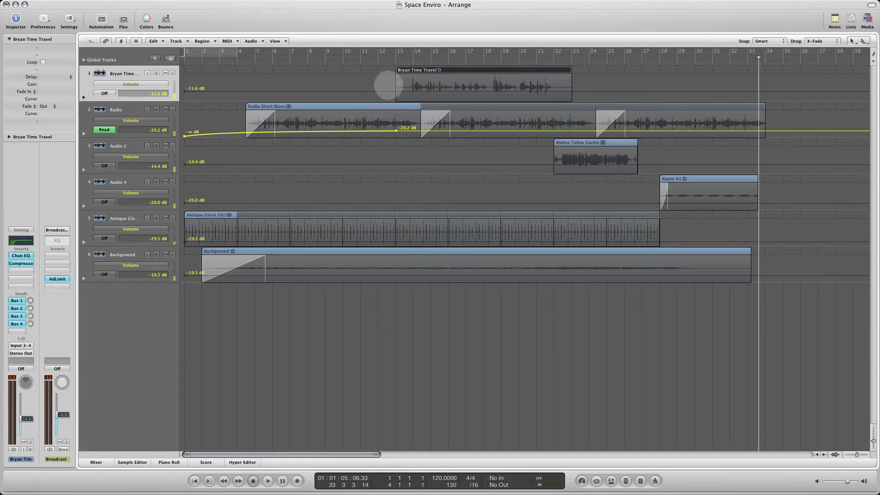
pyautogui.click(413, 91)
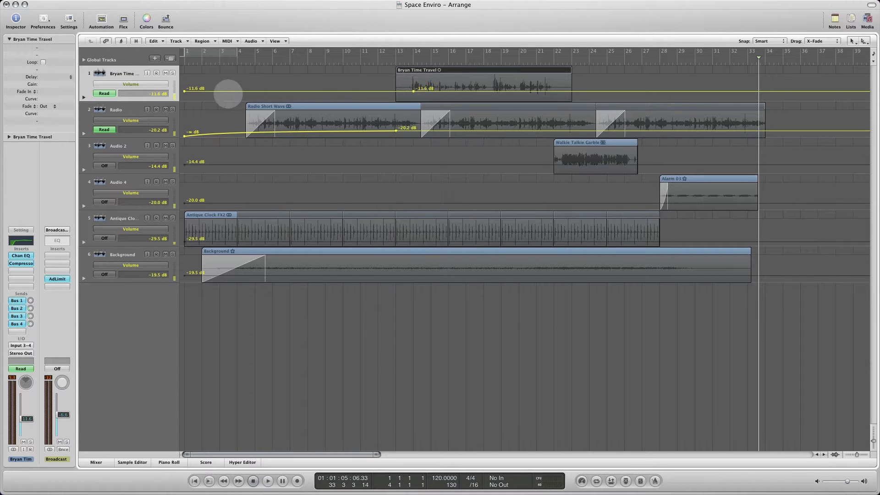
pyautogui.moveTo(185, 92); pyautogui.dragTo(362, 121)
pyautogui.moveTo(413, 92); pyautogui.dragTo(439, 91)
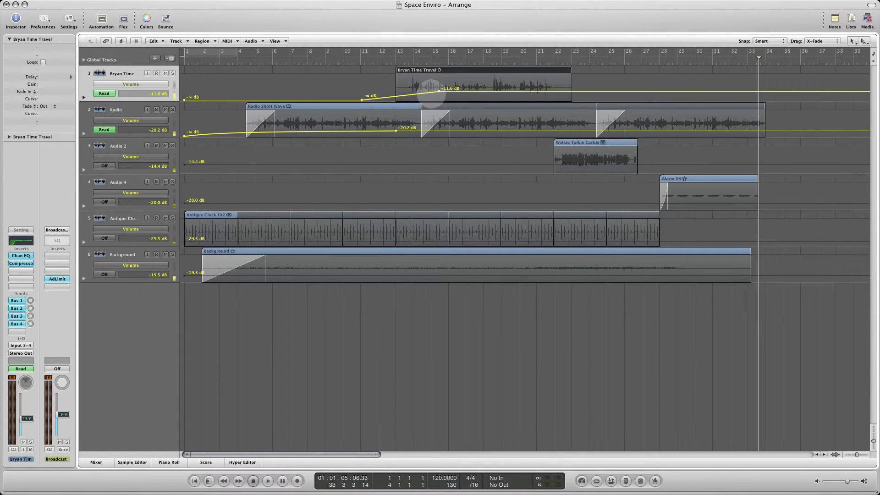
# - Bend track 1's volume ramp into a convex curve starting at bar 13 and ending at about bar 14.5, undoing the S-shaped bend
pyautogui.moveTo(406, 93); pyautogui.dragTo(362, 99)
pyautogui.press('super+z')
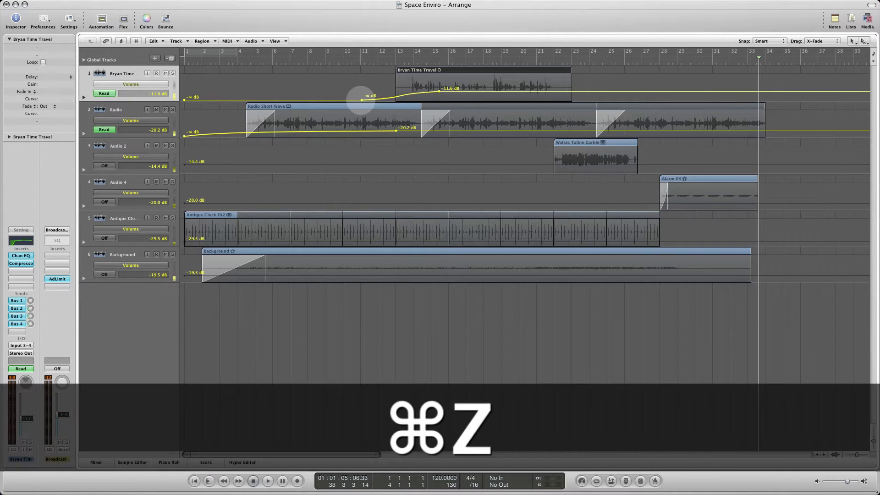
pyautogui.moveTo(362, 99); pyautogui.dragTo(450, 91)
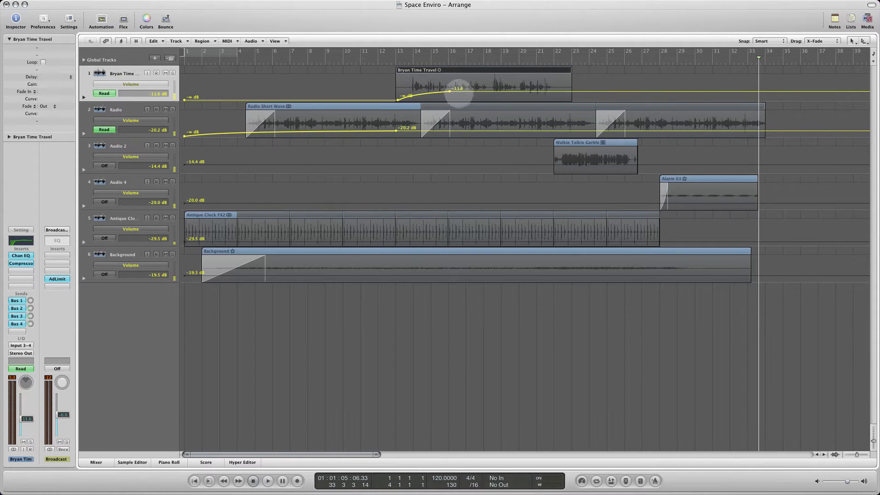
pyautogui.moveTo(450, 91); pyautogui.dragTo(423, 91)
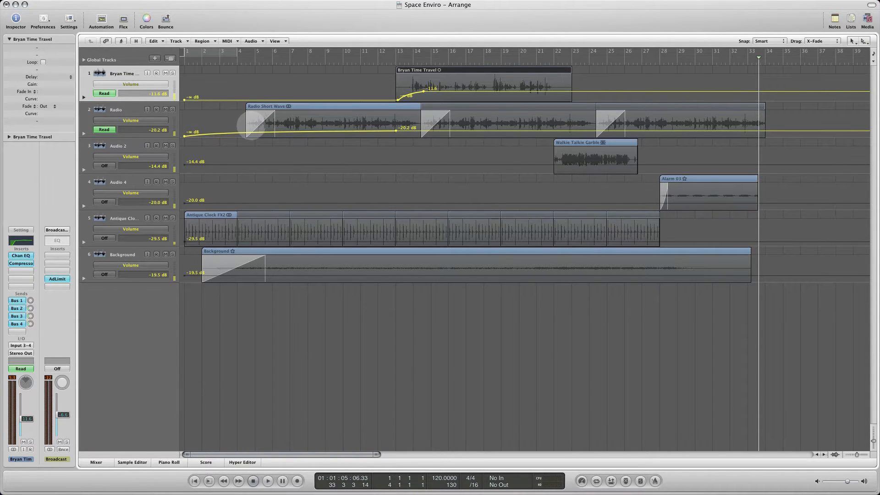
# - Hide track automation and use the Fade Tool as the Command-click tool to shorten the Background region's fade-in to 5624
pyautogui.press('a')
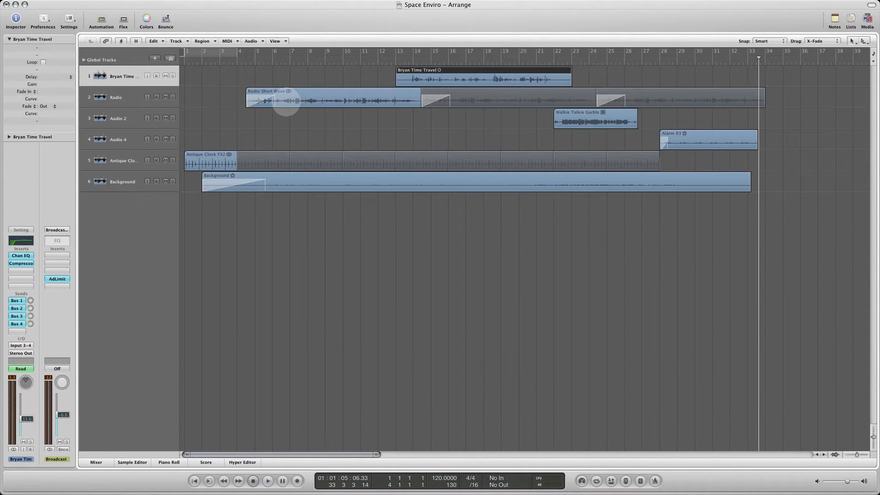
pyautogui.press('a')
pyautogui.press('a')
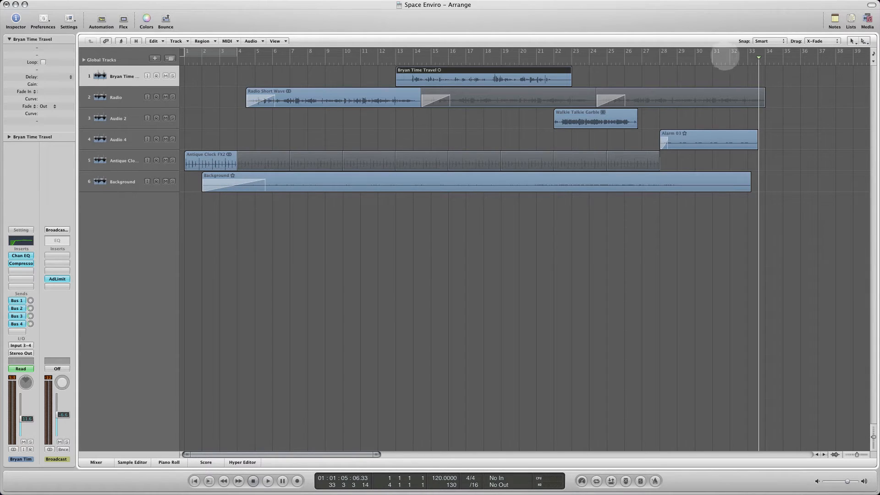
pyautogui.click(864, 41)
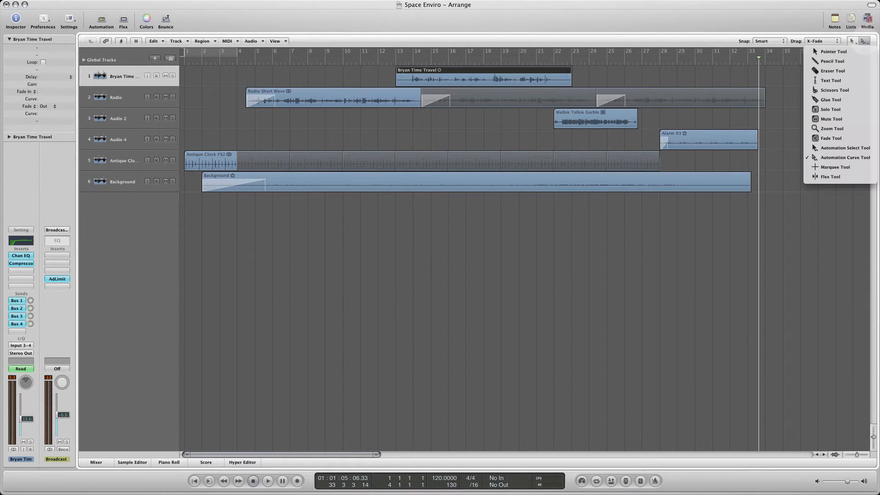
pyautogui.click(825, 138)
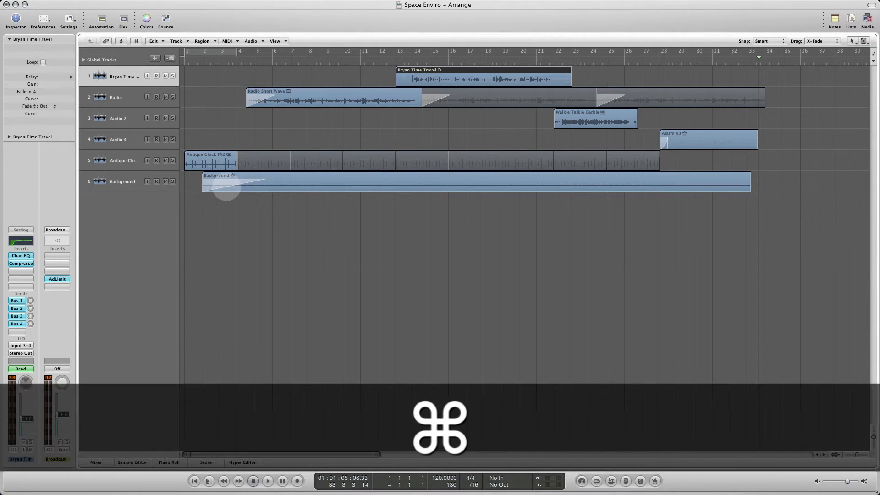
pyautogui.moveTo(264, 184)
pyautogui.mouseDown()
pyautogui.moveTo(237, 188)
pyautogui.moveTo(249, 187)
pyautogui.mouseUp()
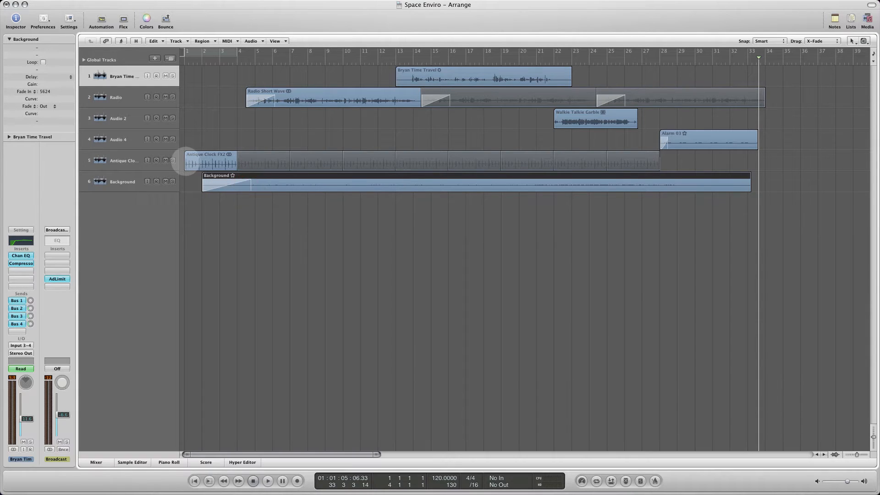
# - Try a fade-in of 2447 on the looped Antique Clock FX2 region, undo it, and clear the selection
pyautogui.press('super')
pyautogui.moveTo(186, 161); pyautogui.dragTo(206, 163)
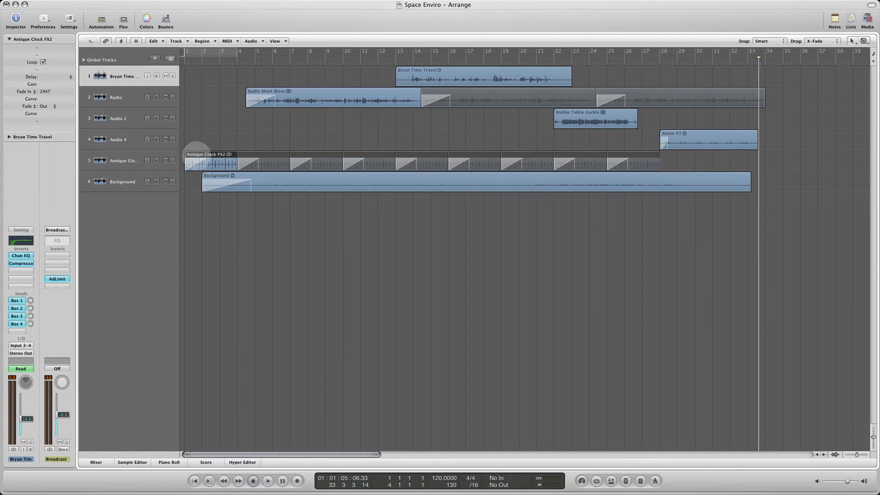
pyautogui.press('super')
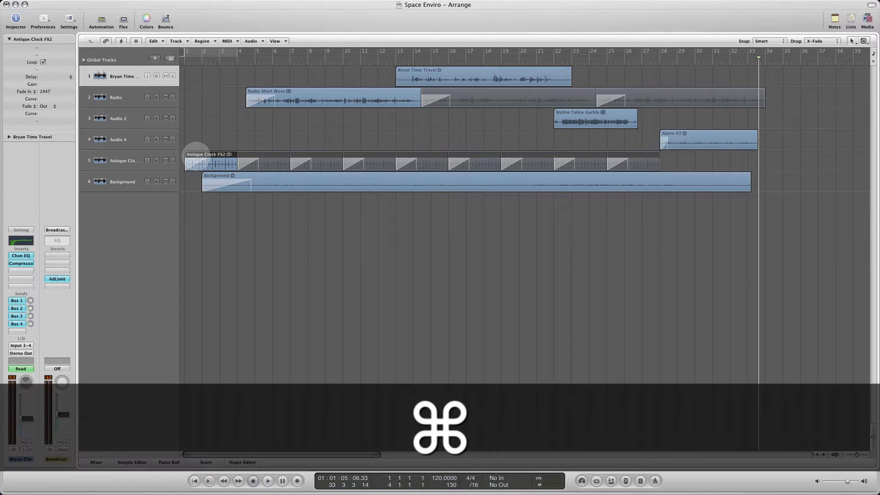
pyautogui.press('super+z')
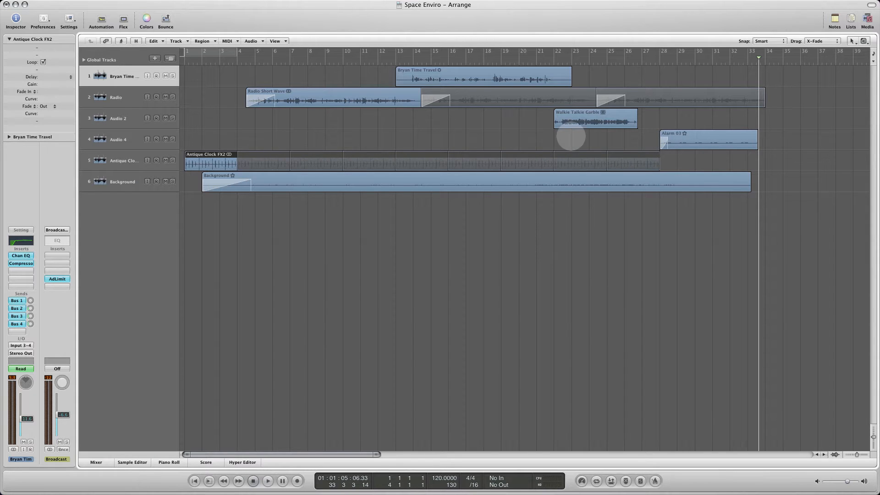
pyautogui.click(402, 125)
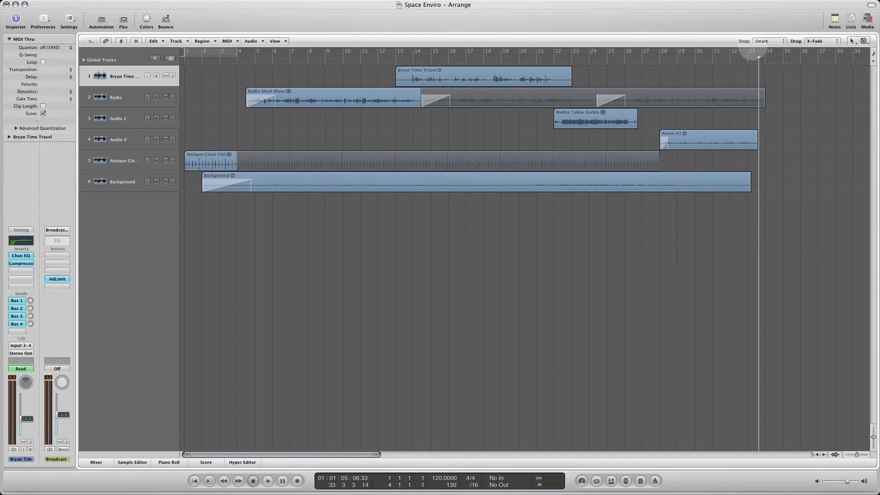
pyautogui.click(493, 134)
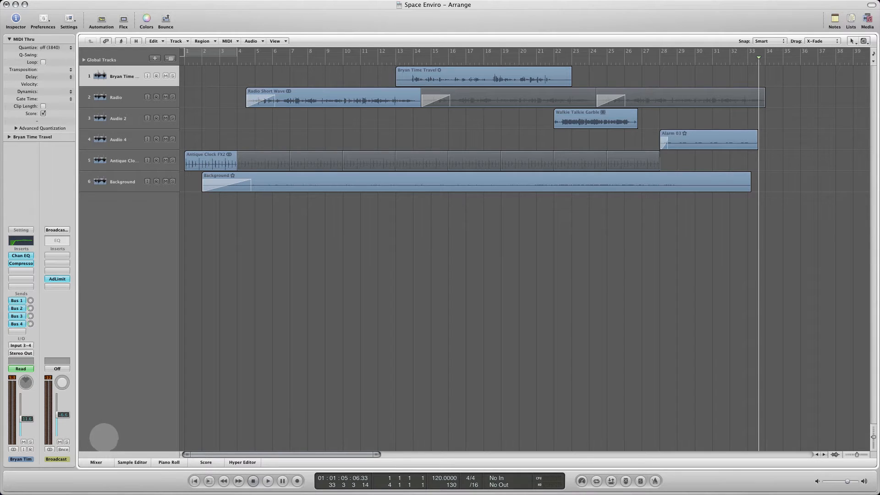
# - Show and hide the mixer docked in the Arrange window, and open the Mixer in its own window
pyautogui.click(96, 462)
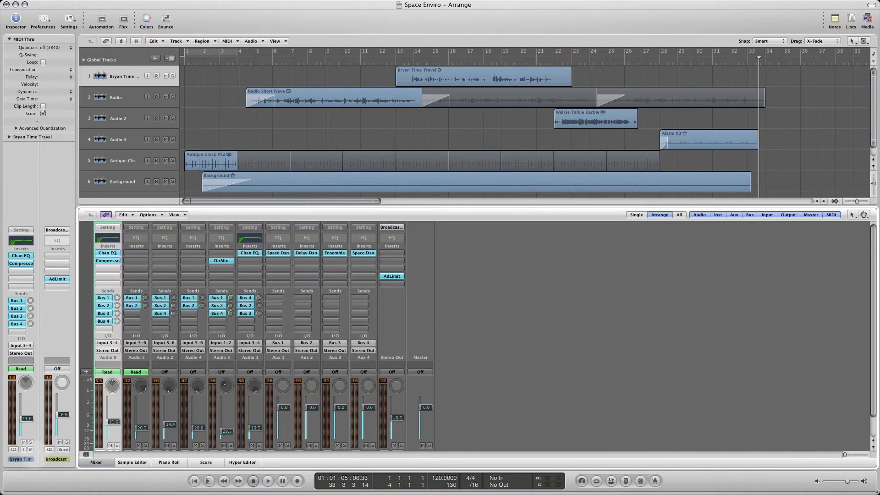
pyautogui.click(96, 463)
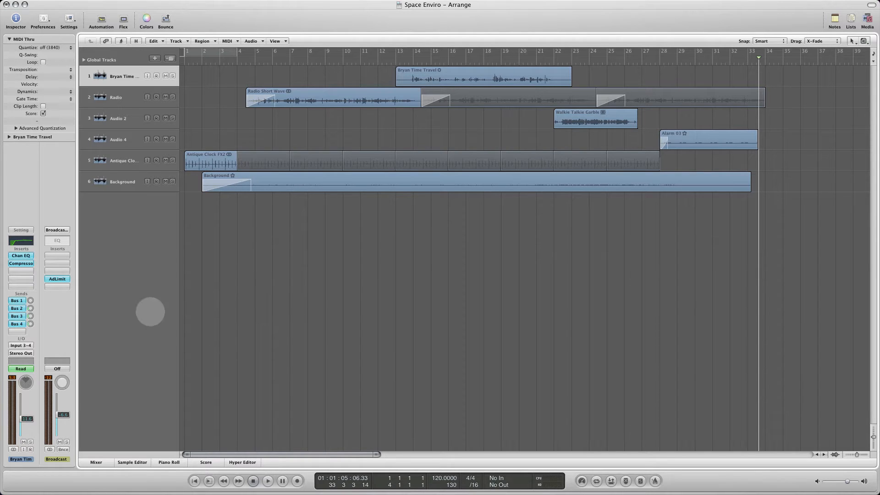
pyautogui.press('super')
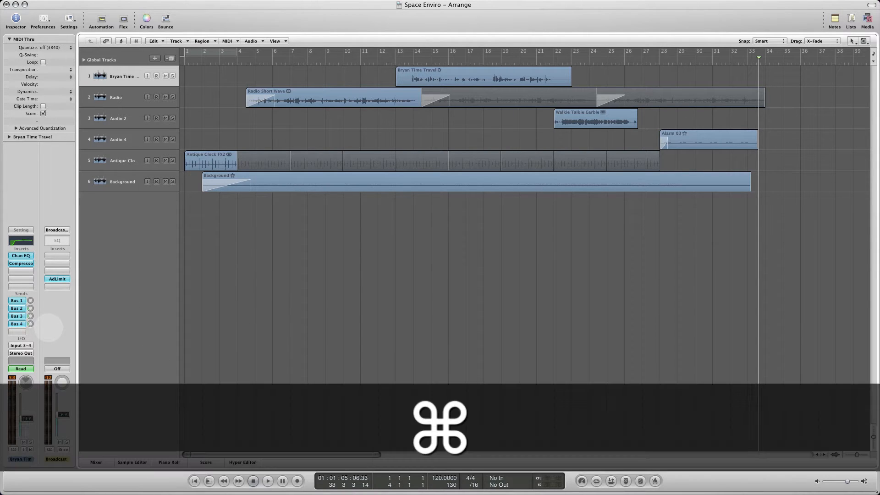
pyautogui.press('super+2')
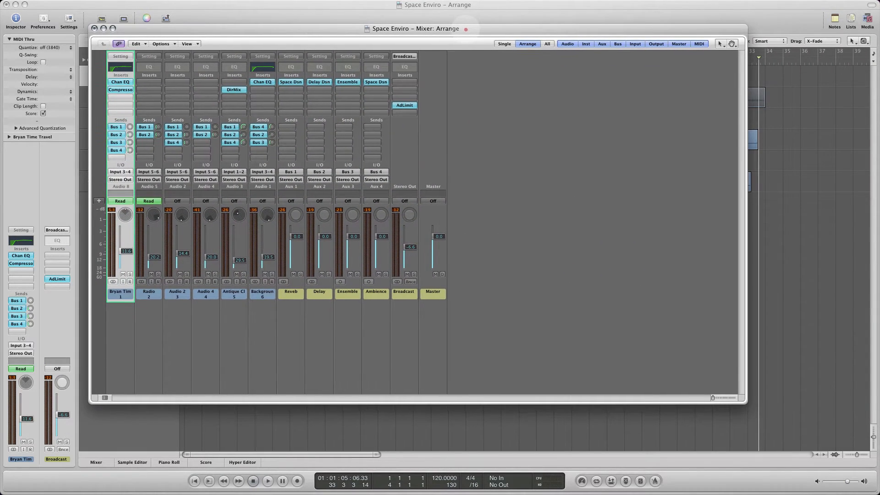
# - Resize the separate Mixer window to fit around all channel strips and place it over the middle of the Arrange window
pyautogui.doubleClick(466, 29)
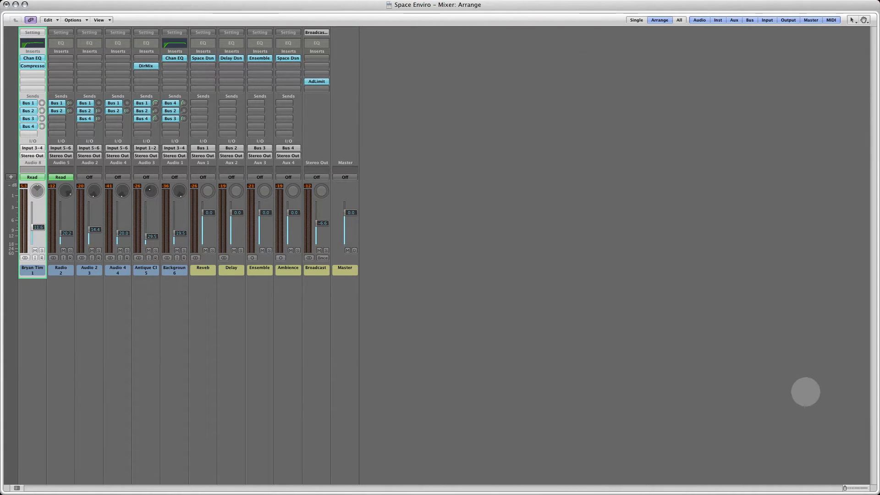
pyautogui.moveTo(868, 488); pyautogui.dragTo(518, 351)
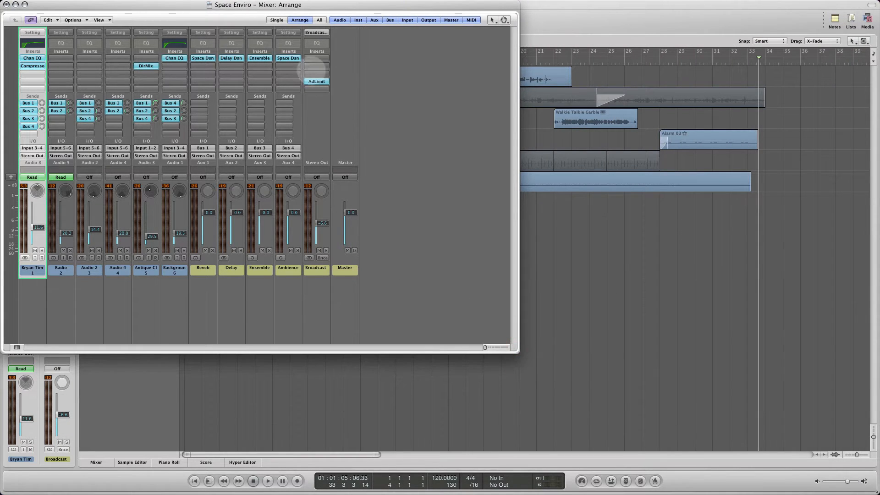
pyautogui.moveTo(198, 5); pyautogui.dragTo(312, 42)
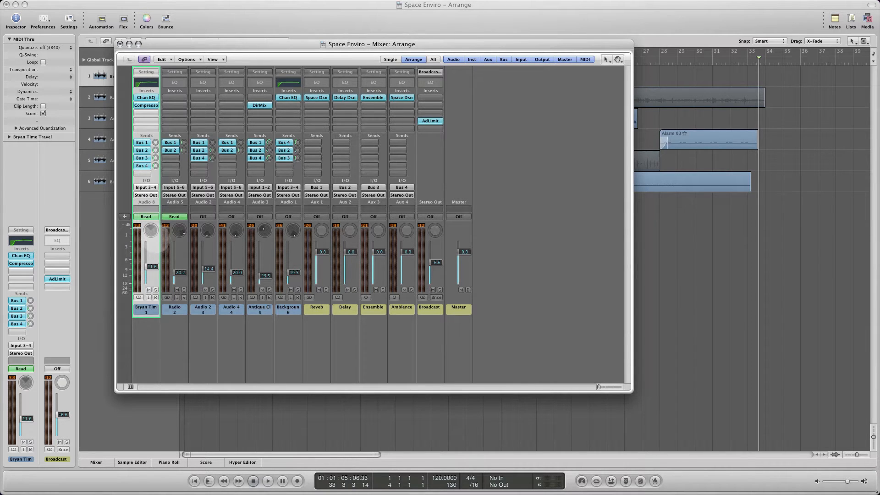
pyautogui.moveTo(192, 44); pyautogui.dragTo(249, 39)
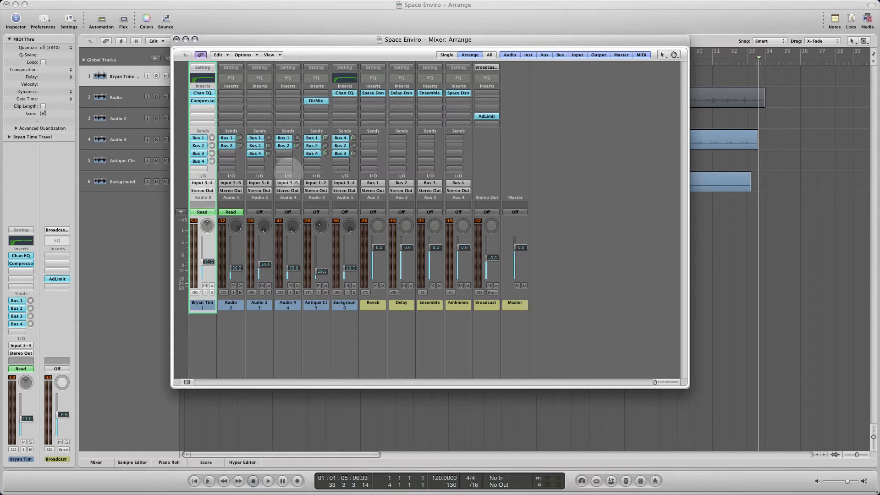
pyautogui.moveTo(259, 40); pyautogui.dragTo(304, 154)
pyautogui.moveTo(297, 156); pyautogui.dragTo(255, 60)
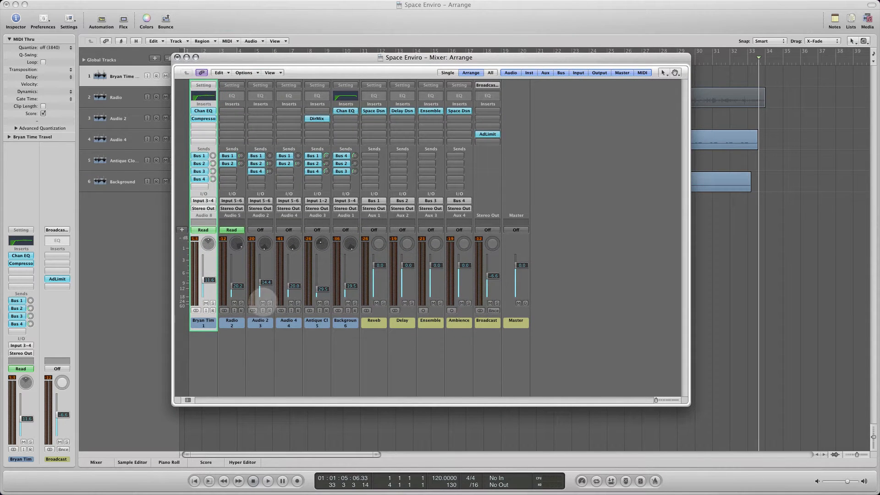
# - Rename the Audio 2 channel strip on track 3 as "walk talkie"
pyautogui.click(260, 322)
pyautogui.doubleClick(262, 323)
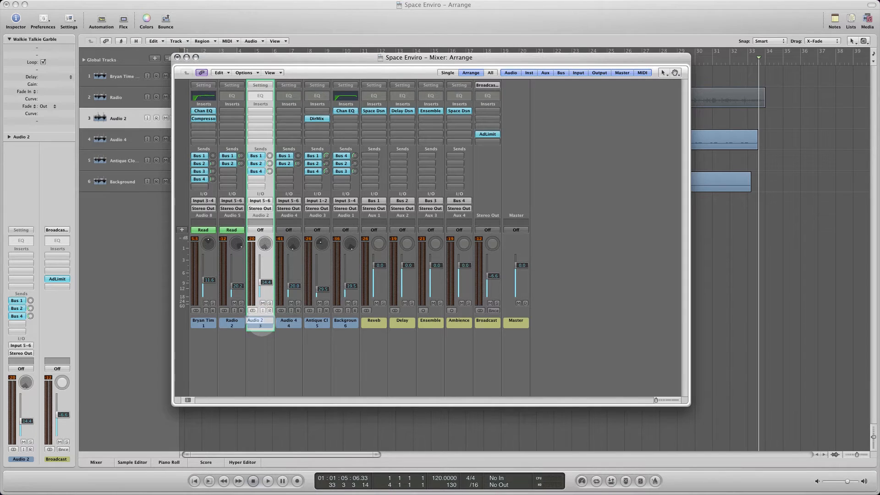
pyautogui.write('walk')
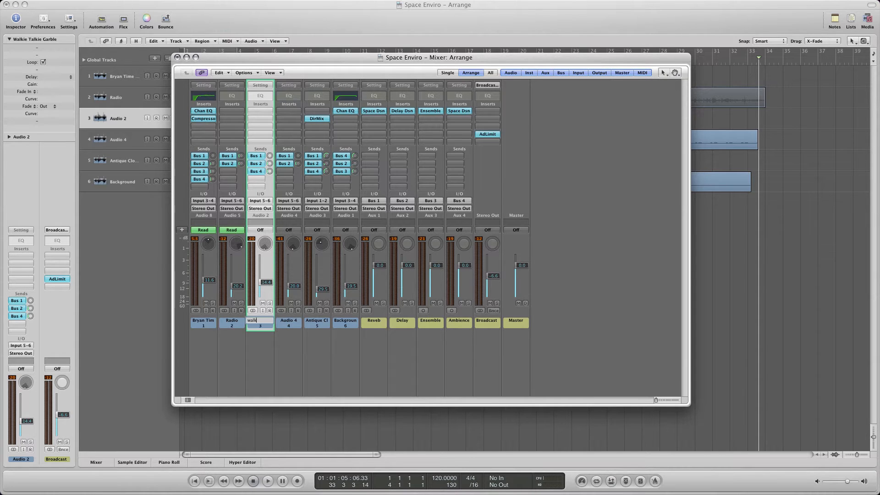
pyautogui.write('talking')
pyautogui.write('ie')
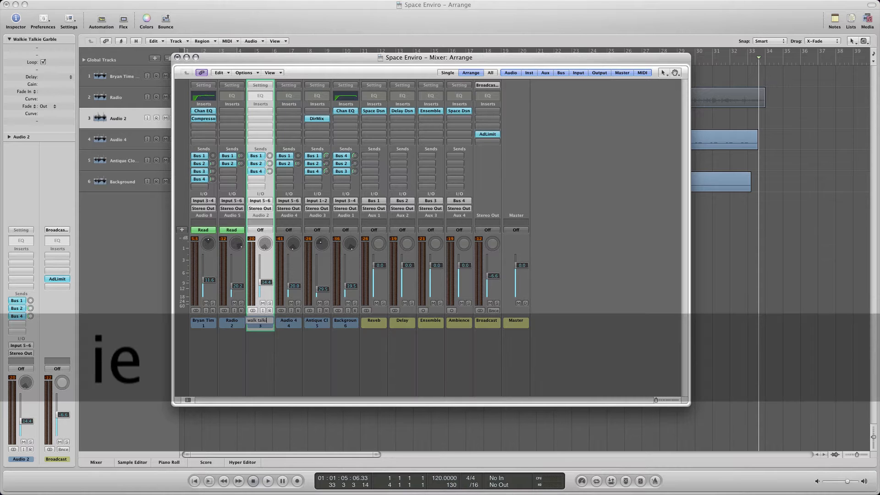
pyautogui.press('Return')
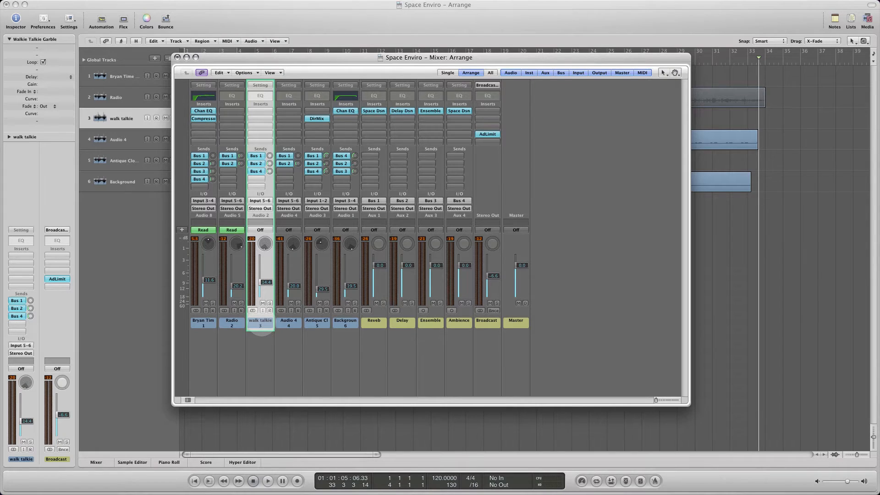
# - Rename the Audio 4 channel strip on track 4 as "End Alarm", moving the Mixer window slightly to uncover the alarm region
pyautogui.press('Tab')
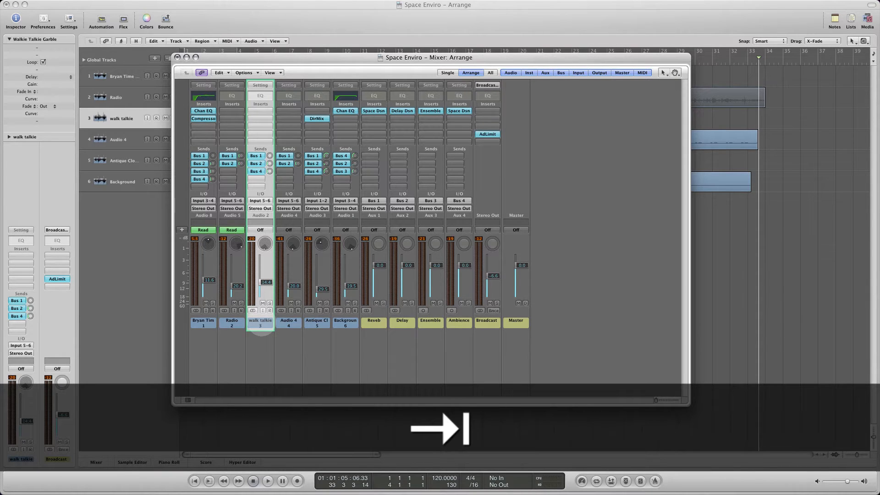
pyautogui.doubleClick(259, 321)
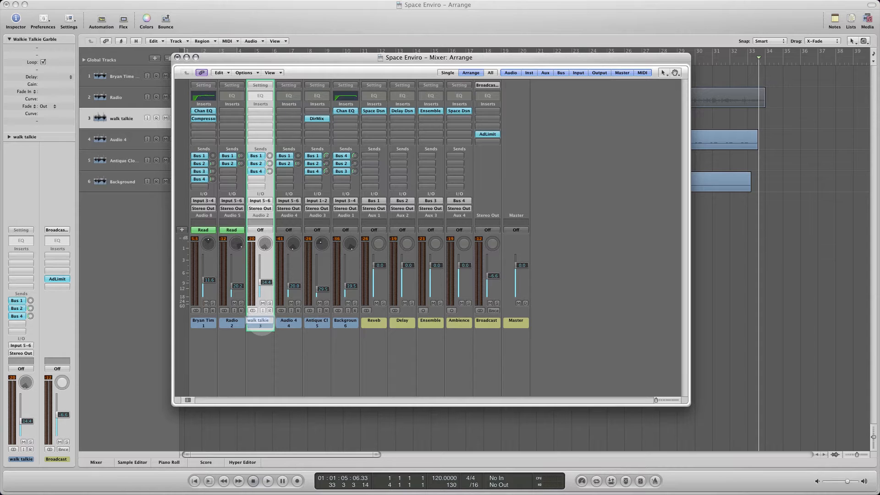
pyautogui.press('Tab')
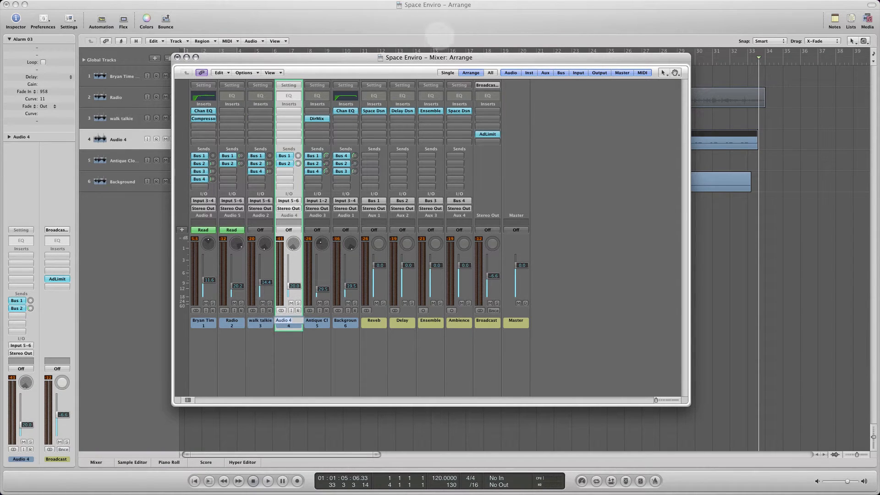
pyautogui.moveTo(436, 57); pyautogui.dragTo(399, 52)
pyautogui.write('E')
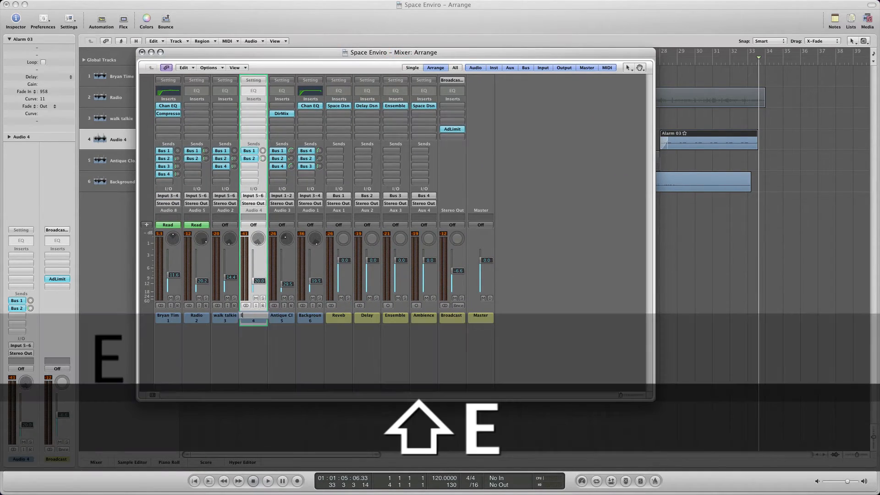
pyautogui.write('nd Alarm')
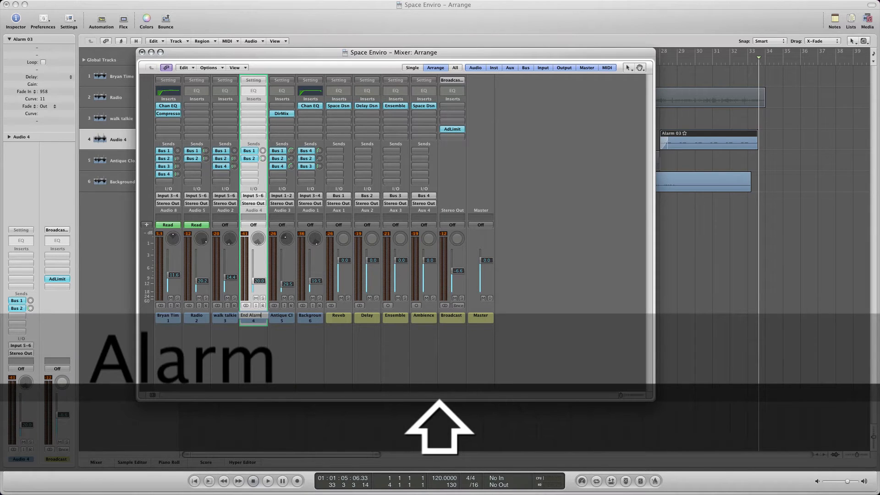
pyautogui.press('Tab')
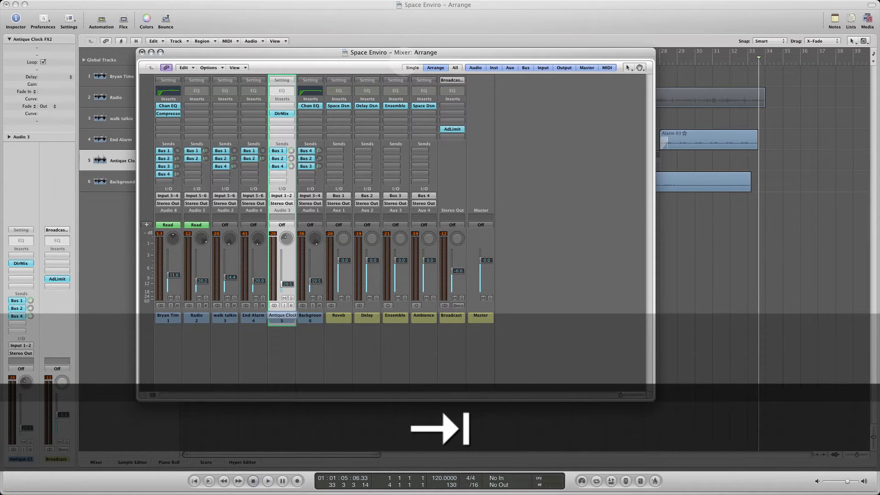
# - Leave name editing at the Background channel strip and move the separate Mixer window down to uncover the arrangement regions
pyautogui.press('Tab')
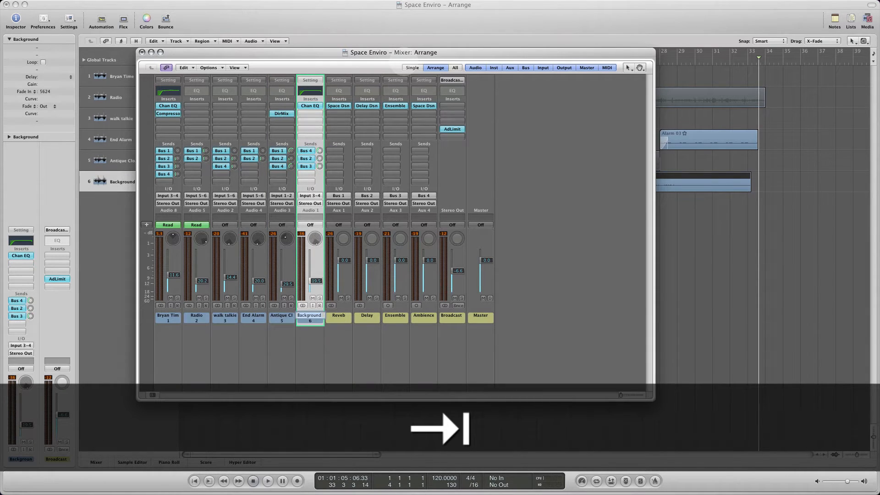
pyautogui.press('Escape')
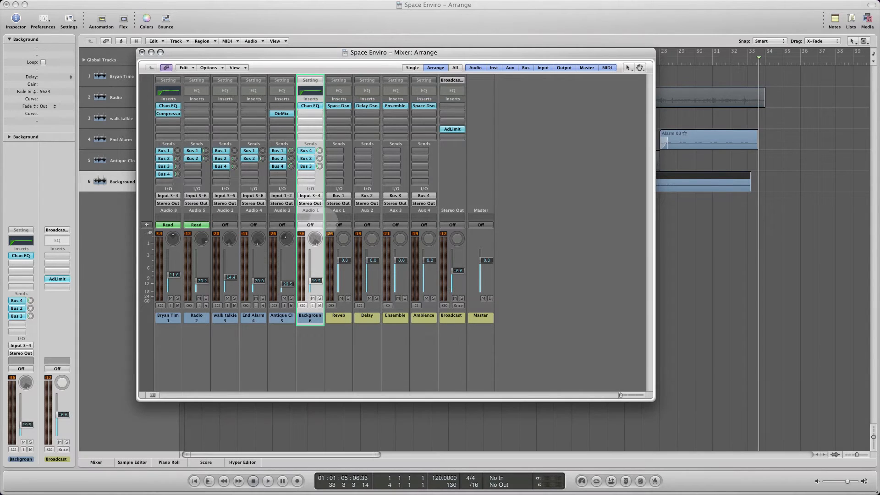
pyautogui.moveTo(303, 52); pyautogui.dragTo(342, 95)
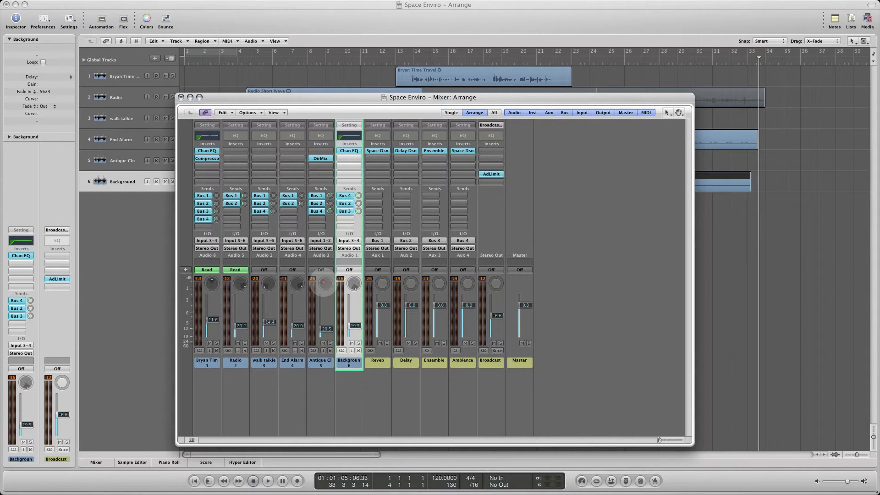
pyautogui.doubleClick(324, 283)
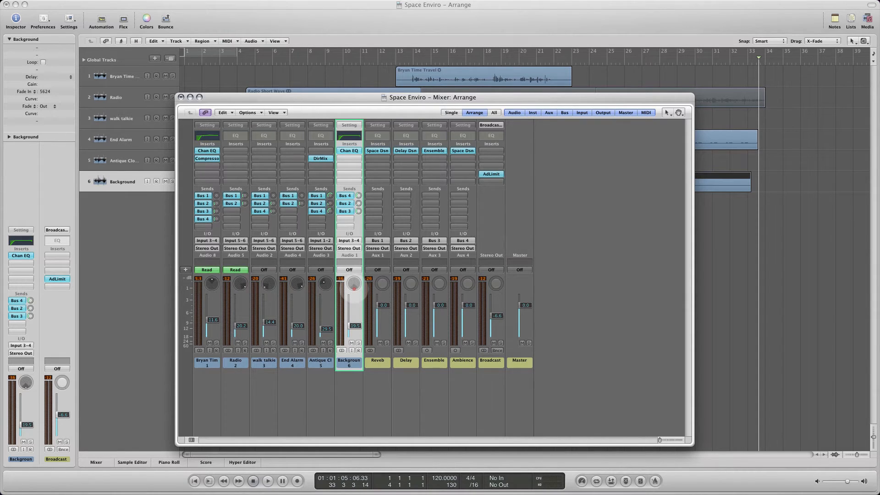
pyautogui.click(354, 284)
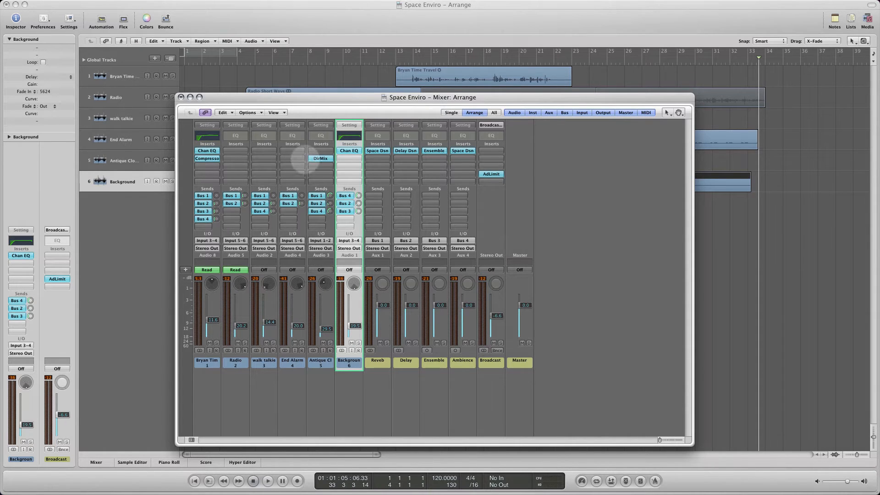
pyautogui.moveTo(304, 98); pyautogui.dragTo(337, 258)
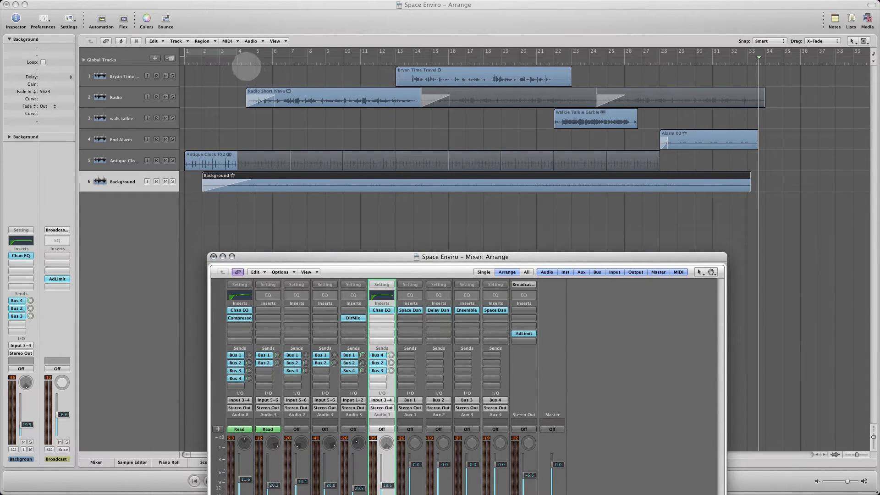
# - Play the arrangement from about bar 4 and show the docked mixer down to its channel names while listening
pyautogui.click(242, 61)
pyautogui.press('space')
pyautogui.click(242, 62)
pyautogui.doubleClick(241, 61)
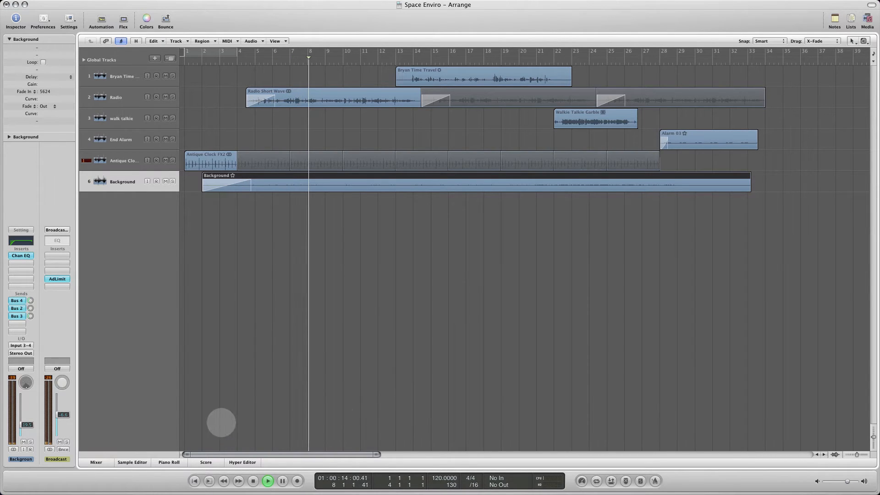
pyautogui.click(95, 462)
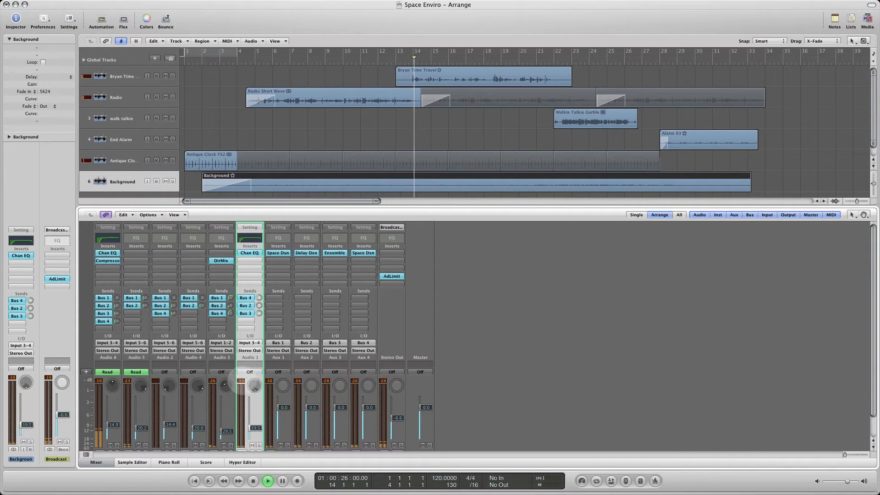
pyautogui.scroll(-1, 223, 367)
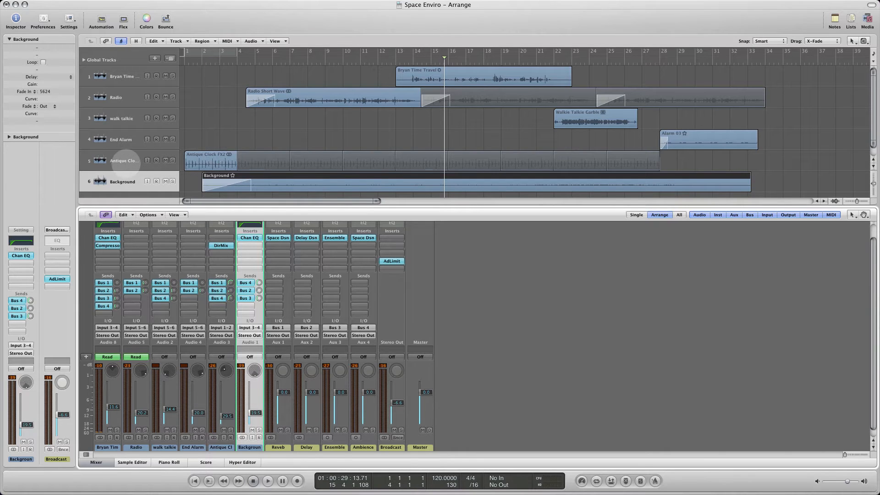
# - Show the volume automation lanes on all tracks and hide the docked mixer
pyautogui.click(103, 19)
pyautogui.click(102, 19)
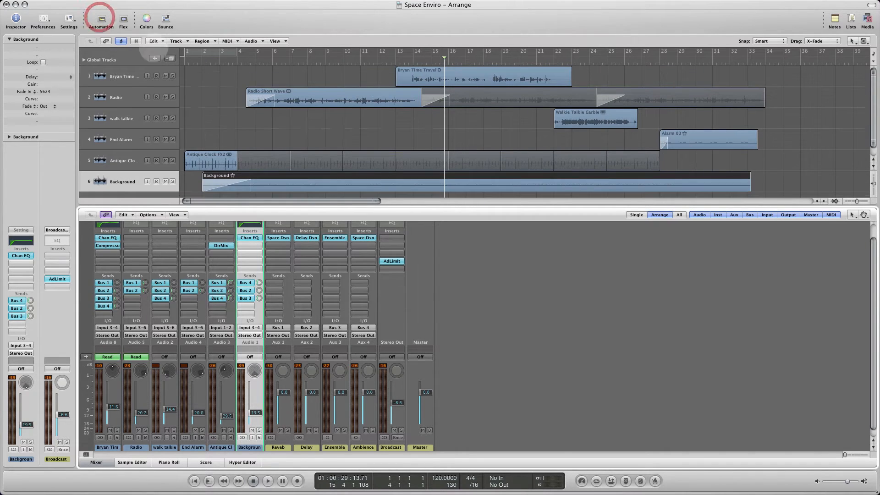
pyautogui.click(101, 19)
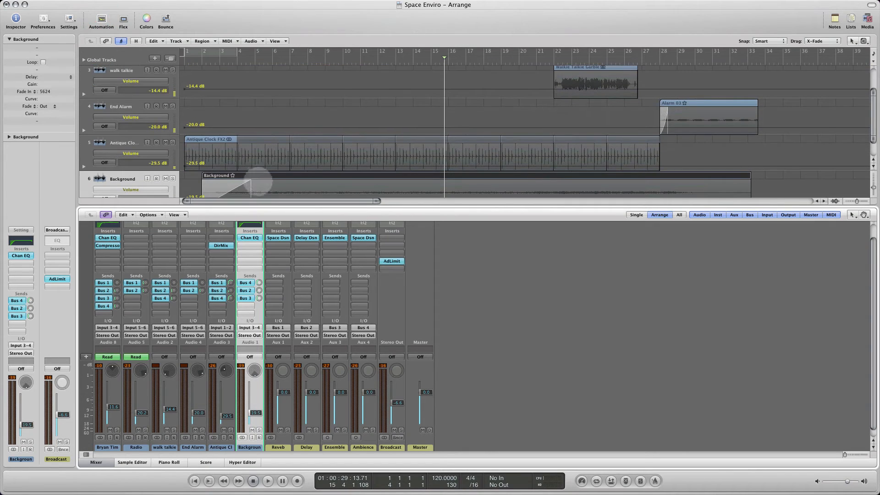
pyautogui.click(96, 462)
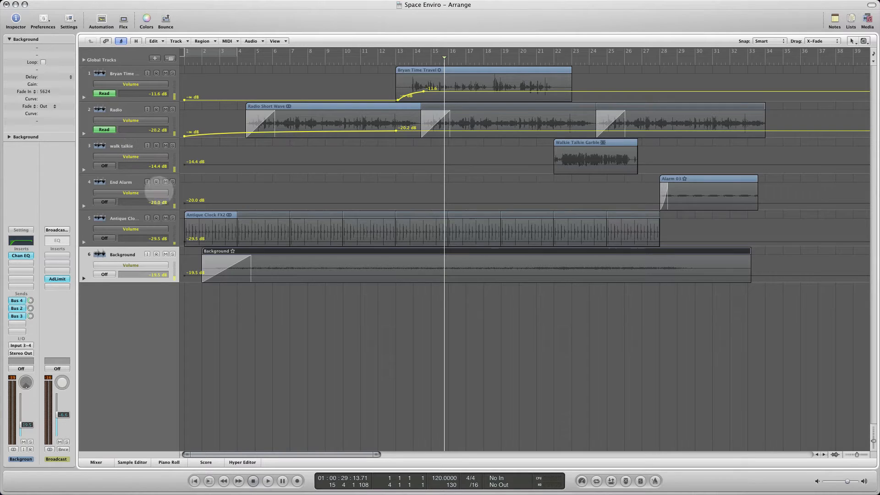
# - Rename track 5 as "Clock FX2" and name its region after the track
pyautogui.click(111, 221)
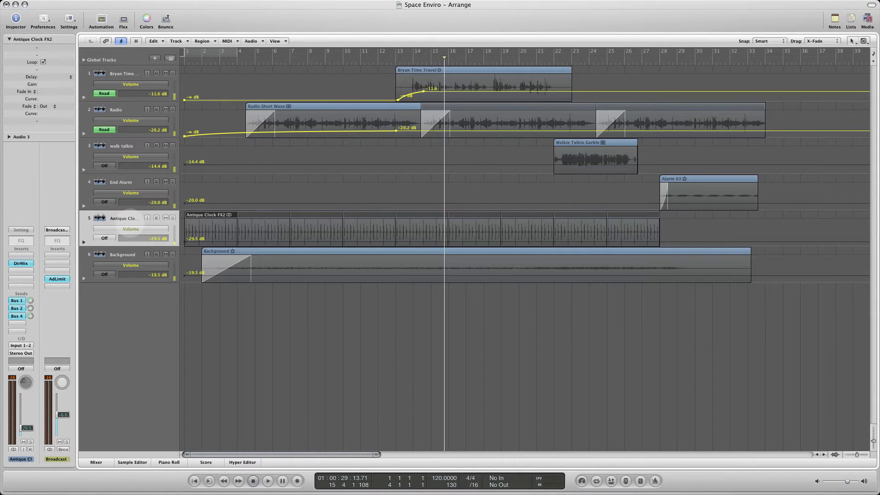
pyautogui.doubleClick(129, 219)
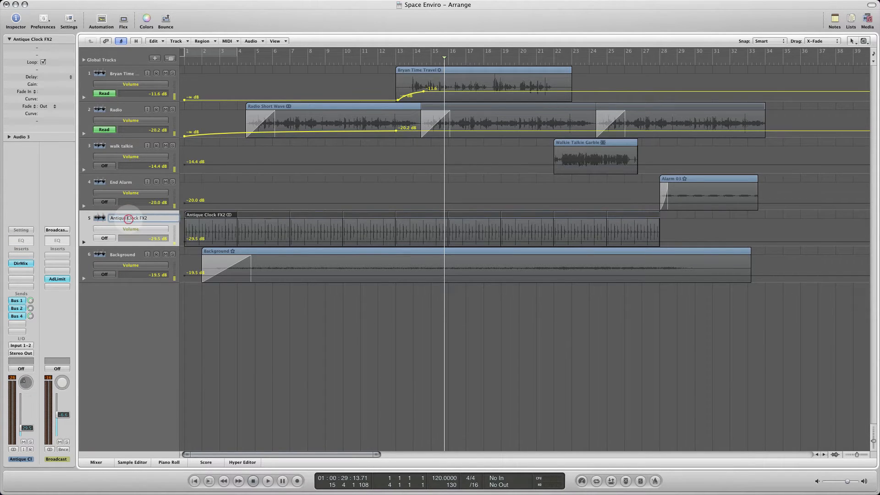
pyautogui.moveTo(128, 219); pyautogui.dragTo(92, 213)
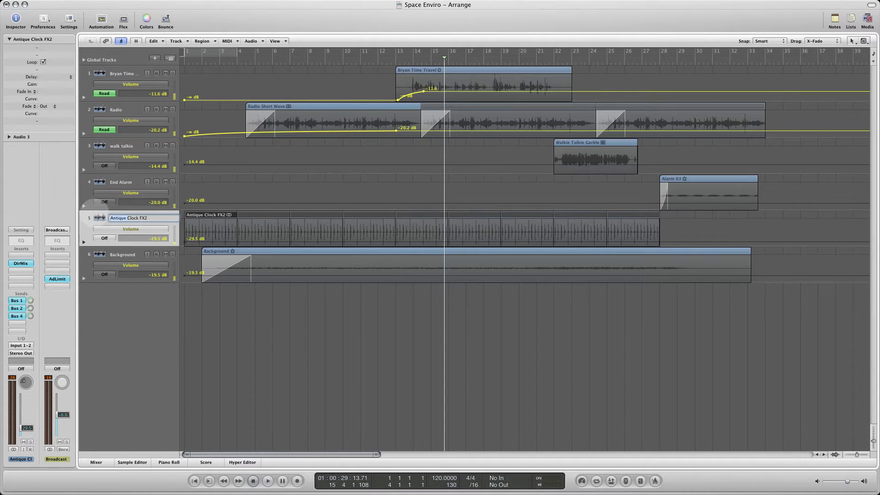
pyautogui.press('BackSpace')
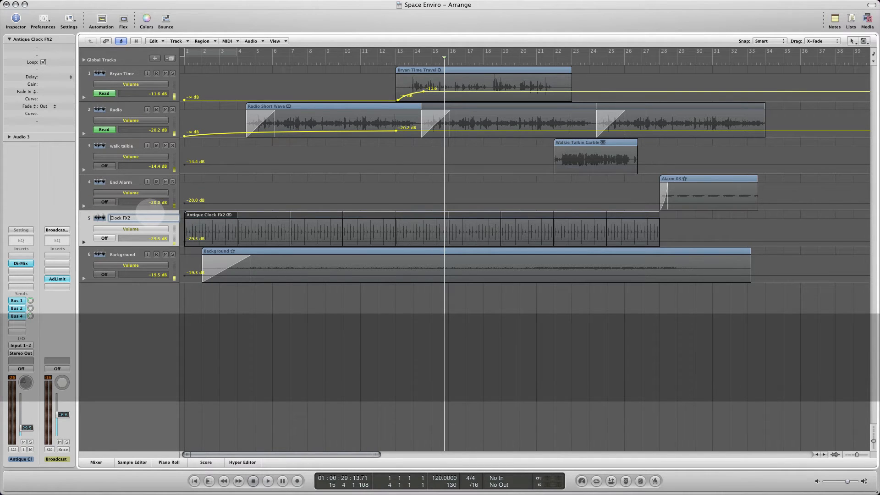
pyautogui.press('Return')
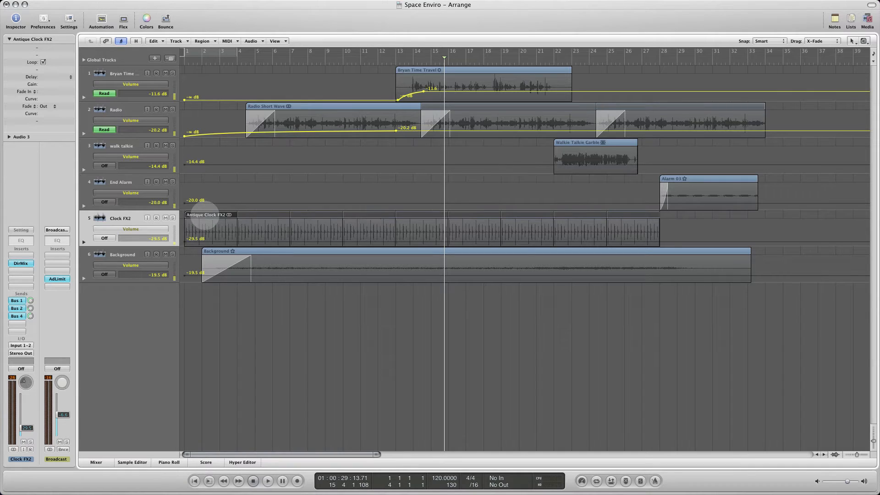
pyautogui.rightClick(205, 215)
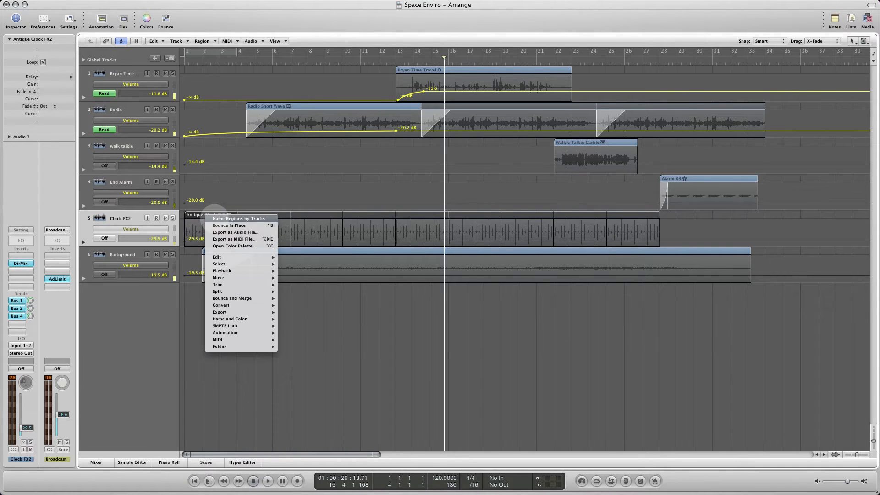
pyautogui.click(215, 218)
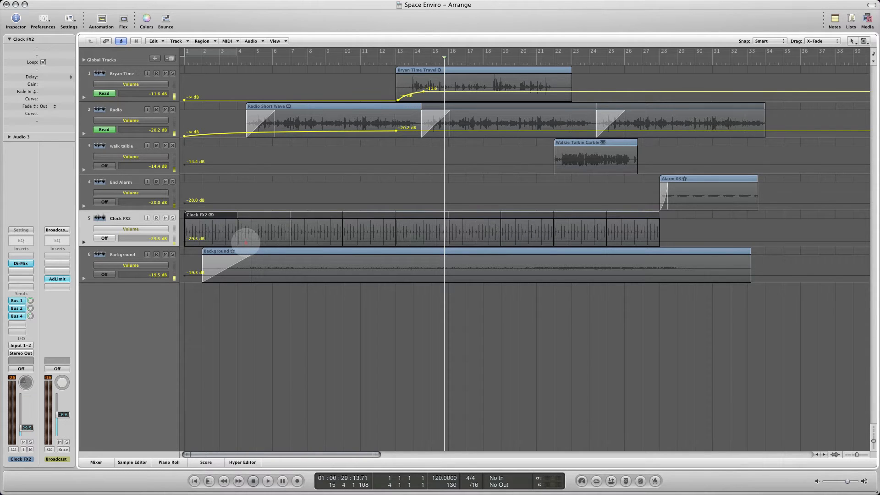
# - Create a volume fade-in on Clock FX2 from −∞ at bar 1 to -29.5 dB around bar 4.5, and bend it with the Automation Curve Tool
pyautogui.click(245, 242)
pyautogui.moveTo(185, 242); pyautogui.dragTo(186, 252)
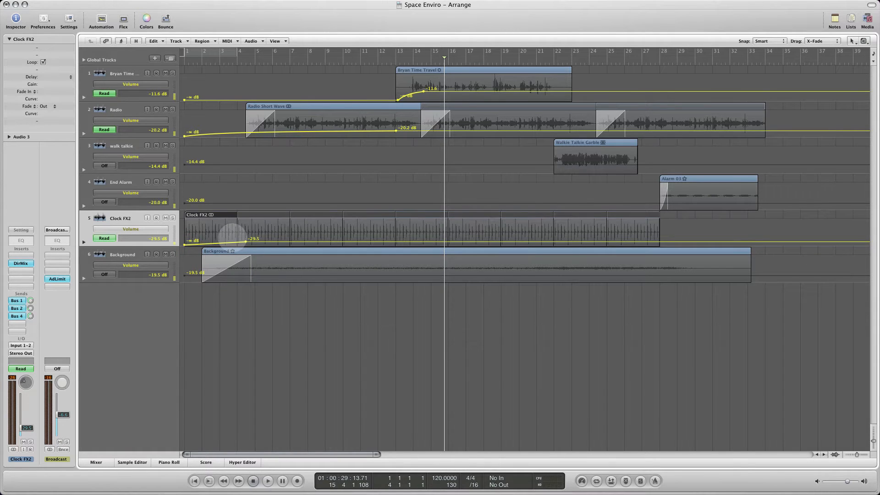
pyautogui.press('alt')
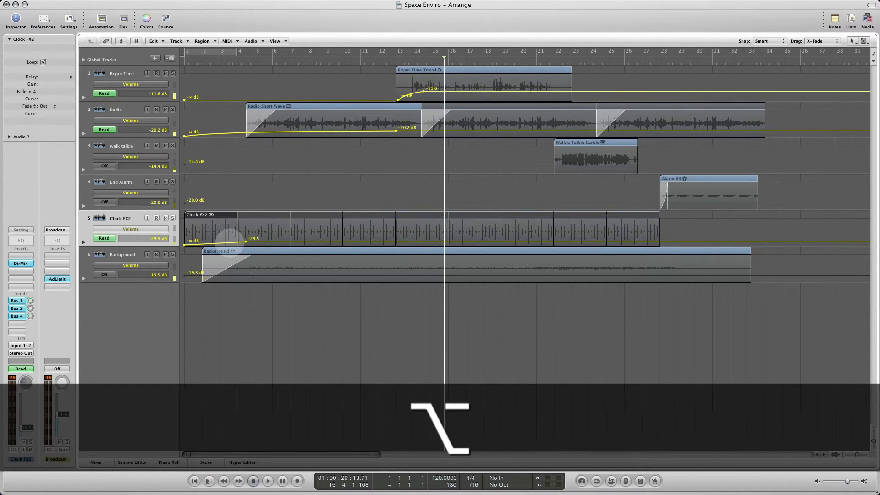
pyautogui.press('super')
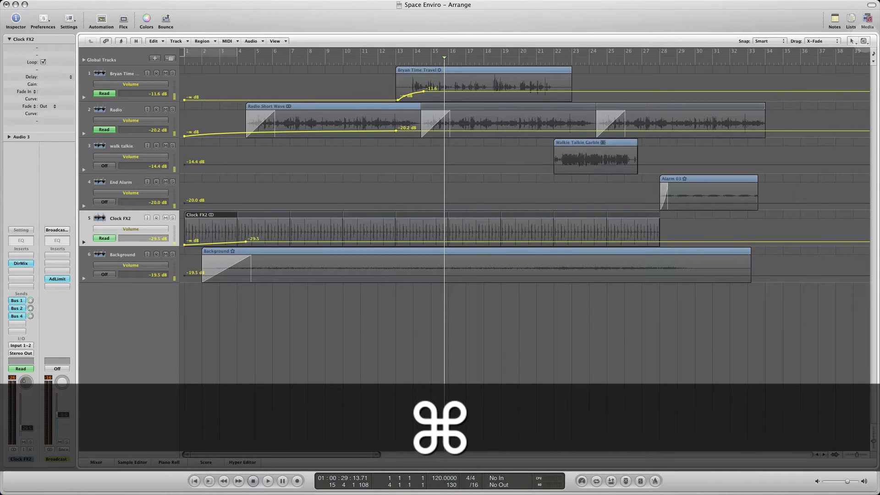
pyautogui.click(864, 41)
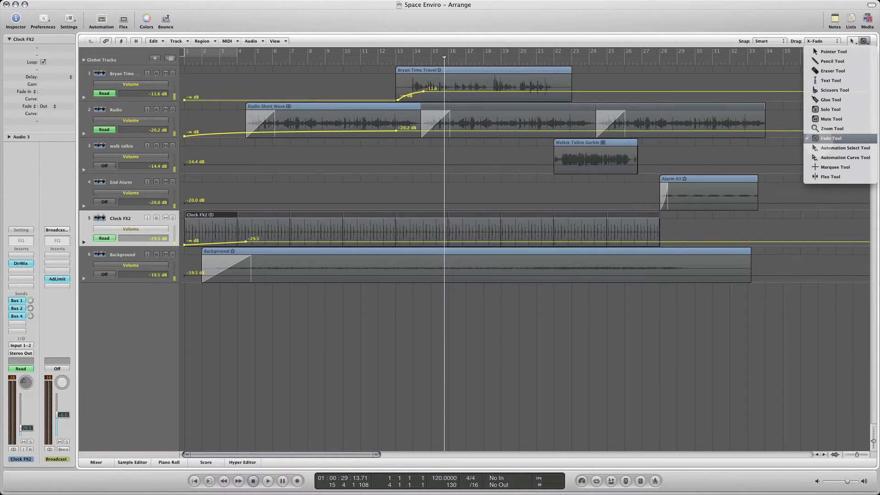
pyautogui.click(818, 157)
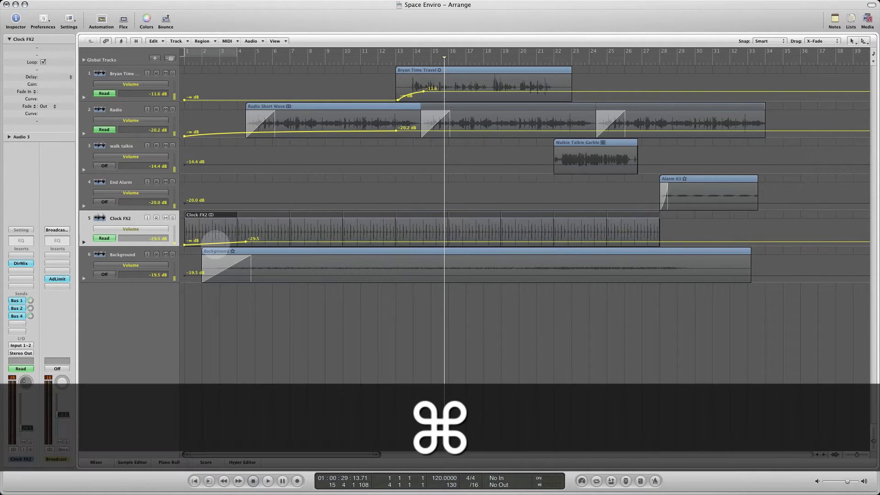
pyautogui.moveTo(215, 243); pyautogui.dragTo(215, 237)
# - Lower the Clock FX2 volume automation after its fade-in to -34.6 dB and play the project from the beginning
pyautogui.moveTo(276, 241); pyautogui.dragTo(276, 243)
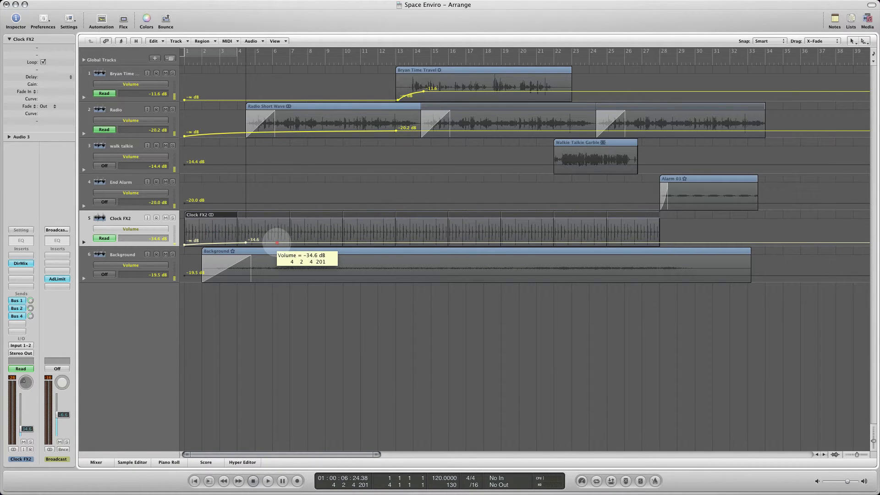
pyautogui.moveTo(276, 242); pyautogui.dragTo(277, 243)
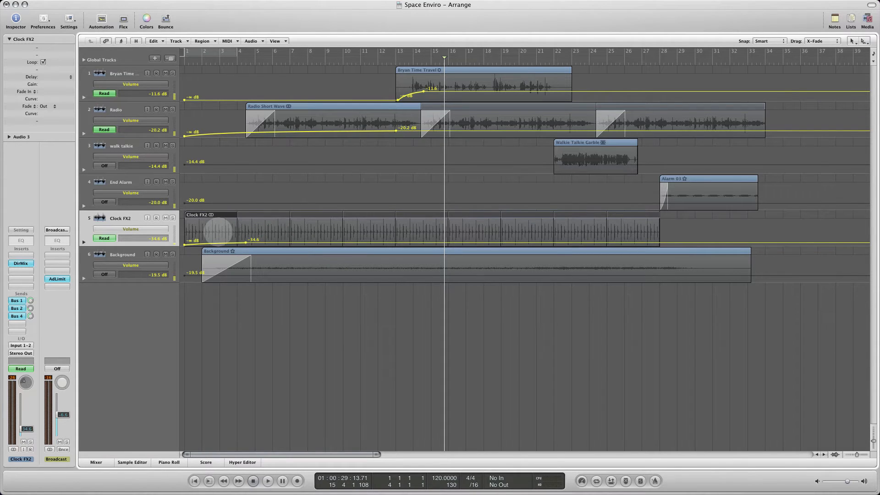
pyautogui.press('Return')
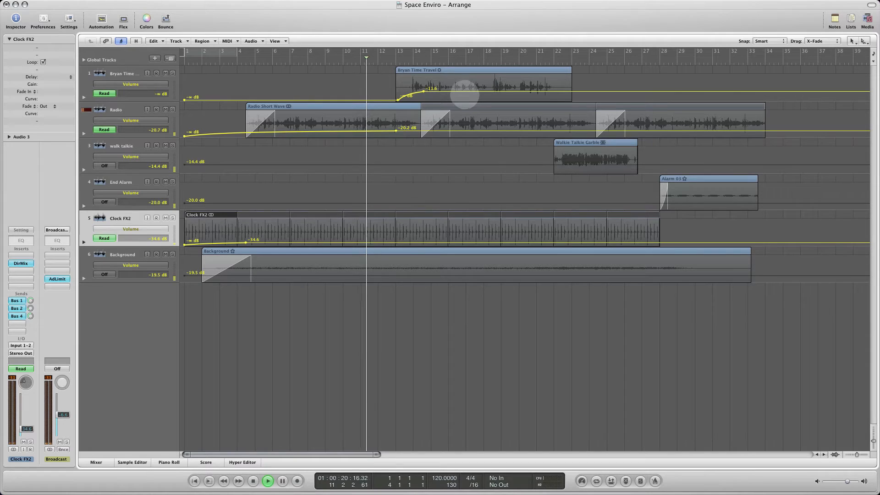
# - Lower the volume automation on track 1 to -16.1 dB, stop playback, and move its fade-in end point slightly later, just before bar 15
pyautogui.click(466, 91)
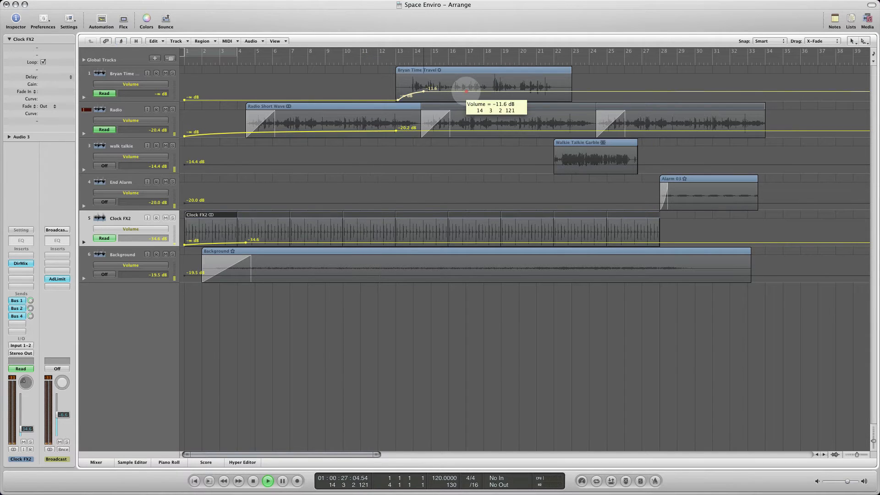
pyautogui.moveTo(466, 92); pyautogui.dragTo(466, 93)
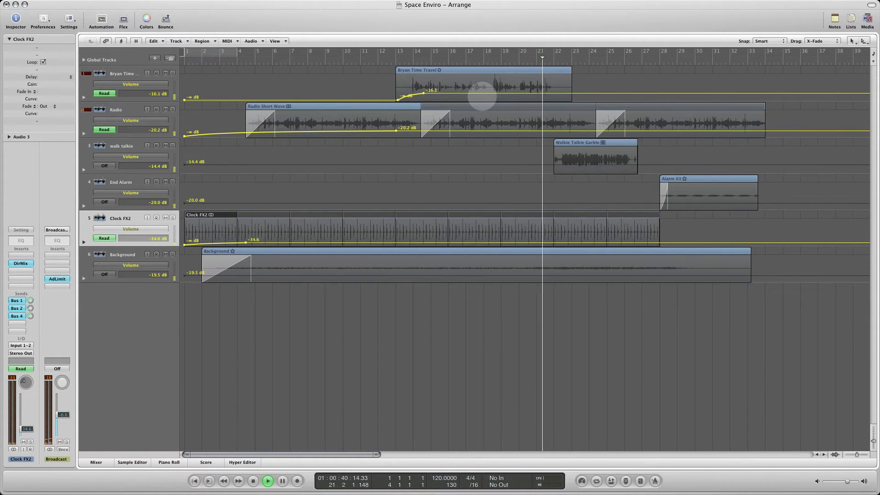
pyautogui.press('space')
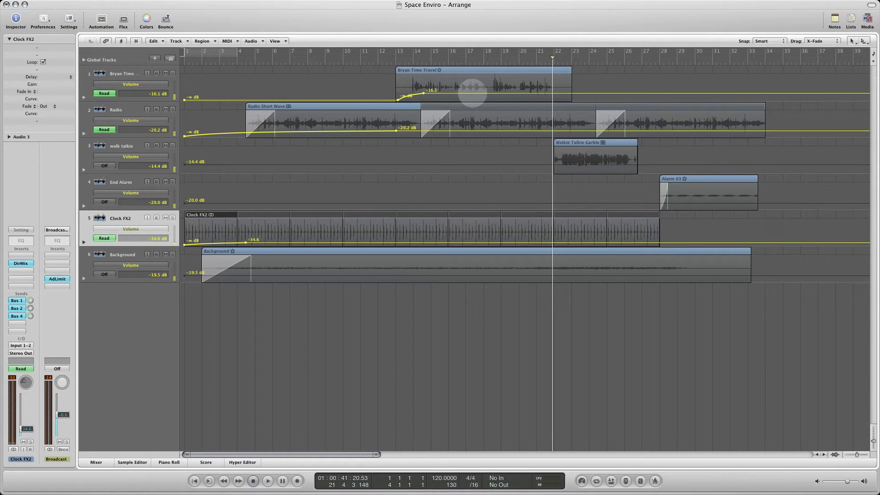
pyautogui.moveTo(424, 93); pyautogui.dragTo(430, 93)
pyautogui.moveTo(471, 94); pyautogui.dragTo(453, 93)
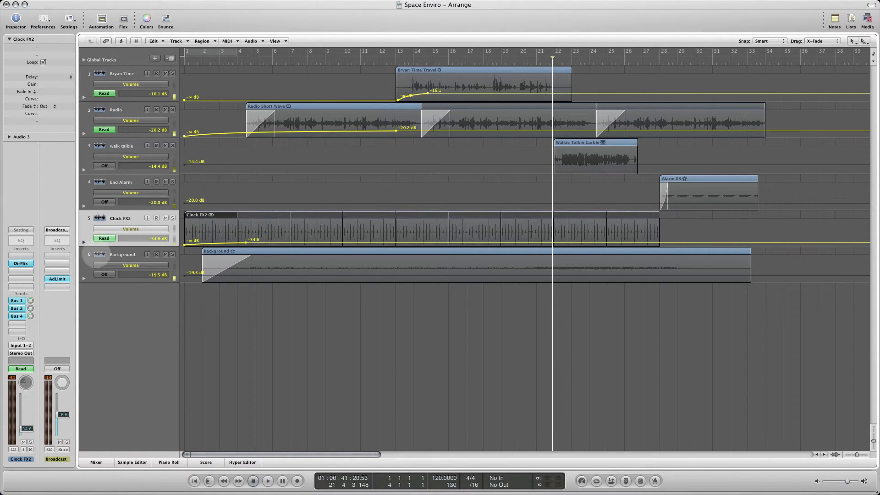
# - Open a second automation lane under the Clock FX2 track and look through the parameters it can automate
pyautogui.click(84, 243)
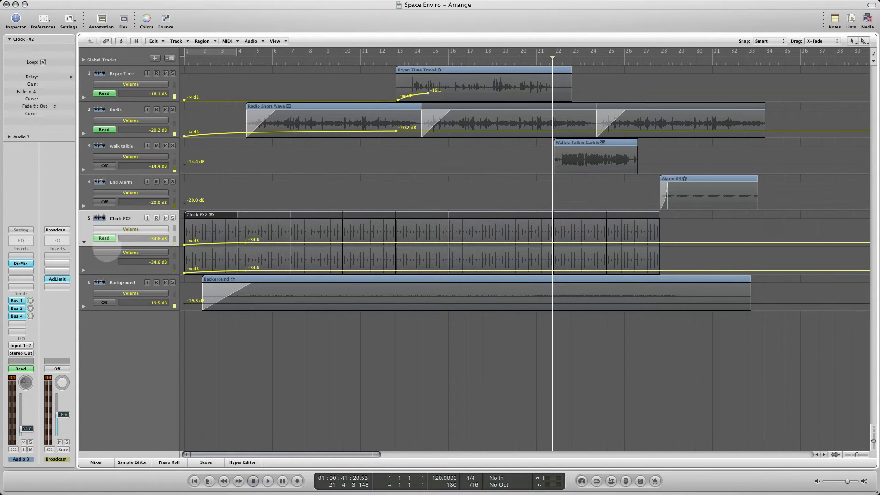
pyautogui.click(126, 253)
pyautogui.moveTo(138, 213)
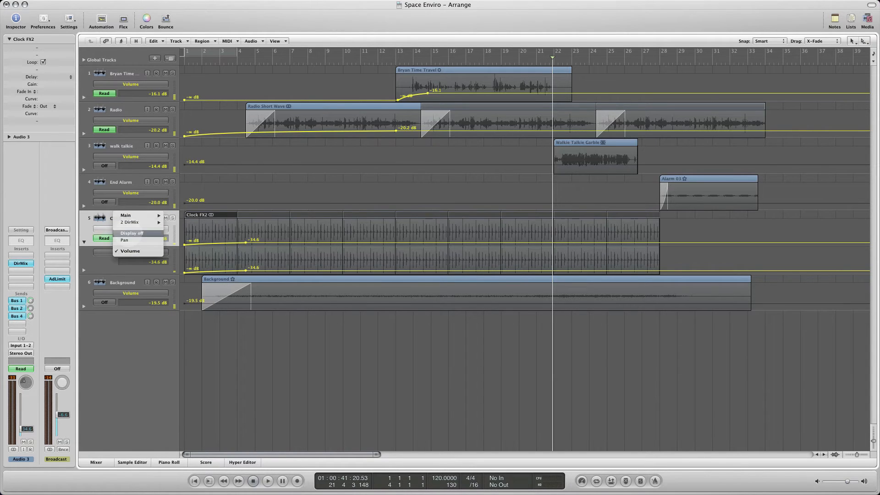
pyautogui.click(93, 265)
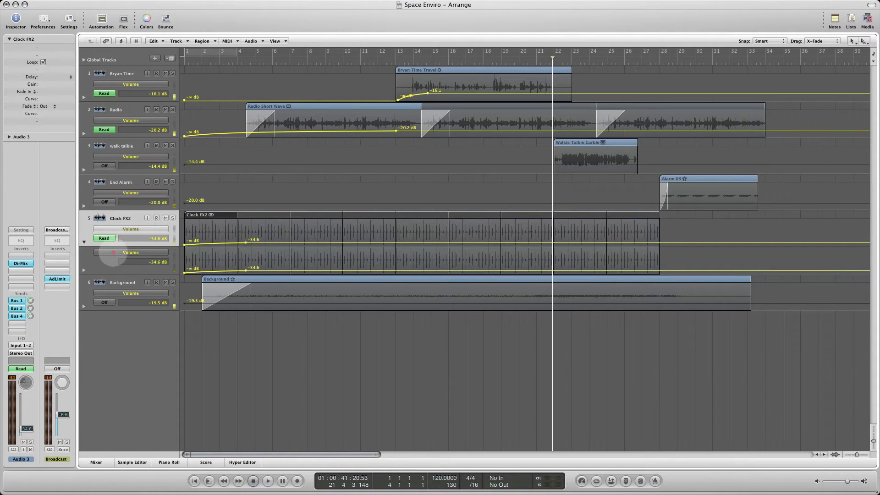
pyautogui.click(114, 253)
pyautogui.click(98, 267)
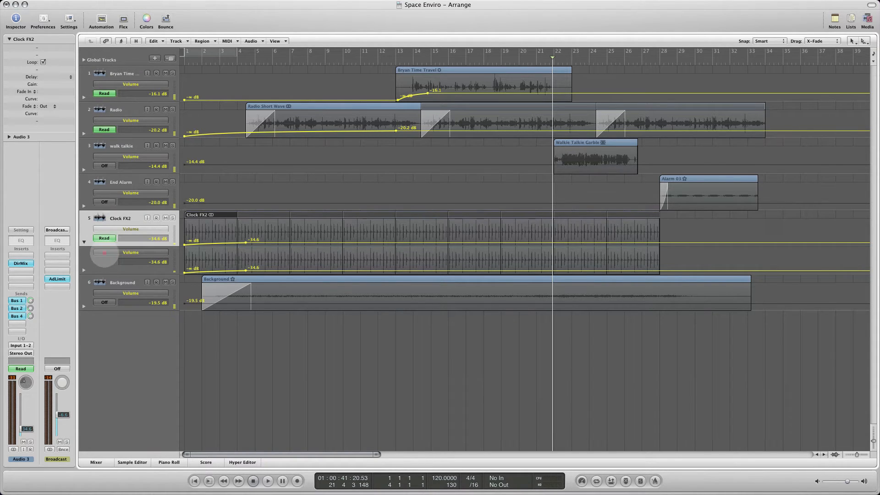
# - Show Send 3 (Ambience) in Clock FX2's second automation lane and ramp it from -10.9 dB at bar 1 to -4.1 dB around bar 4.5
pyautogui.click(105, 253)
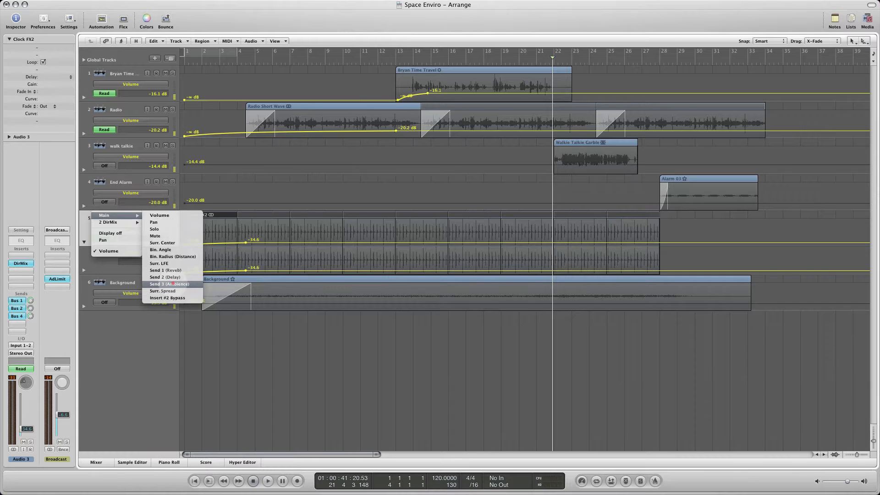
pyautogui.click(171, 284)
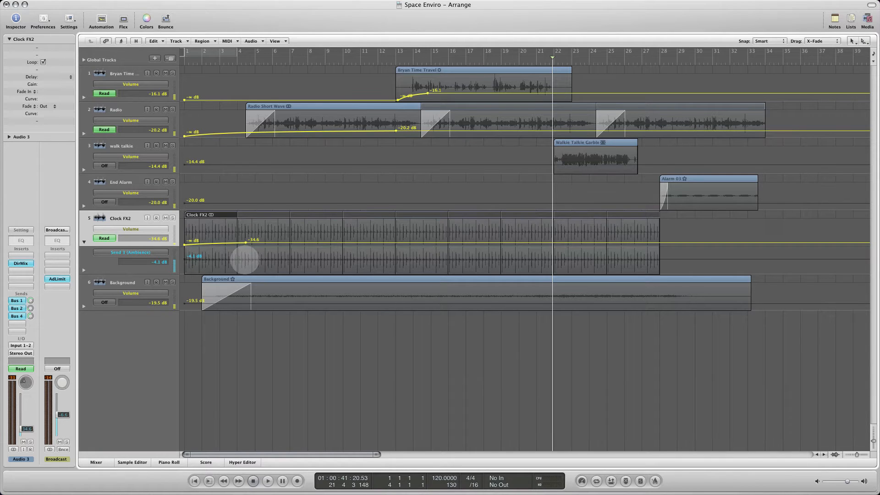
pyautogui.click(245, 259)
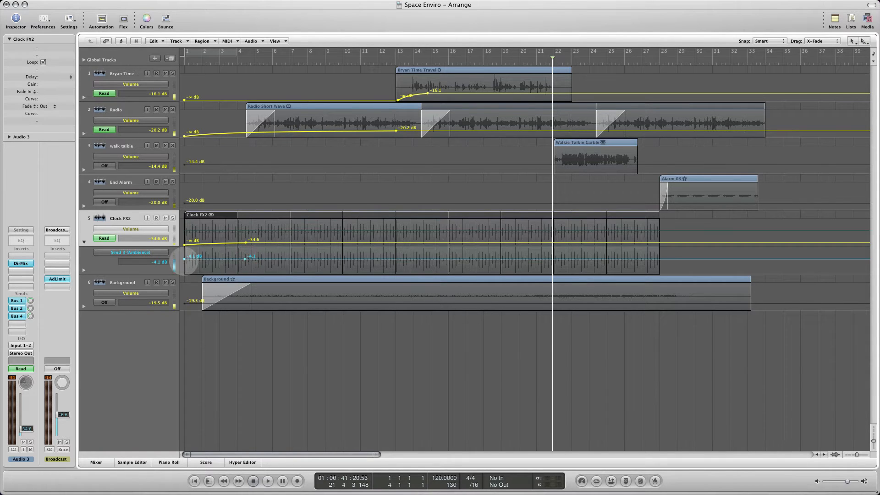
pyautogui.moveTo(185, 260)
pyautogui.mouseDown()
pyautogui.moveTo(184, 281)
pyautogui.moveTo(184, 264)
pyautogui.mouseUp()
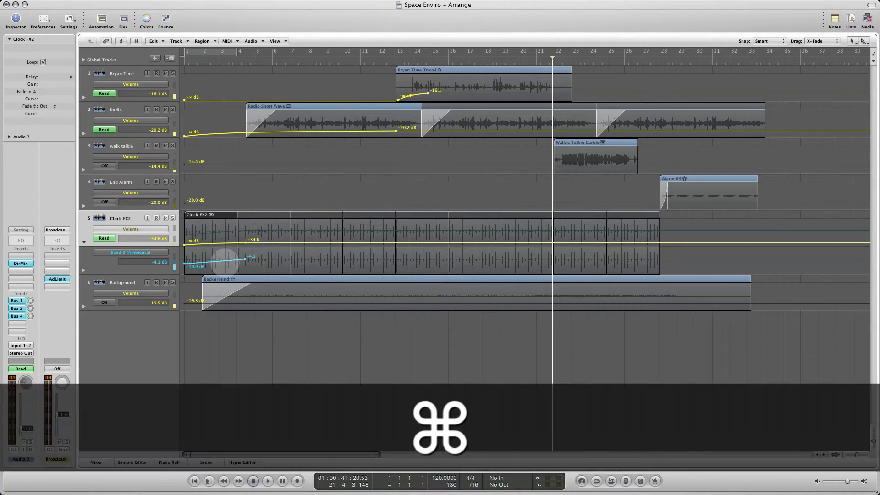
# - Curve the Ambience send ramp, raise its end to just below 0 dB near bar 7, and play the project from the beginning
pyautogui.moveTo(222, 262); pyautogui.dragTo(288, 258)
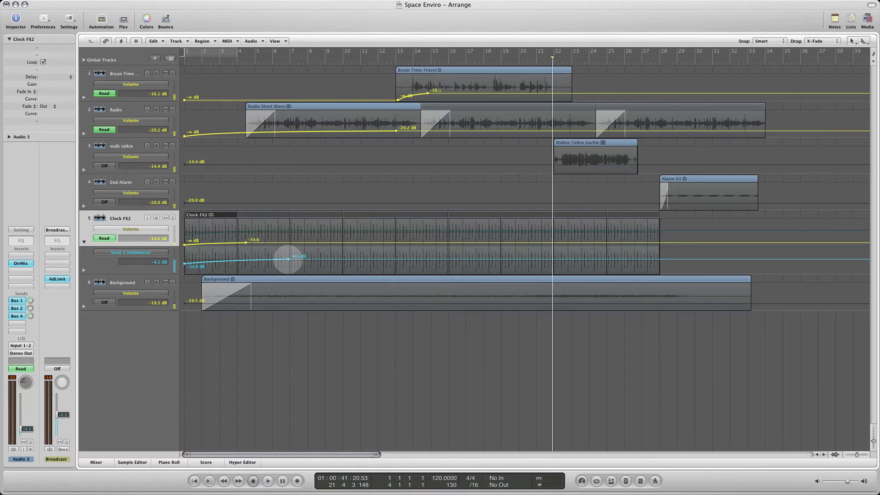
pyautogui.moveTo(287, 259); pyautogui.dragTo(288, 256)
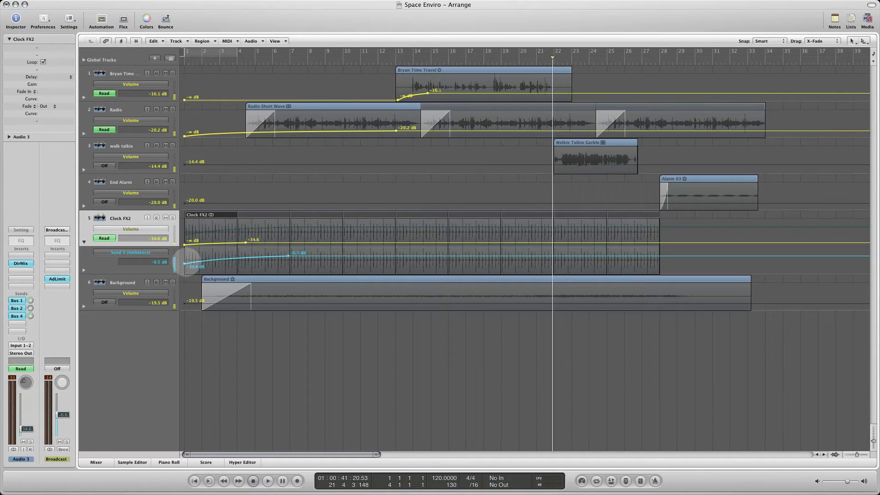
pyautogui.press('Return')
pyautogui.press('space')
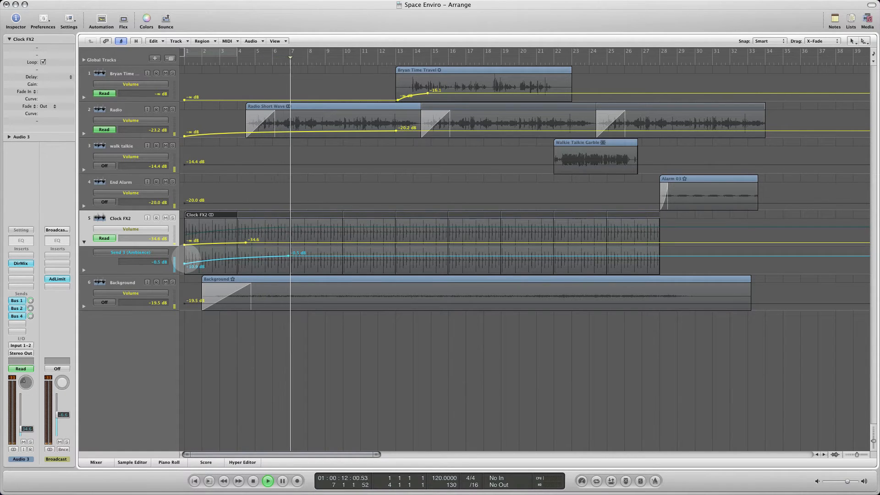
pyautogui.press('space')
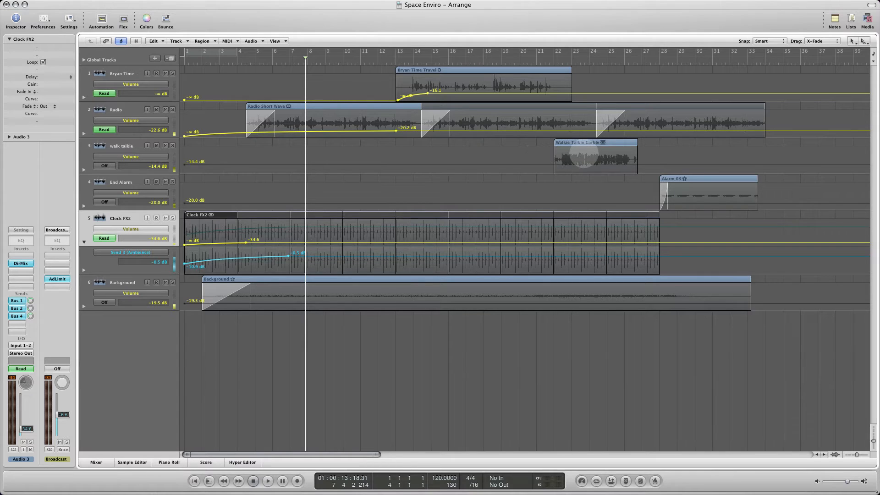
# - Play the project from around bar 21 and lower the walk talkie track's volume to -22.0 dB
pyautogui.click(544, 62)
pyautogui.click(544, 62)
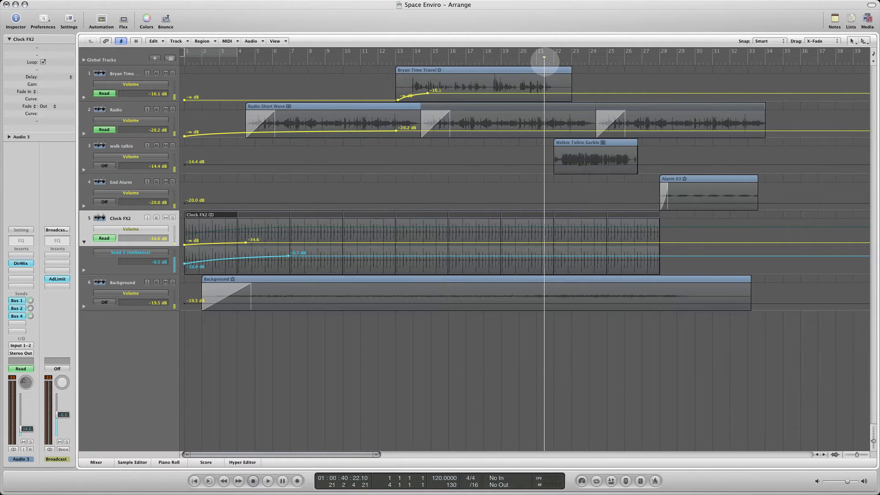
pyautogui.press('space')
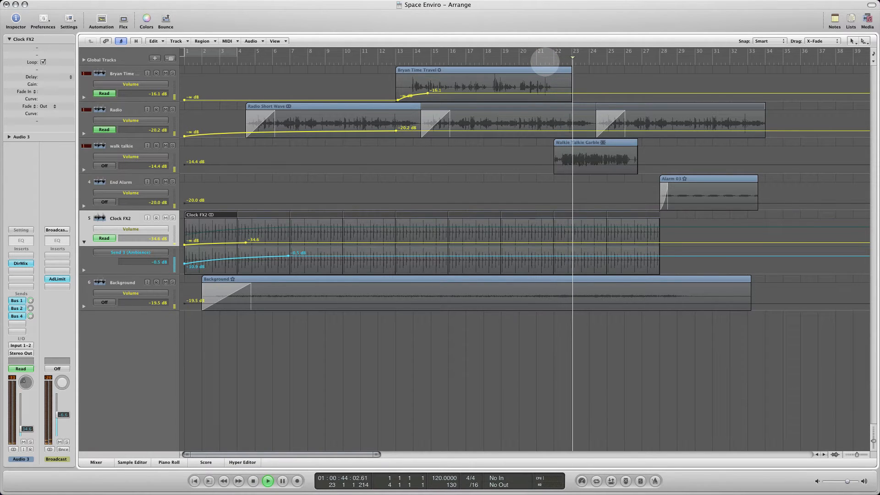
pyautogui.press('space')
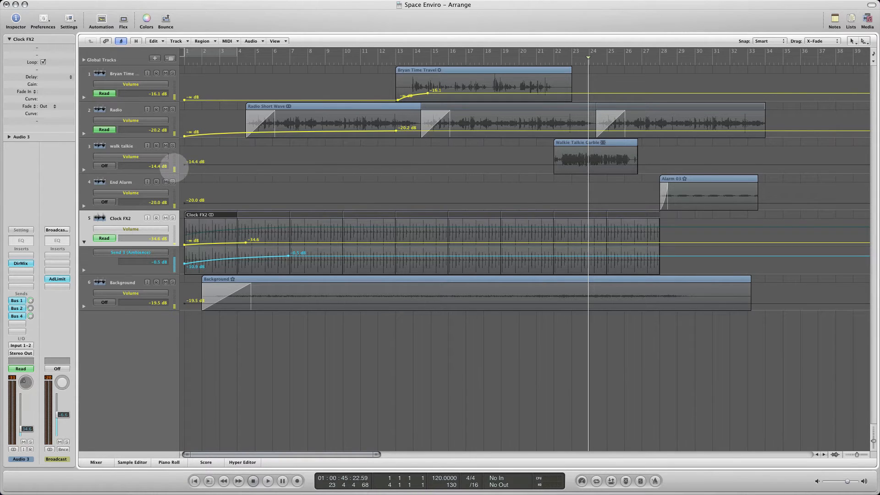
pyautogui.moveTo(174, 168); pyautogui.dragTo(174, 168)
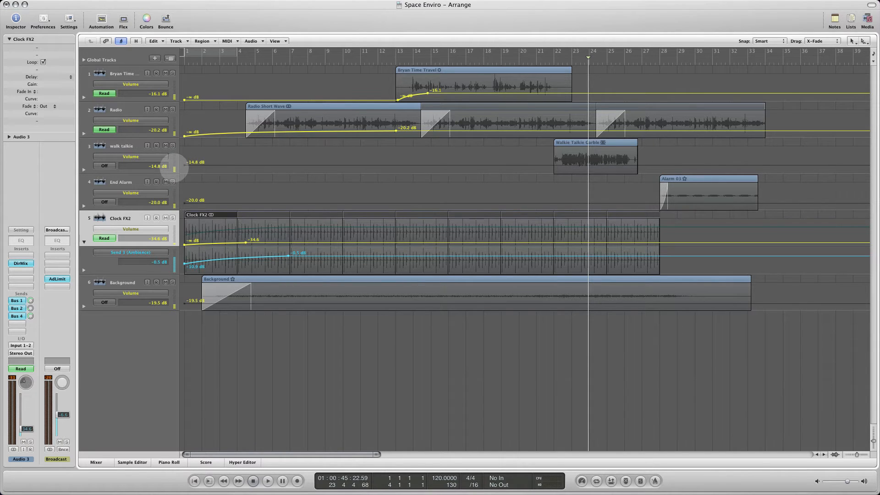
pyautogui.moveTo(175, 168); pyautogui.dragTo(174, 171)
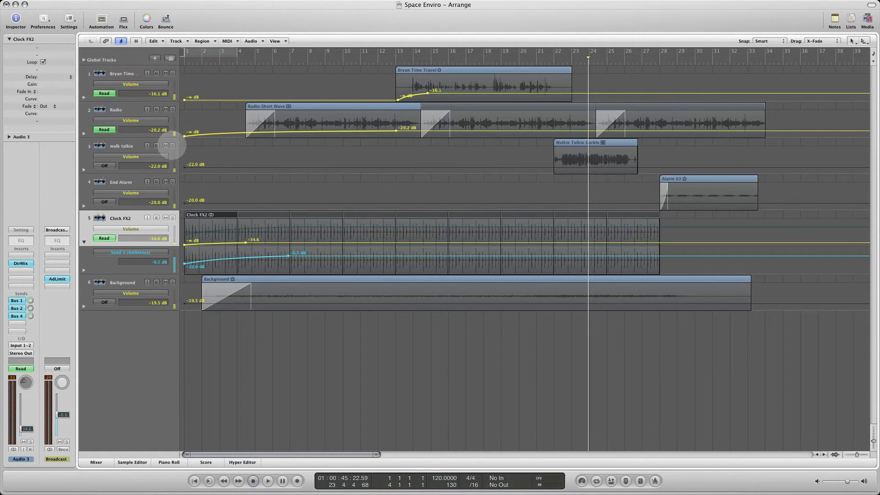
# - Solo the walk talkie track and play it from around bar 22
pyautogui.click(172, 146)
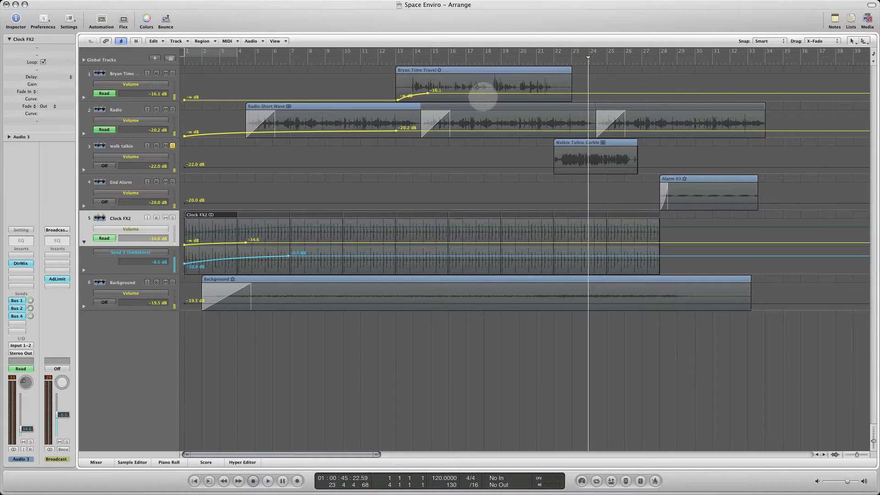
pyautogui.doubleClick(553, 64)
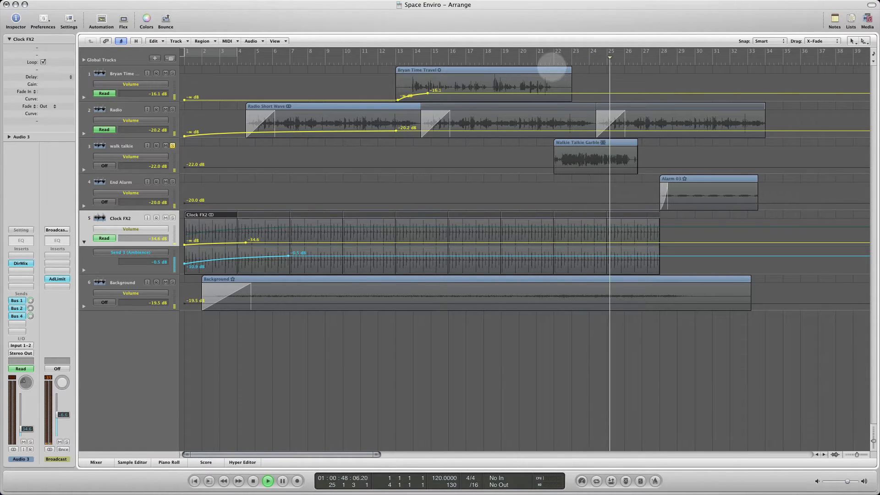
pyautogui.press('space')
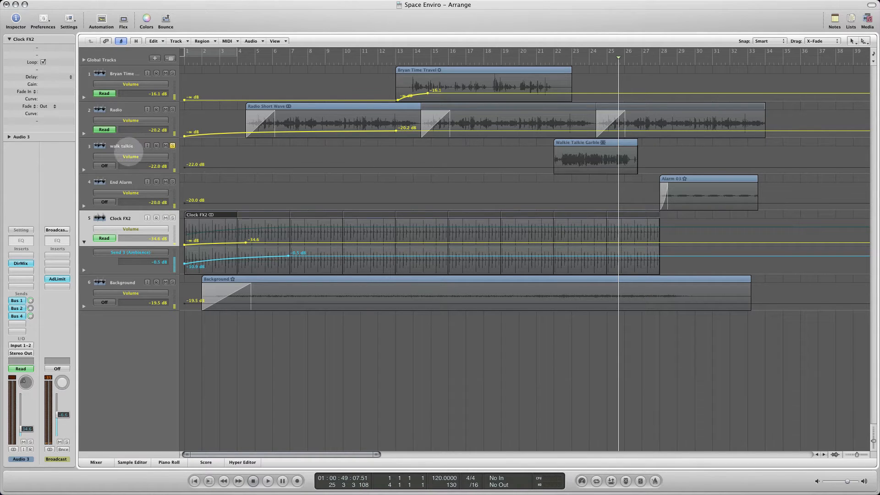
# - Select the walk talkie track, check its Bus 2 (Delay) send, and arrange the Mixer above the lowered Arrange window
pyautogui.click(121, 150)
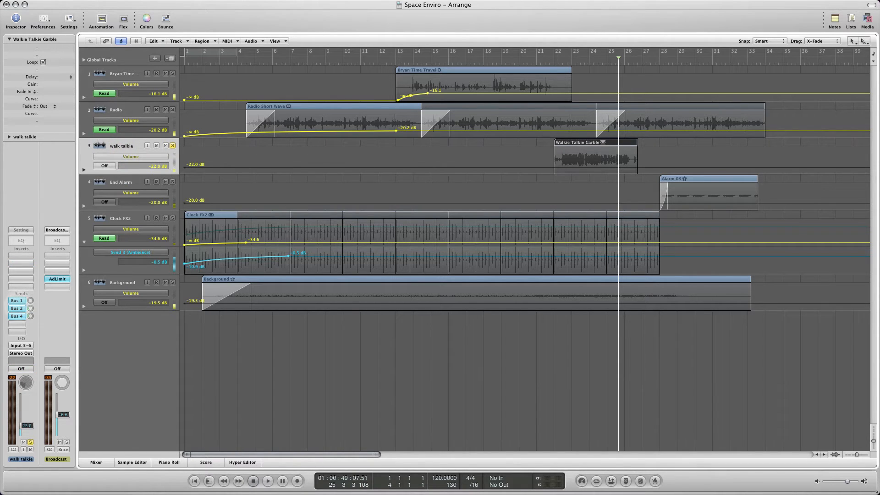
pyautogui.click(17, 308)
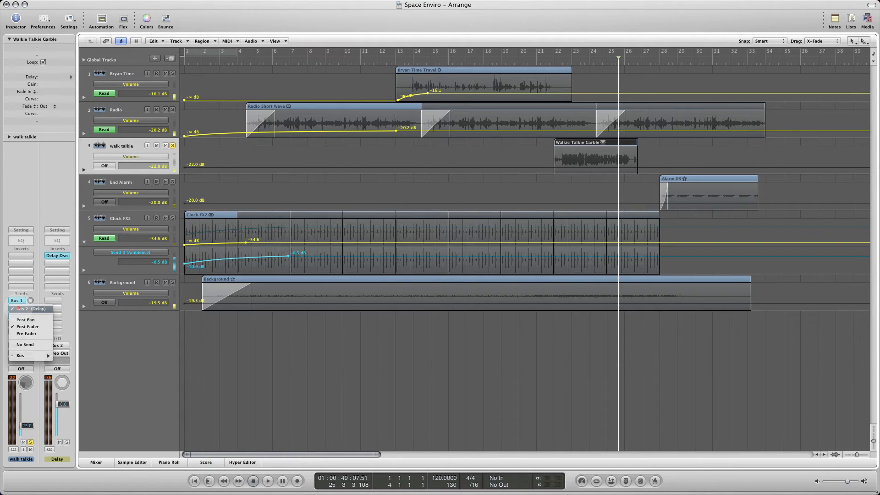
pyautogui.click(17, 309)
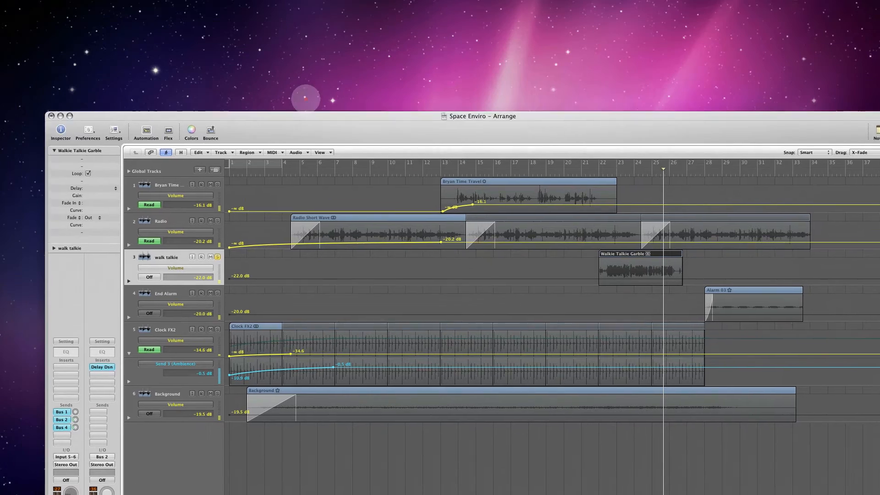
pyautogui.moveTo(306, 98); pyautogui.dragTo(298, 321)
pyautogui.click(315, 253)
pyautogui.moveTo(315, 253); pyautogui.dragTo(245, 2)
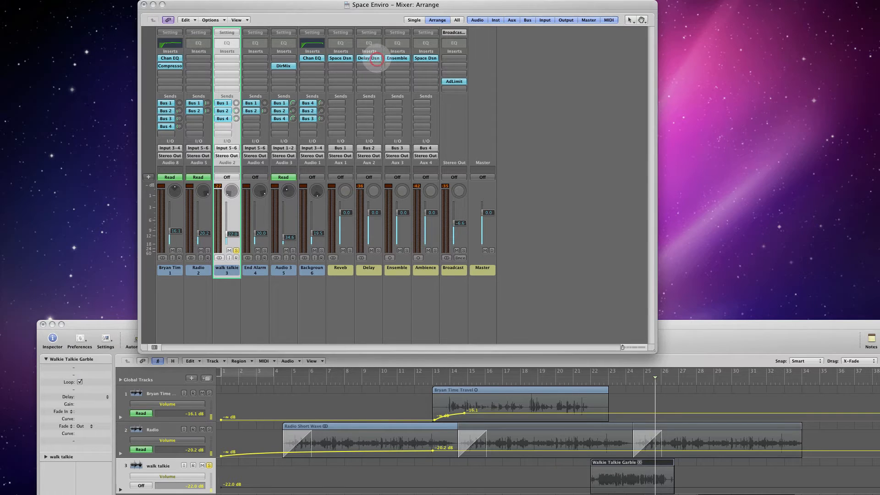
# - Open Delay Designer on the Delay aux channel, review its 1\16 Delay preset among the 01 Simple settings, and close the plug-in
pyautogui.moveTo(0, 94); pyautogui.dragTo(520, 45)
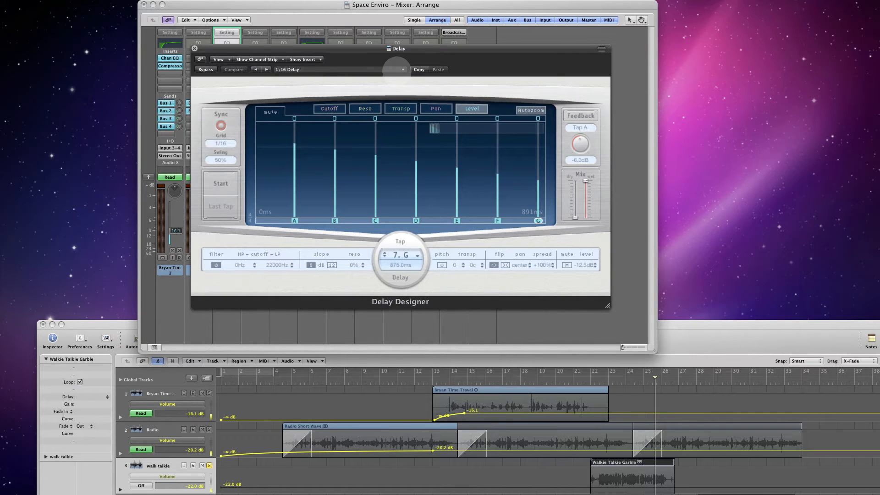
pyautogui.click(397, 70)
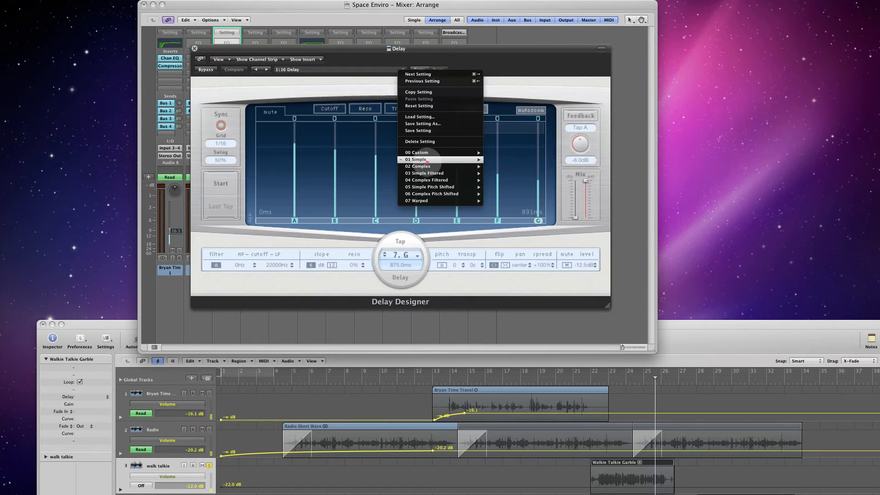
pyautogui.moveTo(440, 160)
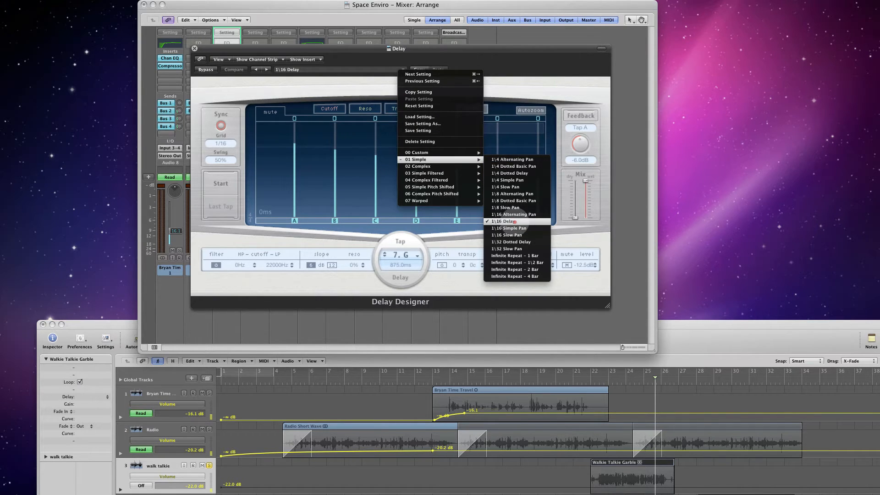
pyautogui.click(509, 221)
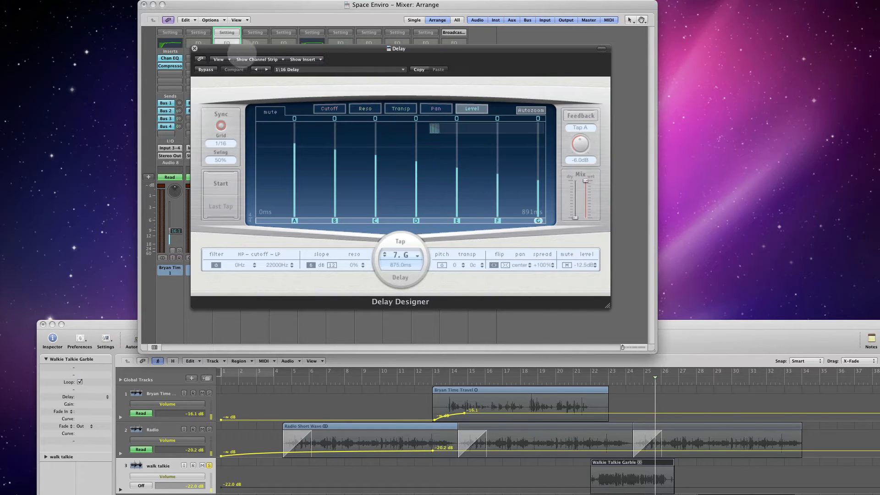
pyautogui.click(195, 48)
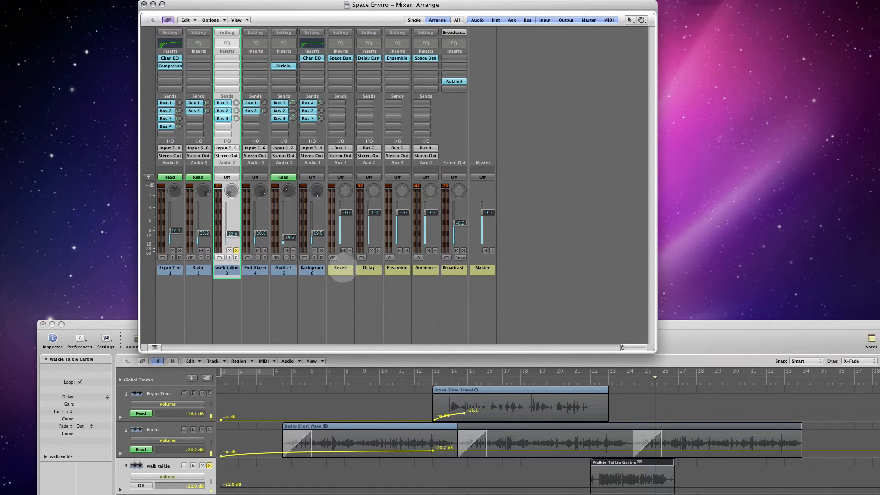
# - Open Space Designer on the reverb aux channel and review its 0.2s_Living Room preset under 00 Legacy, 15 Living Rooms
pyautogui.click(340, 268)
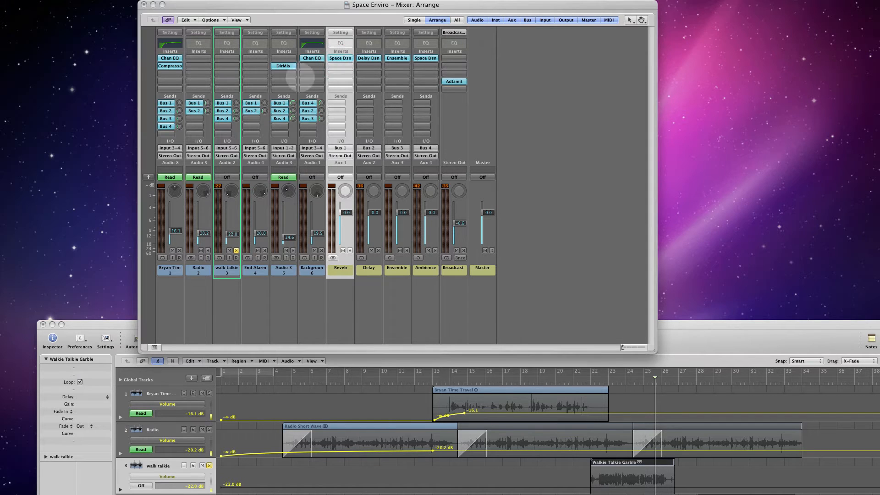
pyautogui.moveTo(0, 18); pyautogui.dragTo(304, 36)
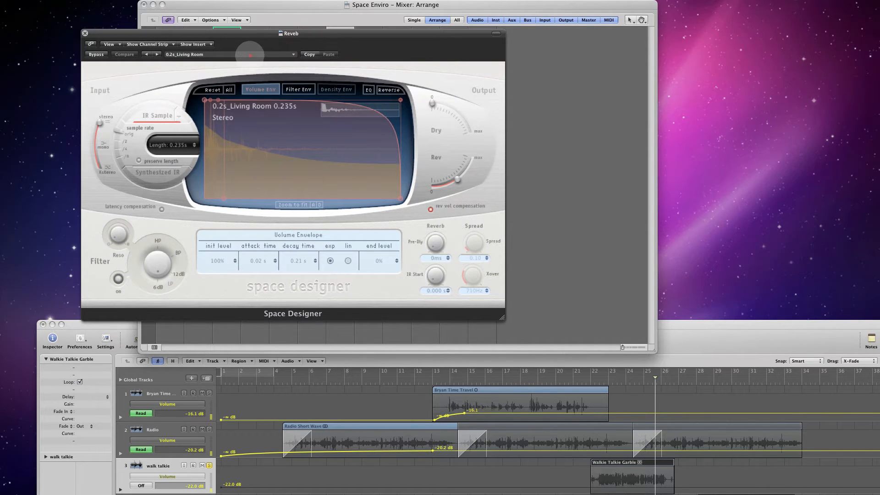
pyautogui.click(250, 55)
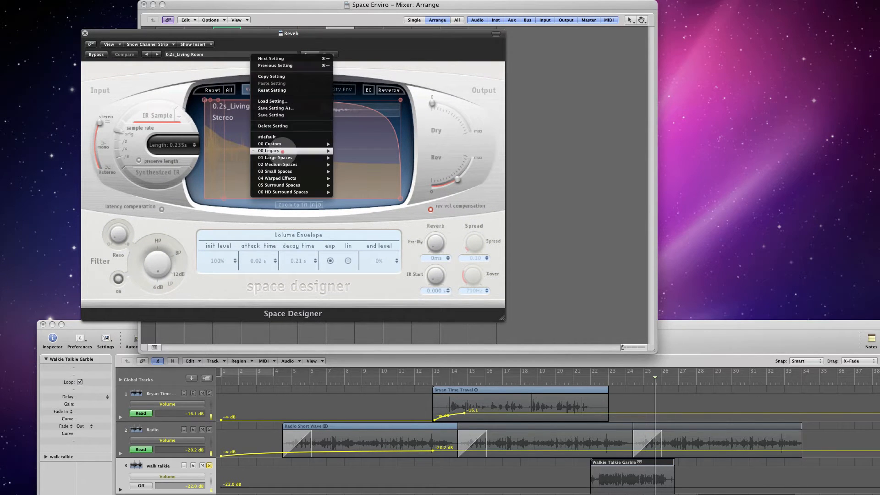
pyautogui.moveTo(312, 151)
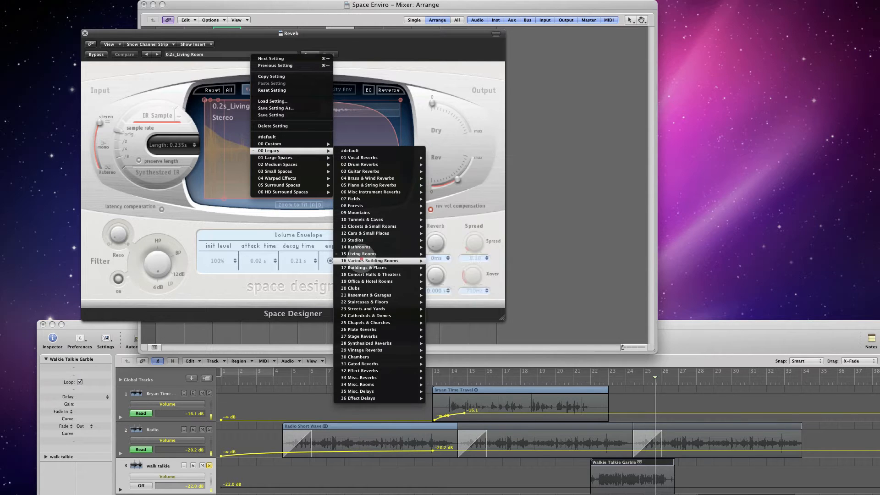
pyautogui.moveTo(363, 255)
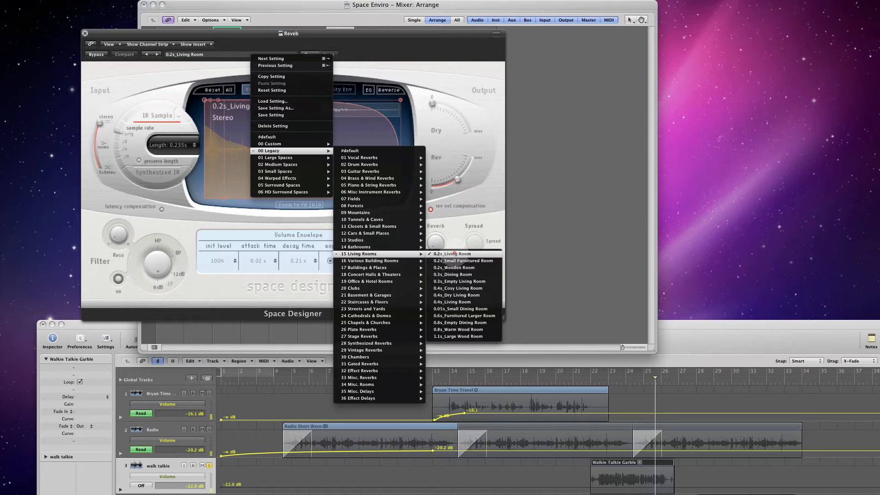
pyautogui.click(454, 253)
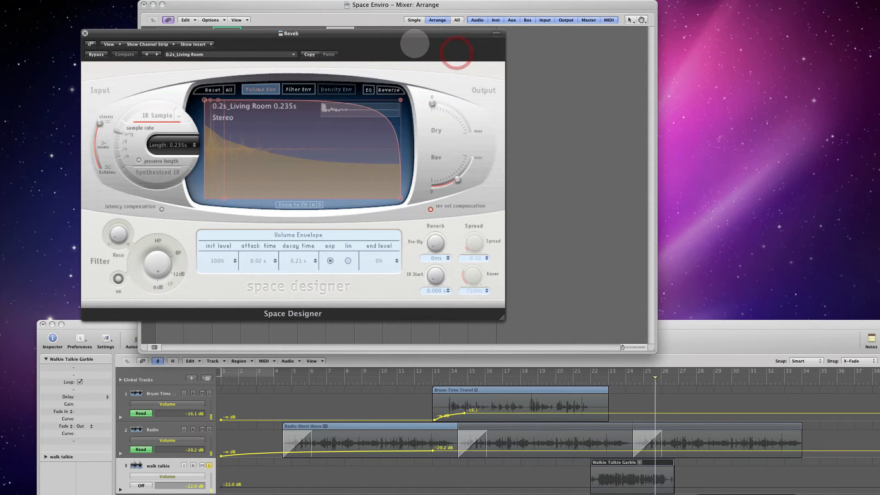
pyautogui.moveTo(337, 32); pyautogui.dragTo(334, 20)
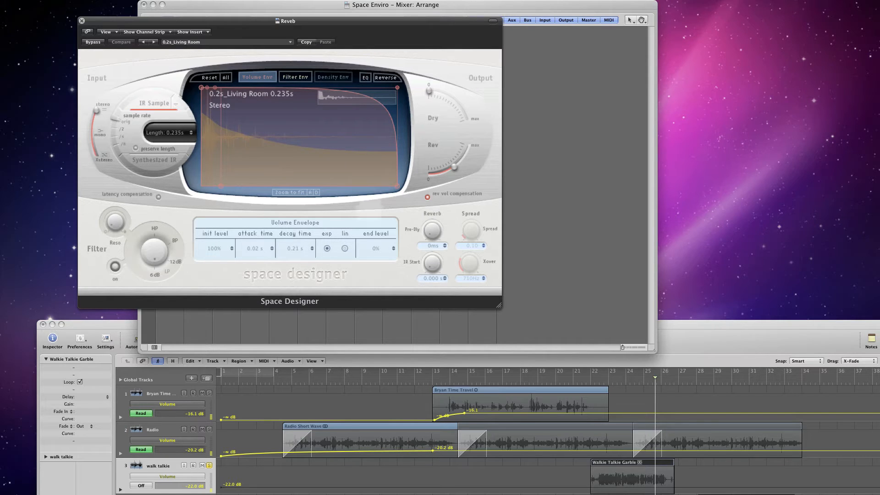
pyautogui.moveTo(115, 21)
pyautogui.mouseDown()
pyautogui.moveTo(133, 20)
pyautogui.moveTo(116, 21)
pyautogui.mouseUp()
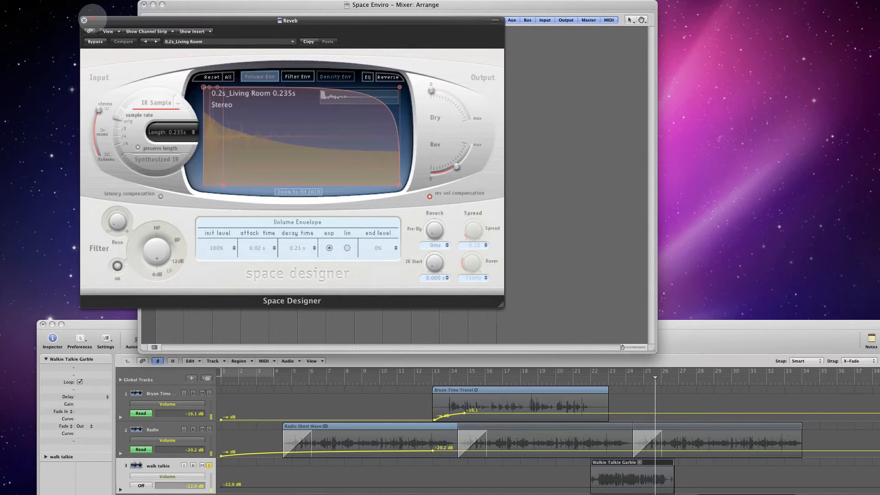
pyautogui.moveTo(82, 21); pyautogui.dragTo(65, 19)
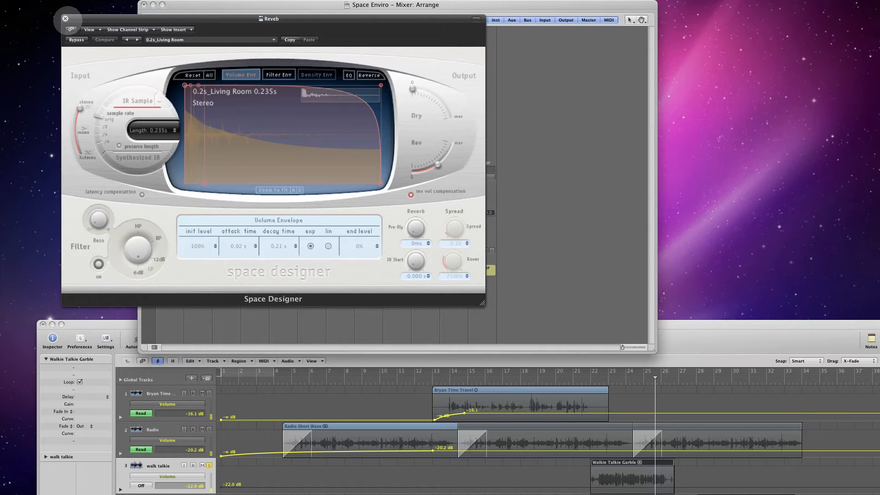
pyautogui.moveTo(70, 21); pyautogui.dragTo(97, 23)
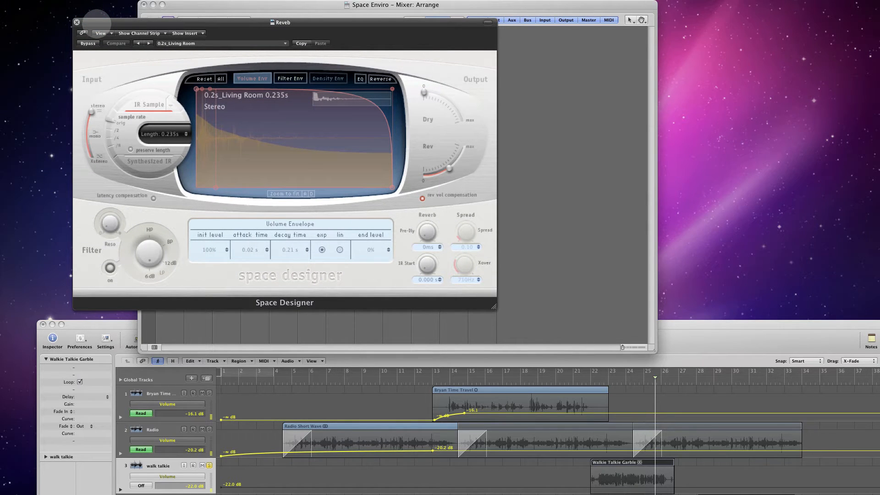
# - Close the Space Designer plug-in on the reverb aux channel
pyautogui.moveTo(113, 21)
pyautogui.mouseDown()
pyautogui.moveTo(148, 18)
pyautogui.moveTo(98, 15)
pyautogui.moveTo(99, 28)
pyautogui.moveTo(90, 27)
pyautogui.moveTo(114, 35)
pyautogui.mouseUp()
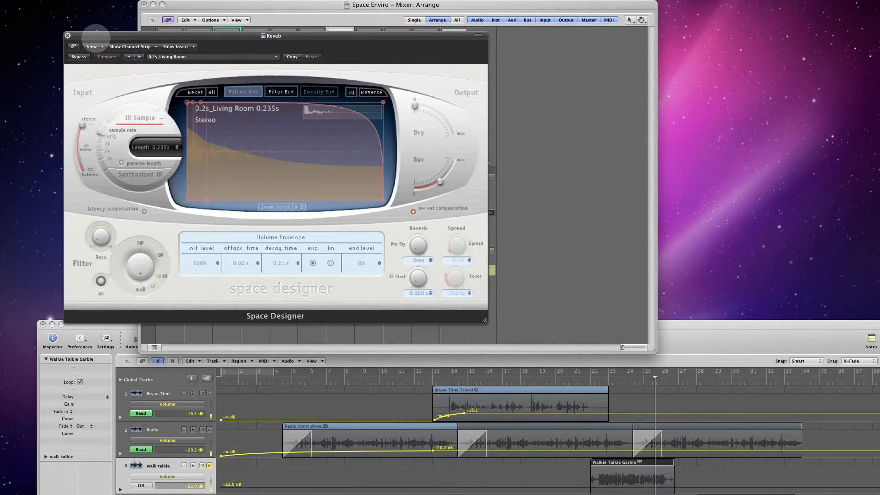
pyautogui.moveTo(82, 36); pyautogui.dragTo(82, 32)
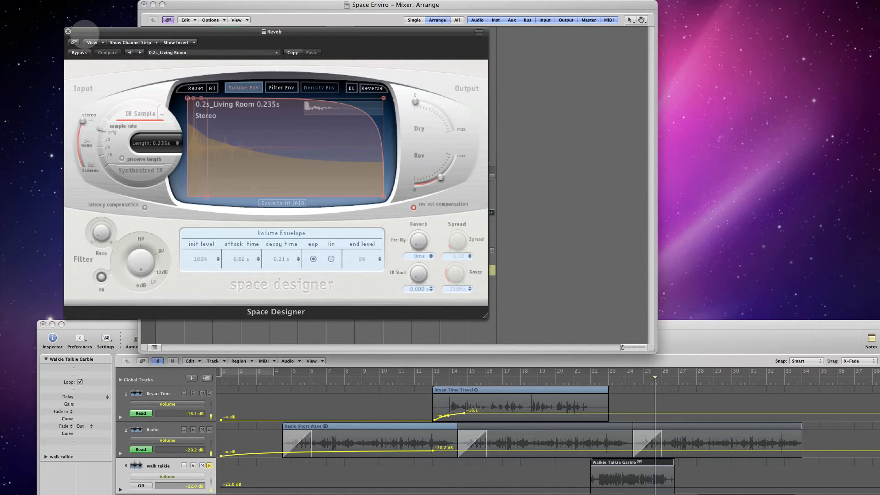
pyautogui.moveTo(83, 33); pyautogui.dragTo(99, 24)
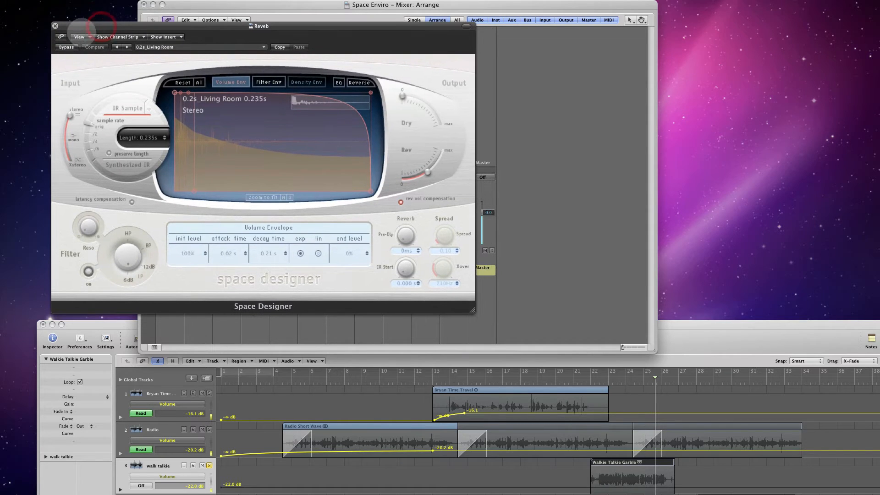
pyautogui.click(55, 25)
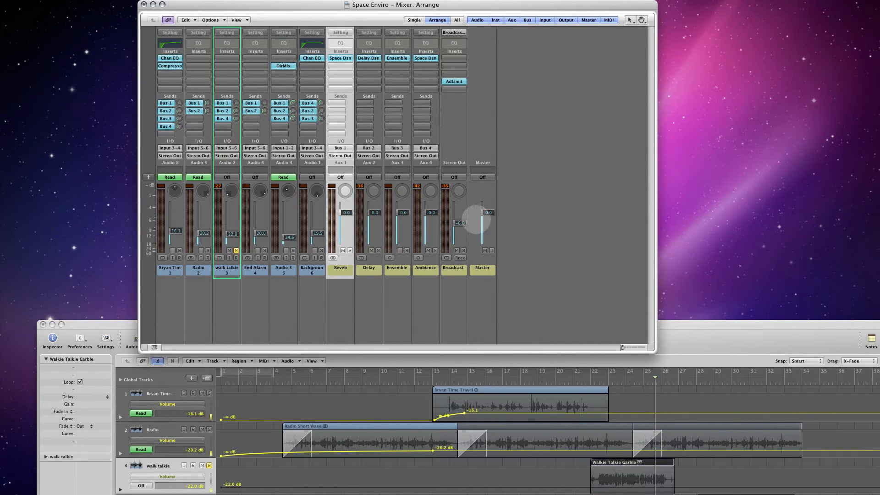
# - Open the Ensemble plug-in on the Ensemble aux channel, review its LVocSpread preset, and close the plug-in
pyautogui.click(394, 270)
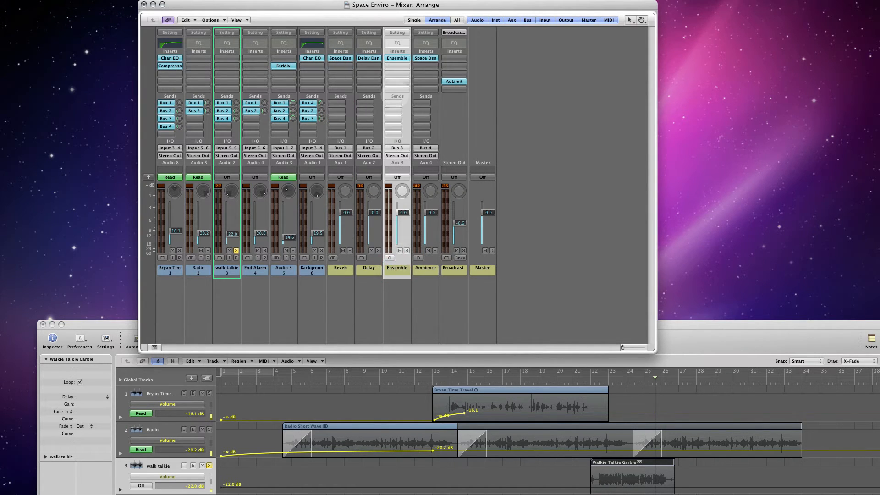
pyautogui.click(397, 59)
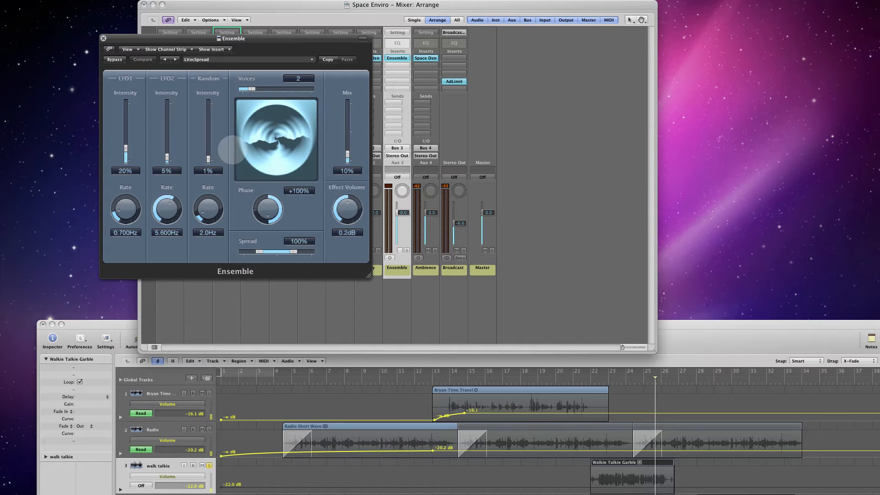
pyautogui.moveTo(207, 39); pyautogui.dragTo(157, 39)
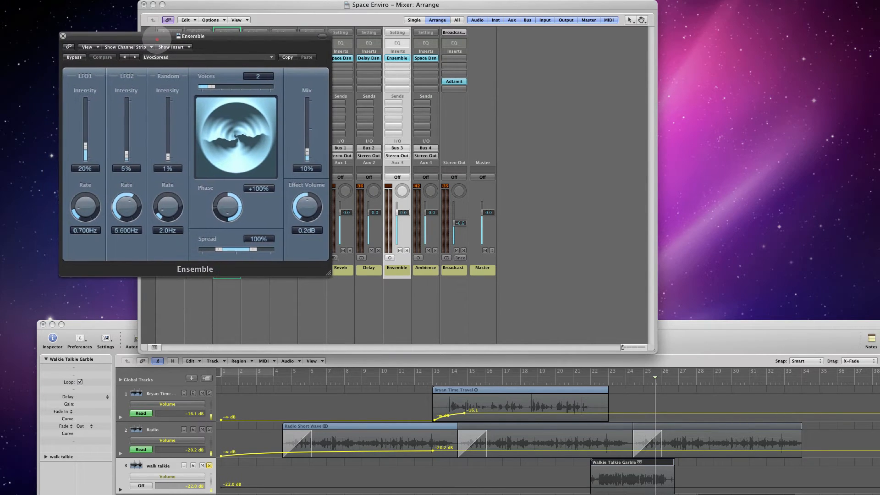
pyautogui.click(63, 35)
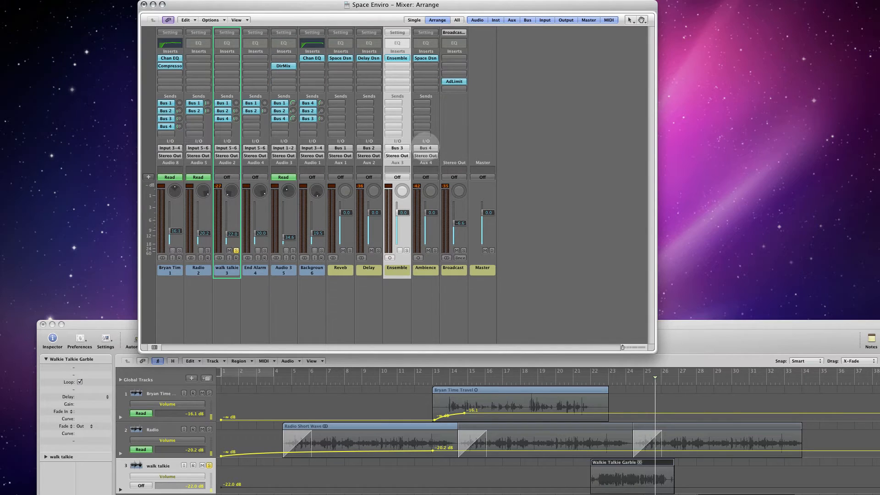
# - Review the Ambience aux channel's Space Designer preset 1.0s_Hard Ambience under 00 Legacy, 33 Misc. Reverbs, Short Dark, and close the plug-in
pyautogui.click(428, 272)
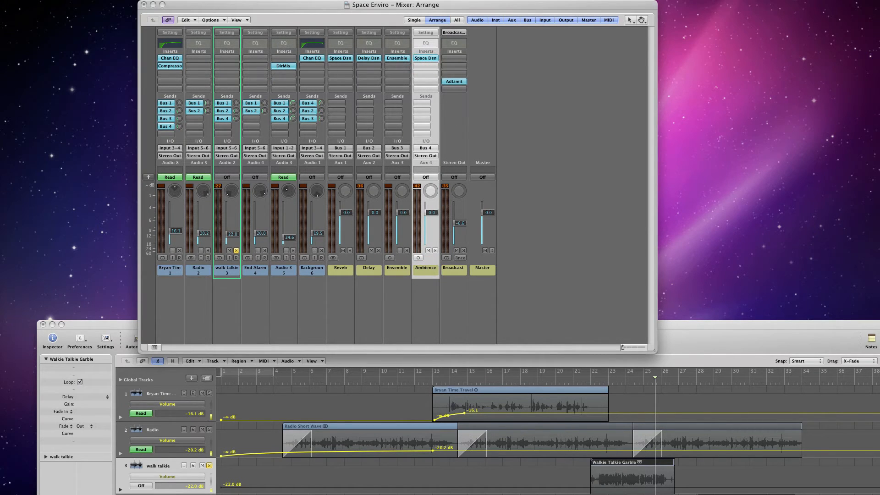
pyautogui.click(425, 58)
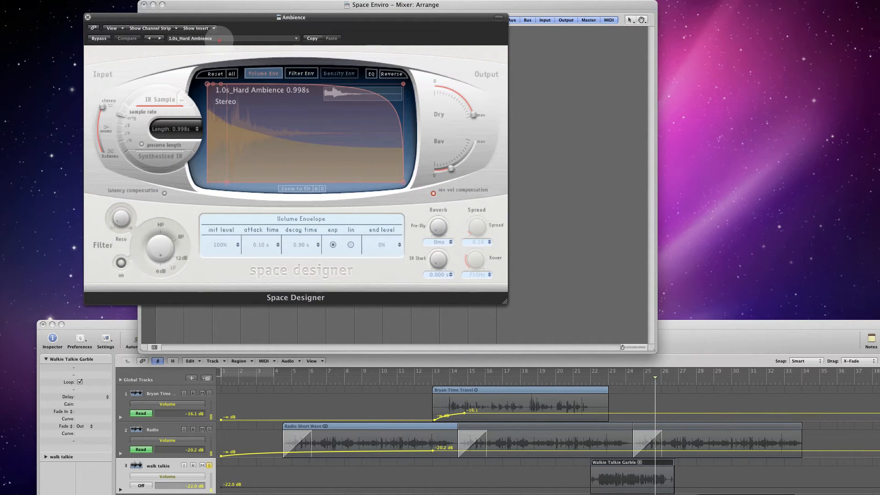
pyautogui.click(220, 39)
pyautogui.moveTo(279, 136)
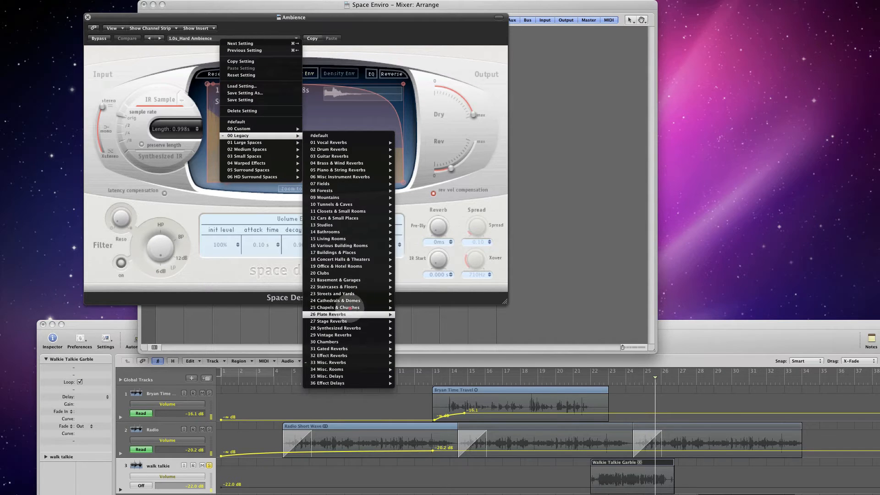
pyautogui.moveTo(355, 363)
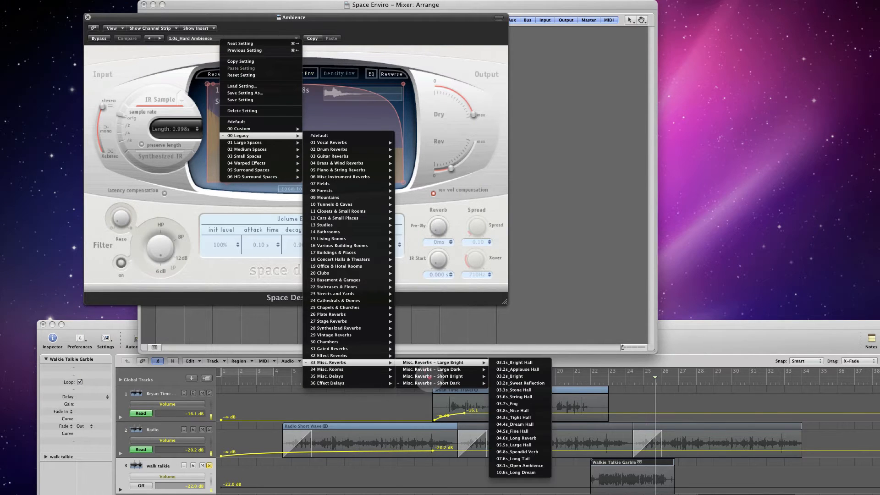
pyautogui.moveTo(431, 383)
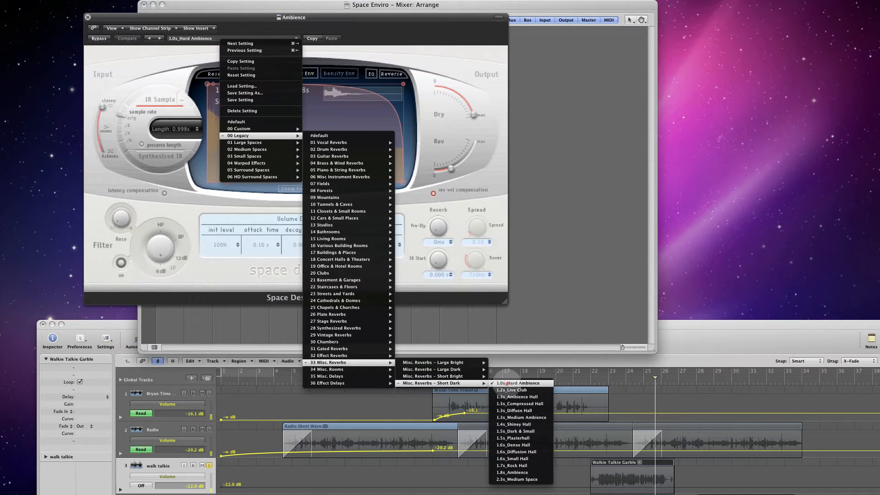
pyautogui.click(370, 26)
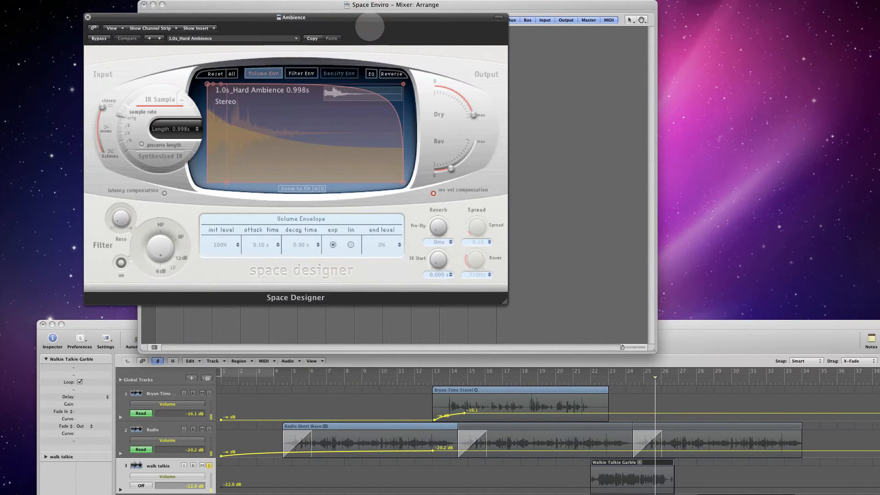
pyautogui.click(179, 10)
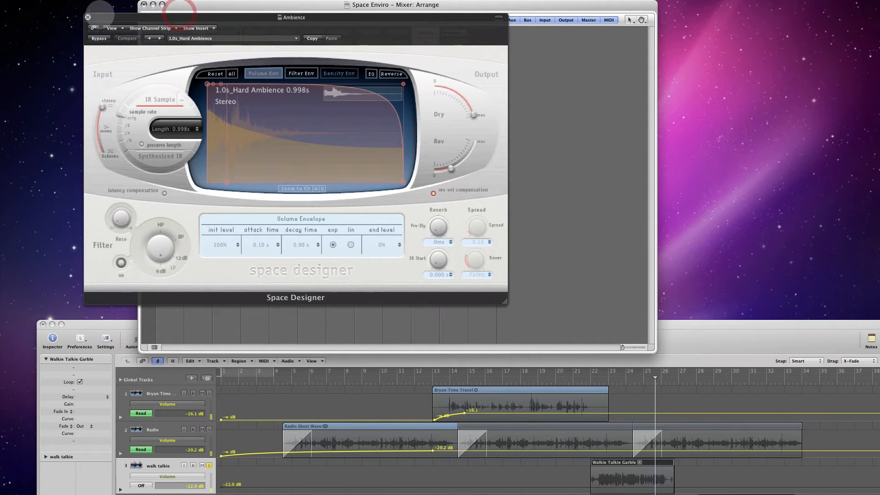
pyautogui.click(88, 17)
# - Add "Room" in front of the Reveb aux channel's name in the Mixer
pyautogui.moveTo(221, 4); pyautogui.dragTo(155, 3)
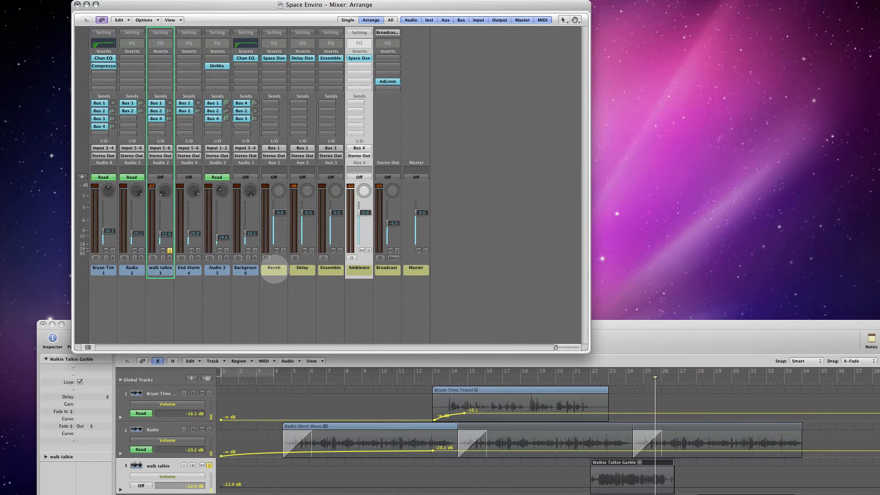
pyautogui.doubleClick(274, 270)
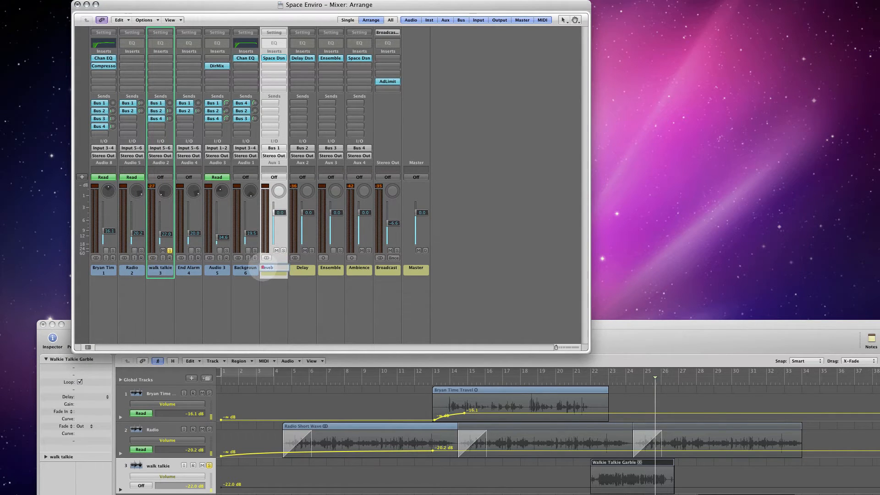
pyautogui.click(263, 268)
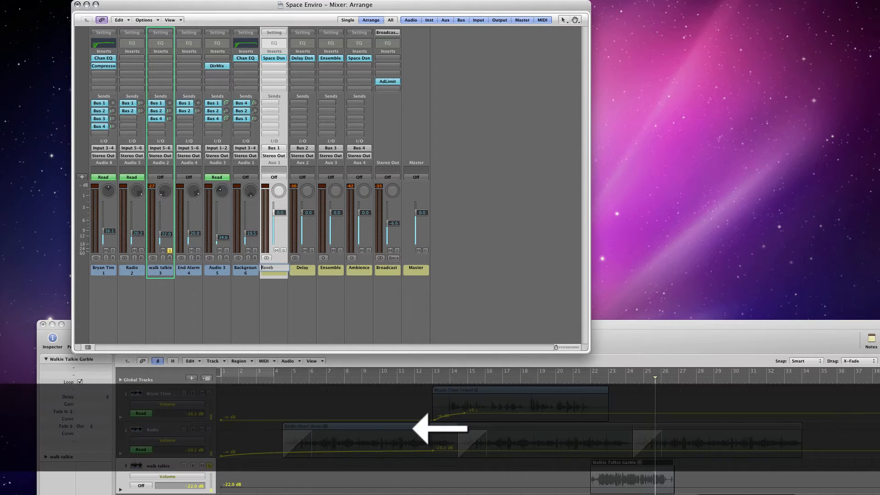
pyautogui.write('Room')
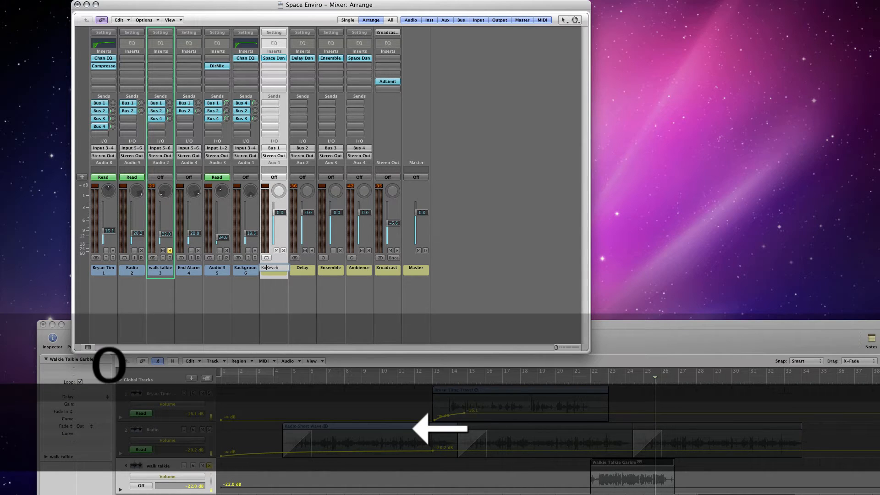
pyautogui.press('Return')
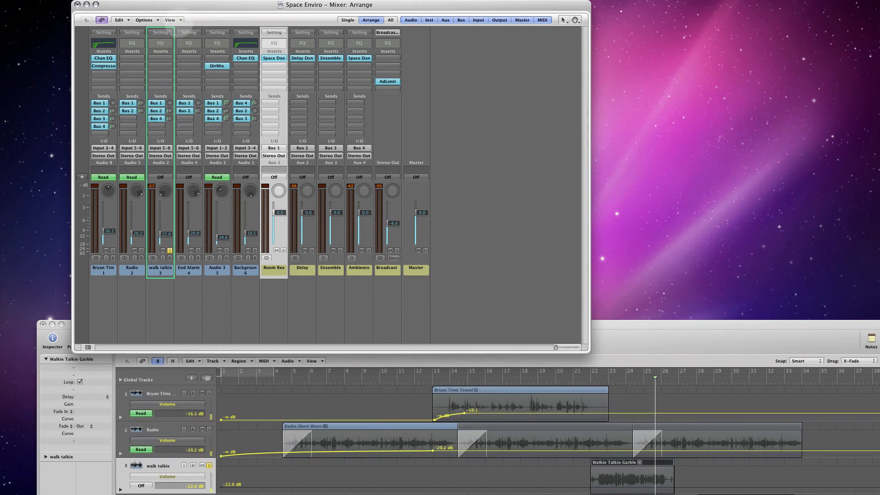
# - Open the color palette and color the Room Rev aux channel cyan and the Ambience aux channel green
pyautogui.click(179, 20)
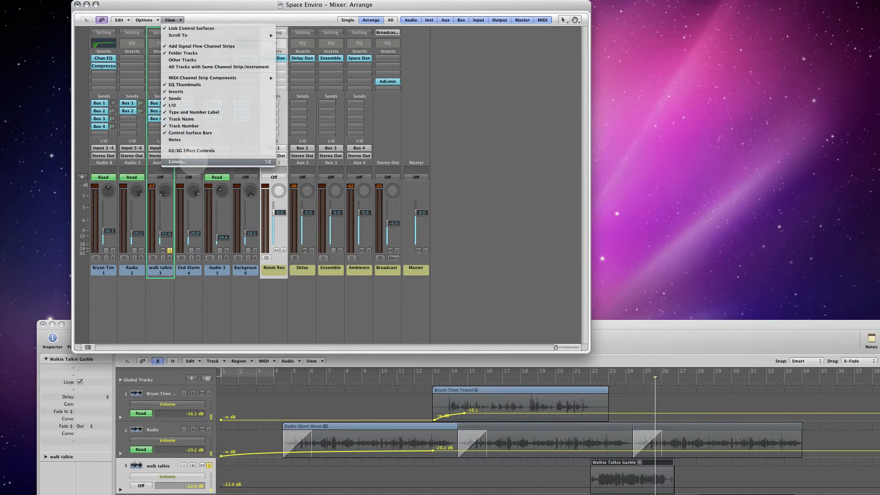
pyautogui.click(193, 162)
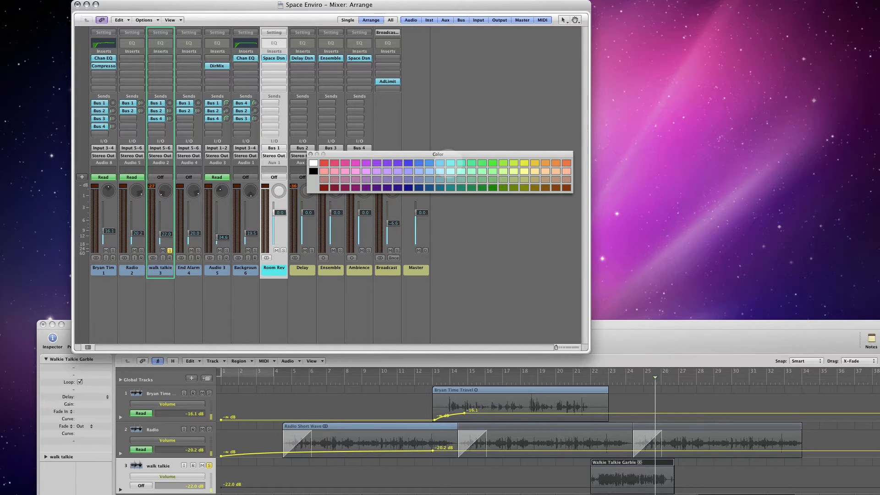
pyautogui.click(330, 284)
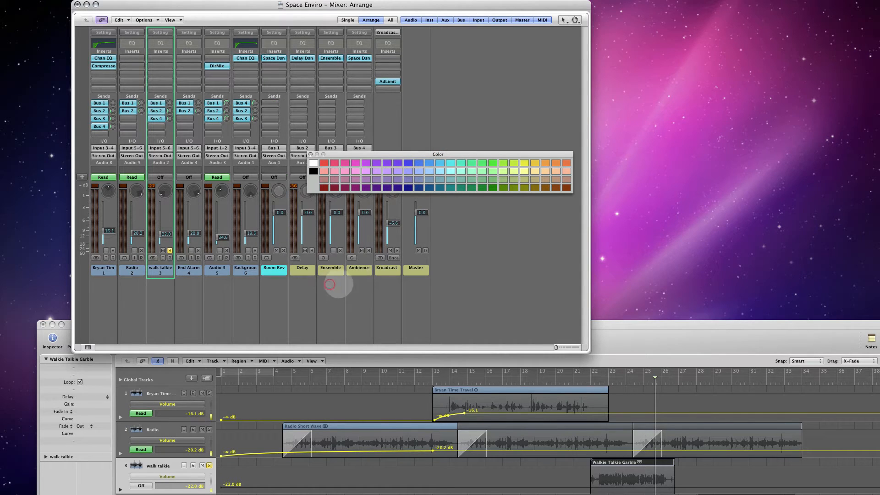
pyautogui.click(362, 275)
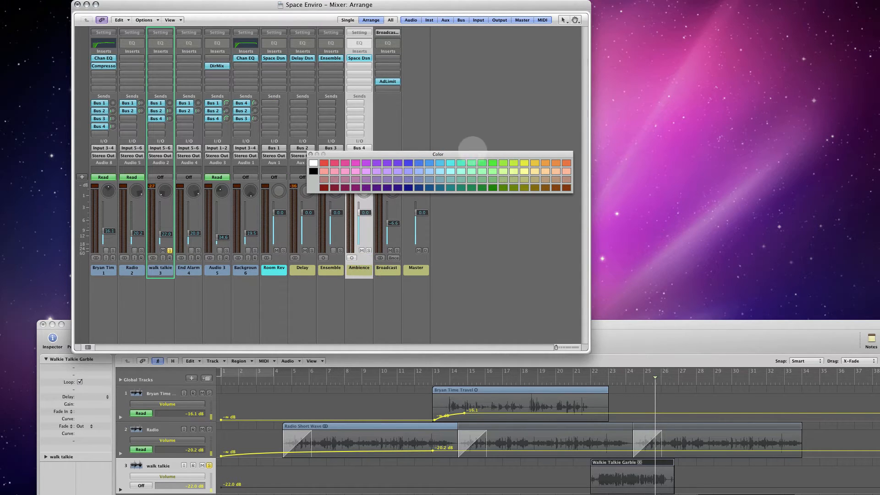
pyautogui.click(482, 165)
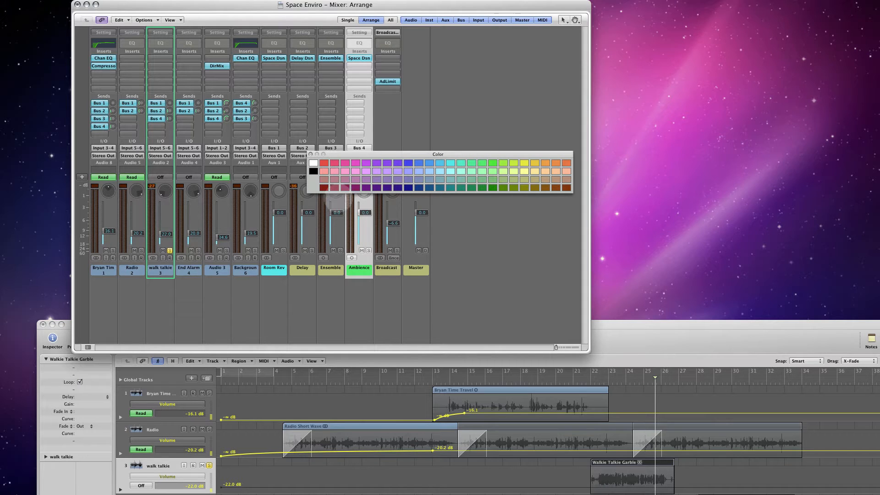
# - Color the Delay aux channel red and the Ensemble aux channel yellow
pyautogui.click(301, 286)
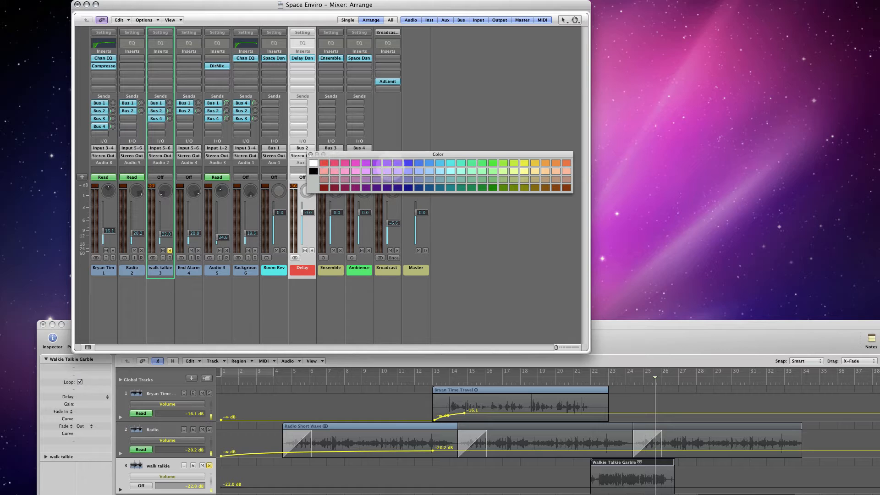
pyautogui.click(335, 289)
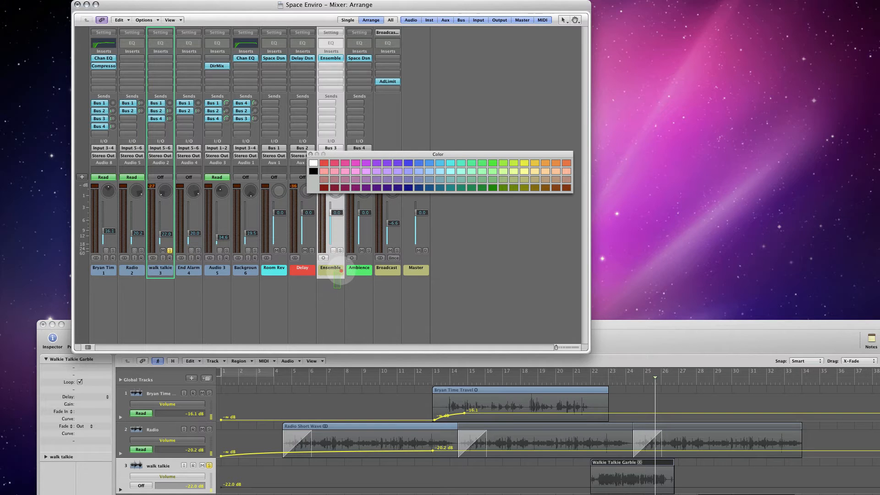
pyautogui.click(525, 163)
pyautogui.click(366, 297)
# - Rename the Broadcast channel as Output and color it black
pyautogui.click(393, 277)
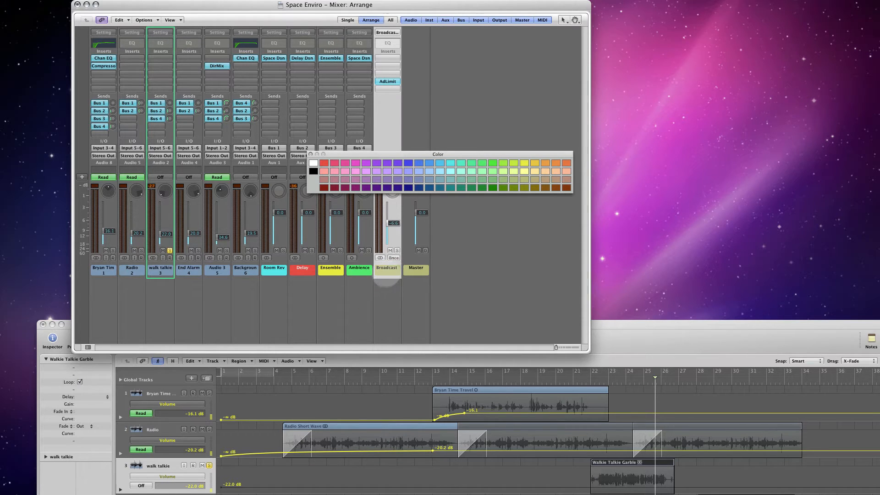
pyautogui.doubleClick(386, 269)
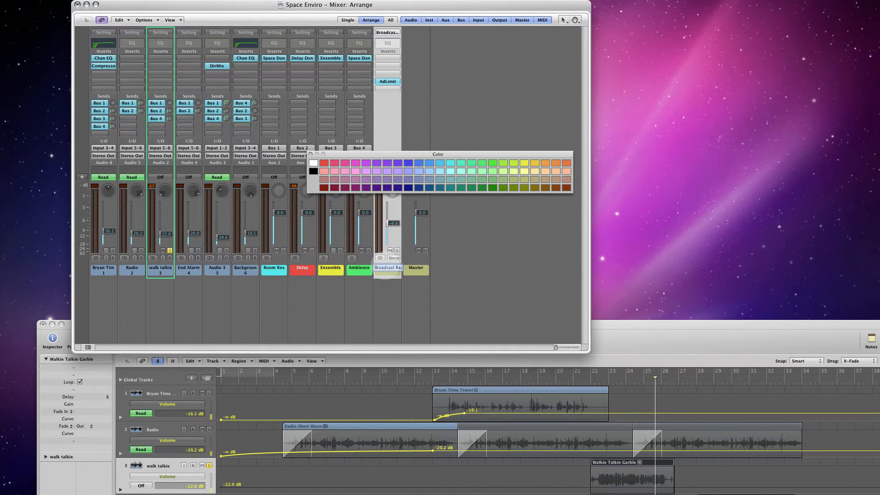
pyautogui.write('Outpu')
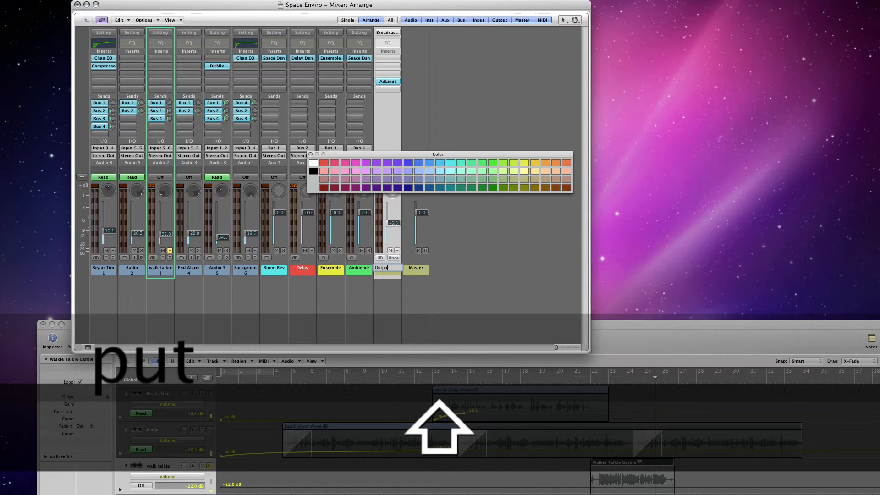
pyautogui.write('t')
pyautogui.press('Return')
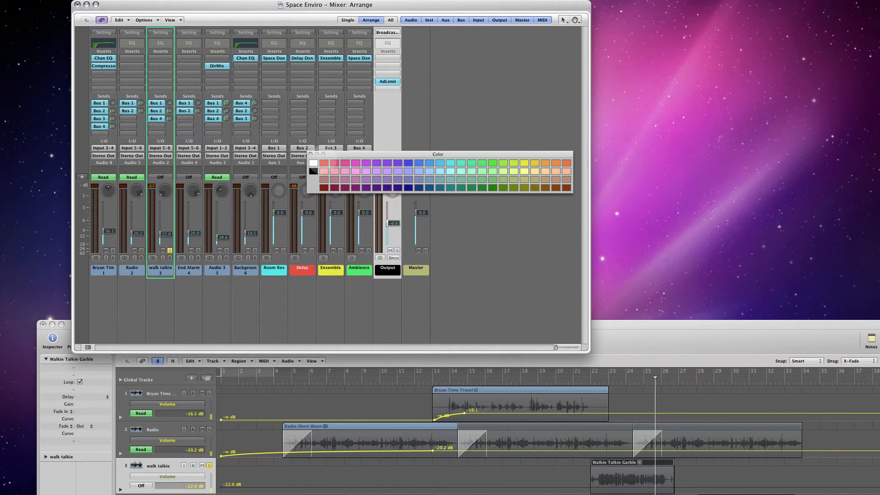
# - Color the Master channel black and close the color palette
pyautogui.moveTo(343, 154); pyautogui.dragTo(318, 131)
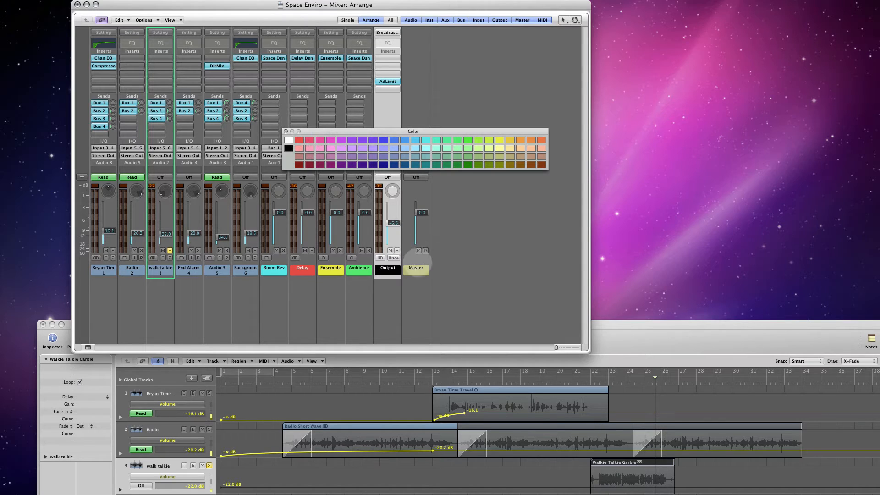
pyautogui.click(420, 271)
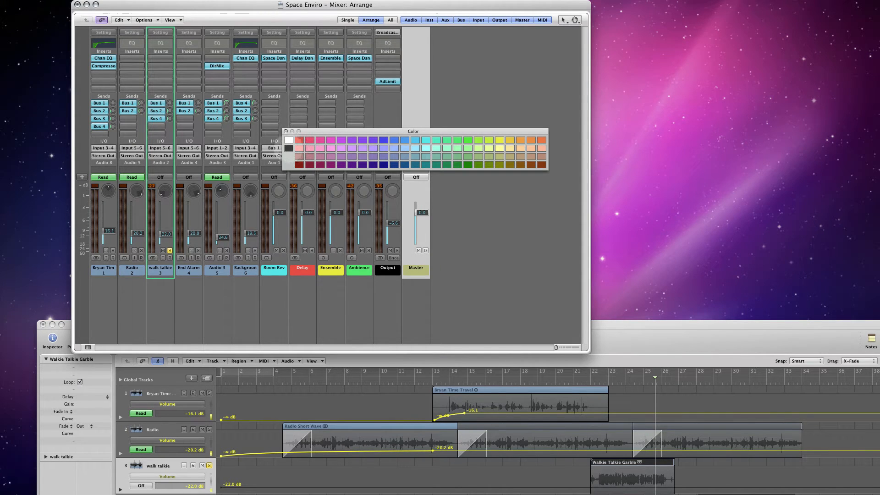
pyautogui.click(288, 148)
pyautogui.click(286, 131)
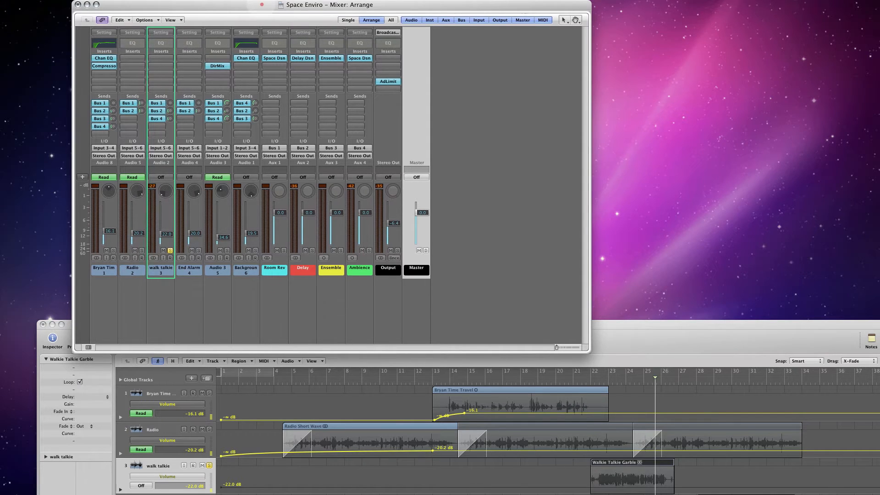
# - Reposition the Mixer window and raise the Output channel's fader to 0.0 dB
pyautogui.moveTo(261, 4); pyautogui.dragTo(273, 4)
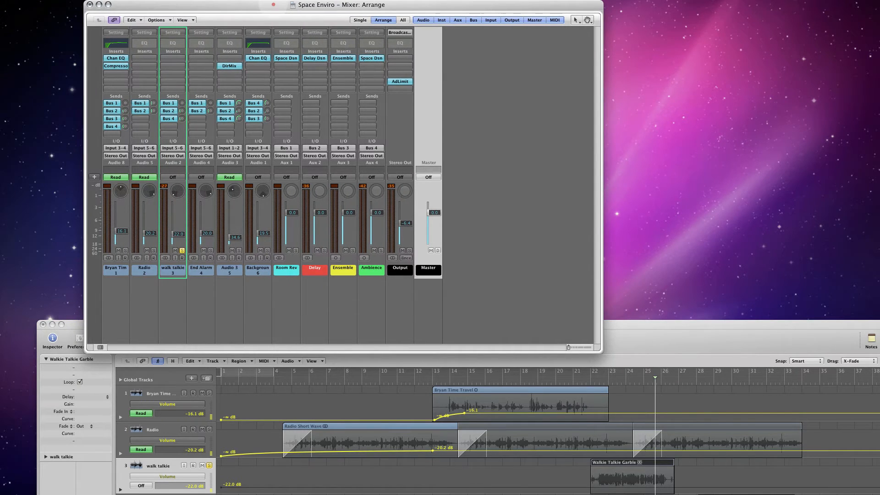
pyautogui.moveTo(274, 5); pyautogui.dragTo(270, 5)
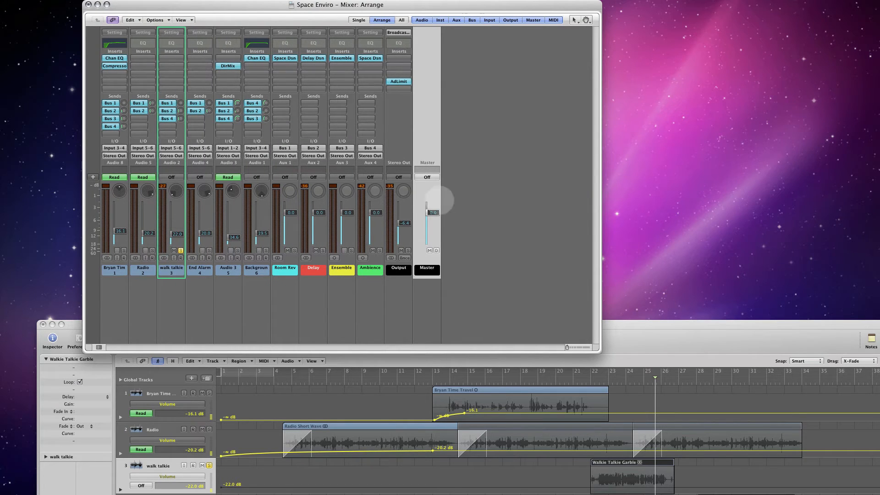
pyautogui.moveTo(404, 223); pyautogui.dragTo(407, 195)
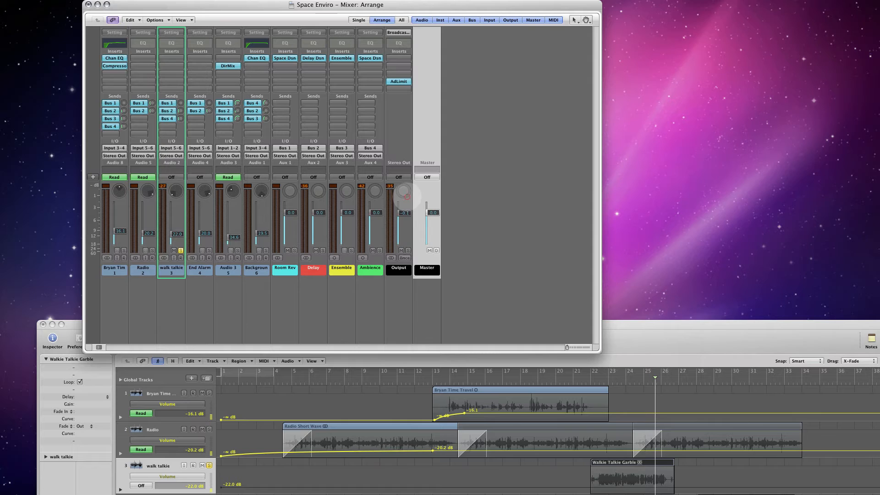
pyautogui.keyDown('alt'); pyautogui.click(405, 212); pyautogui.keyUp('alt')
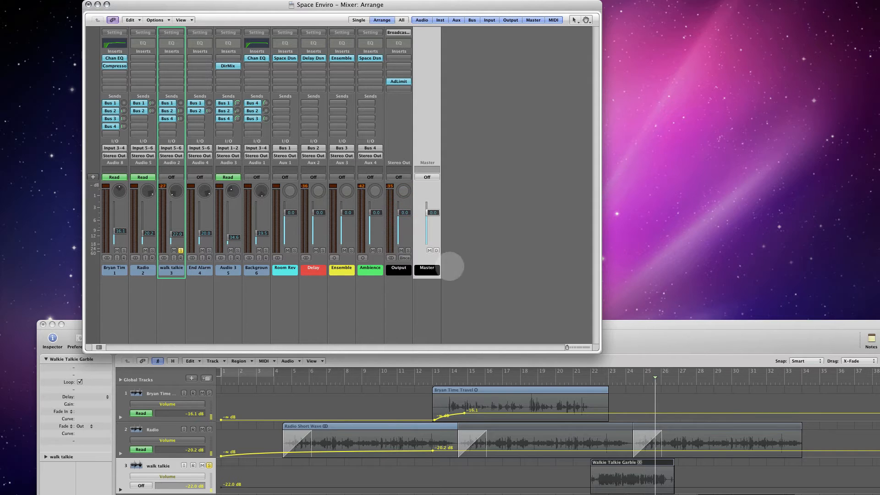
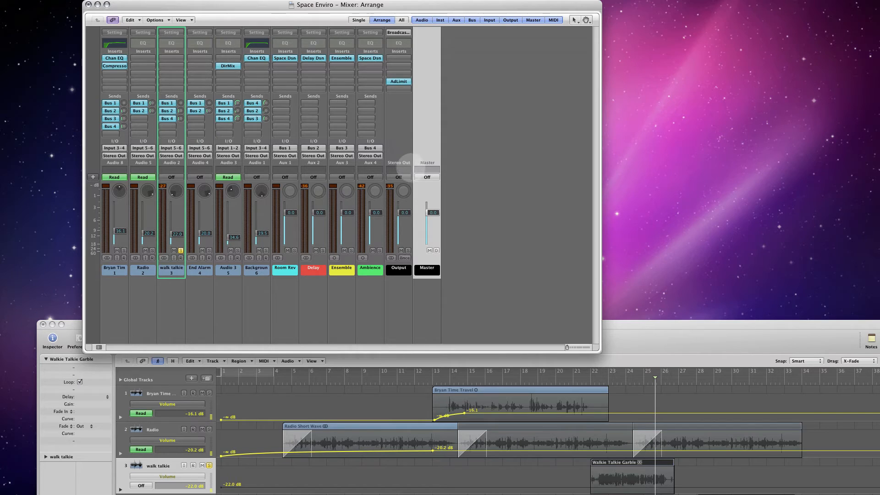
# - Lower the Output fader to -5.5 dB and add a Bus 5 send to the first audio channel
pyautogui.moveTo(405, 213); pyautogui.dragTo(406, 242)
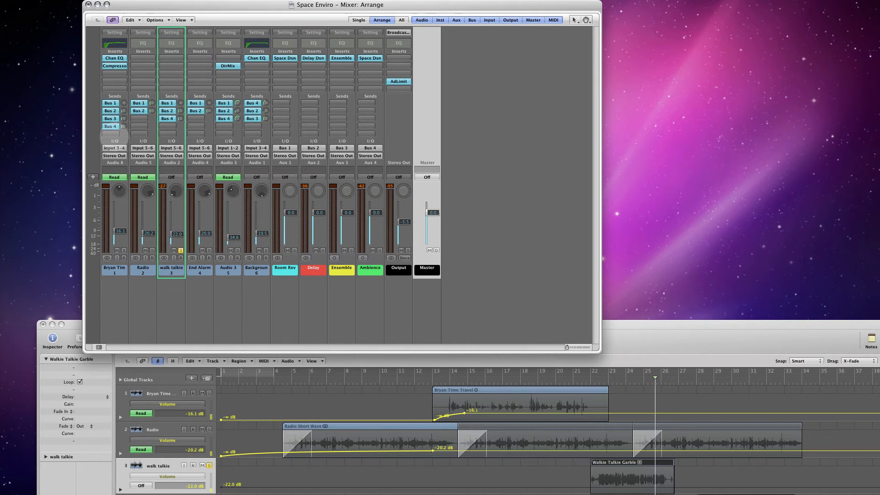
pyautogui.click(111, 134)
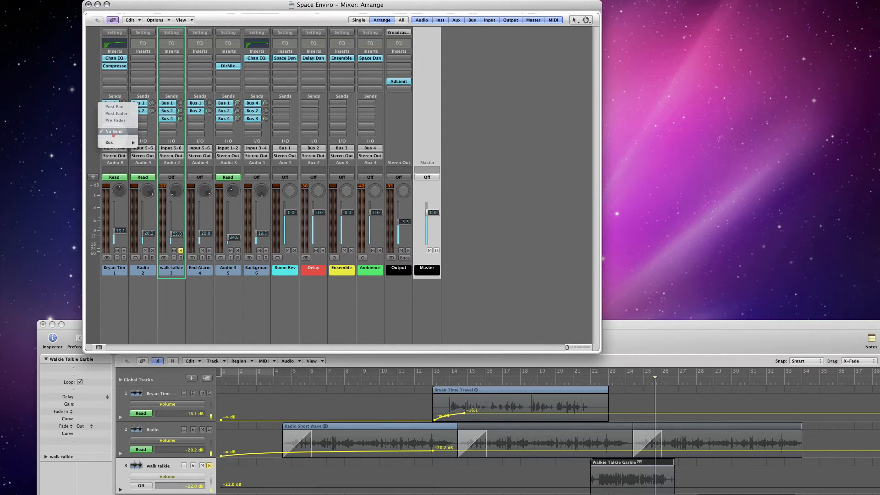
pyautogui.moveTo(117, 142)
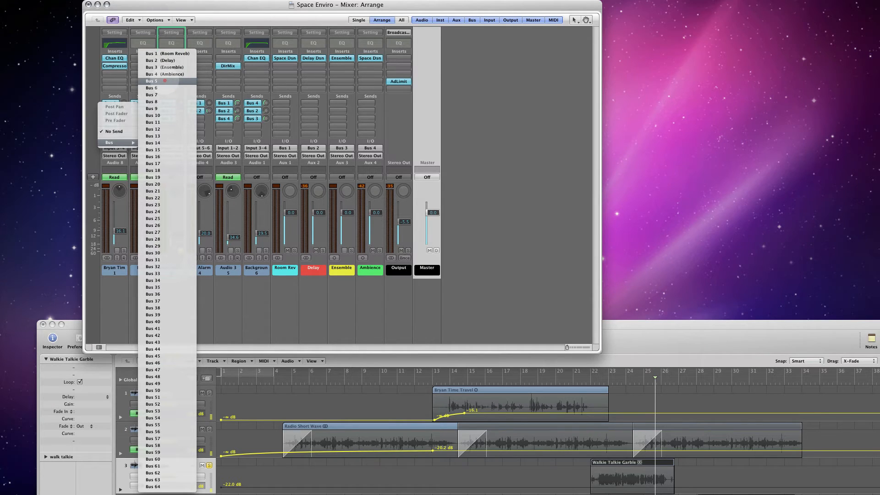
pyautogui.click(165, 81)
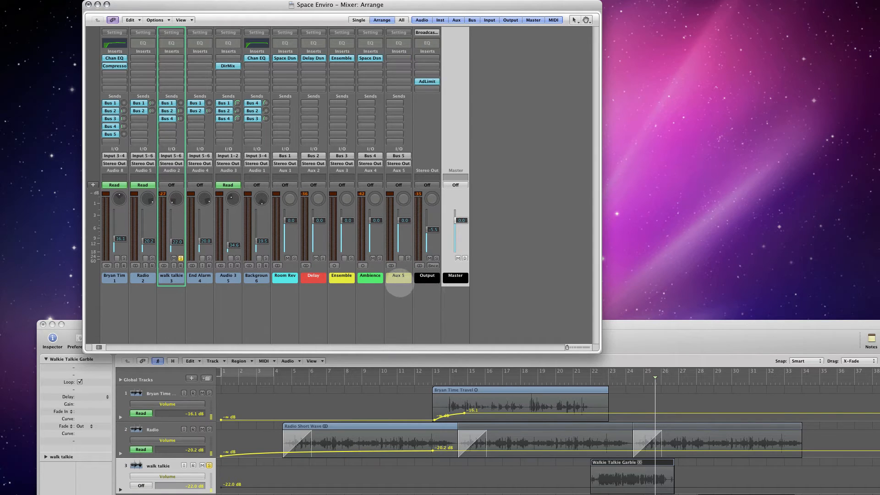
# - Insert a stereo Stereo Spread imaging plug-in in the first insert slot of Aux 5 and open its settings
pyautogui.click(398, 279)
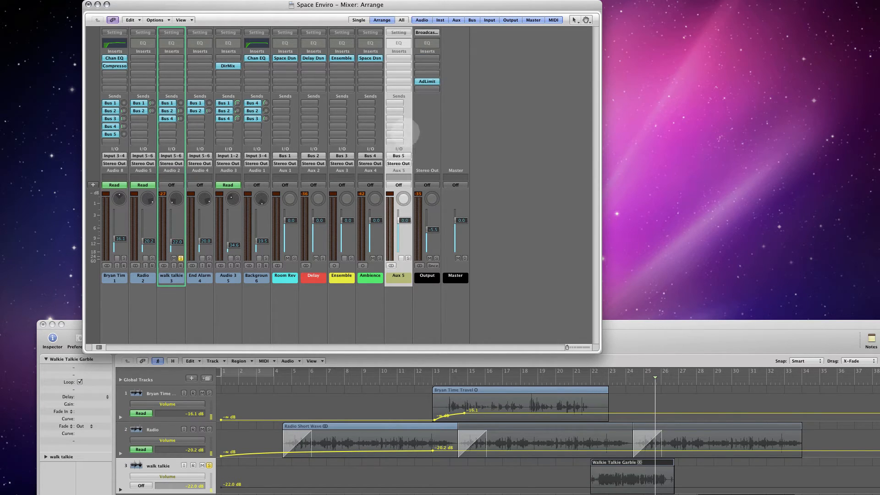
pyautogui.click(399, 57)
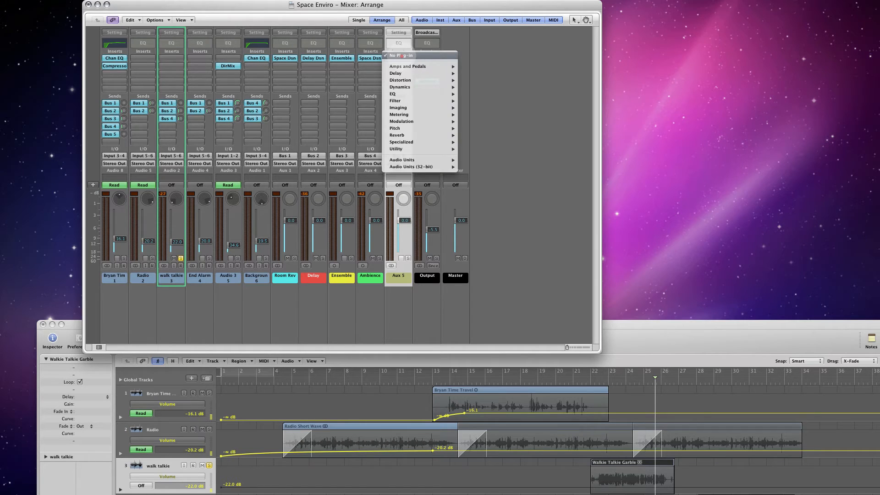
pyautogui.moveTo(408, 116)
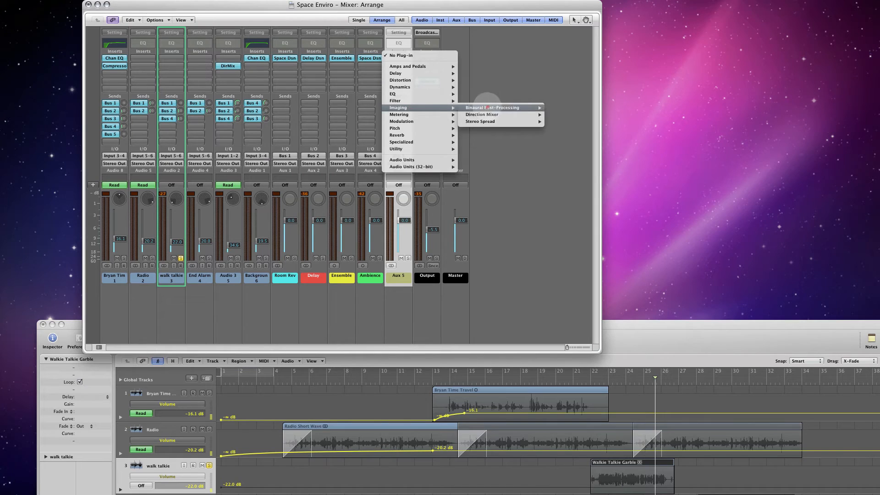
pyautogui.moveTo(486, 123)
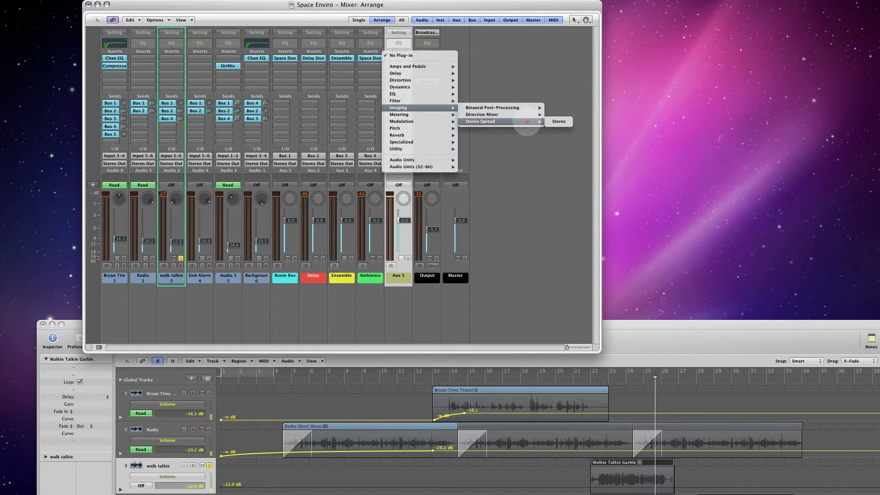
pyautogui.click(568, 121)
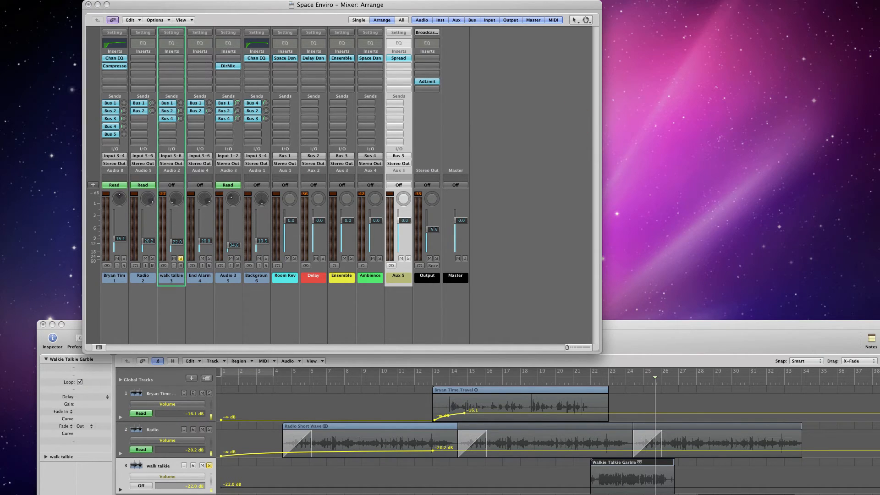
pyautogui.click(398, 58)
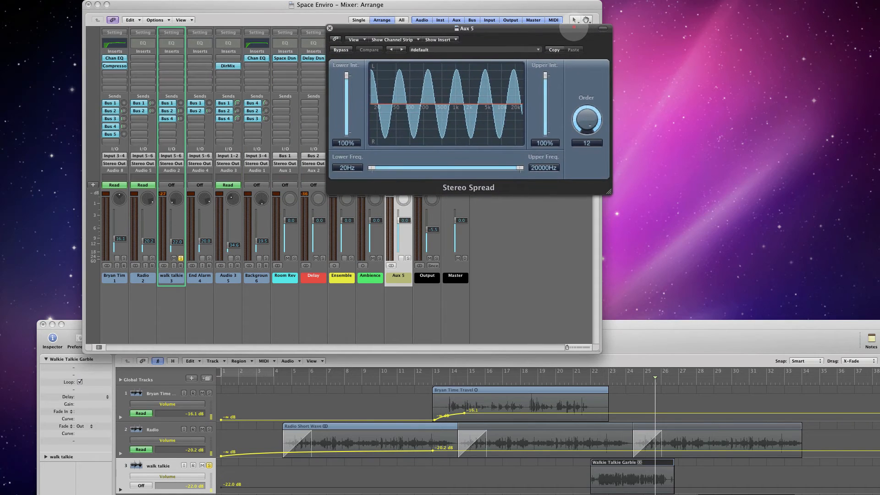
# - Try the Light LF & HF, Medium HF and Medium Mid & HF presets in Stereo Spread, choosing Medium LF & HF Spread
pyautogui.click(537, 49)
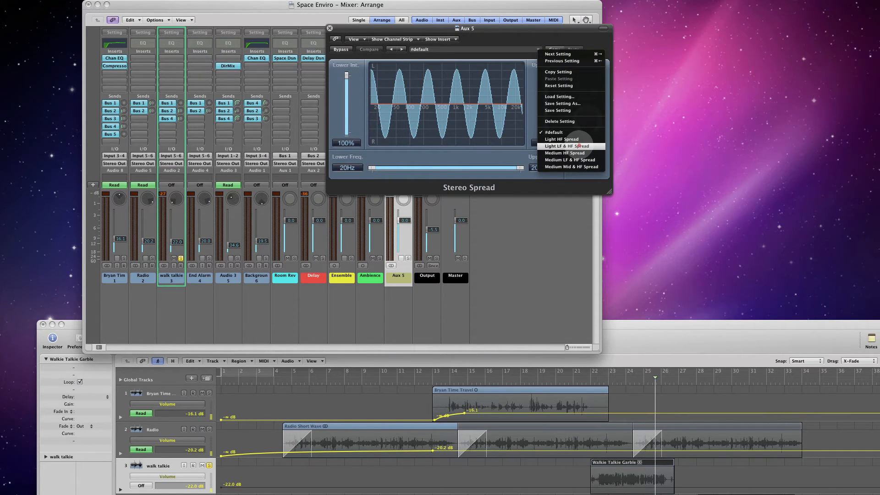
pyautogui.click(579, 145)
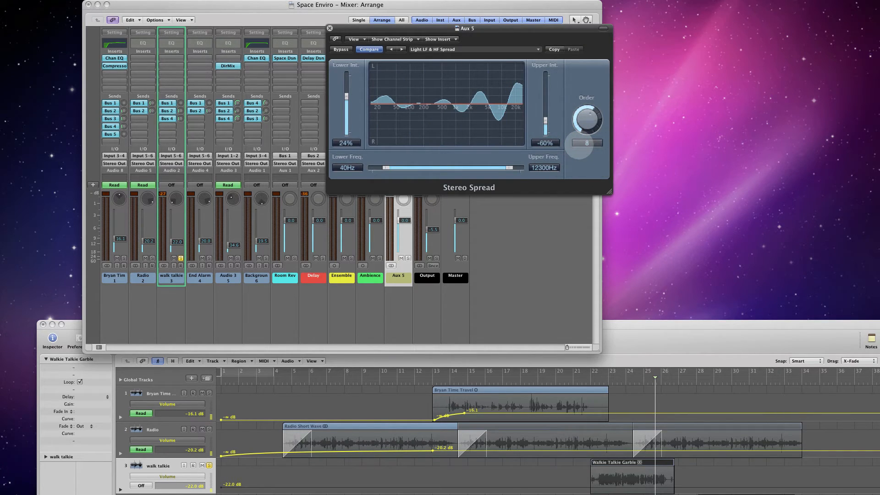
pyautogui.click(536, 49)
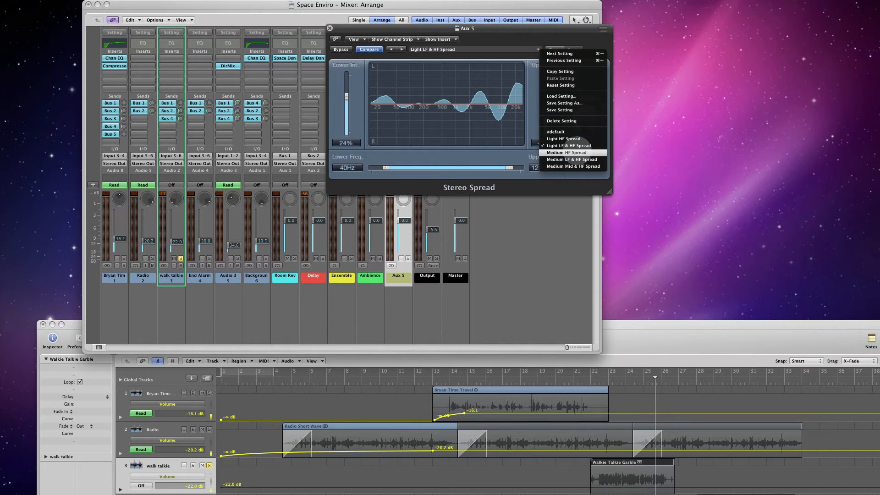
pyautogui.click(568, 152)
pyautogui.click(527, 48)
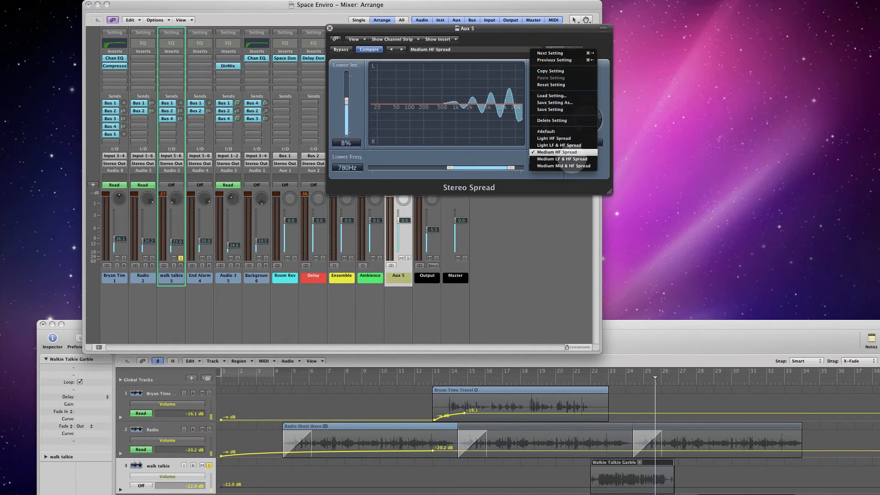
pyautogui.click(563, 159)
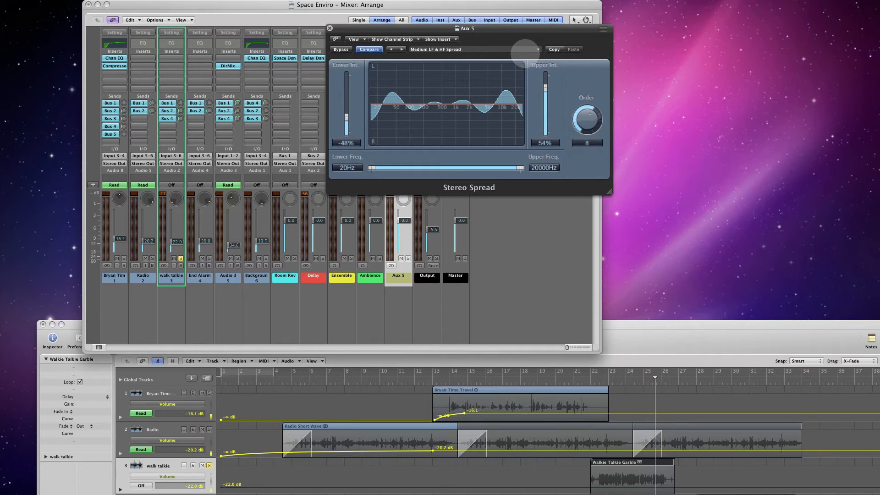
pyautogui.click(524, 49)
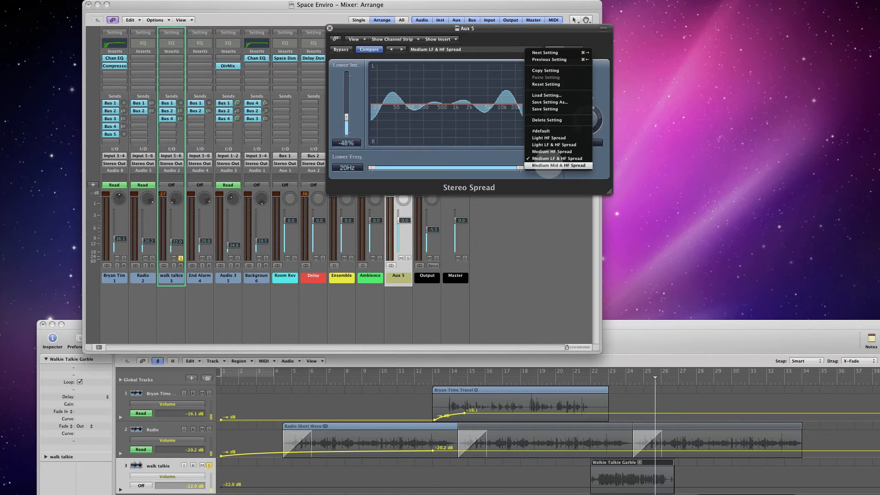
pyautogui.click(550, 165)
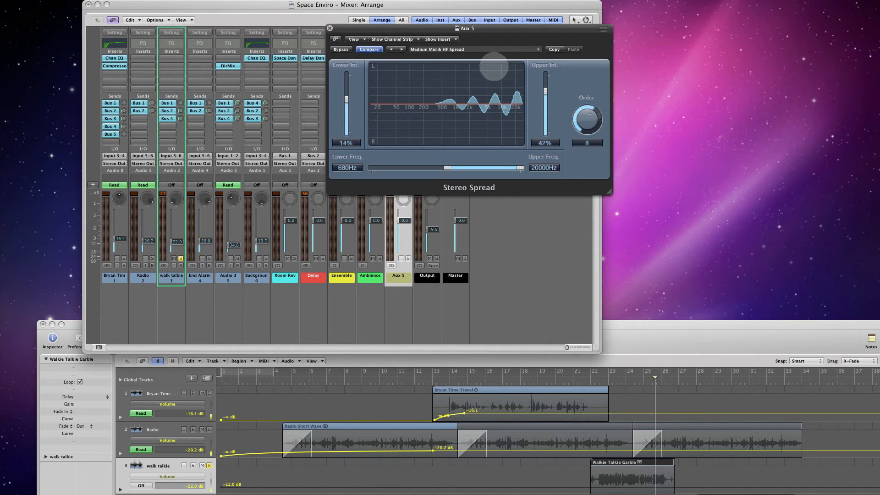
pyautogui.click(495, 48)
pyautogui.click(530, 157)
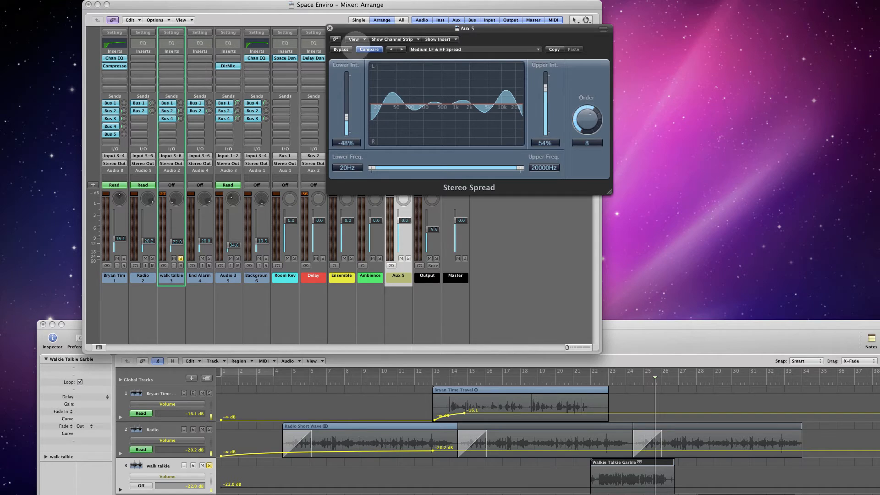
# - Move the Stereo Spread window clear of the channel strips and raise the first channel's Bus 5 send to about -11.6 dB
pyautogui.moveTo(364, 28); pyautogui.dragTo(559, 8)
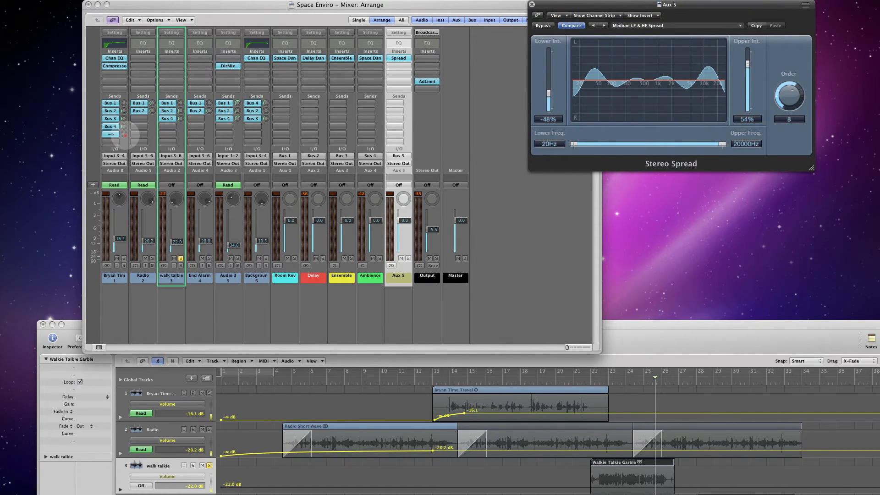
pyautogui.moveTo(124, 134); pyautogui.dragTo(97, 58)
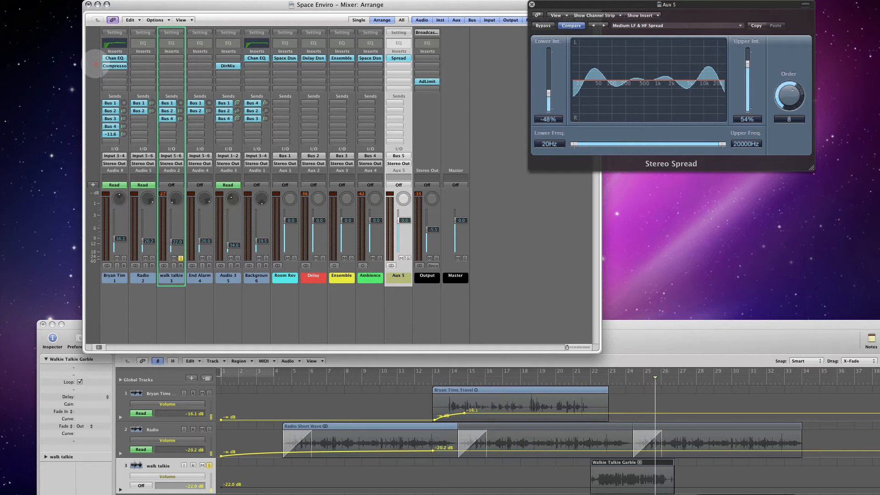
pyautogui.moveTo(95, 64); pyautogui.dragTo(95, 65)
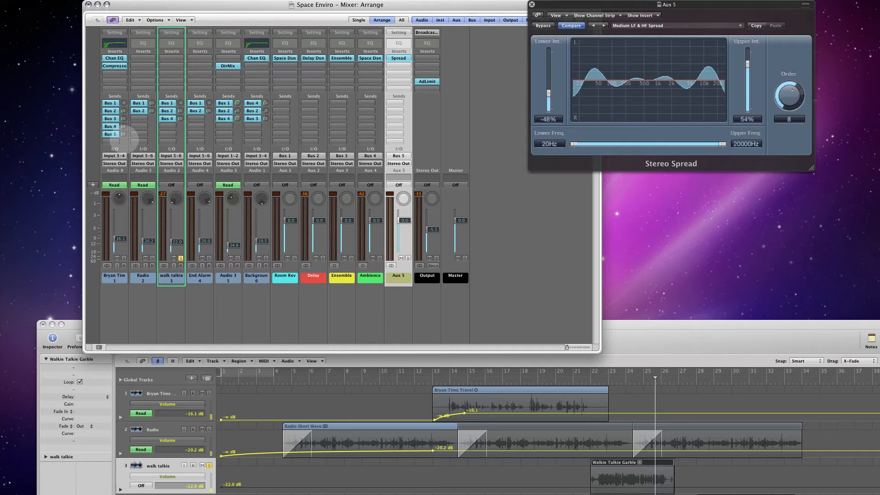
# - Play the voice region from bar 13, setting Stereo Spread's Lower Int. to 44% and a cycle range over bars 13 to 23
pyautogui.click(631, 325)
pyautogui.moveTo(631, 325); pyautogui.dragTo(588, 130)
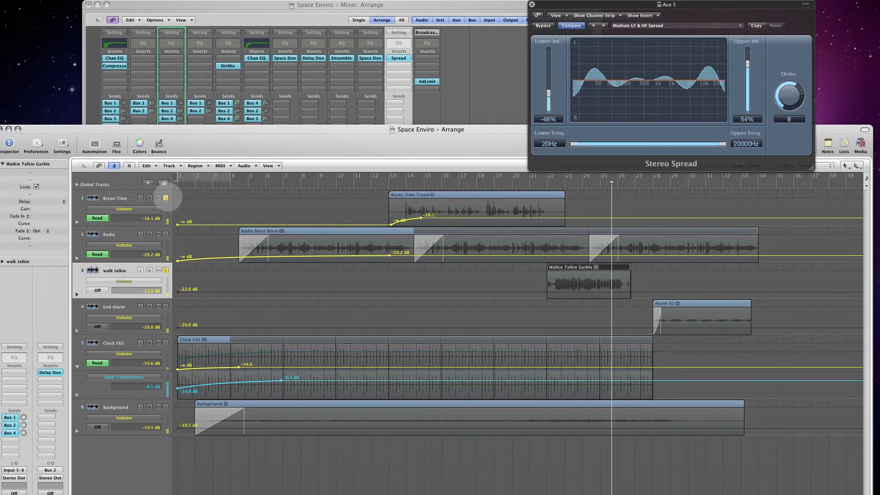
pyautogui.doubleClick(387, 183)
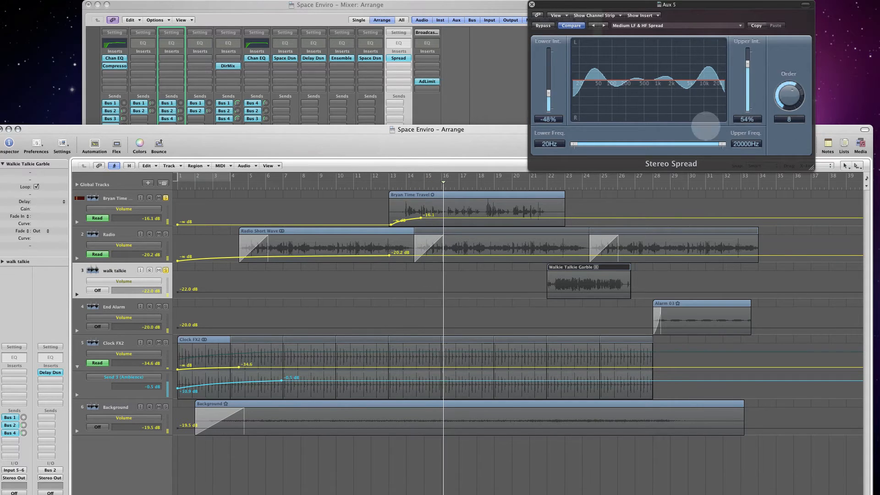
pyautogui.moveTo(550, 94); pyautogui.dragTo(549, 67)
pyautogui.moveTo(390, 176); pyautogui.dragTo(568, 175)
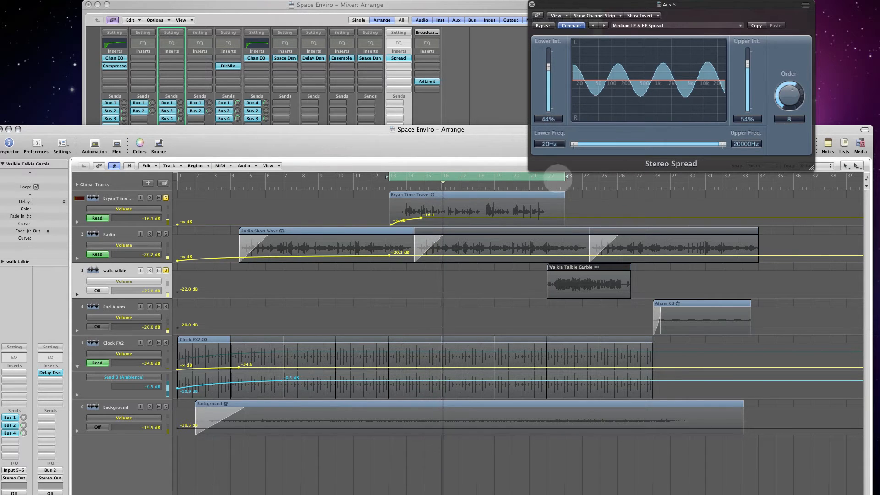
# - Uncover the Mixer by lowering the Arrange window, and solo Aux 5 instead of the first audio channel
pyautogui.moveTo(298, 127); pyautogui.dragTo(334, 338)
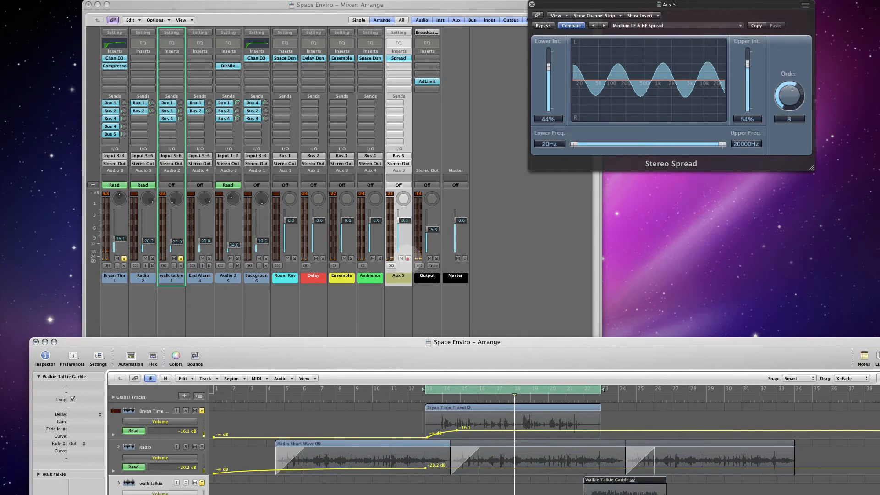
pyautogui.click(408, 259)
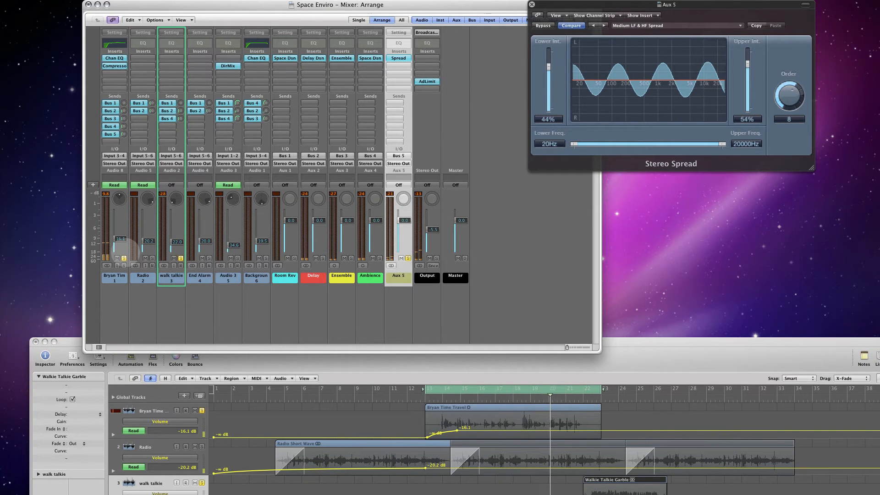
pyautogui.click(123, 258)
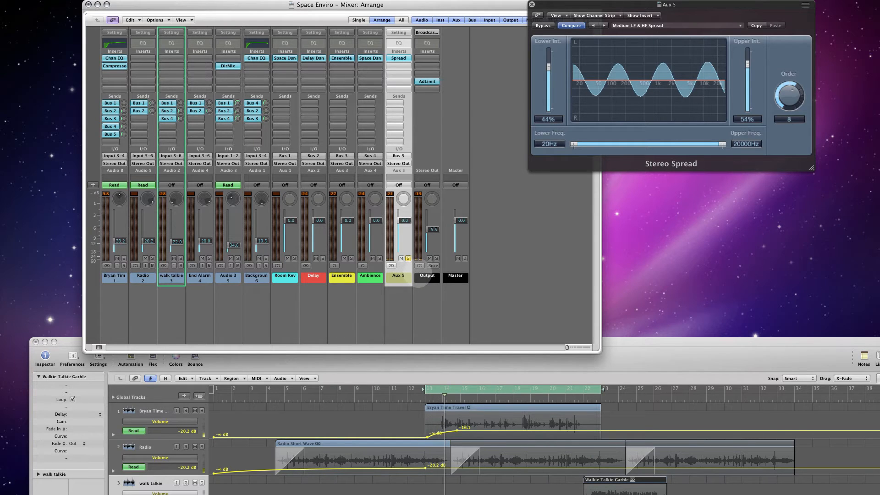
# - Try an Upper Int. of 34% in Stereo Spread and audition the Light HF Spread preset
pyautogui.moveTo(664, 4); pyautogui.dragTo(500, 75)
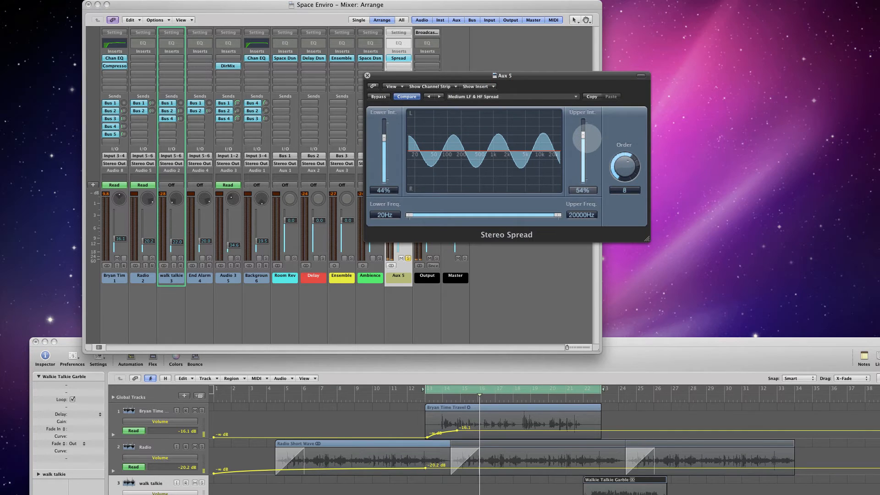
pyautogui.moveTo(583, 136)
pyautogui.mouseDown()
pyautogui.moveTo(586, 170)
pyautogui.moveTo(585, 133)
pyautogui.moveTo(585, 140)
pyautogui.mouseUp()
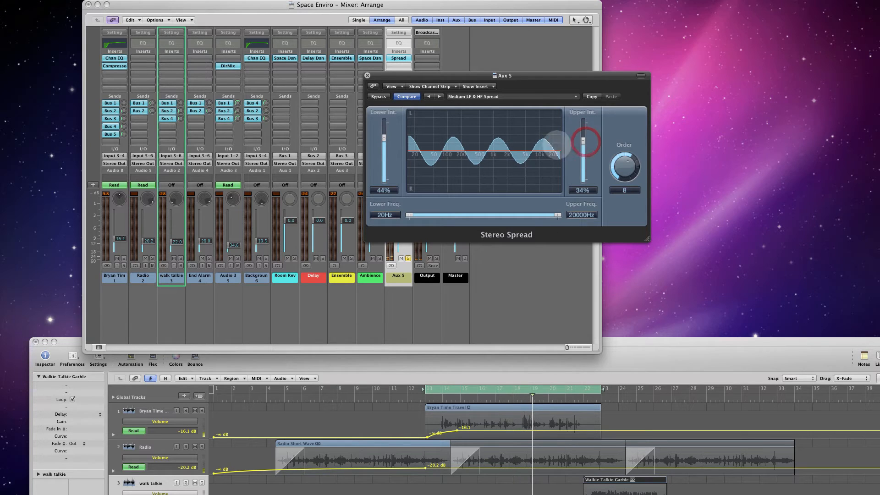
pyautogui.click(527, 97)
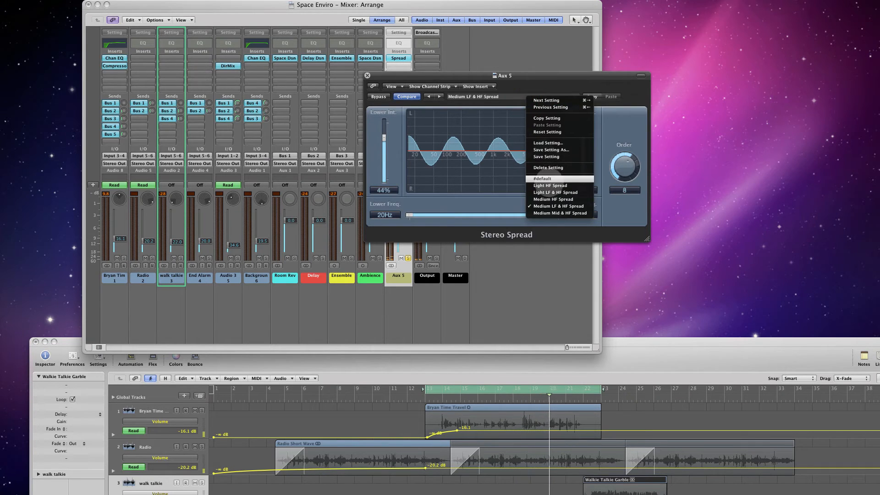
pyautogui.click(550, 185)
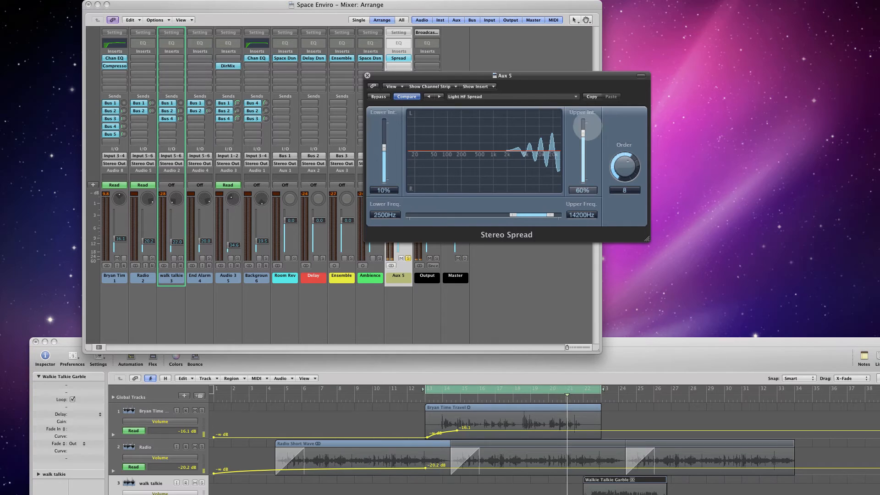
# - Load the Light LF & HF Spread preset on Aux 5 and set its Upper Int. to 54%
pyautogui.click(556, 96)
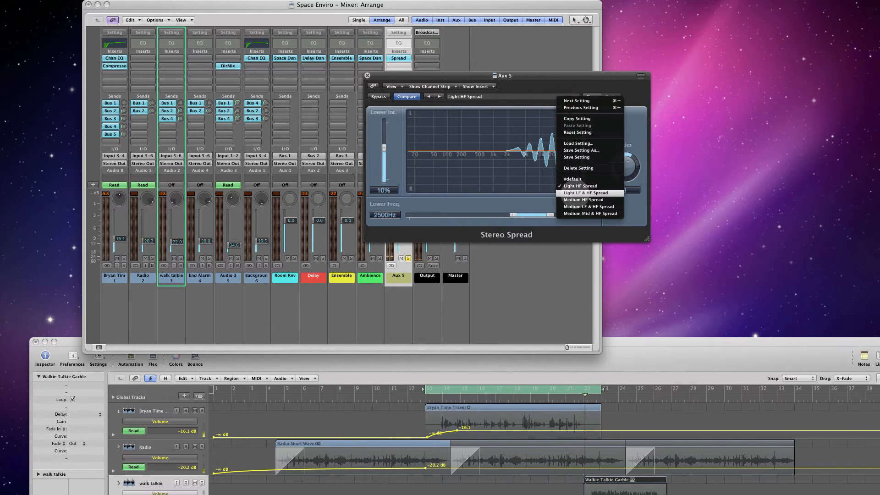
pyautogui.click(577, 193)
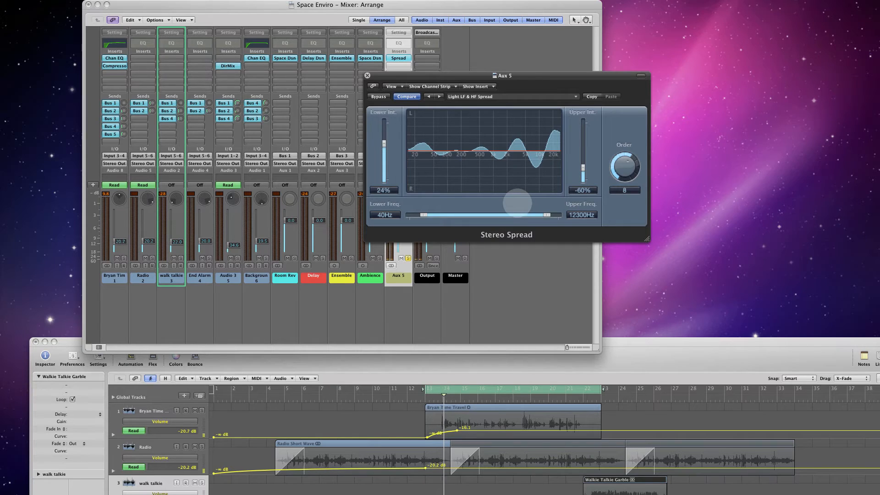
pyautogui.moveTo(583, 165); pyautogui.dragTo(584, 135)
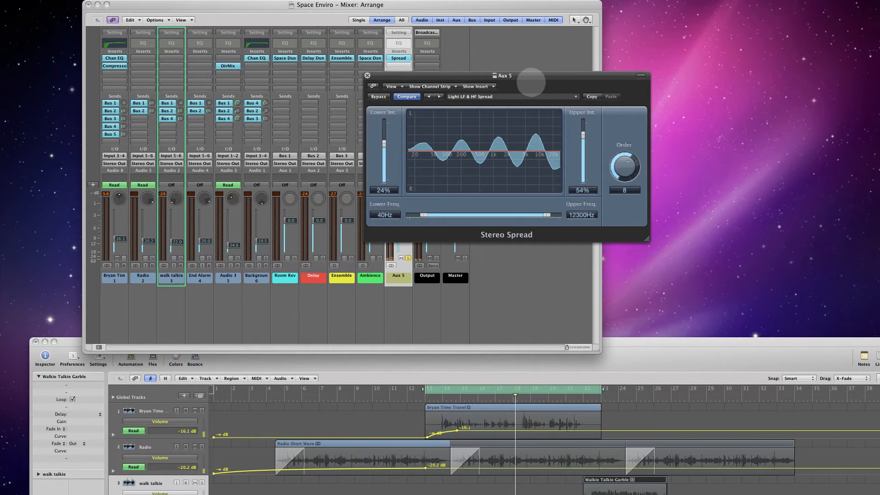
pyautogui.moveTo(529, 78); pyautogui.dragTo(528, 68)
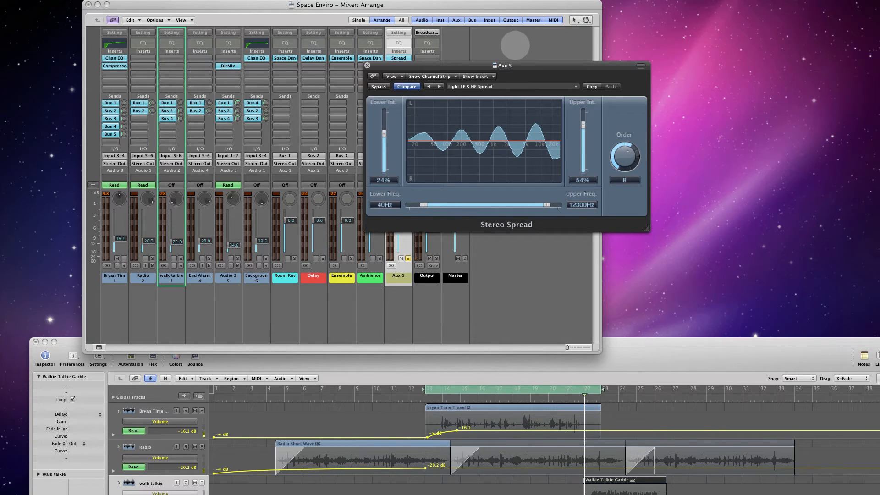
# - Try an Upper Int. of 40% in Aux 5's Stereo Spread with the Light LF & HF Spread preset
pyautogui.moveTo(518, 66); pyautogui.dragTo(480, 45)
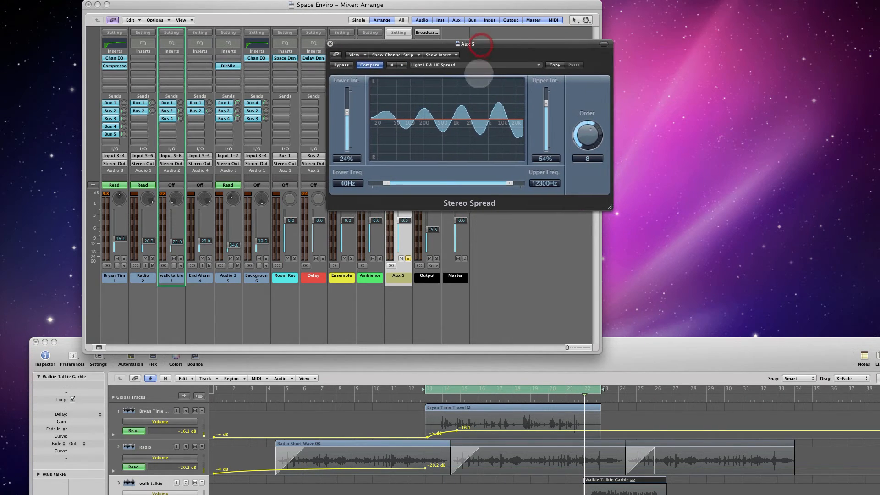
pyautogui.click(471, 67)
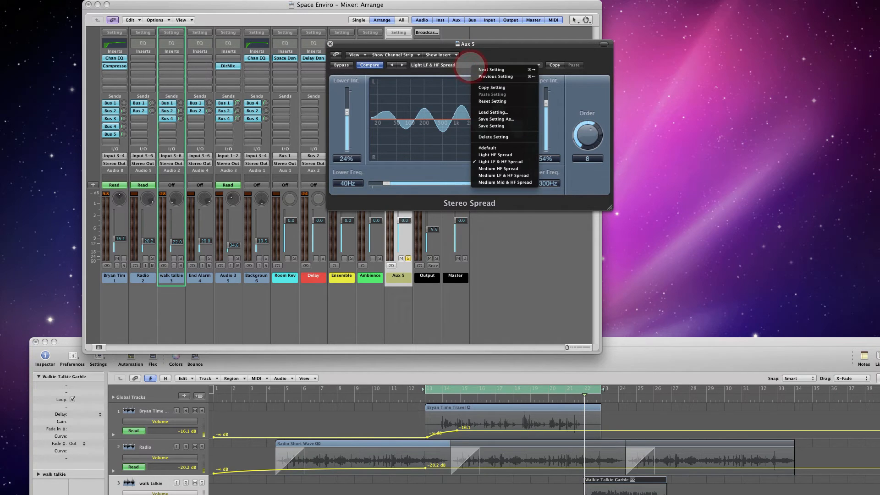
pyautogui.click(569, 48)
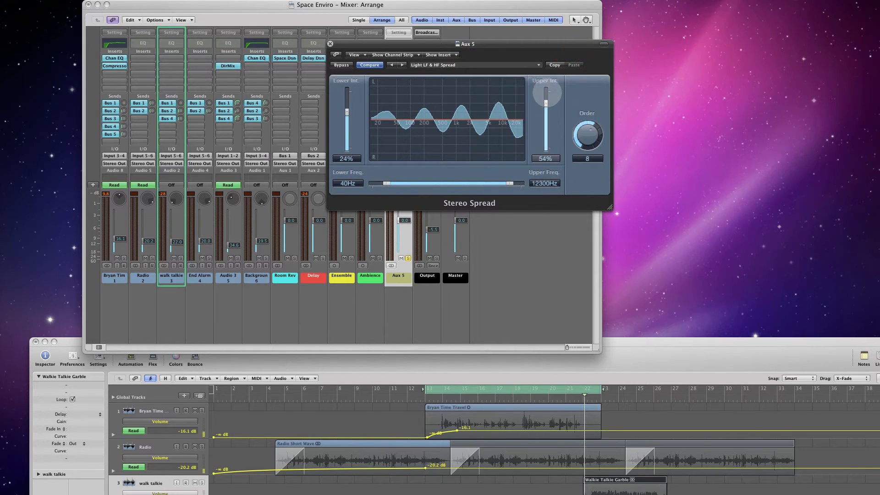
pyautogui.moveTo(546, 103); pyautogui.dragTo(546, 108)
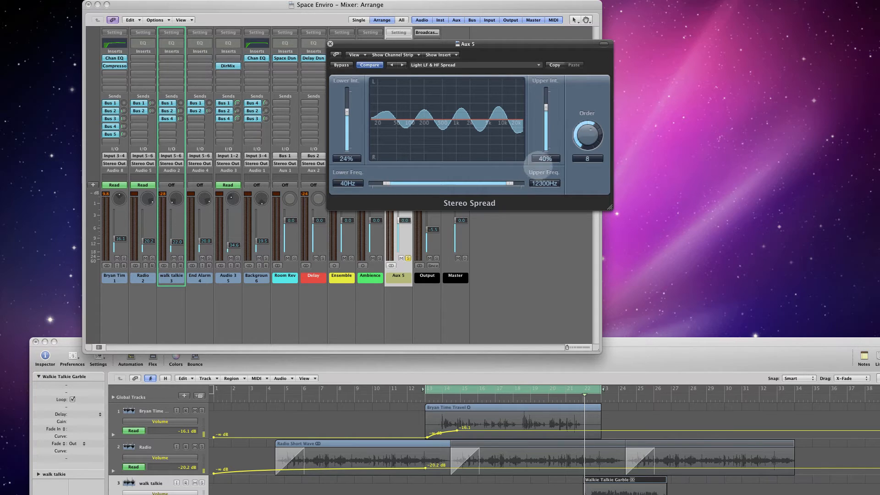
# - Load the #default preset in Aux 5's Stereo Spread and set Lower Int. to 86% and Upper Int. to 54% during playback
pyautogui.click(522, 63)
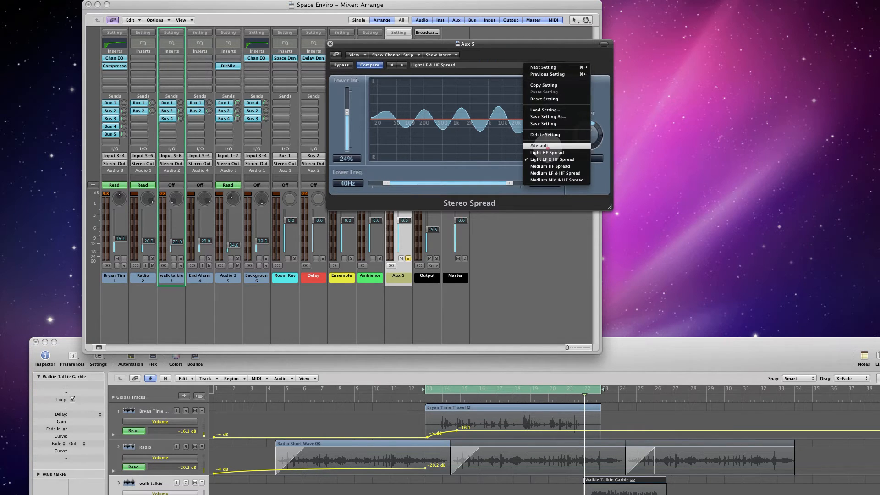
pyautogui.click(547, 146)
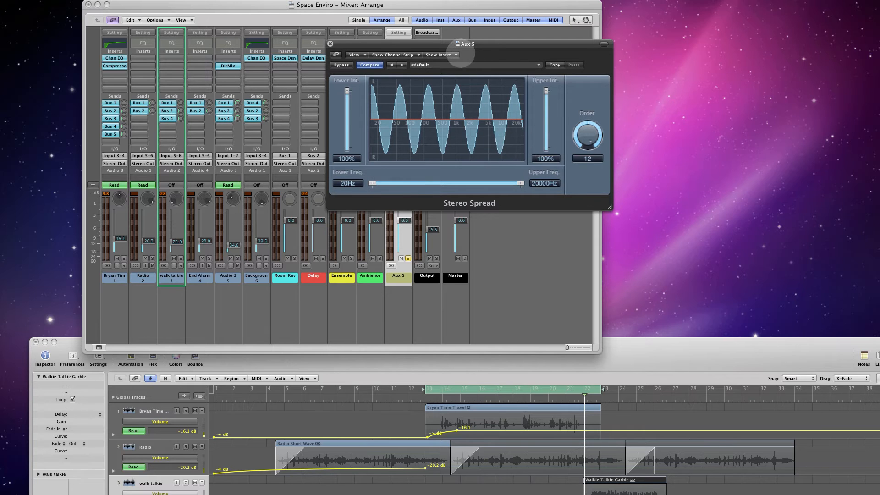
pyautogui.moveTo(458, 43); pyautogui.dragTo(616, 63)
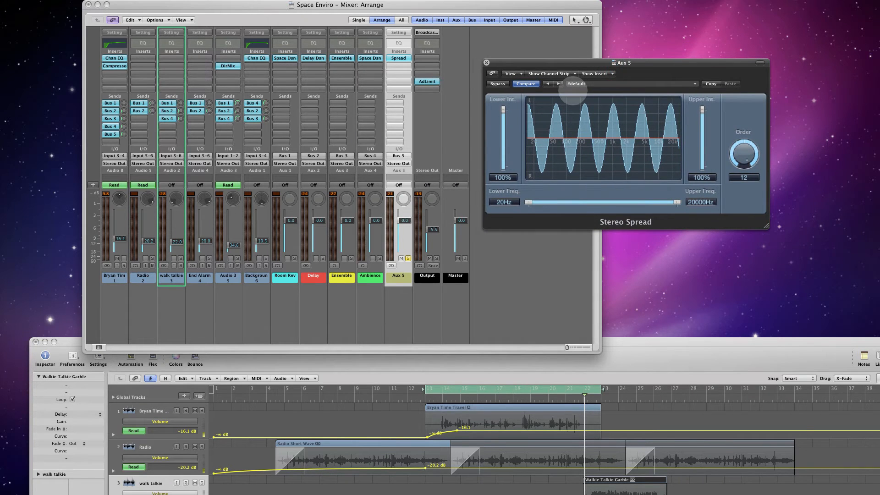
pyautogui.press('alt')
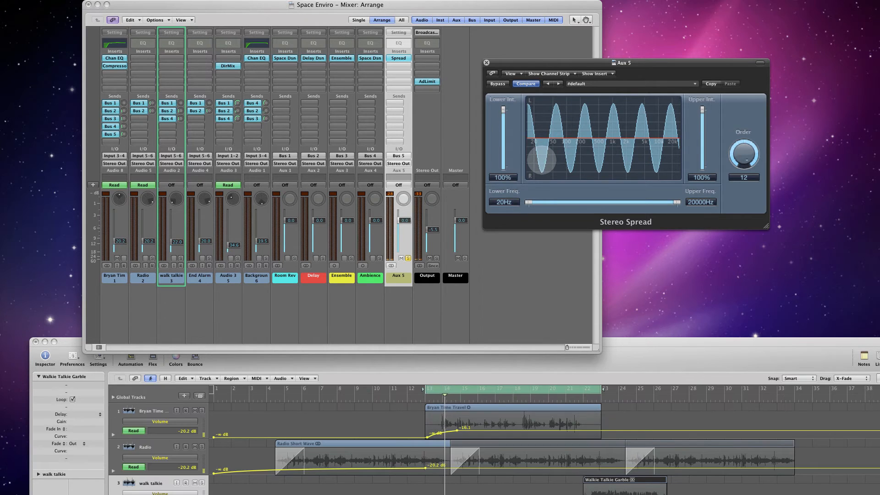
pyautogui.moveTo(503, 114)
pyautogui.mouseDown()
pyautogui.moveTo(504, 133)
pyautogui.moveTo(504, 110)
pyautogui.mouseUp()
pyautogui.moveTo(701, 110)
pyautogui.mouseDown()
pyautogui.moveTo(702, 135)
pyautogui.moveTo(701, 122)
pyautogui.mouseUp()
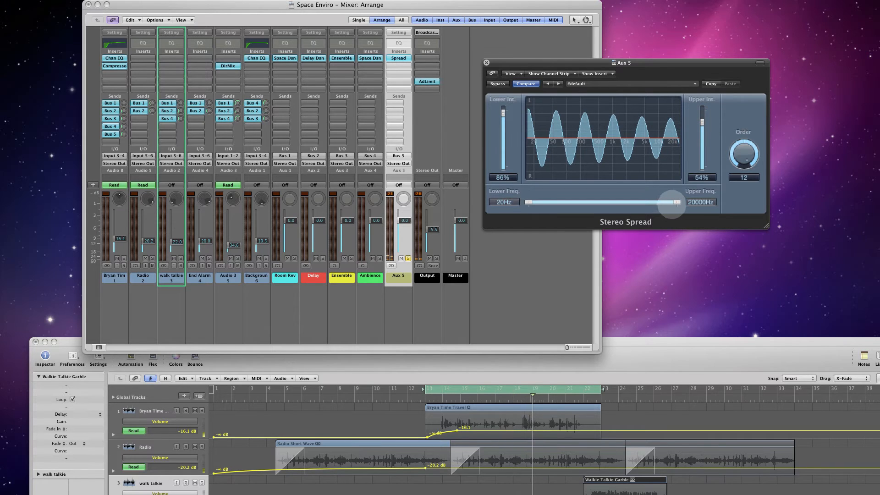
# - Turn off the cycle range and audition lower Upper Freq. settings in Stereo Spread, ending at 3300 Hz
pyautogui.moveTo(674, 202); pyautogui.dragTo(699, 202)
pyautogui.moveTo(636, 201); pyautogui.dragTo(597, 202)
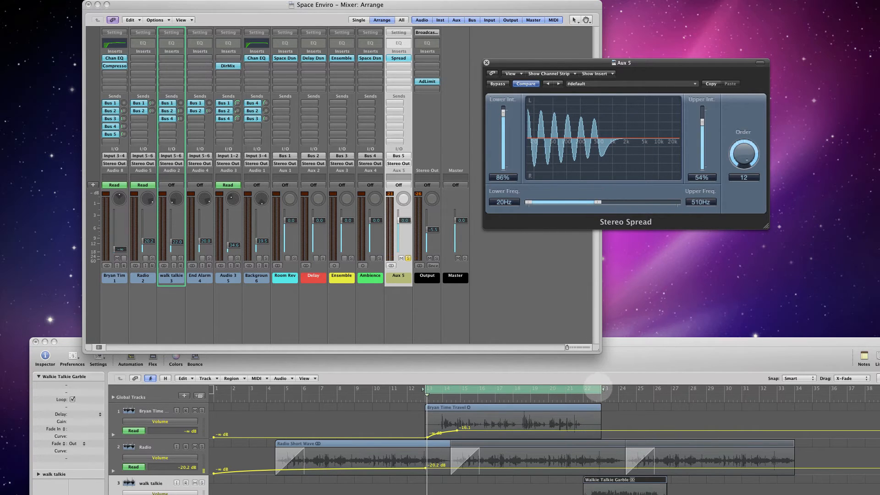
pyautogui.click(599, 389)
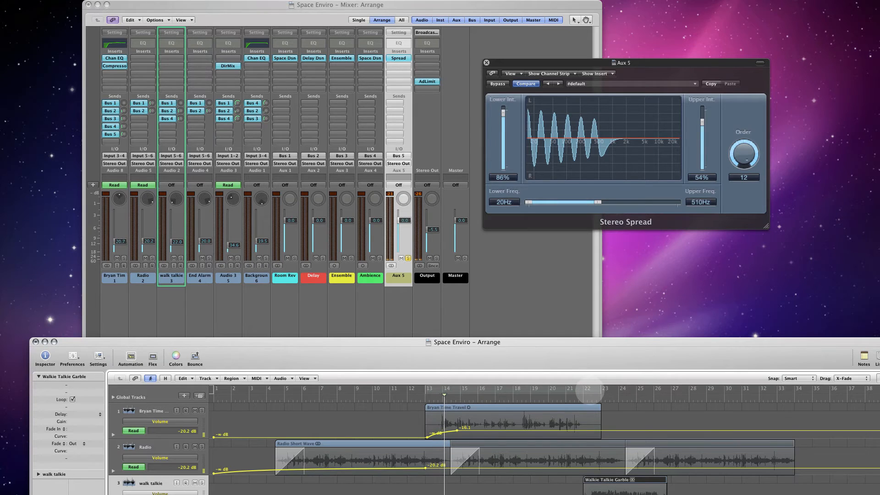
pyautogui.moveTo(598, 202); pyautogui.dragTo(639, 202)
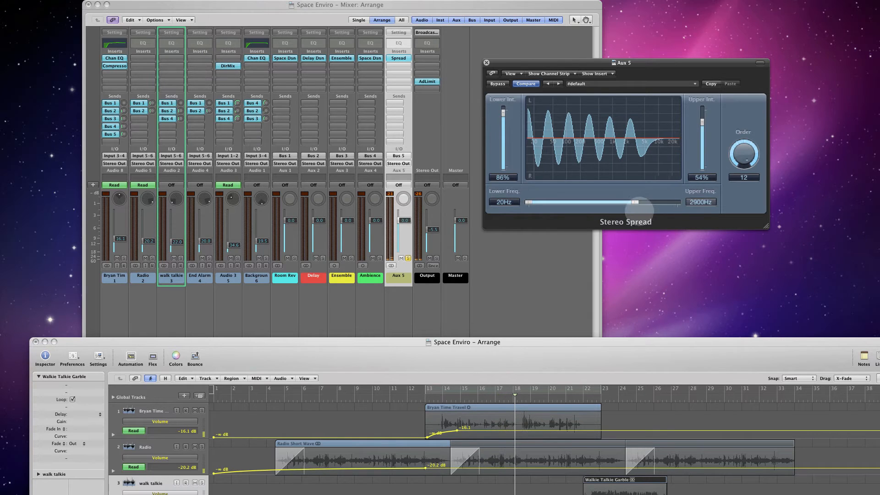
pyautogui.moveTo(635, 203)
pyautogui.mouseDown()
pyautogui.moveTo(658, 201)
pyautogui.moveTo(575, 200)
pyautogui.moveTo(654, 200)
pyautogui.moveTo(616, 202)
pyautogui.moveTo(649, 201)
pyautogui.moveTo(637, 205)
pyautogui.mouseUp()
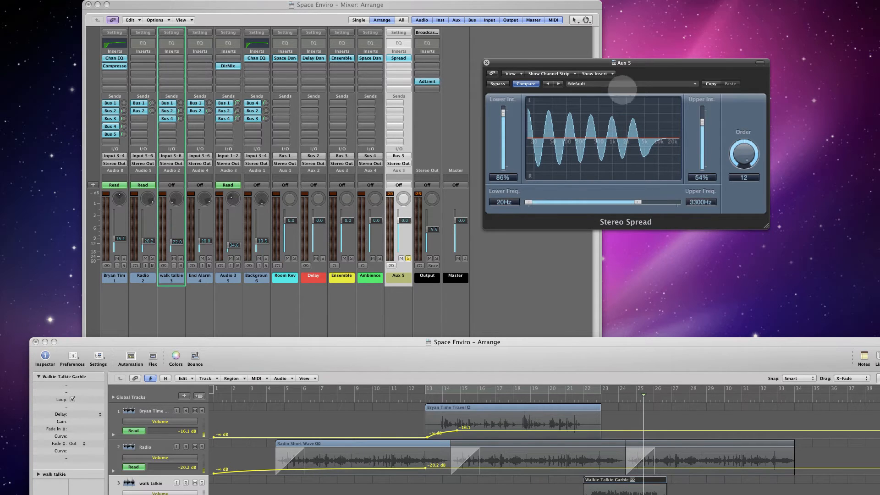
# - Move the Stereo Spread and Mixer windows out of the way and raise the Arrange window so all tracks show
pyautogui.moveTo(613, 62); pyautogui.dragTo(662, 19)
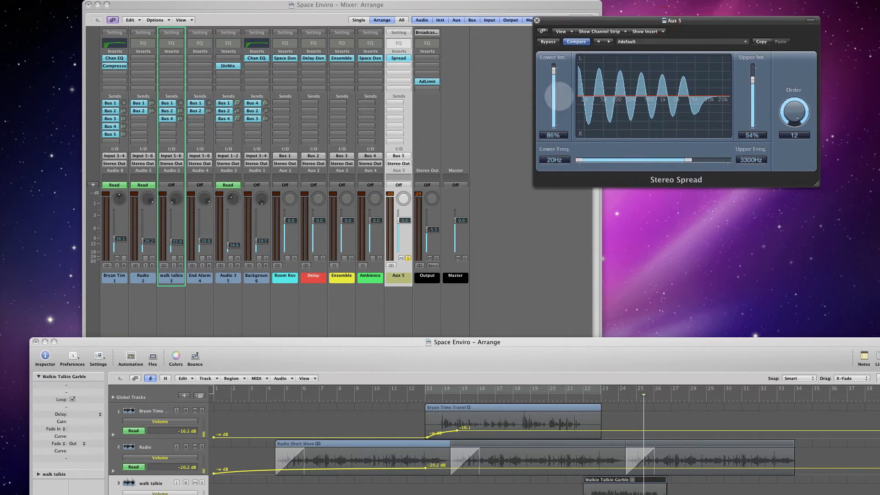
pyautogui.moveTo(482, 5); pyautogui.dragTo(436, 5)
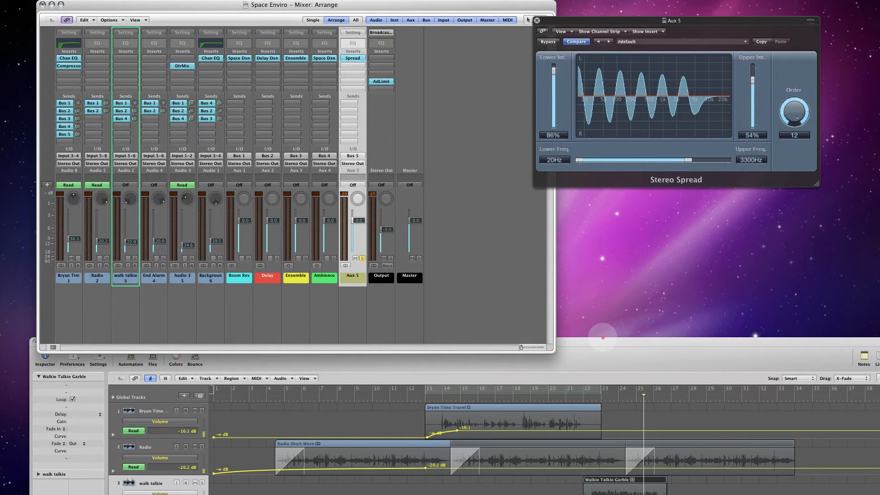
pyautogui.moveTo(598, 342); pyautogui.dragTo(571, 191)
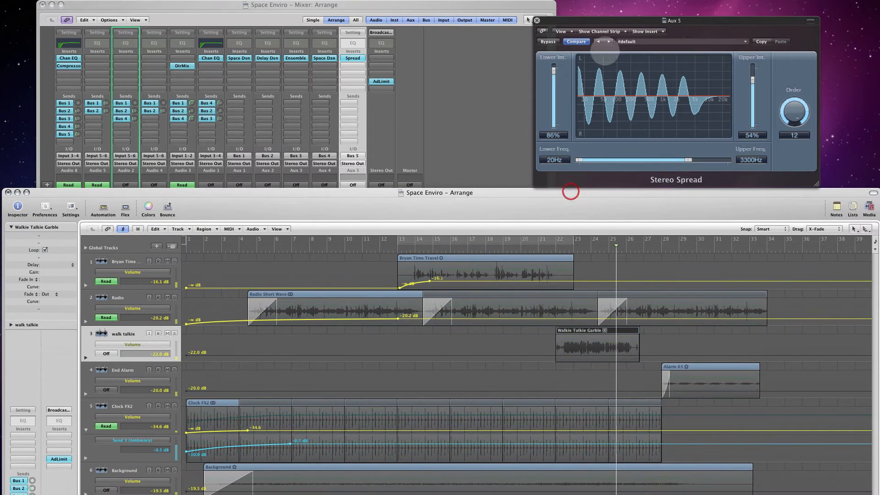
pyautogui.moveTo(600, 21); pyautogui.dragTo(1, 84)
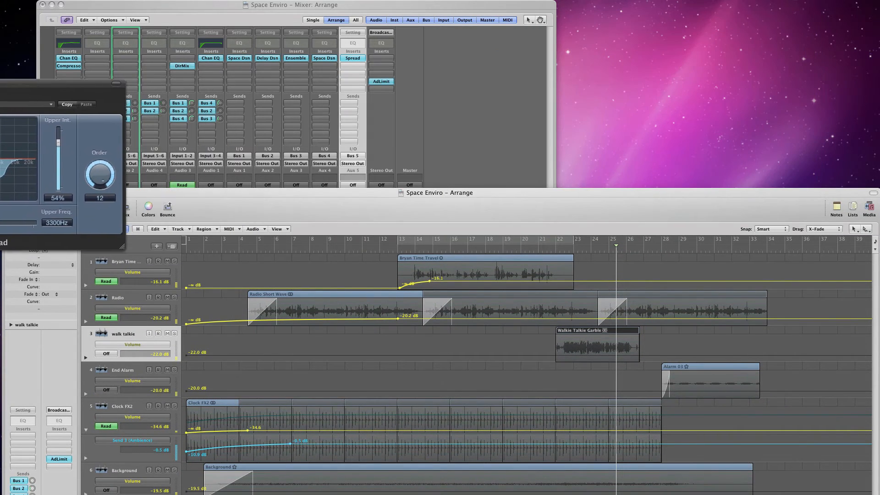
pyautogui.moveTo(197, 3); pyautogui.dragTo(0, 117)
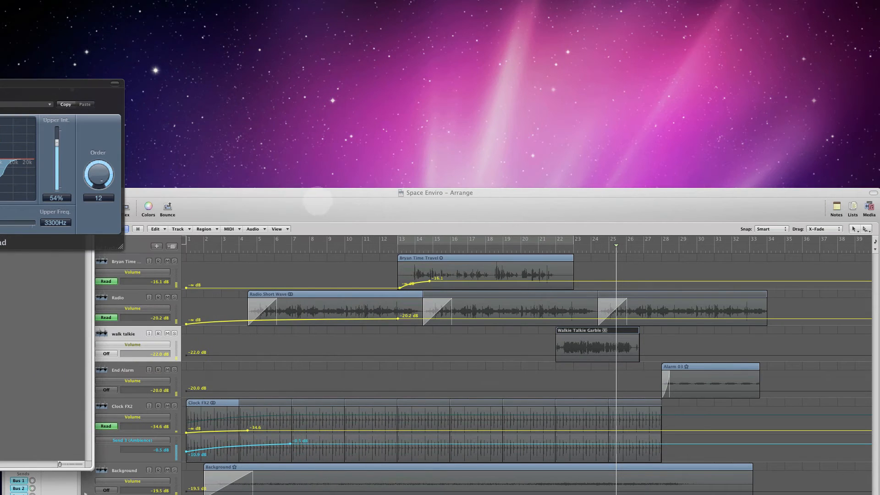
pyautogui.moveTo(316, 195); pyautogui.dragTo(315, 7)
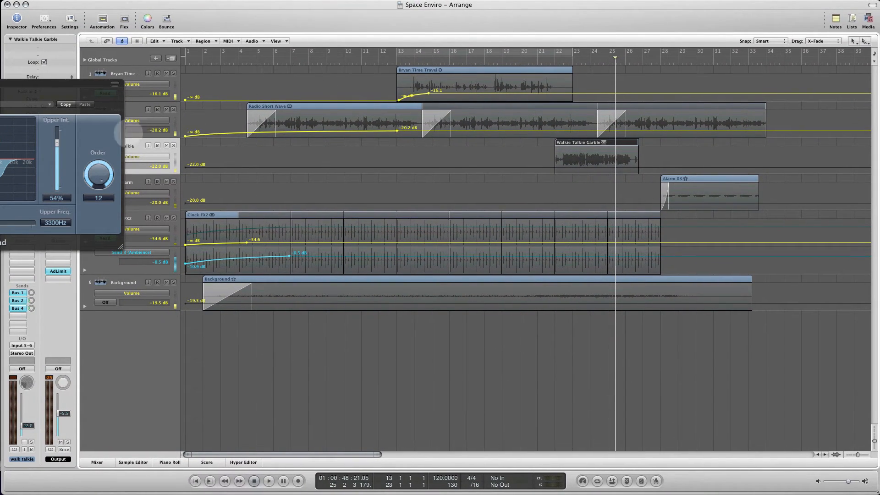
pyautogui.press('super+2')
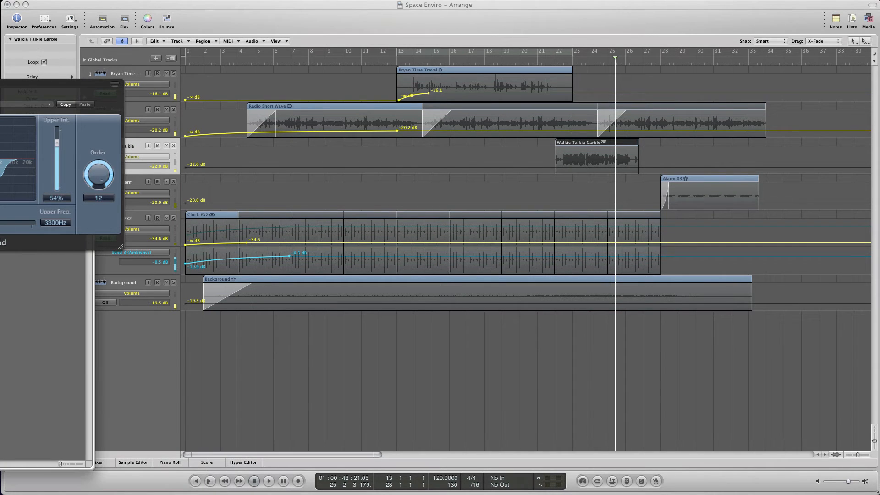
pyautogui.moveTo(106, 83); pyautogui.dragTo(20, 68)
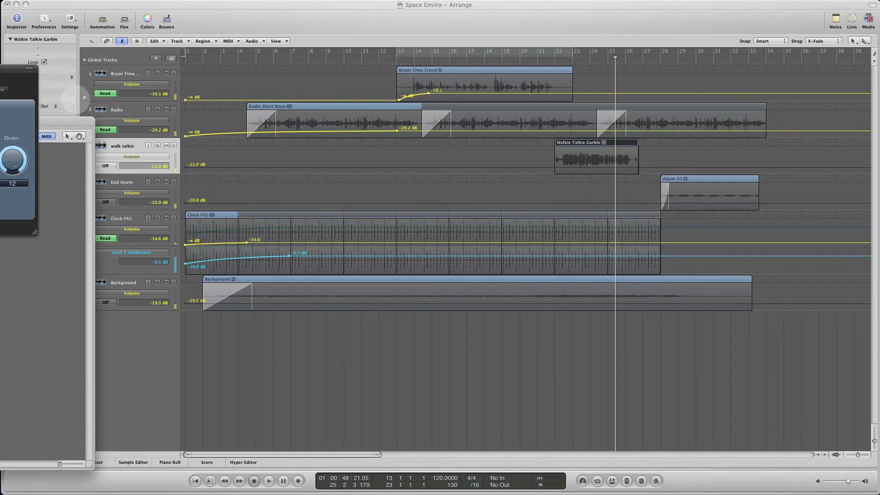
# - Show a second automation lane under the first voice track and set that track's automation mode to Touch
pyautogui.click(85, 97)
pyautogui.click(85, 97)
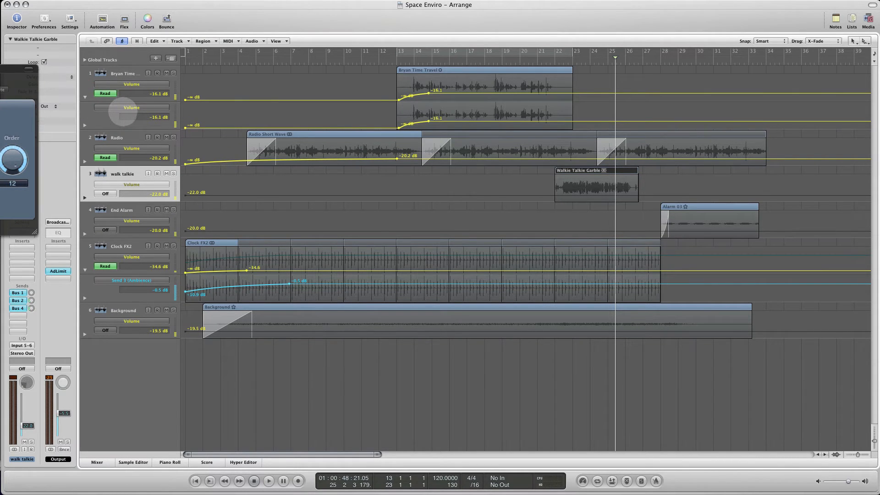
pyautogui.moveTo(0, 120); pyautogui.dragTo(332, 44)
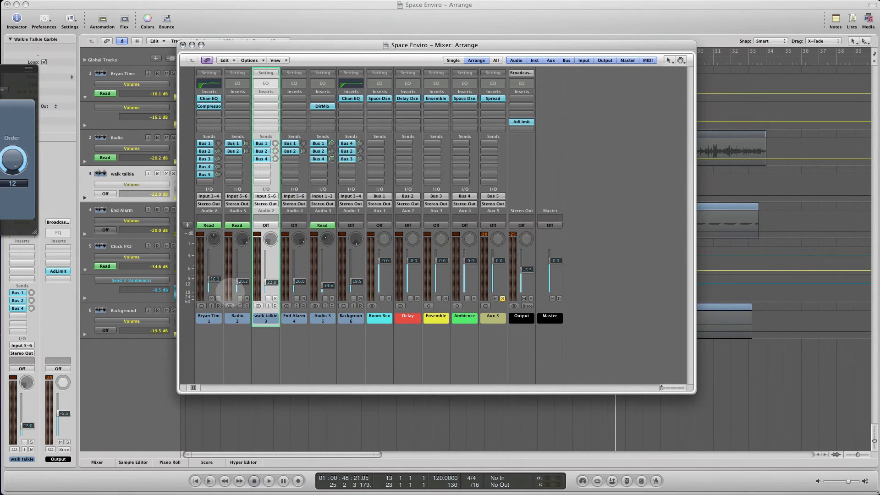
pyautogui.click(212, 225)
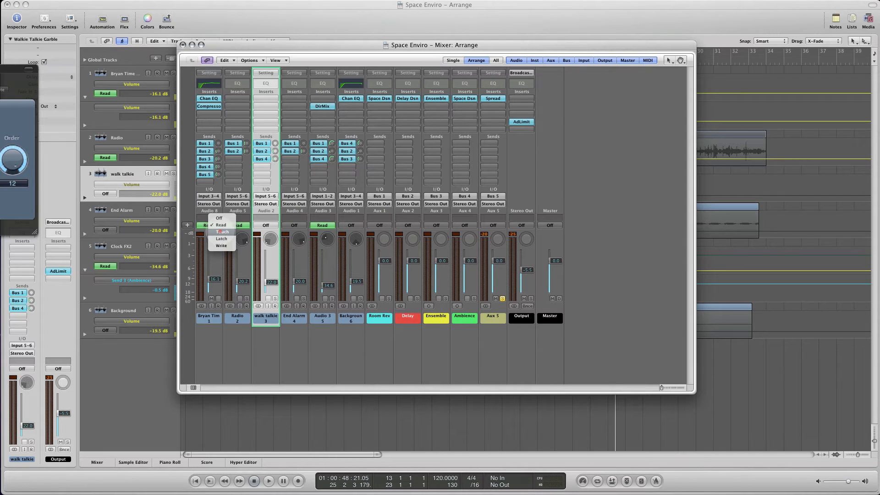
pyautogui.click(222, 232)
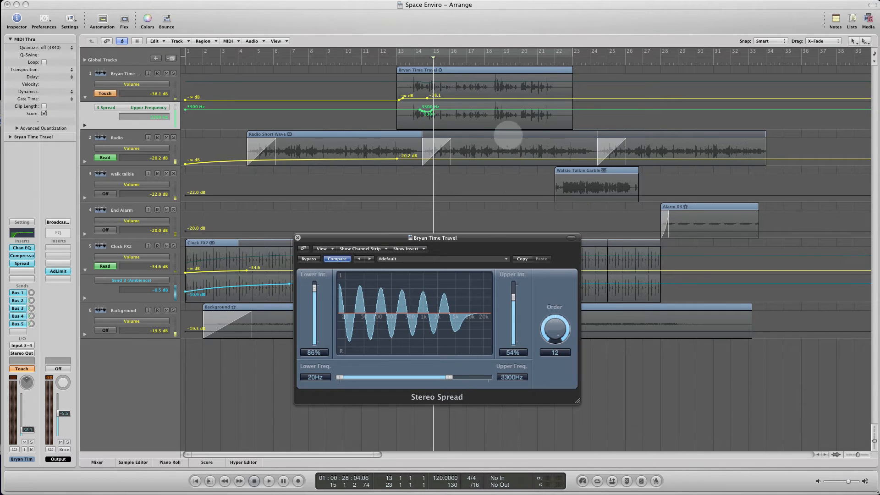
# - Arrange the voice track's Stereo Spread window and the Mixer so they leave the track's automation lanes uncovered
pyautogui.moveTo(479, 234); pyautogui.dragTo(531, 146)
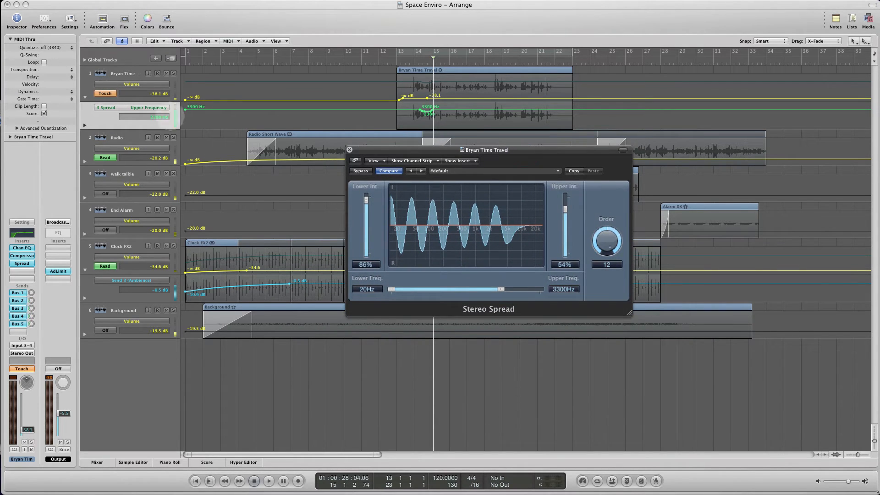
pyautogui.moveTo(416, 150)
pyautogui.mouseDown()
pyautogui.moveTo(381, 156)
pyautogui.moveTo(401, 159)
pyautogui.mouseUp()
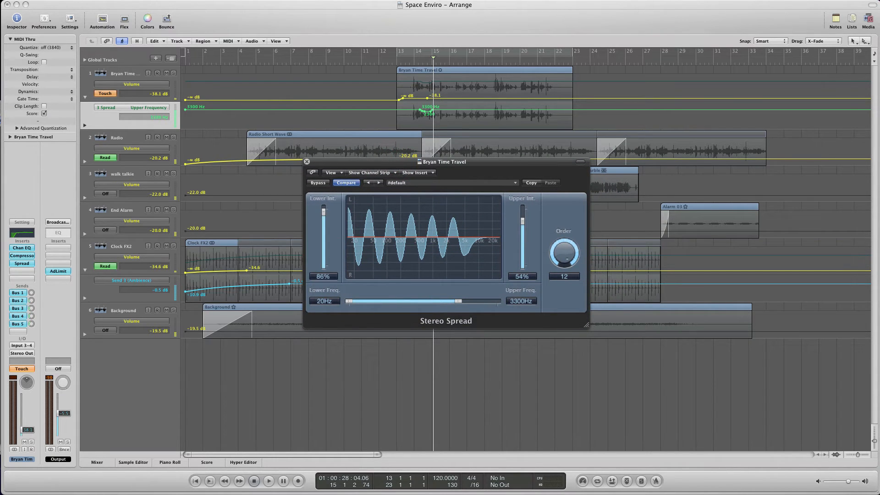
pyautogui.moveTo(0, 121); pyautogui.dragTo(352, 63)
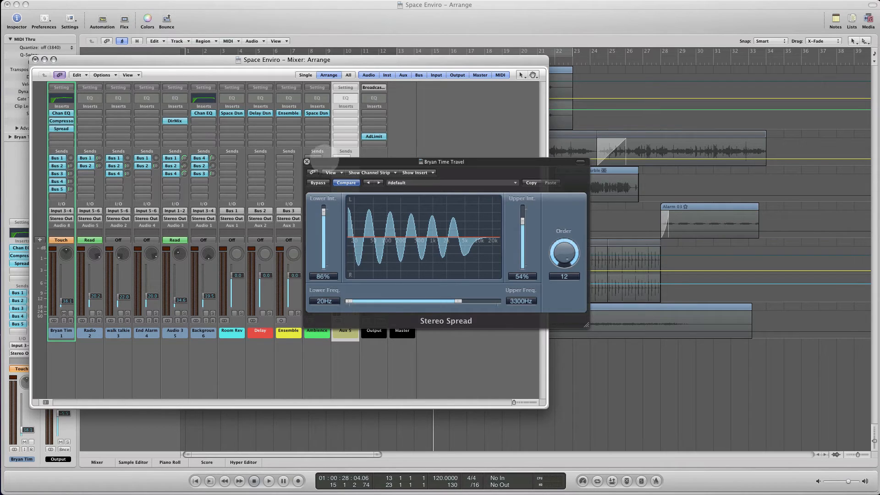
pyautogui.moveTo(335, 159); pyautogui.dragTo(450, 167)
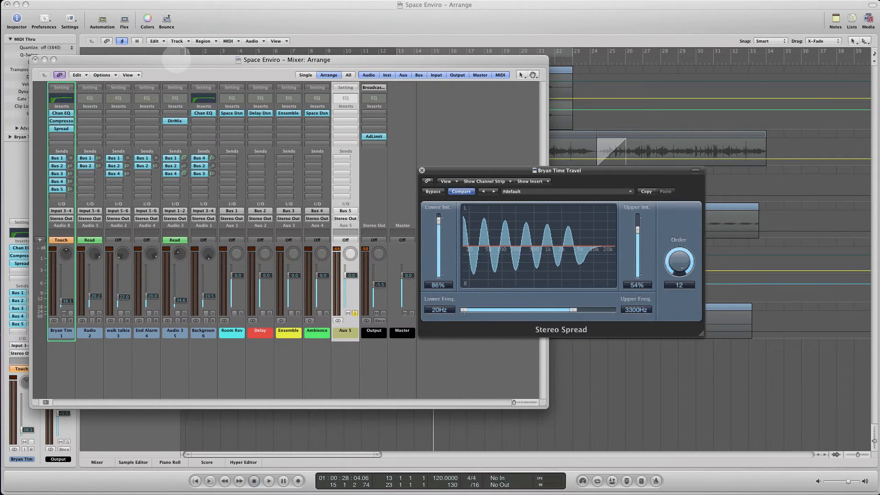
pyautogui.moveTo(149, 61); pyautogui.dragTo(0, 141)
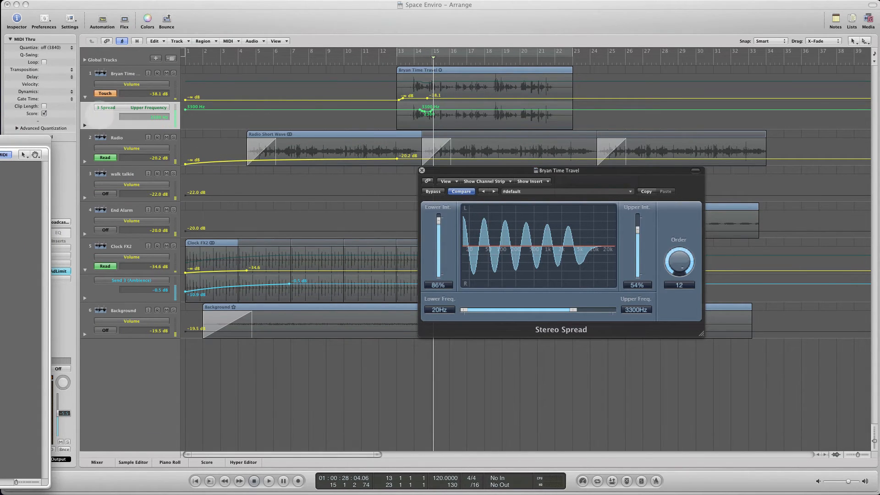
# - Zoom in on the voice track's Stereo Spread Upper Frequency automation points around bar 15
pyautogui.click(106, 114)
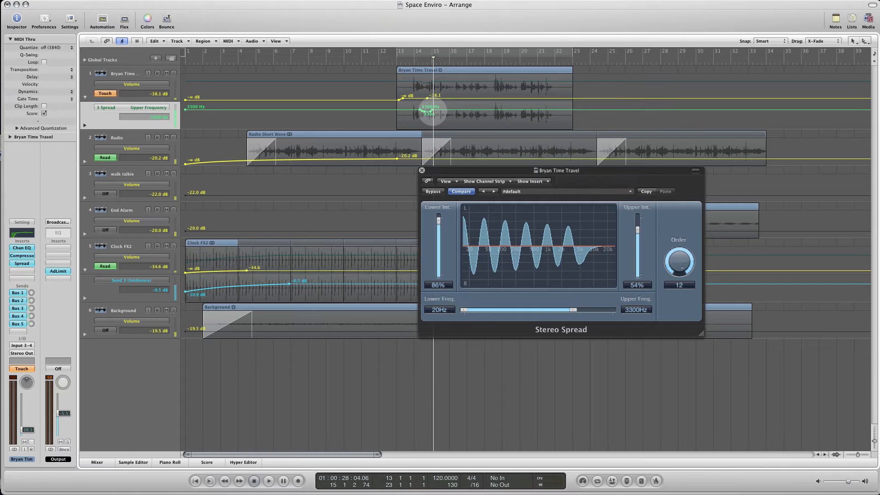
pyautogui.press('alt')
pyautogui.scroll(4, 433, 117)
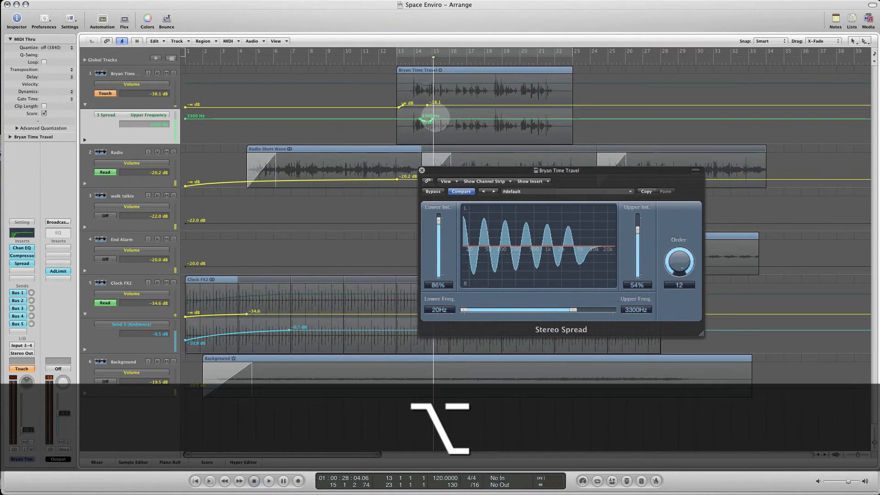
pyautogui.press('shift')
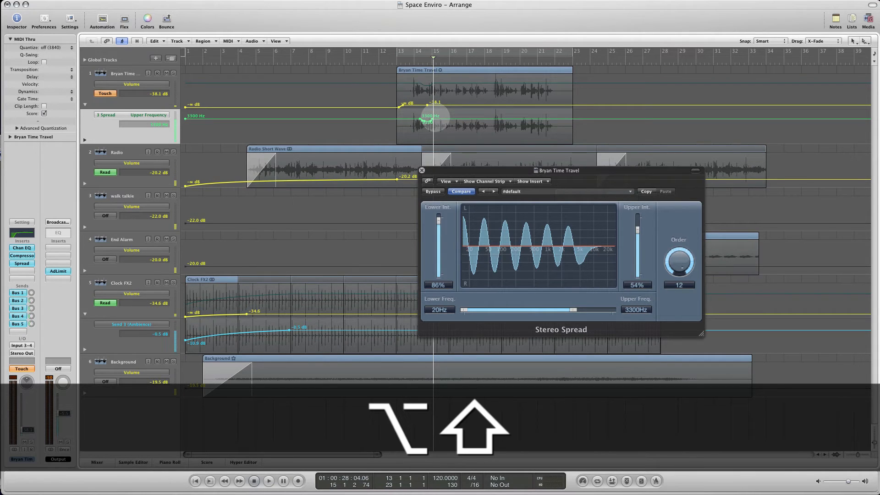
pyautogui.scroll(5, 433, 120)
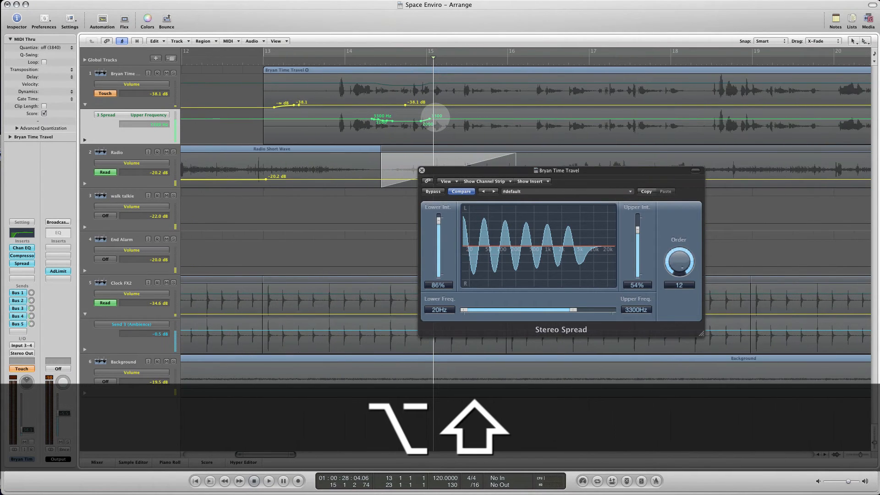
pyautogui.scroll(2, 435, 118)
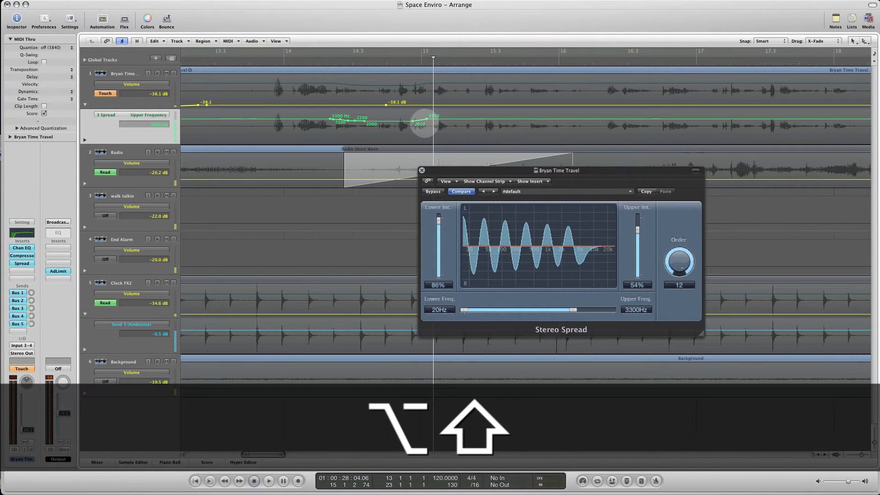
# - Delete the Upper Frequency automation points between bars 14 and 15.2 on the first voice track, keeping only the first 3300 Hz point
pyautogui.scroll(2, 422, 124)
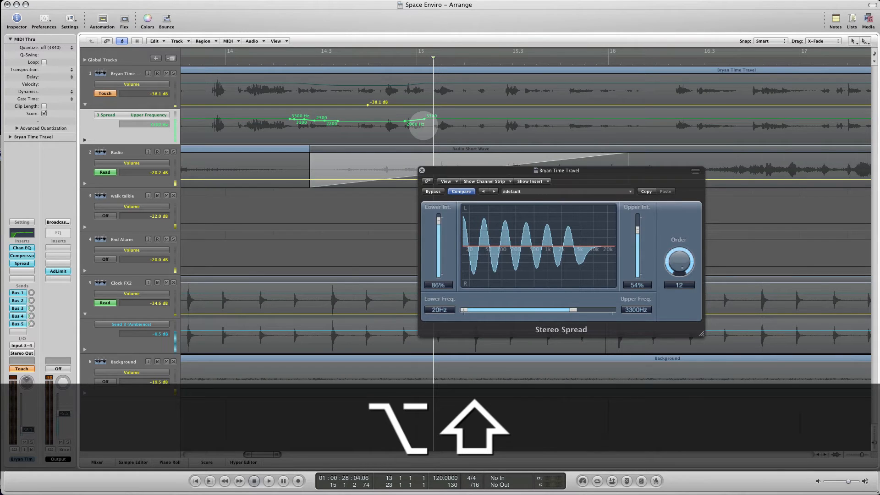
pyautogui.scroll(2, 423, 124)
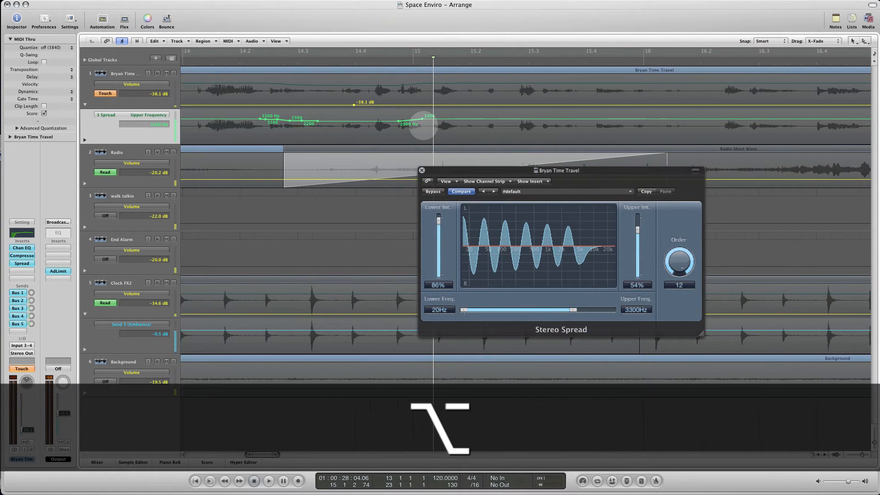
pyautogui.scroll(4, 422, 125)
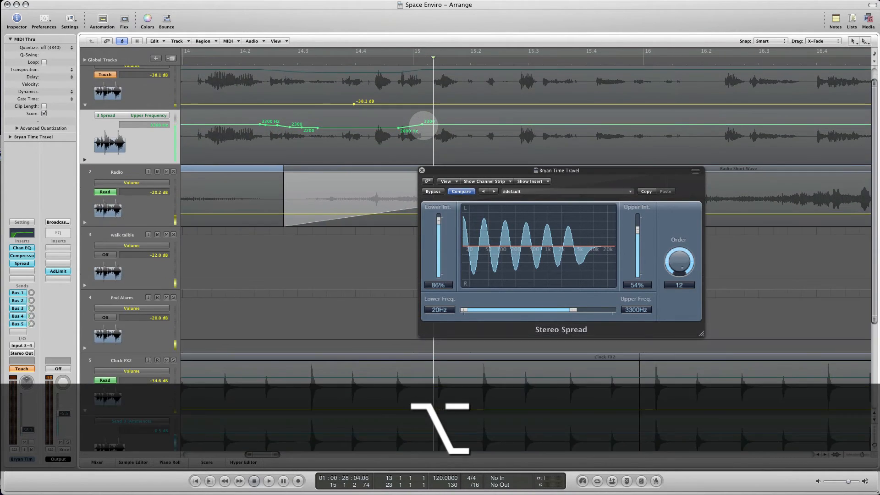
pyautogui.scroll(4, 423, 125)
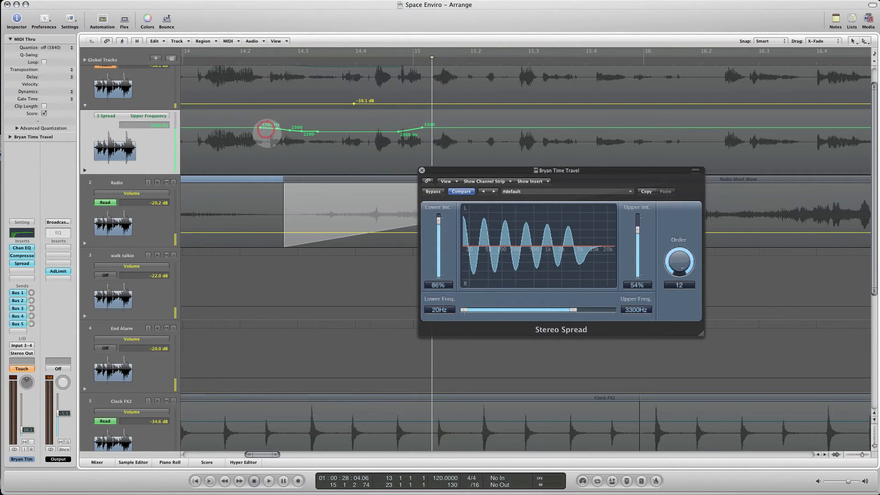
pyautogui.click(277, 128)
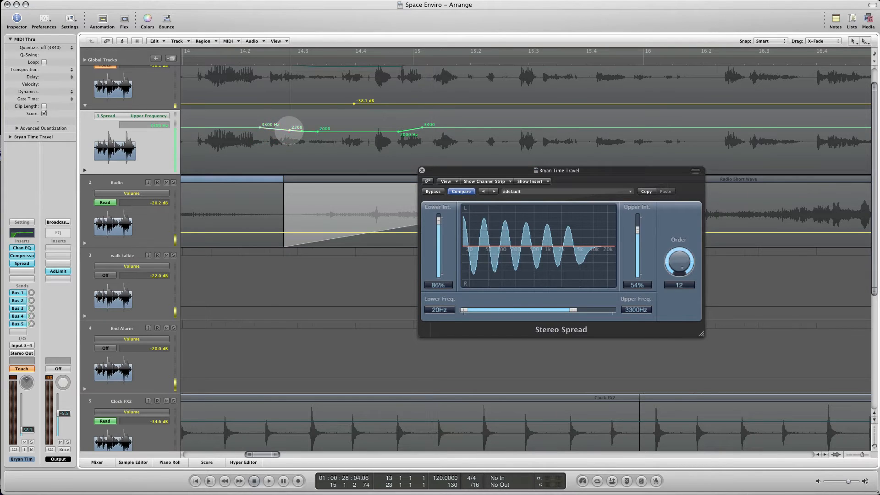
pyautogui.click(289, 130)
pyautogui.click(301, 131)
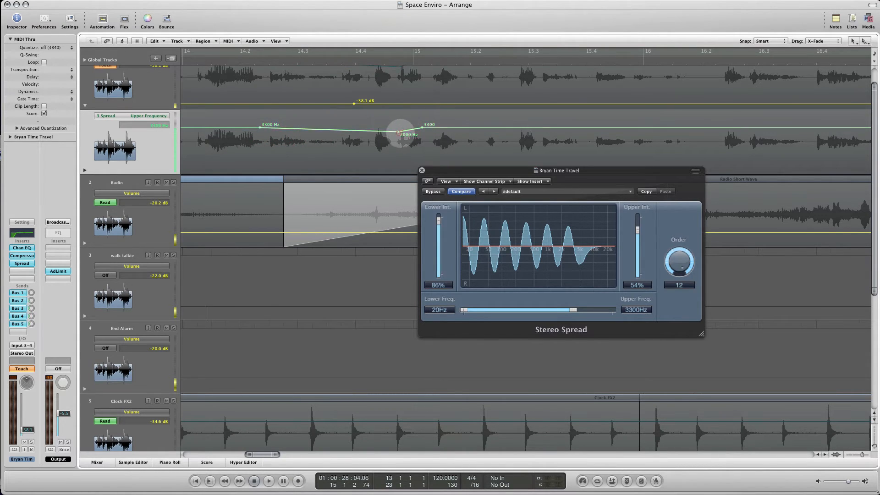
pyautogui.click(399, 133)
pyautogui.click(422, 128)
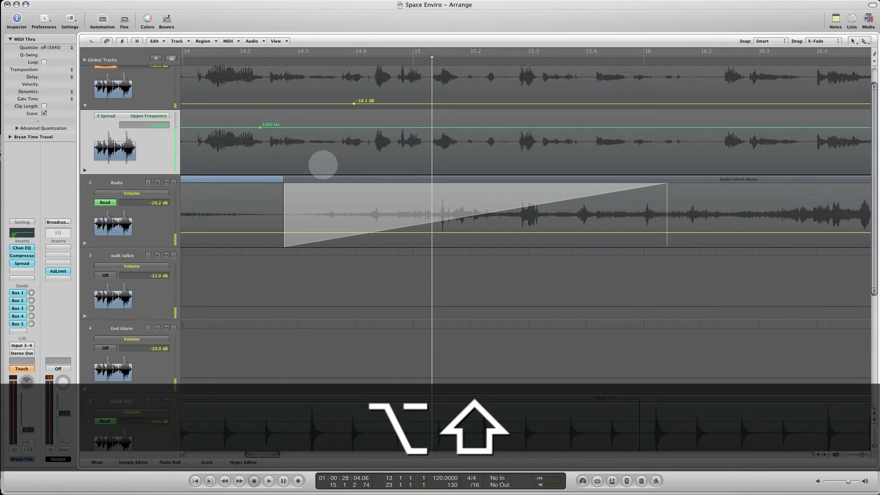
# - Move the remaining Upper Frequency point to the voice region's start at bar 13 and add six 3300 Hz points across the region
pyautogui.keyDown('alt'); pyautogui.keyDown('shift'); pyautogui.scroll(-6, 324, 164); pyautogui.keyUp('shift'); pyautogui.keyUp('alt')
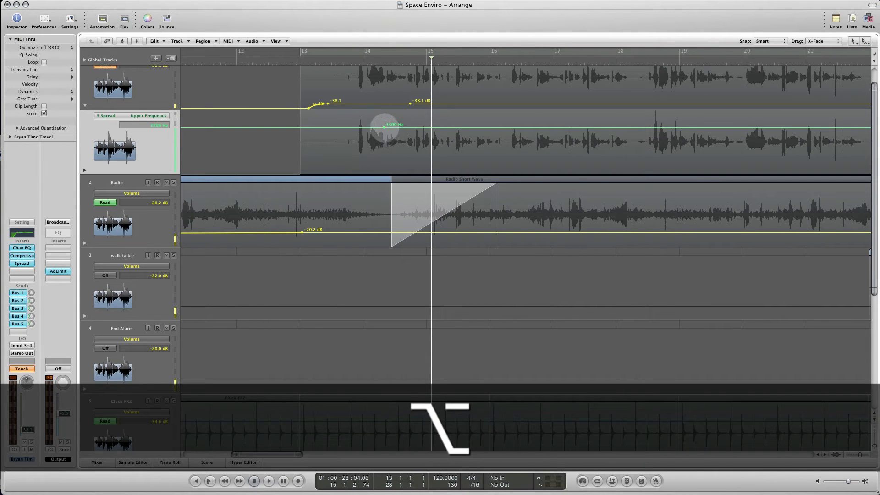
pyautogui.moveTo(385, 128); pyautogui.dragTo(305, 127)
pyautogui.keyDown('alt'); pyautogui.keyDown('shift'); pyautogui.scroll(-6, 338, 146); pyautogui.keyUp('shift'); pyautogui.keyUp('alt')
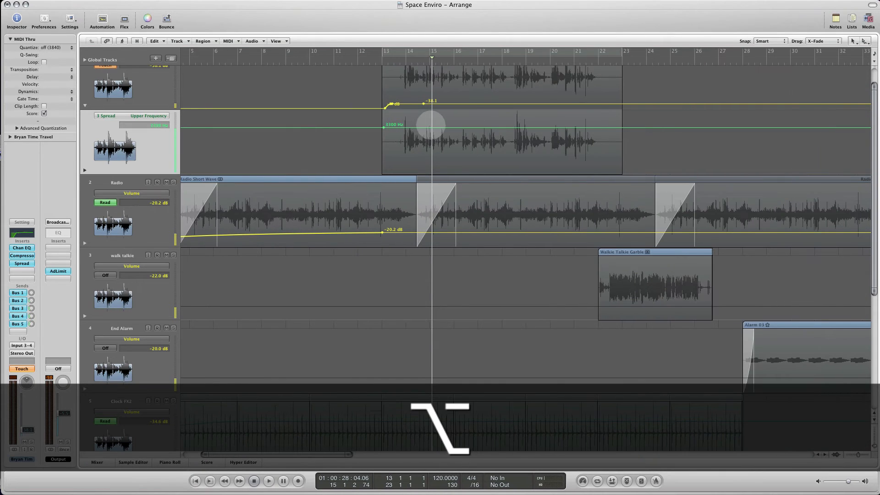
pyautogui.click(463, 127)
pyautogui.click(501, 127)
pyautogui.click(535, 127)
pyautogui.click(586, 128)
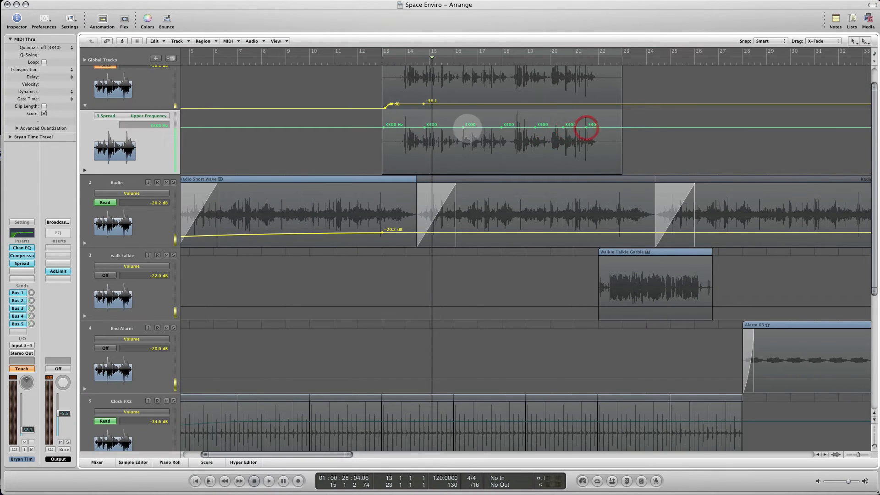
# - Lower every second Upper Frequency point to 360, 510 and 780 Hz for a zigzag, and add a closing 1000 Hz point near bar 22
pyautogui.moveTo(426, 130); pyautogui.dragTo(424, 148)
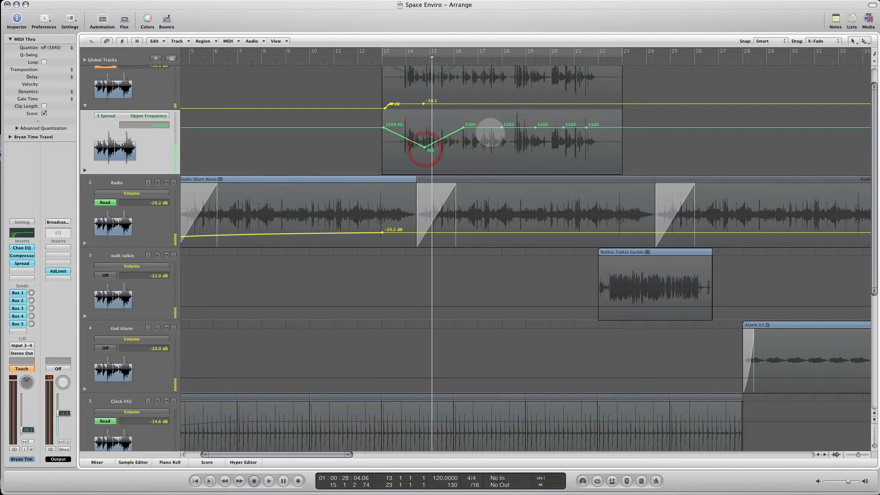
pyautogui.moveTo(501, 128); pyautogui.dragTo(502, 144)
pyautogui.moveTo(564, 127); pyautogui.dragTo(565, 141)
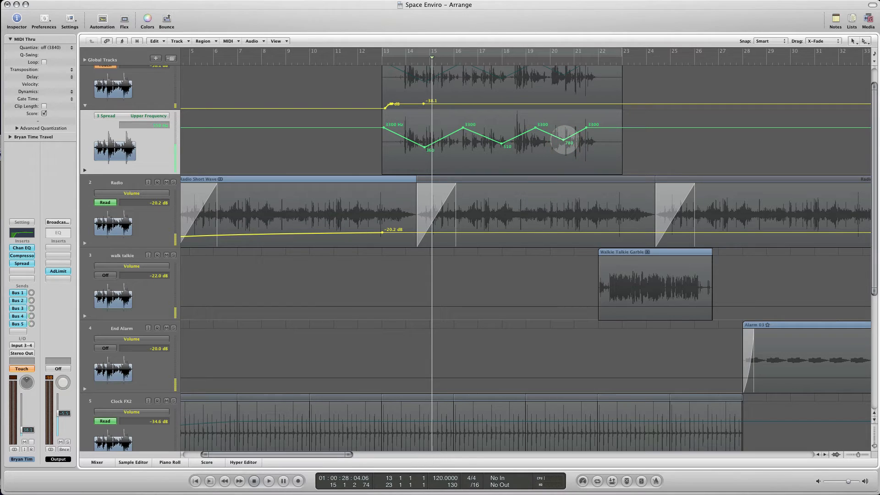
pyautogui.moveTo(606, 127); pyautogui.dragTo(606, 137)
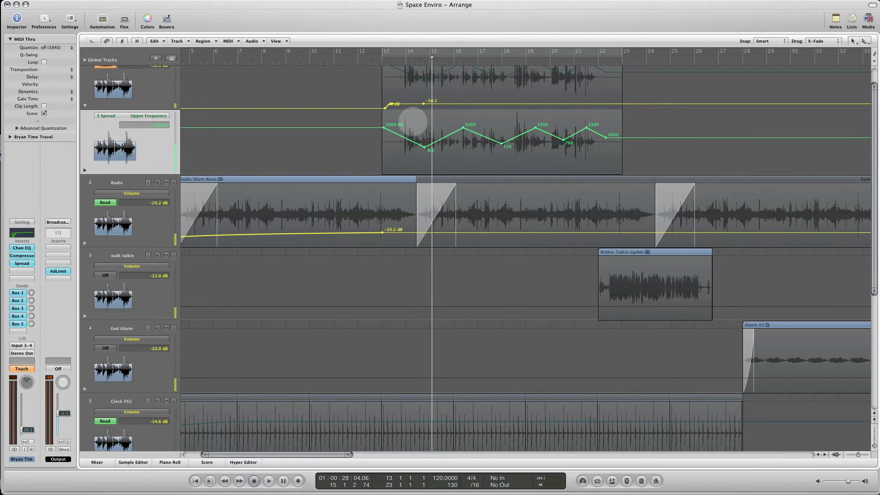
# - Play the project from bar 13 and shift the first Upper Frequency point slightly right, just past the voice region's start
pyautogui.click(389, 61)
pyautogui.press('space')
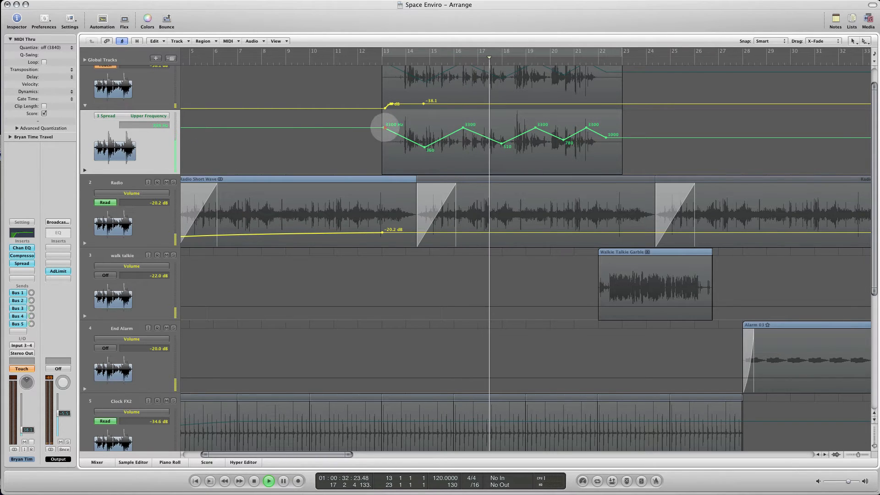
pyautogui.click(386, 128)
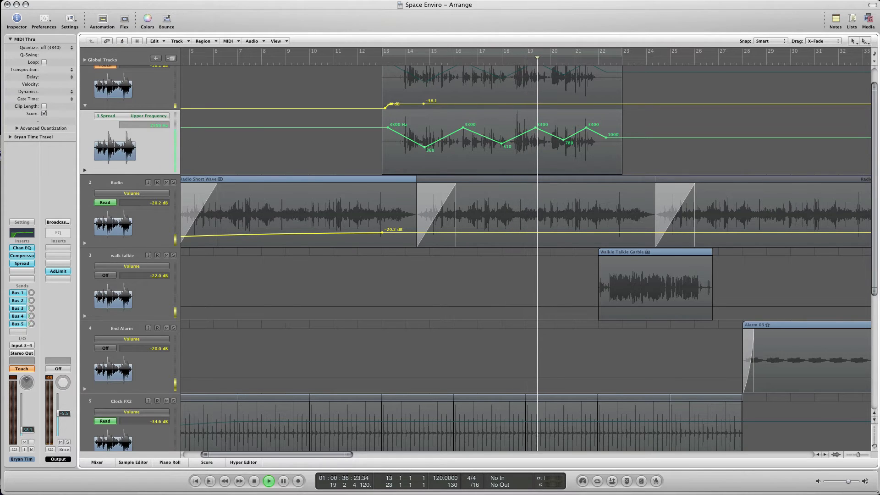
pyautogui.press('space')
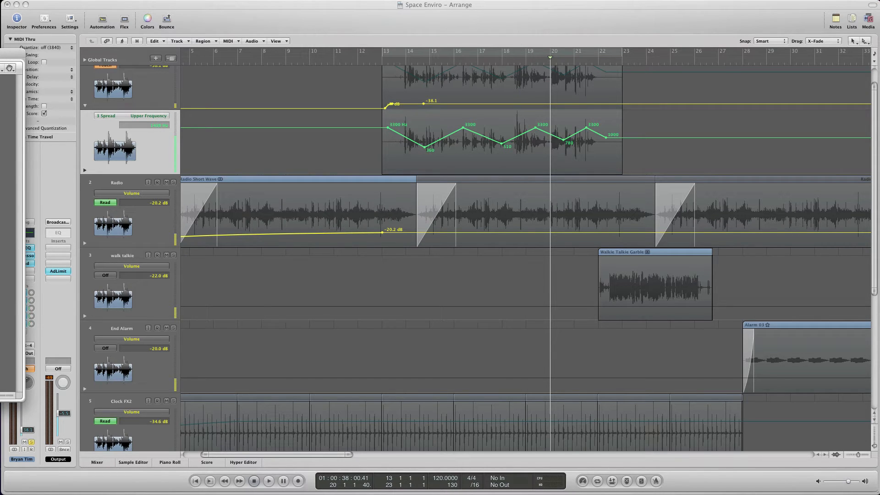
# - Bring the Mixer into view and set the first voice track's automation mode to Read
pyautogui.moveTo(0, 54); pyautogui.dragTo(397, 40)
pyautogui.click(239, 219)
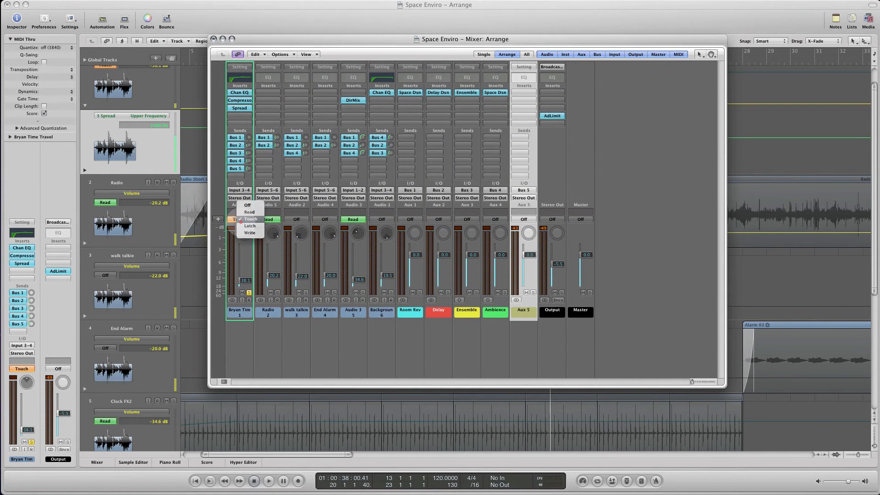
pyautogui.click(249, 212)
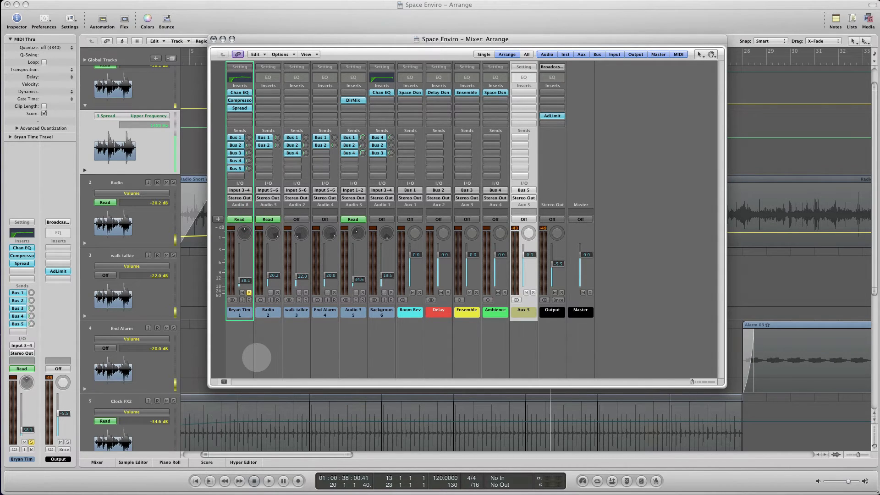
# - Delete the Aux 5 channel strip from the Mixer, even though it is assigned to a track in the Arrange window
pyautogui.moveTo(344, 36); pyautogui.dragTo(326, 36)
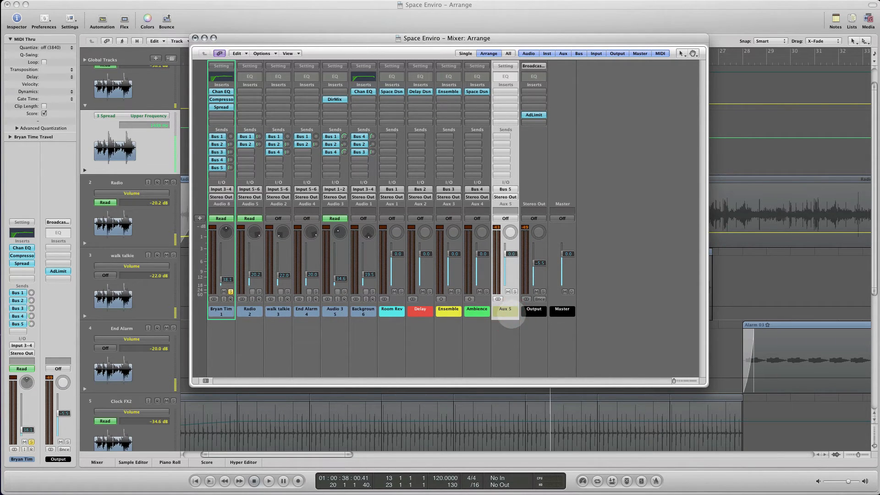
pyautogui.press('Delete')
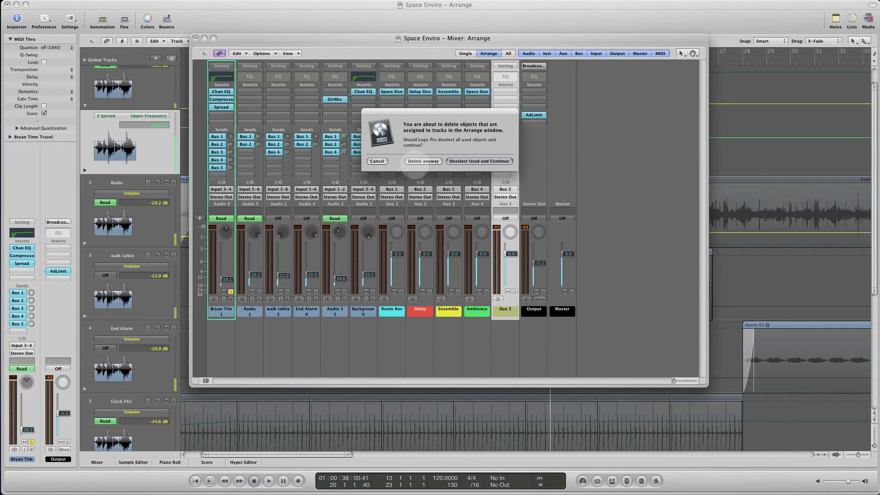
pyautogui.click(417, 161)
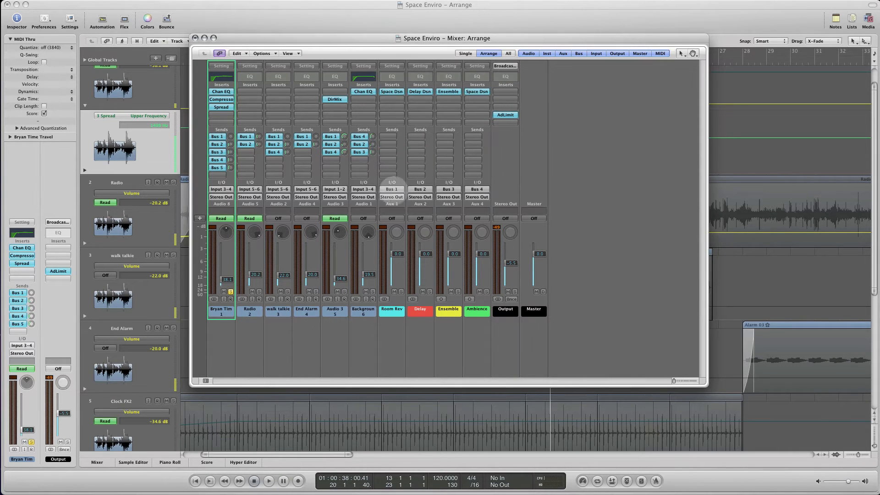
# - Set the first voice channel's Bus 5 send to No Send and move the Mixer out of view
pyautogui.click(217, 168)
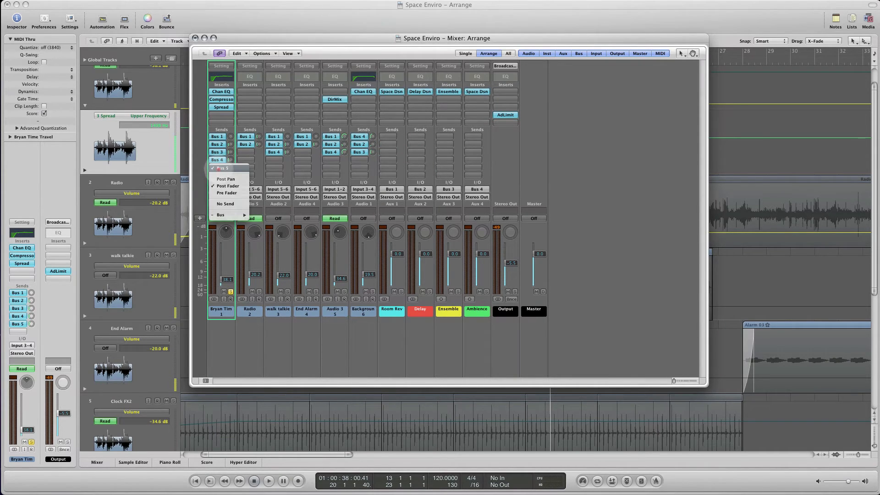
pyautogui.click(226, 203)
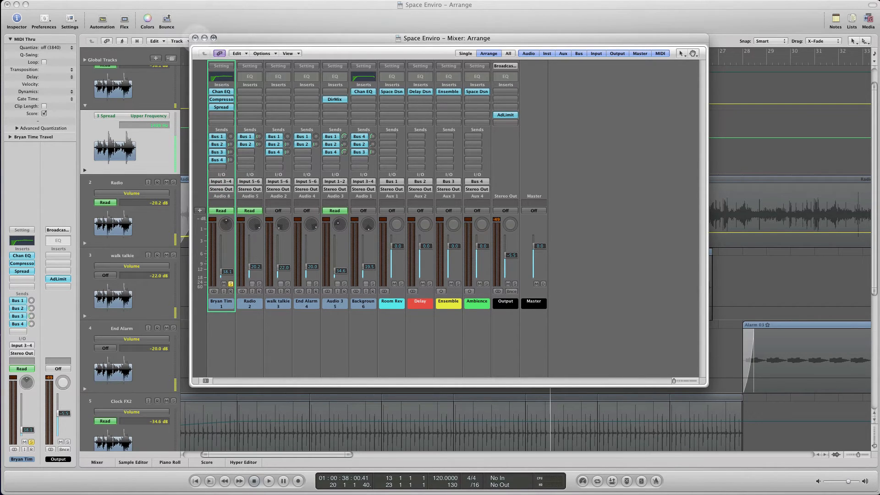
pyautogui.moveTo(230, 38); pyautogui.dragTo(0, 72)
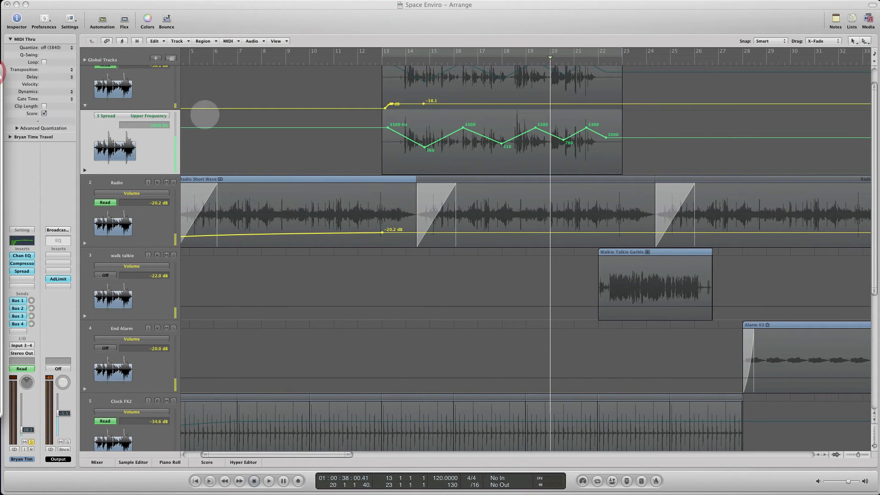
# - Play the voice region from bar 13 with its Stereo Spread window open to check the Upper Frequency automation, and close the plug-in window
pyautogui.click(384, 59)
pyautogui.click(384, 60)
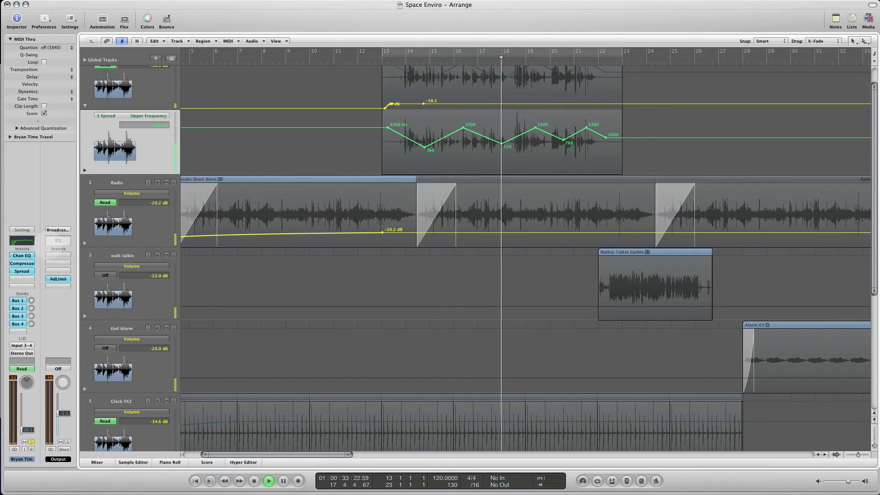
pyautogui.click(22, 271)
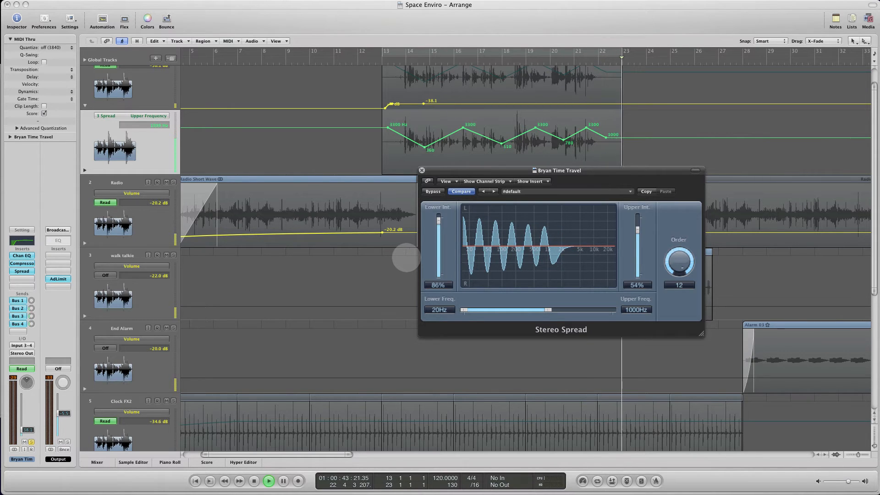
pyautogui.moveTo(516, 170); pyautogui.dragTo(385, 153)
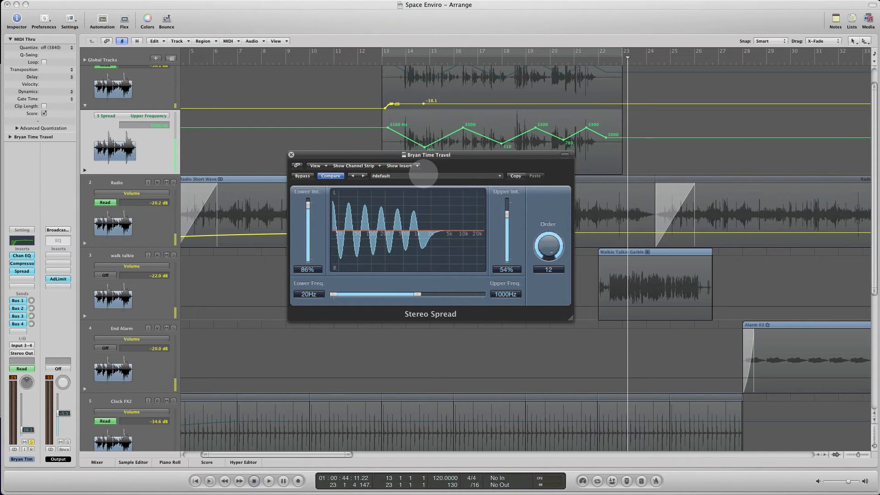
pyautogui.moveTo(379, 155); pyautogui.dragTo(328, 152)
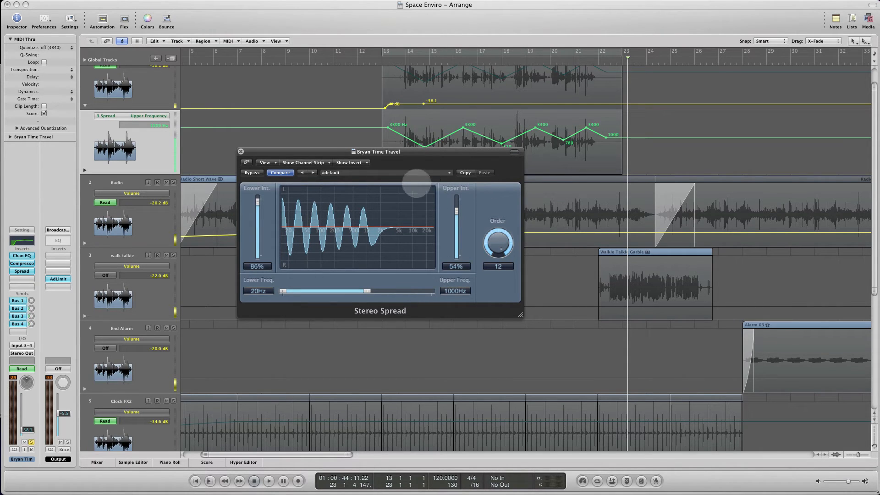
pyautogui.moveTo(393, 151); pyautogui.dragTo(395, 189)
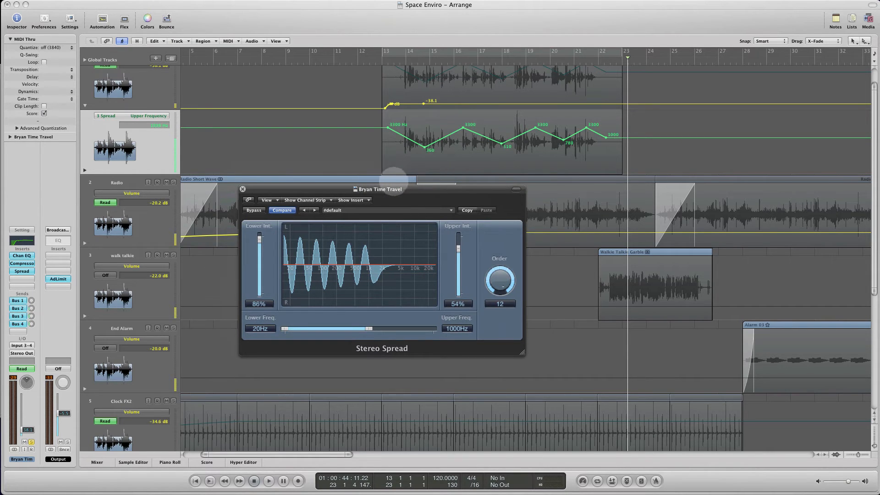
pyautogui.click(242, 189)
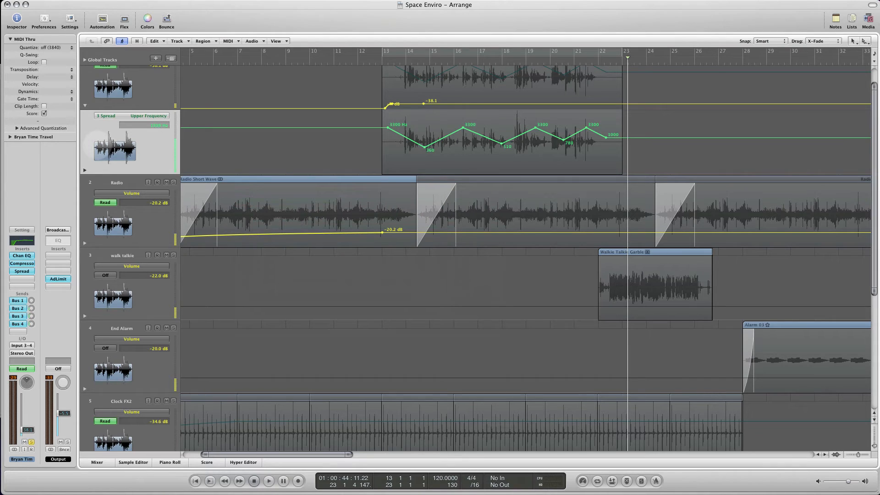
# - Show another automation lane under the first voice track and browse its Main parameters without choosing one
pyautogui.click(85, 170)
pyautogui.click(118, 181)
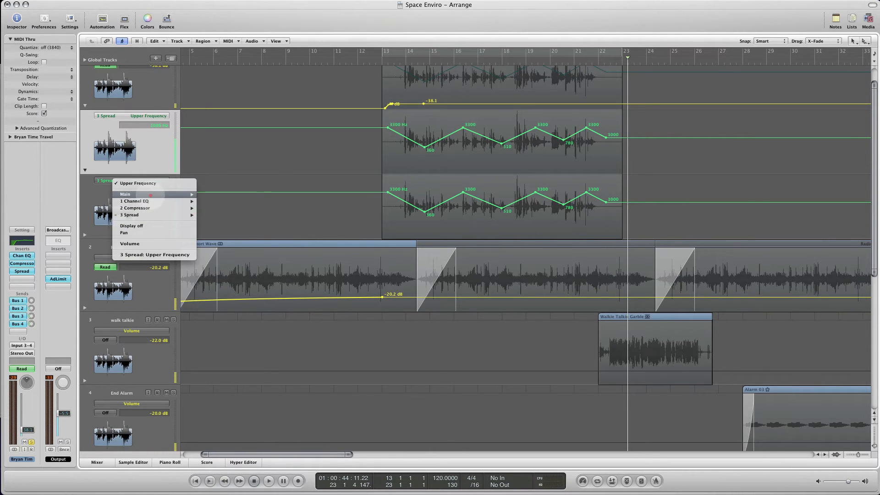
pyautogui.moveTo(189, 197)
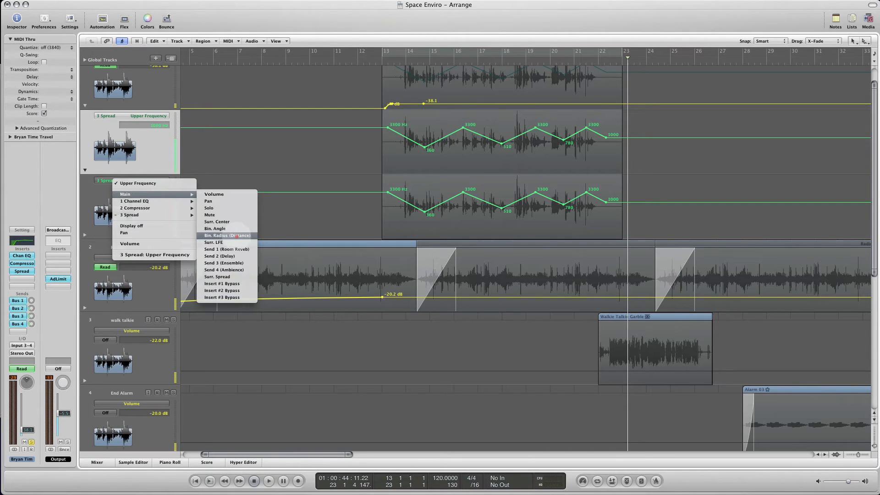
pyautogui.click(96, 193)
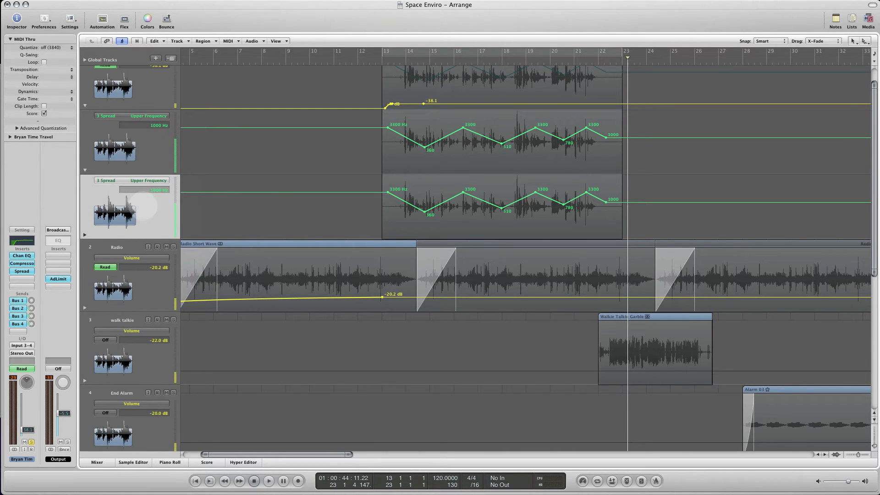
# - Bring the Mixer back over the arrangement so all its channel strips show
pyautogui.moveTo(0, 69); pyautogui.dragTo(691, 120)
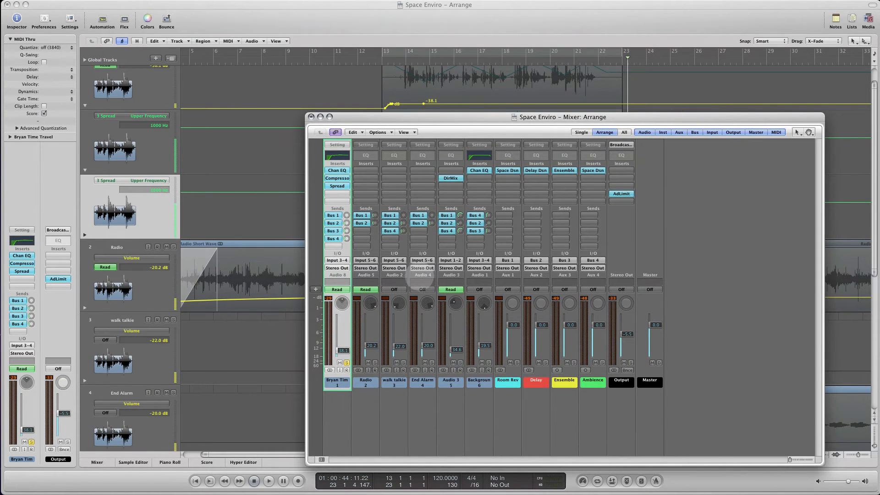
pyautogui.moveTo(395, 117); pyautogui.dragTo(305, 102)
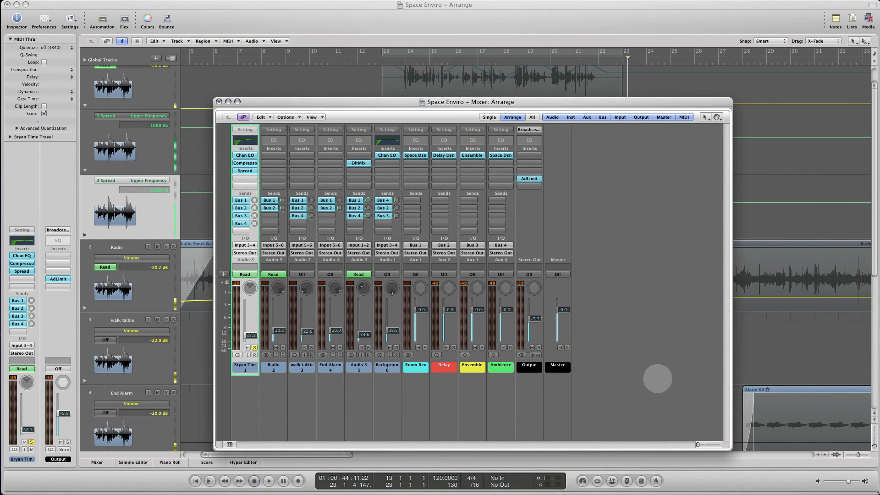
# - Shrink the Mixer window, move it lower and turn on the cycle over the voice region from bar 13 to 23
pyautogui.moveTo(724, 443); pyautogui.dragTo(688, 319)
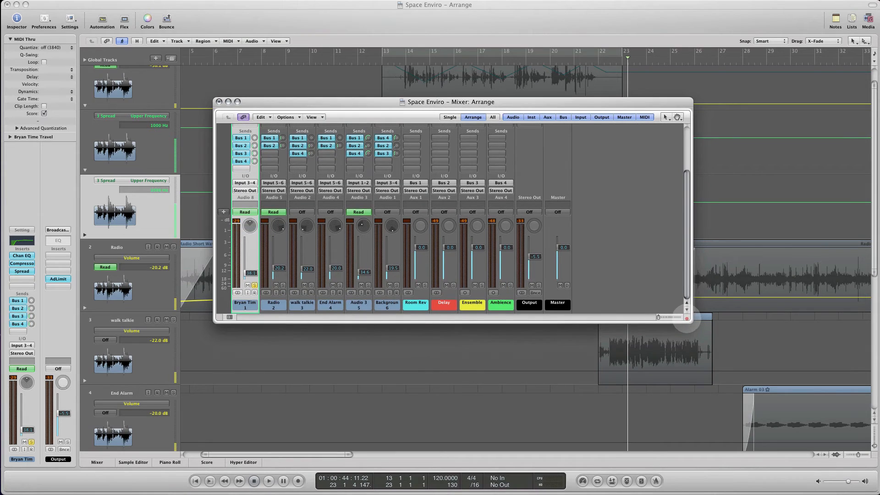
pyautogui.moveTo(367, 97); pyautogui.dragTo(475, 235)
pyautogui.click(403, 50)
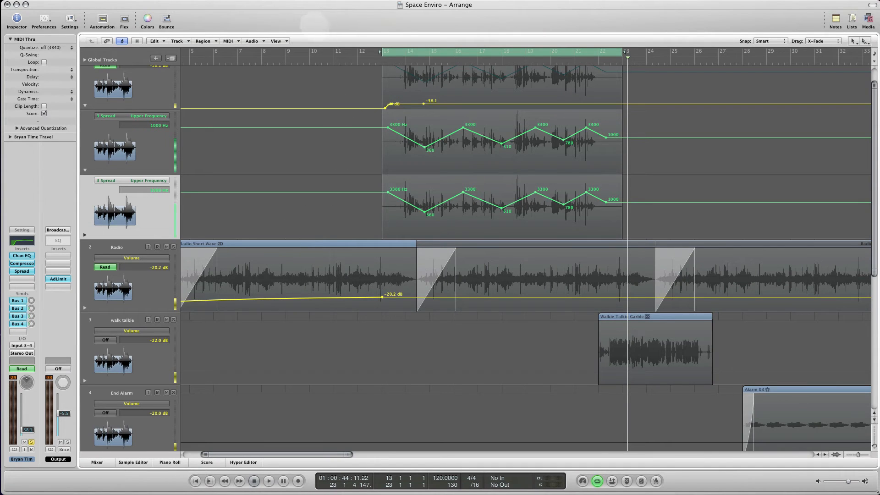
# - Reposition the Arrange and Mixer windows so the Mixer sits just below the first voice track's automation lanes
pyautogui.moveTo(302, 16); pyautogui.dragTo(351, 347)
pyautogui.click(426, 256)
pyautogui.moveTo(425, 255); pyautogui.dragTo(0, 202)
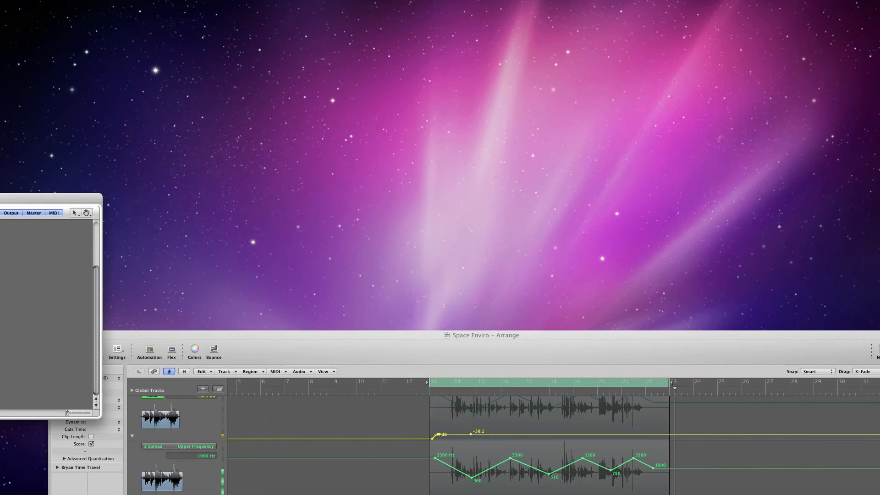
pyautogui.moveTo(369, 333); pyautogui.dragTo(326, 8)
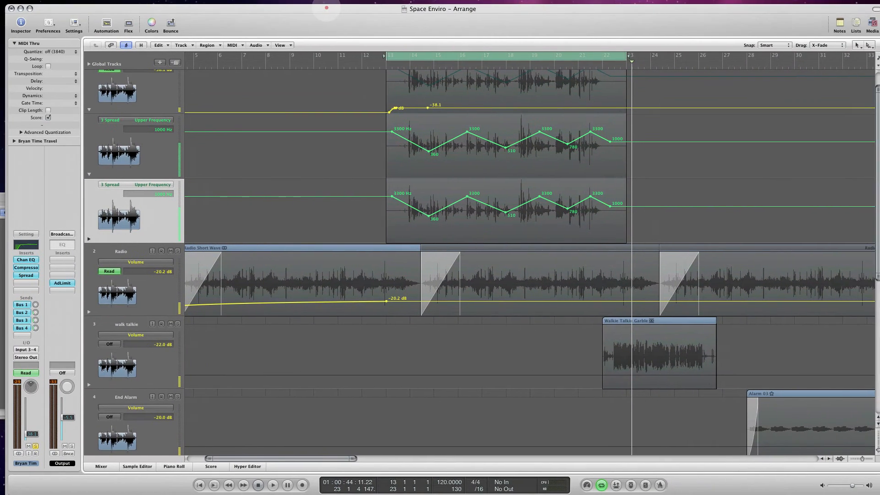
pyautogui.press('super+grave')
pyautogui.moveTo(93, 198); pyautogui.dragTo(398, 250)
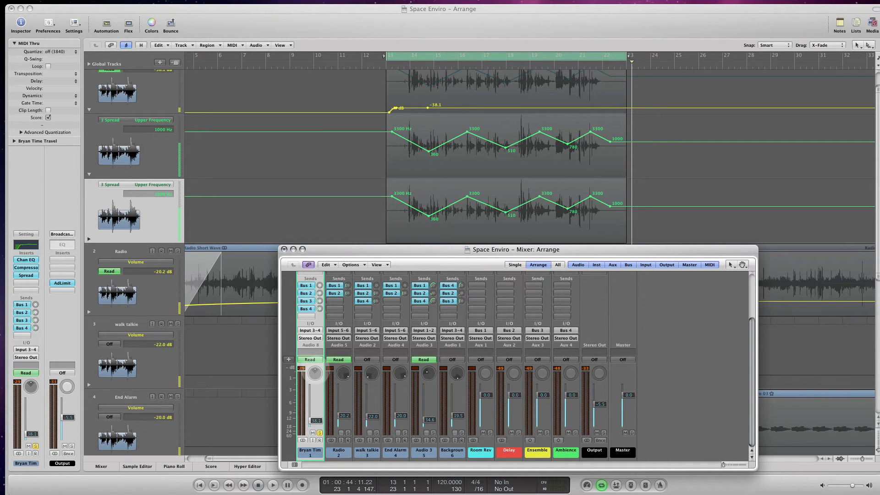
# - Set the first voice channel's automation mode to Touch and record binaural panner movements while the cycled region plays
pyautogui.click(312, 359)
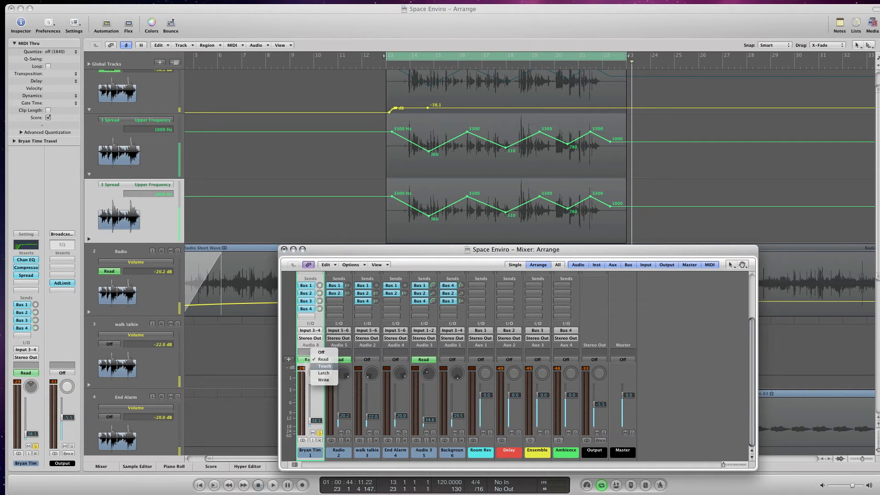
pyautogui.click(318, 366)
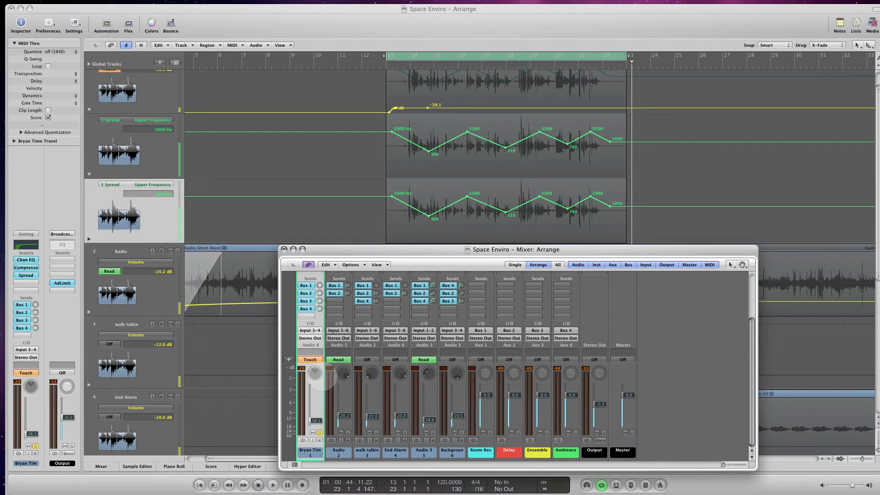
pyautogui.press('space')
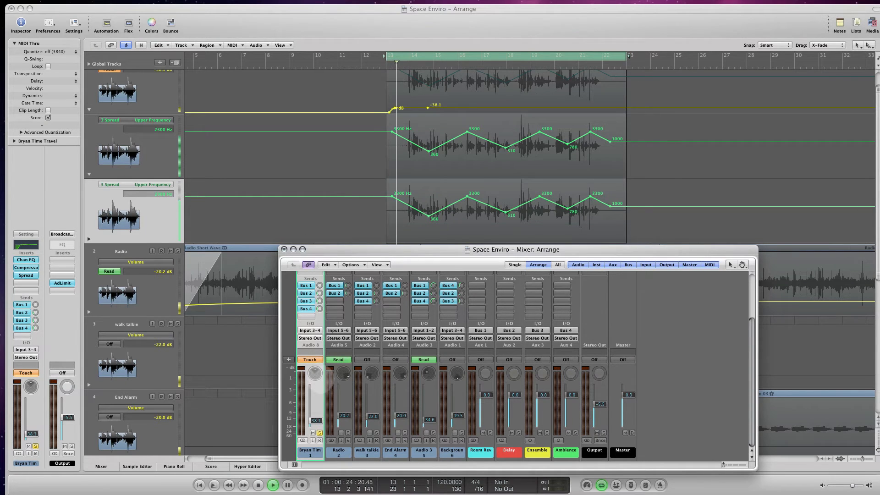
pyautogui.moveTo(317, 371); pyautogui.dragTo(320, 370)
pyautogui.press('space')
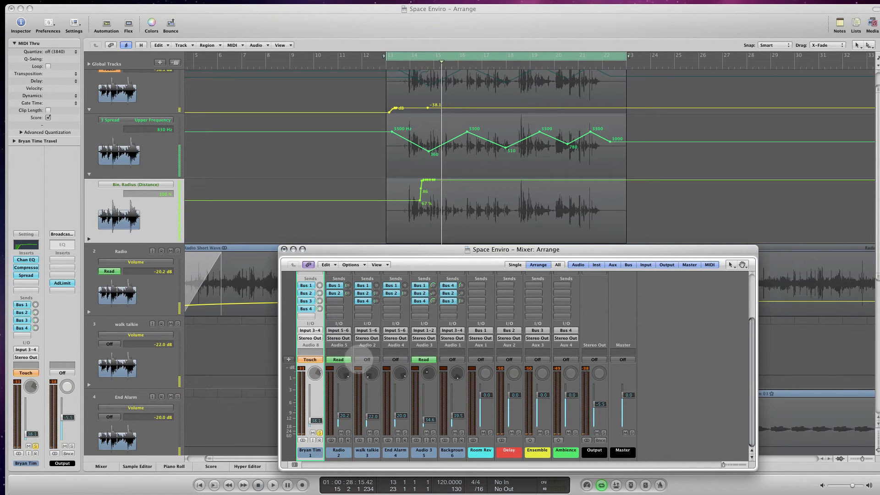
pyautogui.press('space')
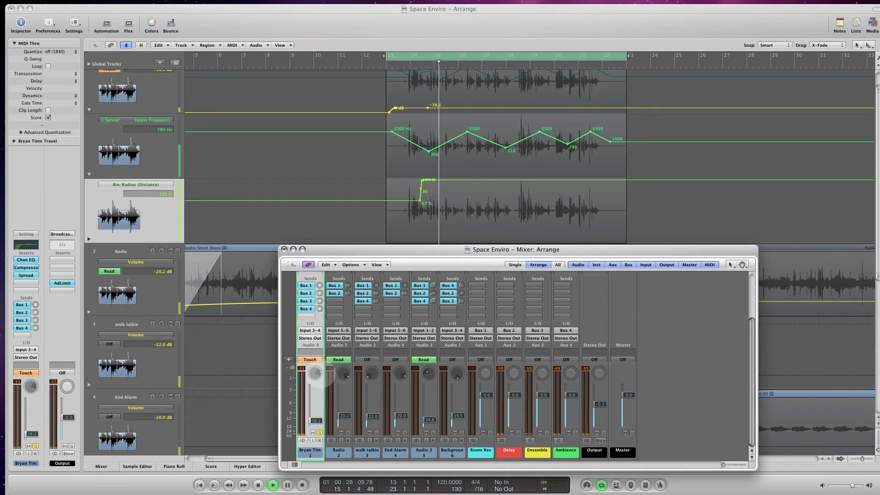
pyautogui.moveTo(318, 379); pyautogui.dragTo(315, 371)
pyautogui.press('space')
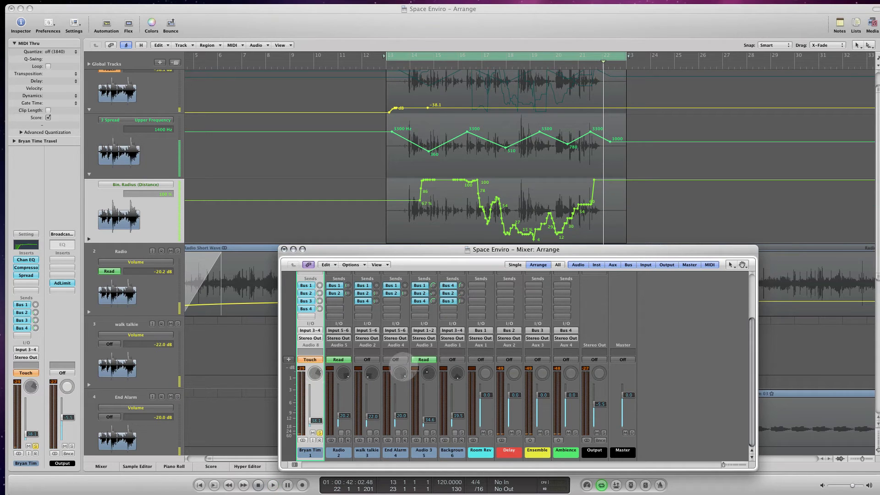
# - Reduce the recorded Bin. Radius curve to a rise from 47 % at bar 13 to 83 % at bar 14
pyautogui.moveTo(389, 251); pyautogui.dragTo(336, 323)
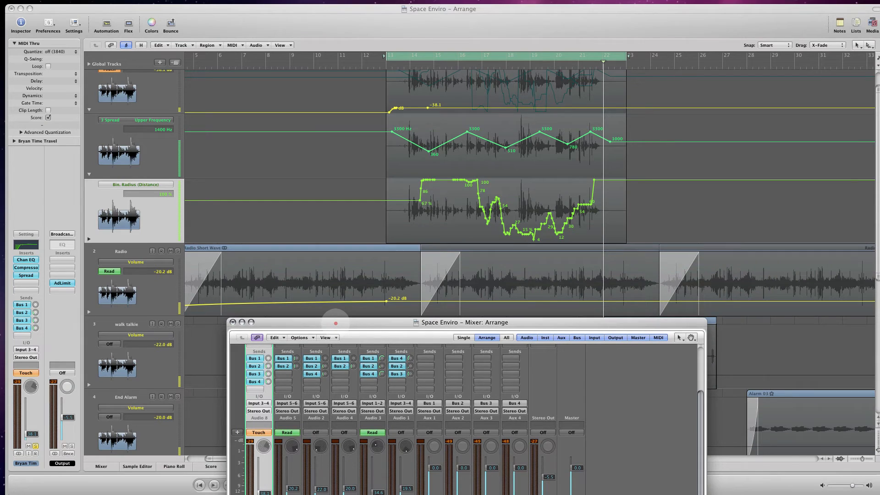
pyautogui.moveTo(419, 201); pyautogui.dragTo(393, 213)
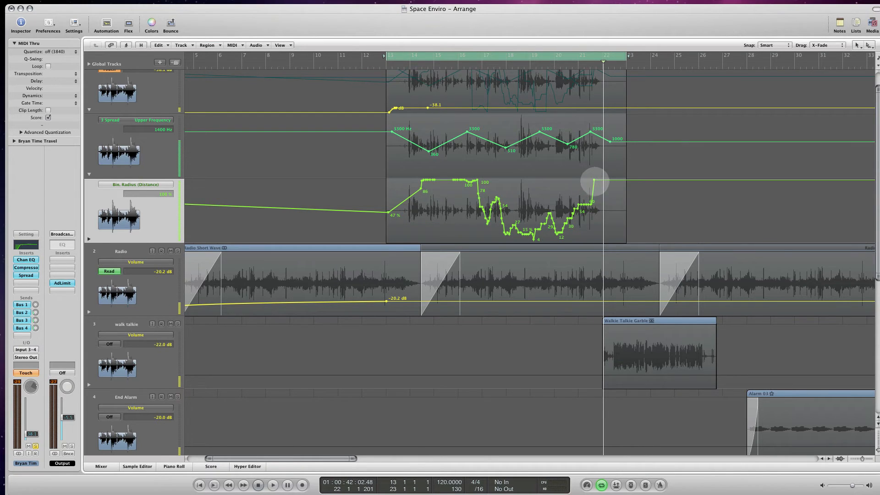
pyautogui.moveTo(594, 180); pyautogui.dragTo(412, 191)
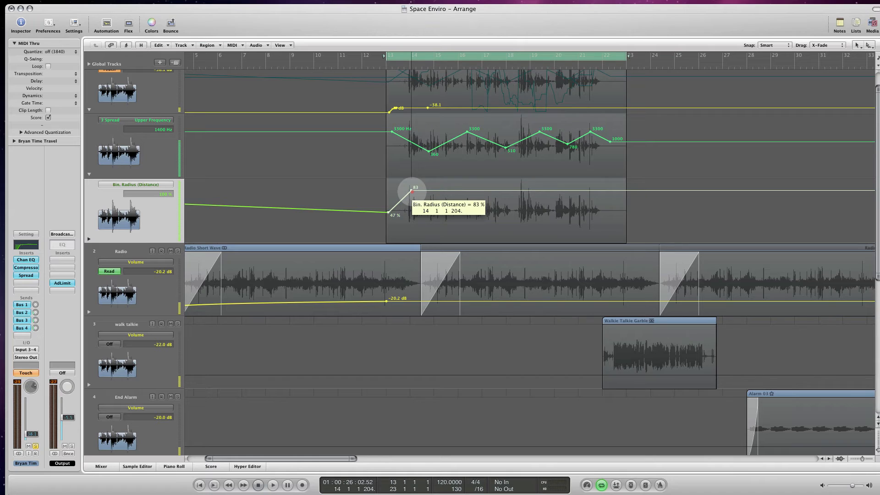
pyautogui.moveTo(412, 190); pyautogui.dragTo(413, 191)
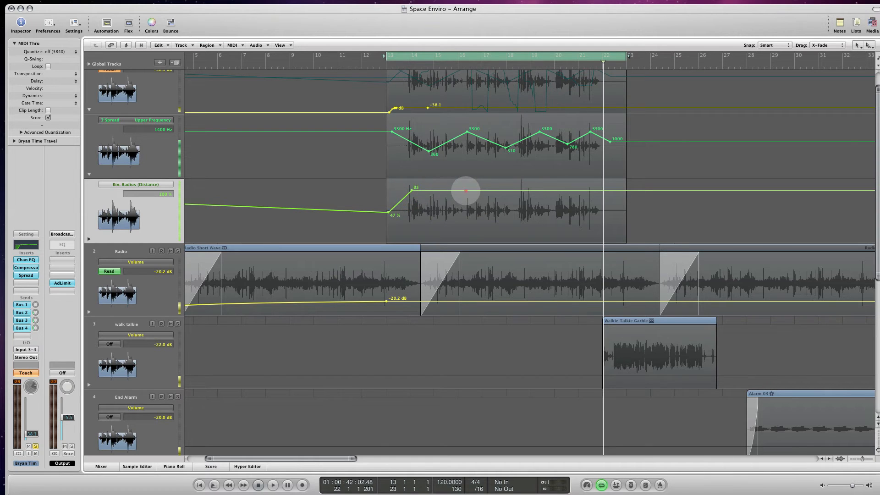
# - Add Bin. Radius points of 83 % near bar 16, 66 % near 17, 59 % past 18, 85 % near 20 and 58 % at 22
pyautogui.click(465, 190)
pyautogui.click(551, 189)
pyautogui.moveTo(514, 191); pyautogui.dragTo(523, 207)
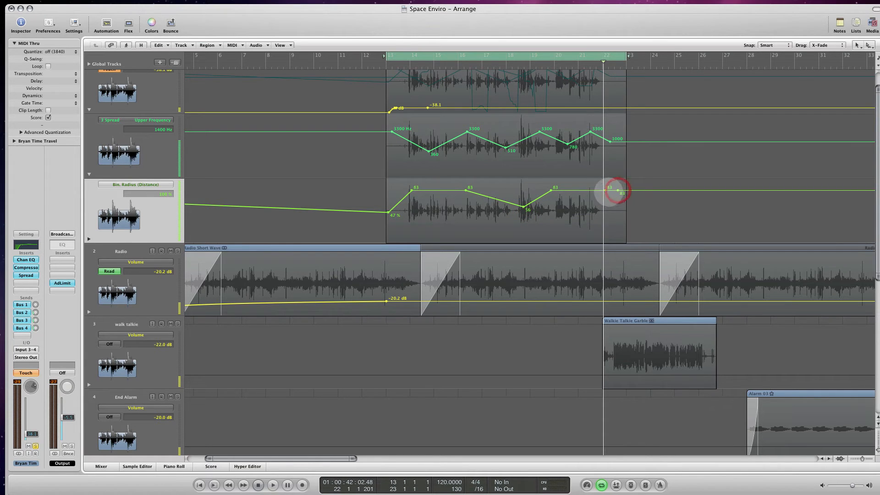
pyautogui.moveTo(605, 190); pyautogui.dragTo(605, 208)
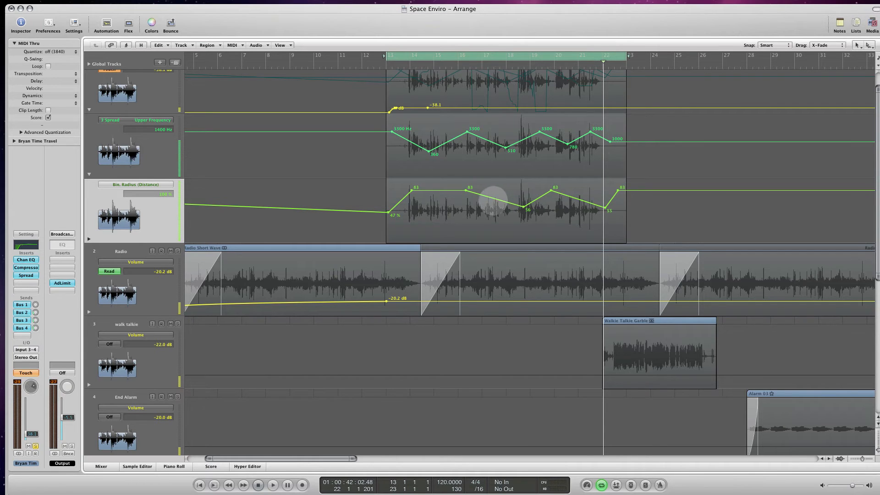
pyautogui.moveTo(494, 198); pyautogui.dragTo(494, 198)
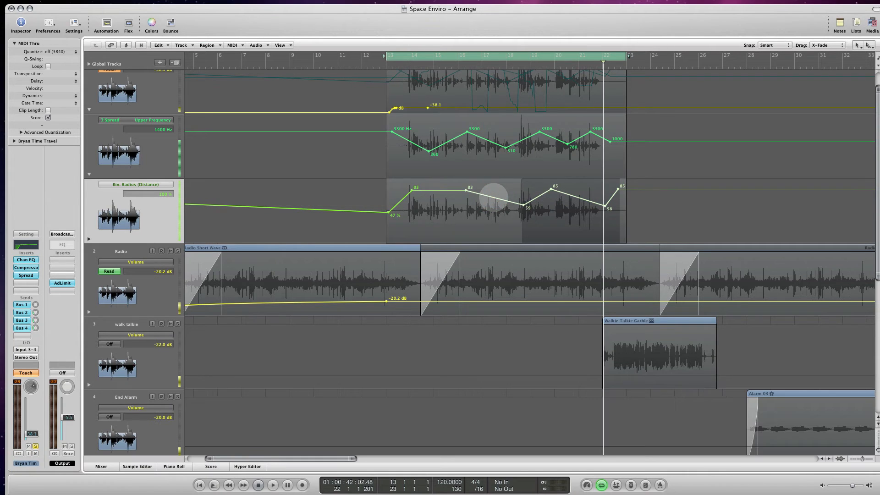
pyautogui.keyDown('super'); pyautogui.click(485, 201); pyautogui.keyUp('super')
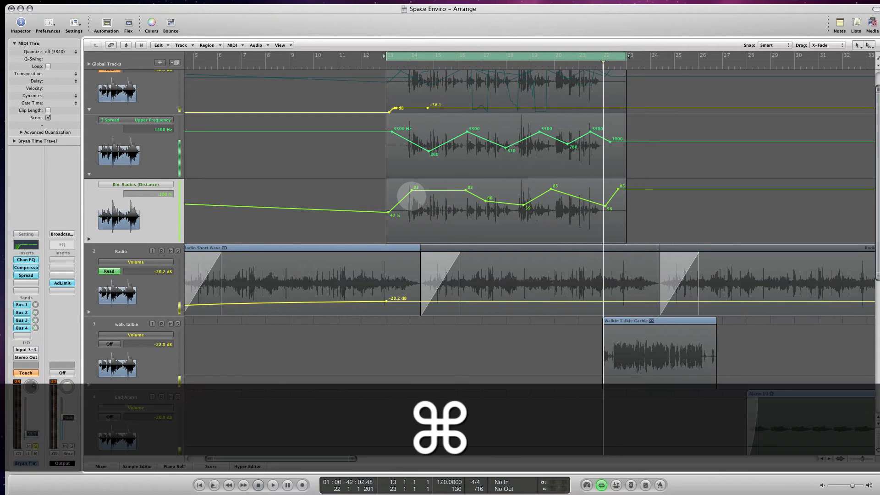
# - Bend the Bin. Radius segments into smooth curves with a 74 % point at bar 15 and a closing 51 % point at bar 22
pyautogui.moveTo(407, 196)
pyautogui.mouseDown()
pyautogui.moveTo(394, 191)
pyautogui.moveTo(413, 197)
pyautogui.moveTo(432, 190)
pyautogui.mouseUp()
pyautogui.click(433, 192)
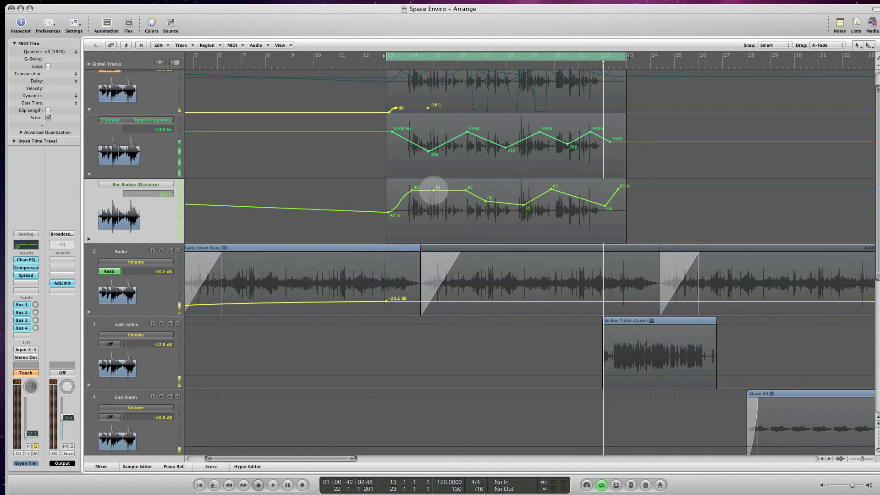
pyautogui.moveTo(434, 191); pyautogui.dragTo(624, 187)
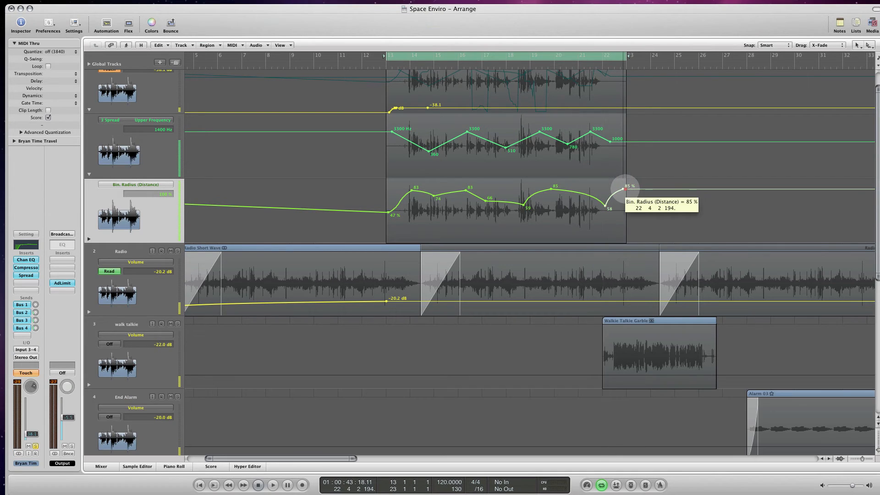
pyautogui.click(624, 188)
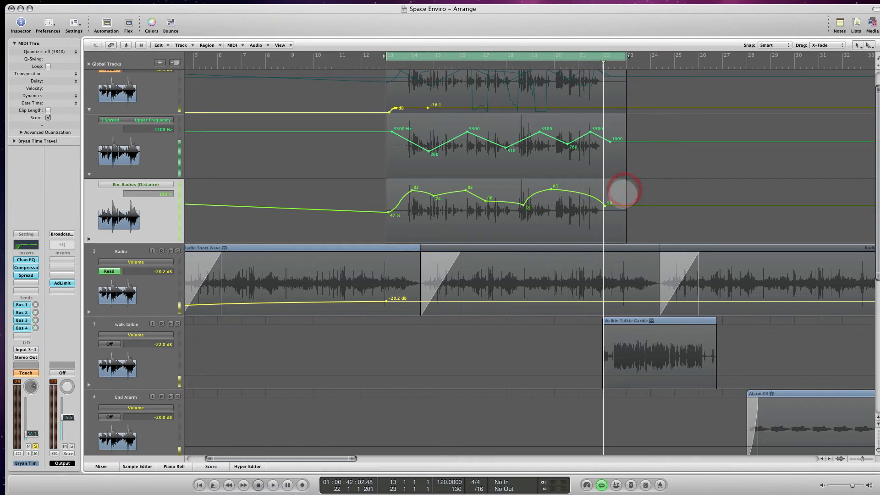
pyautogui.moveTo(606, 206); pyautogui.dragTo(605, 210)
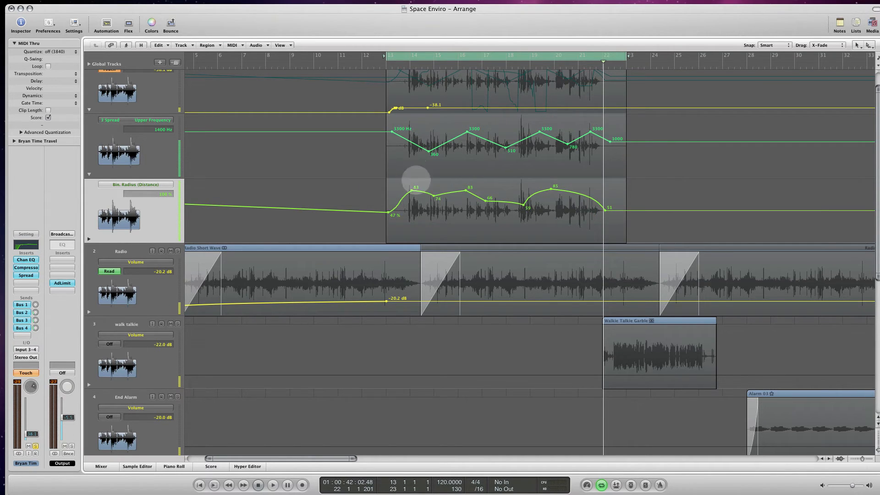
# - Play the cycled voice region to check the Bin. Radius automation, and turn the cycle off
pyautogui.press('space')
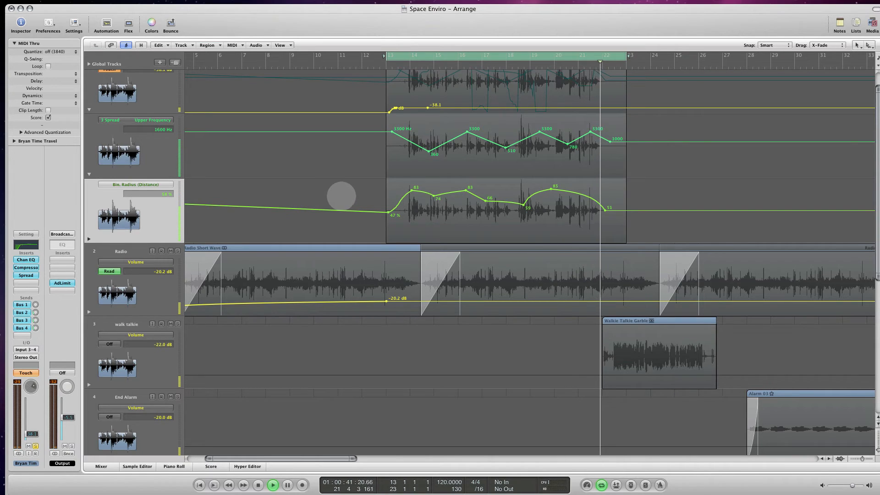
pyautogui.press('space')
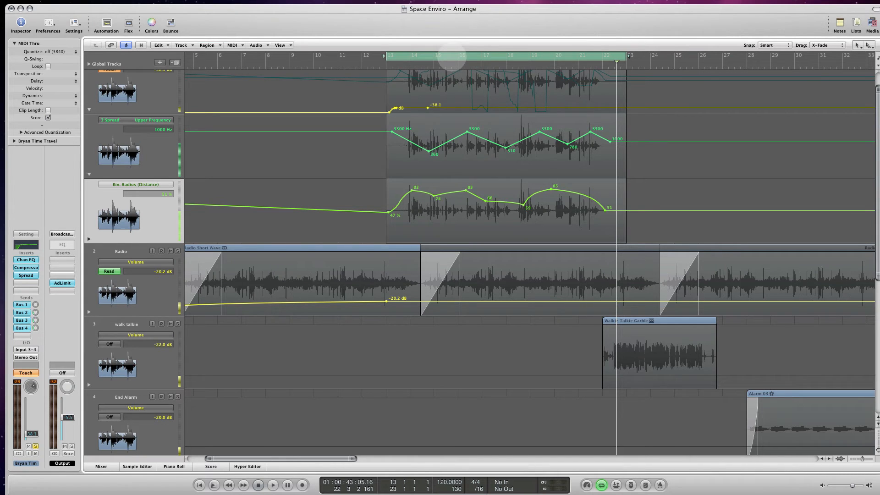
pyautogui.click(451, 56)
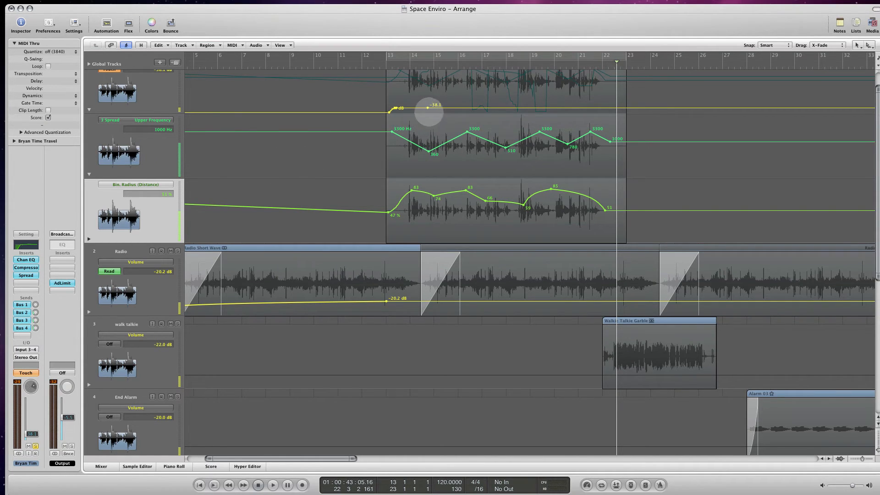
# - Delete the surplus Volume points after the voice's fade-up and raise the remaining level to -27.9 dB
pyautogui.moveTo(428, 108)
pyautogui.mouseDown()
pyautogui.moveTo(373, 112)
pyautogui.moveTo(425, 109)
pyautogui.mouseUp()
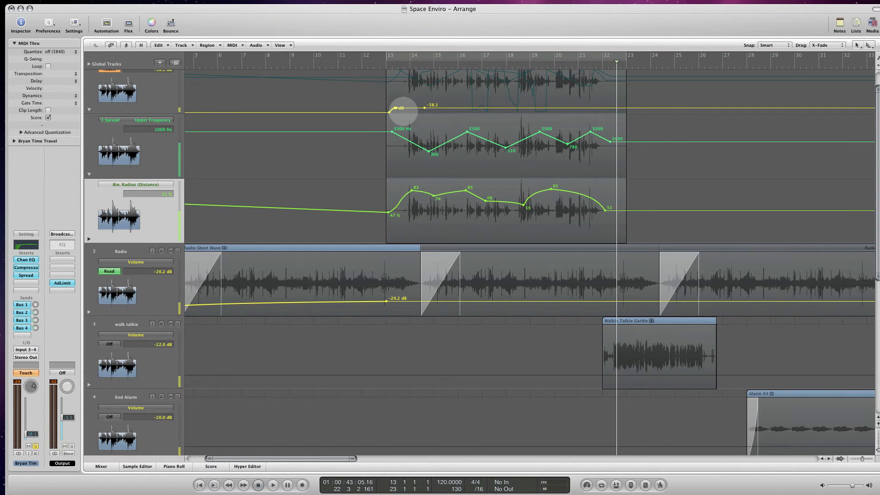
pyautogui.scroll(10, 406, 113)
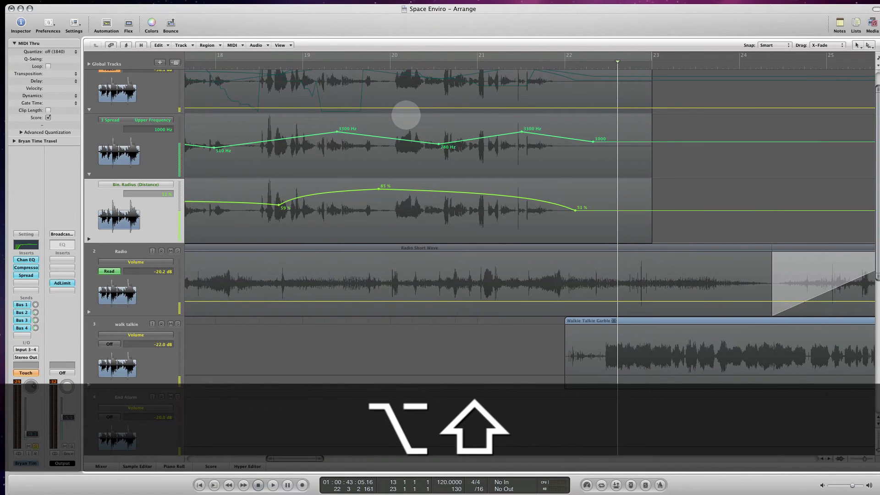
pyautogui.hscroll(-5, 406, 125)
pyautogui.hscroll(-8, 406, 125)
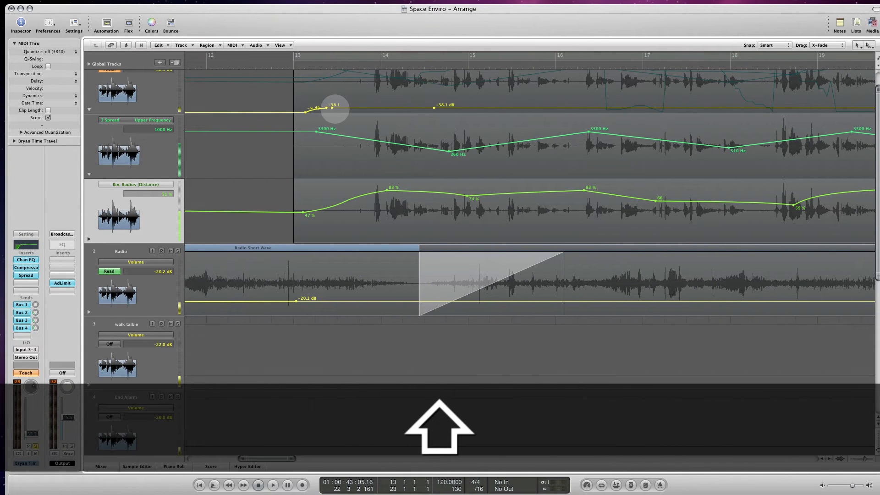
pyautogui.click(329, 108)
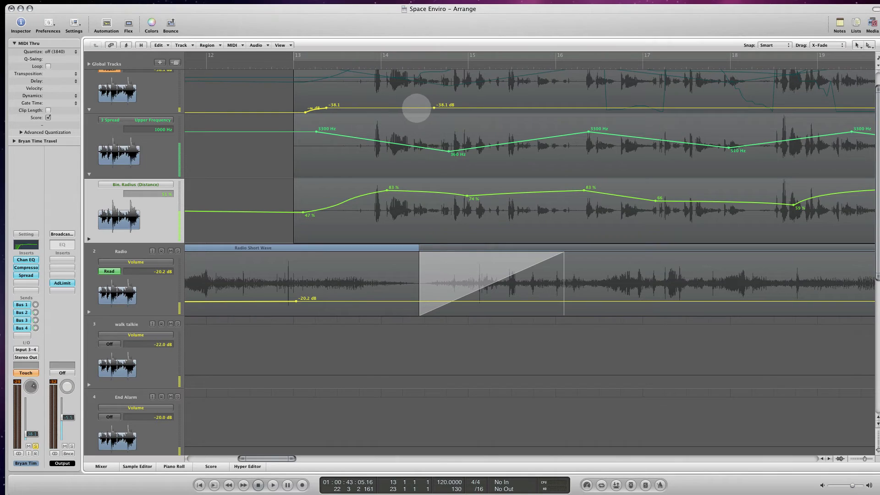
pyautogui.click(433, 107)
pyautogui.moveTo(399, 106); pyautogui.dragTo(402, 103)
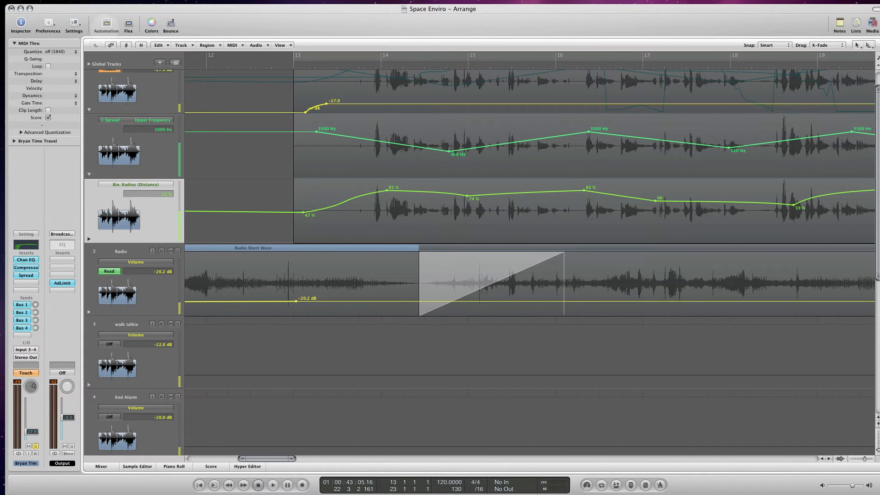
# - Hide the track automation, bring the whole arrangement into view and play the soloed voice from bar 13
pyautogui.click(106, 22)
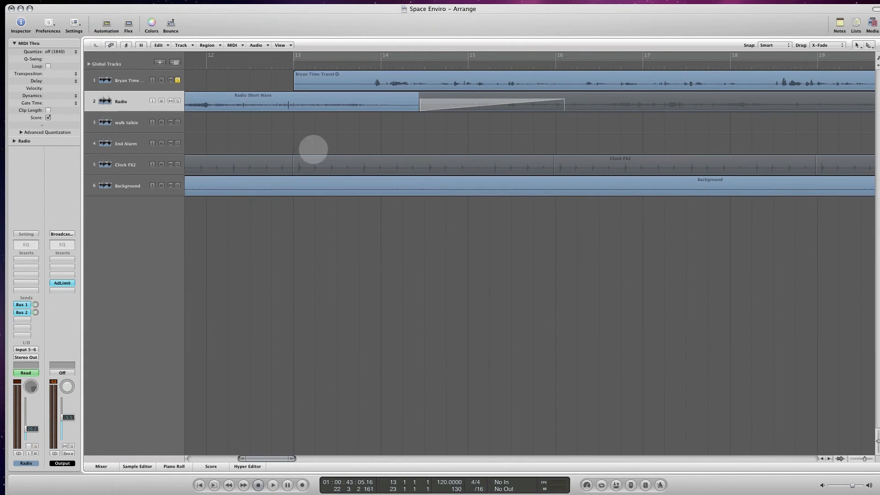
pyautogui.scroll(-10, 316, 158)
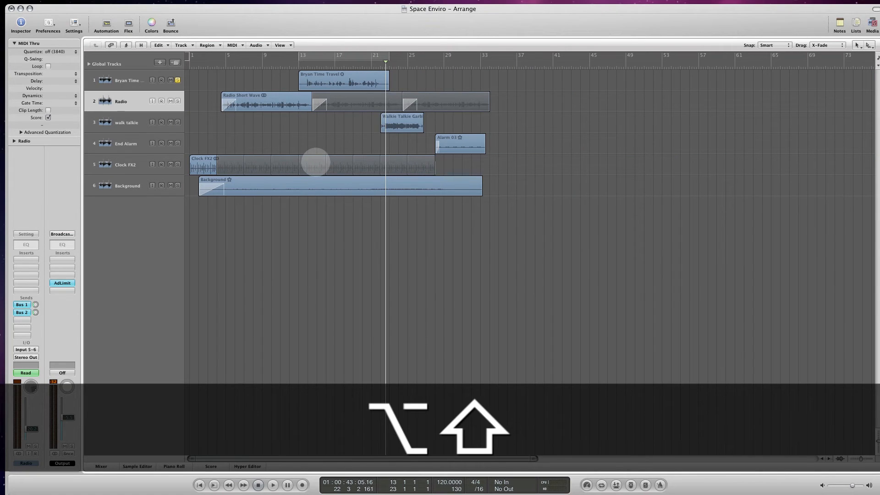
pyautogui.doubleClick(296, 64)
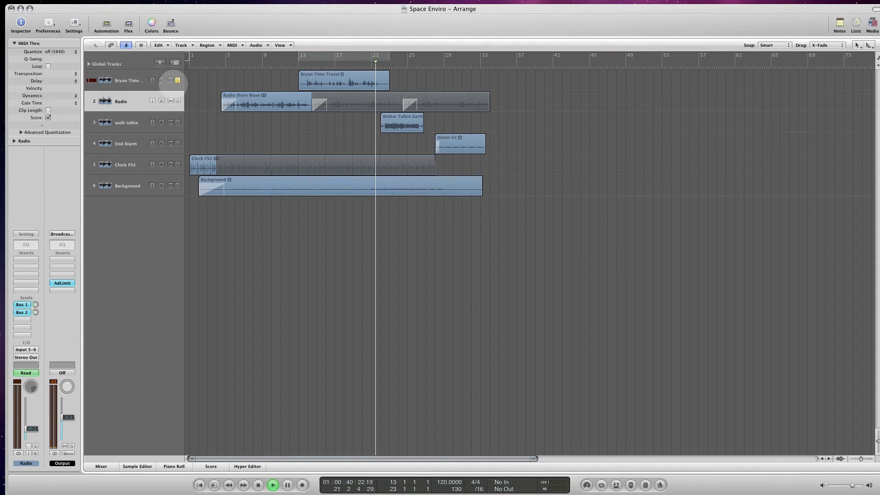
pyautogui.press('space')
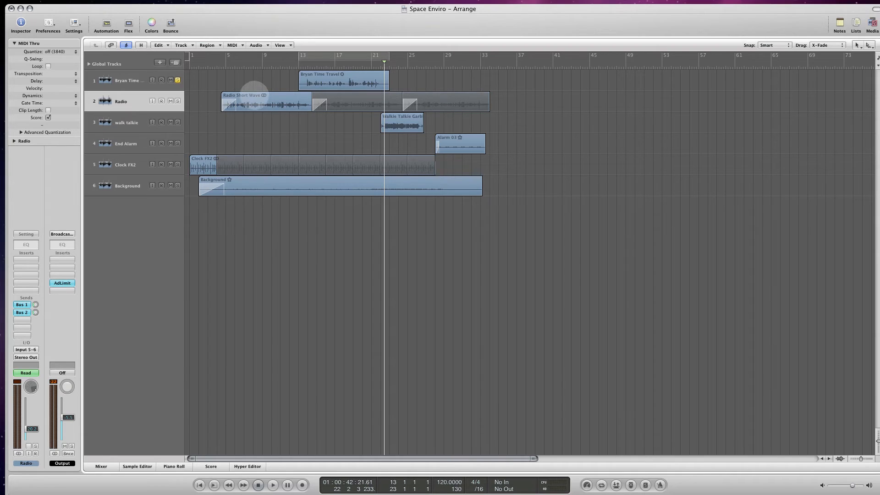
# - Turn off the voice track's solo and play the full mix from the beginning
pyautogui.click(220, 64)
pyautogui.click(232, 63)
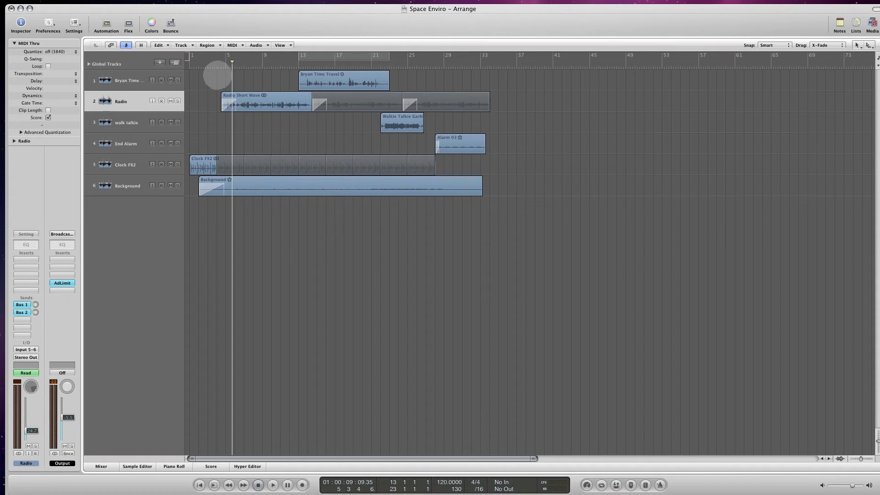
pyautogui.press('Return')
pyautogui.press('space')
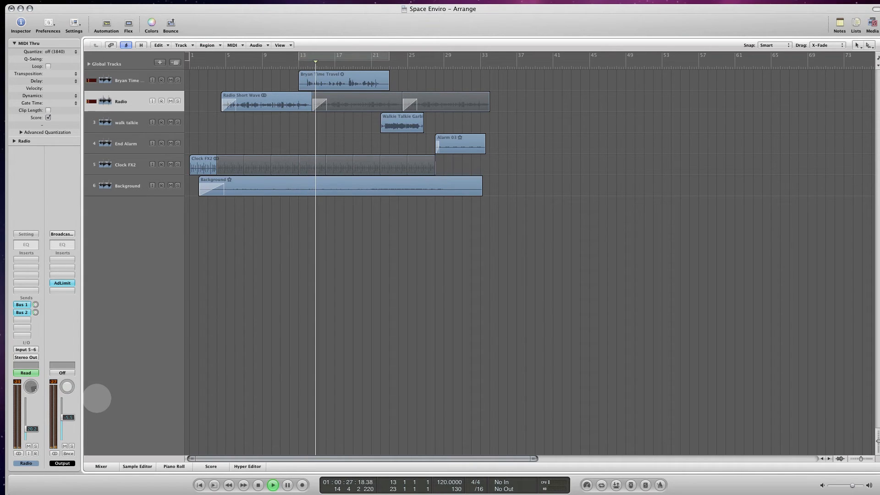
pyautogui.press('space')
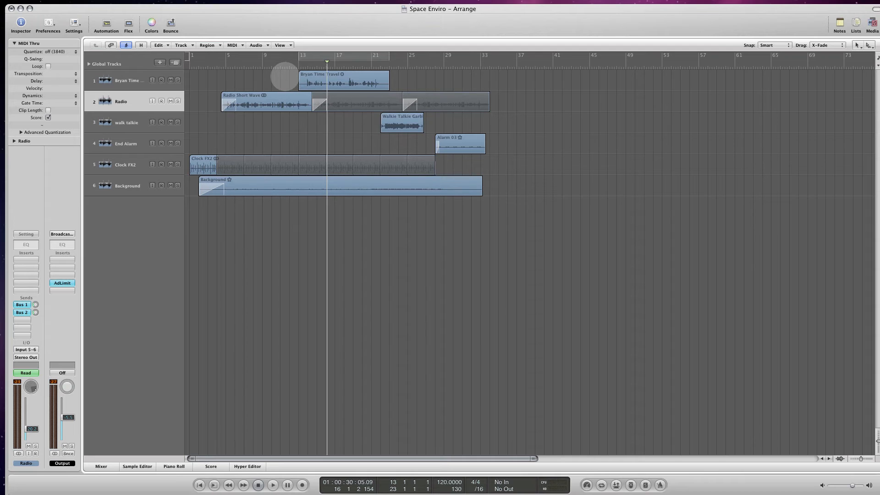
# - Show the track automation and shift the voice's Volume fade-up points to about bars 13.8 and 14.4
pyautogui.press('a')
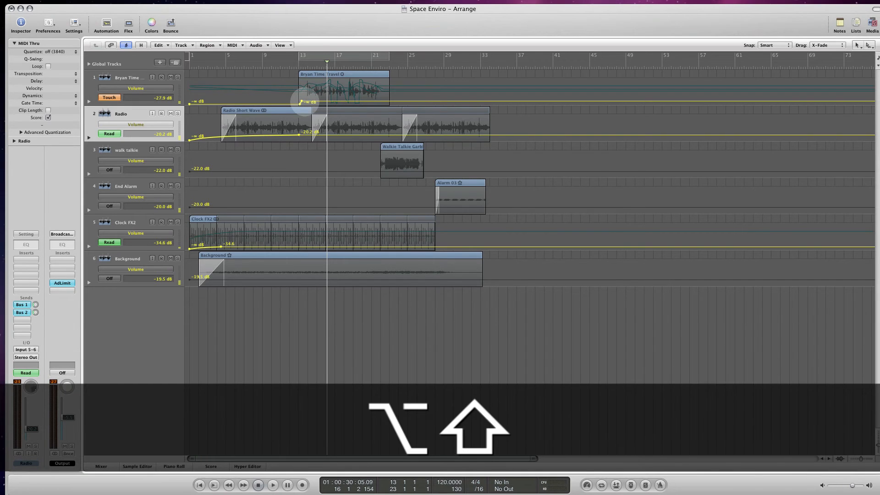
pyautogui.scroll(6, 304, 94)
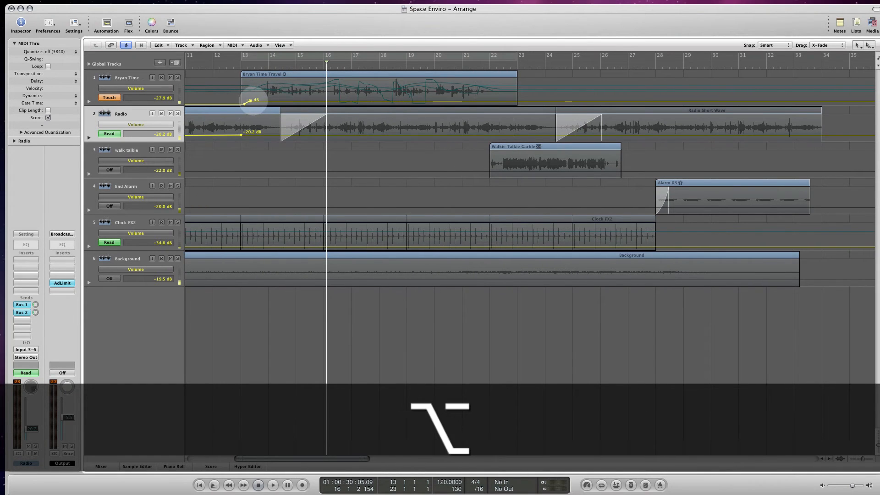
pyautogui.moveTo(250, 101)
pyautogui.mouseDown()
pyautogui.moveTo(279, 96)
pyautogui.moveTo(246, 104)
pyautogui.moveTo(263, 104)
pyautogui.mouseUp()
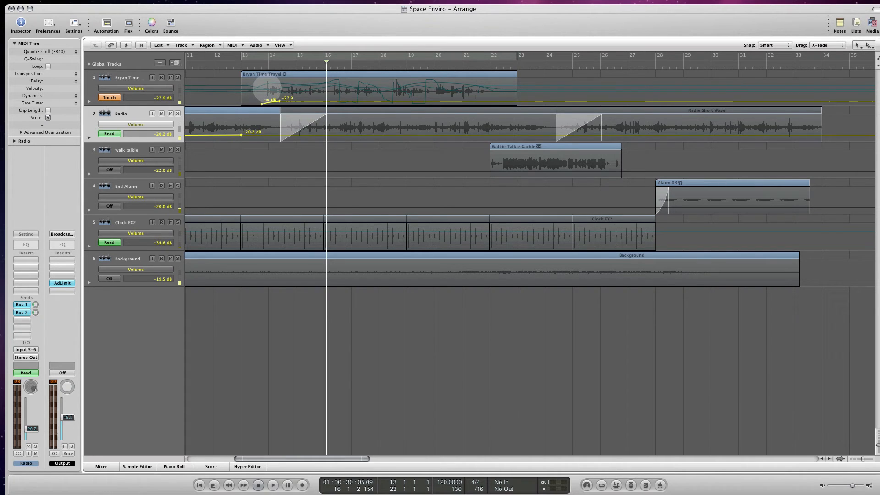
# - Switch the voice track's automation mode to Read and play from about bar 13.5 to check the fade-up
pyautogui.scroll(3, 269, 89)
pyautogui.scroll(1, 267, 93)
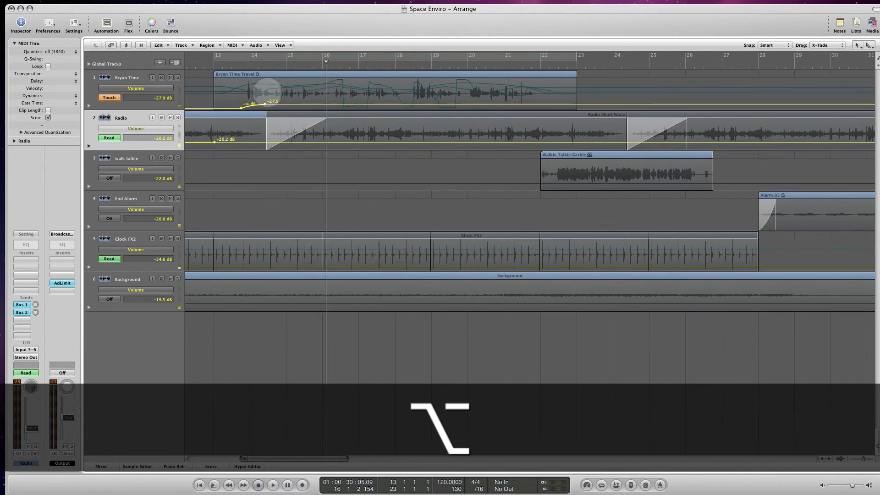
pyautogui.scroll(2, 268, 90)
pyautogui.scroll(2, 266, 92)
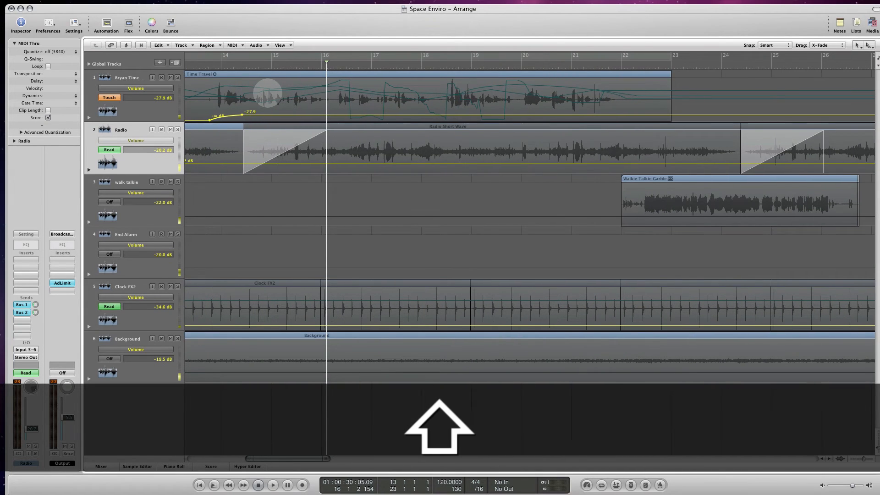
pyautogui.hscroll(-5, 267, 93)
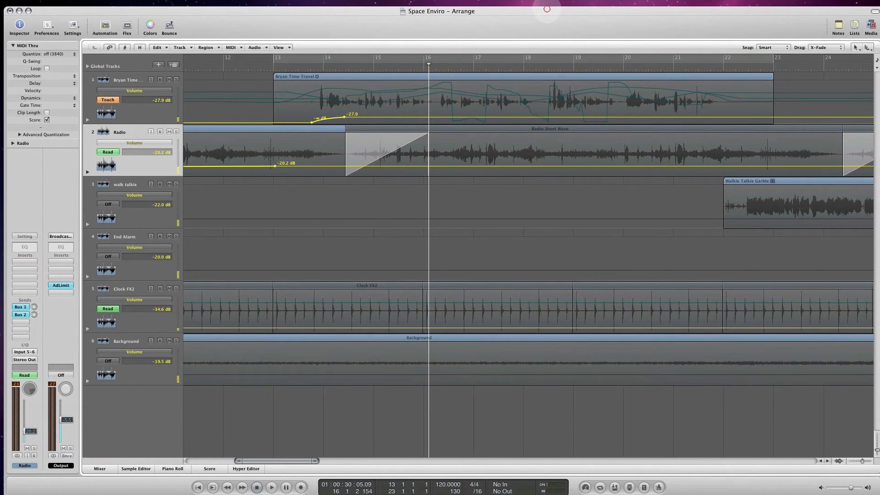
pyautogui.click(110, 99)
pyautogui.click(121, 92)
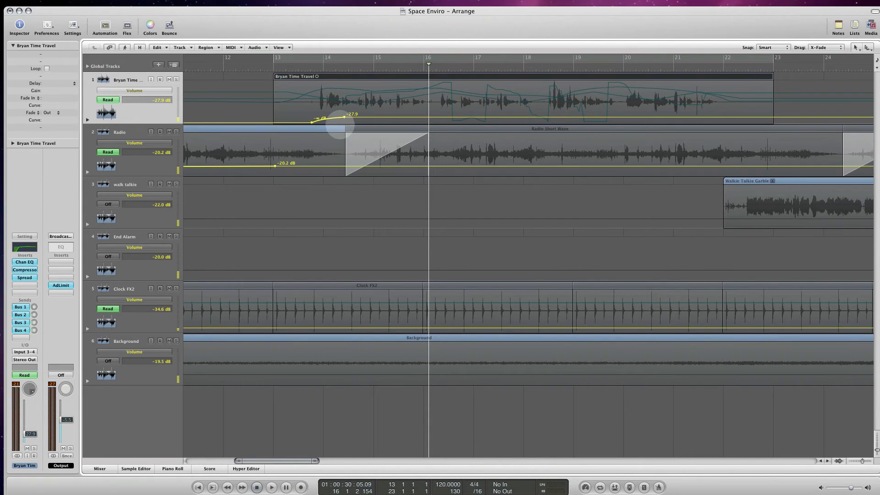
pyautogui.click(300, 64)
pyautogui.press('space')
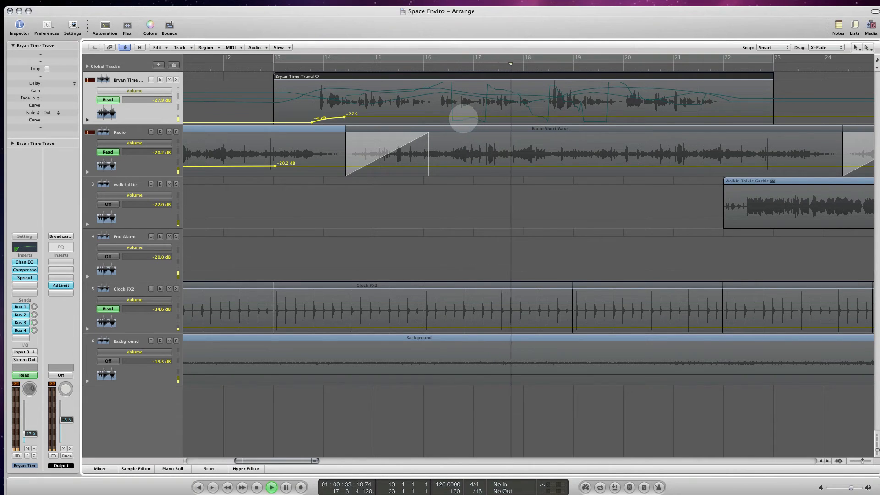
pyautogui.press('space')
# - Add a curved Volume swell to the voice from about bar 15 to 18, peaking at -17.6 dB near bar 16.5
pyautogui.click(452, 117)
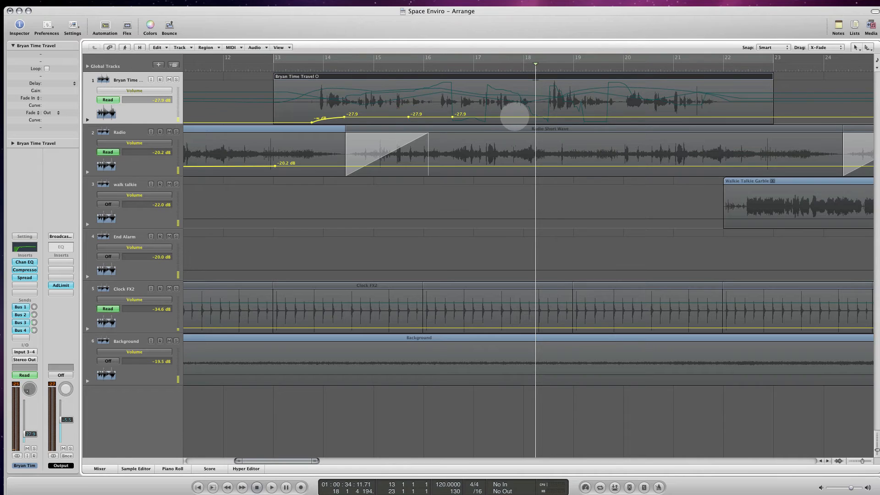
pyautogui.click(531, 117)
pyautogui.moveTo(453, 117); pyautogui.dragTo(456, 110)
pyautogui.press('alt')
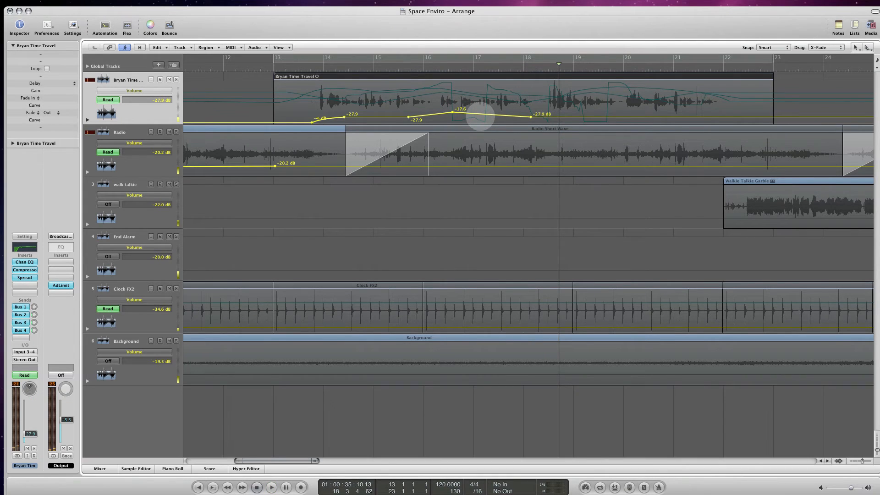
pyautogui.press('super')
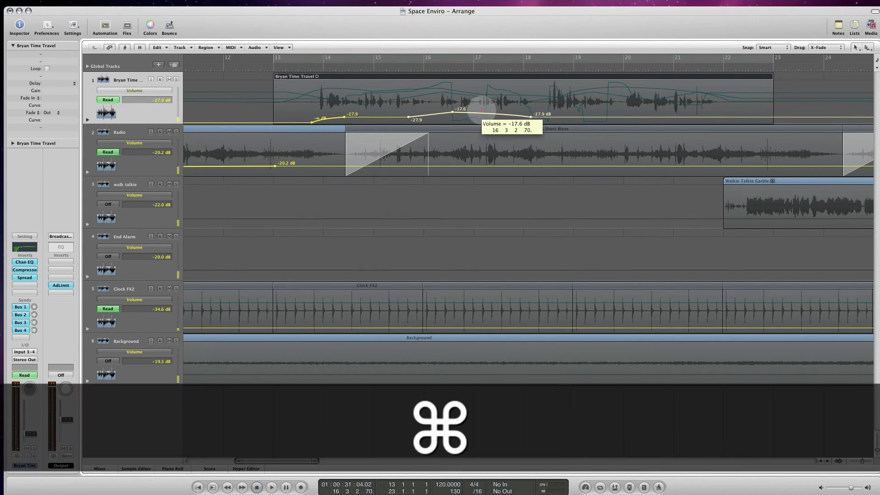
pyautogui.moveTo(424, 109); pyautogui.dragTo(381, 118)
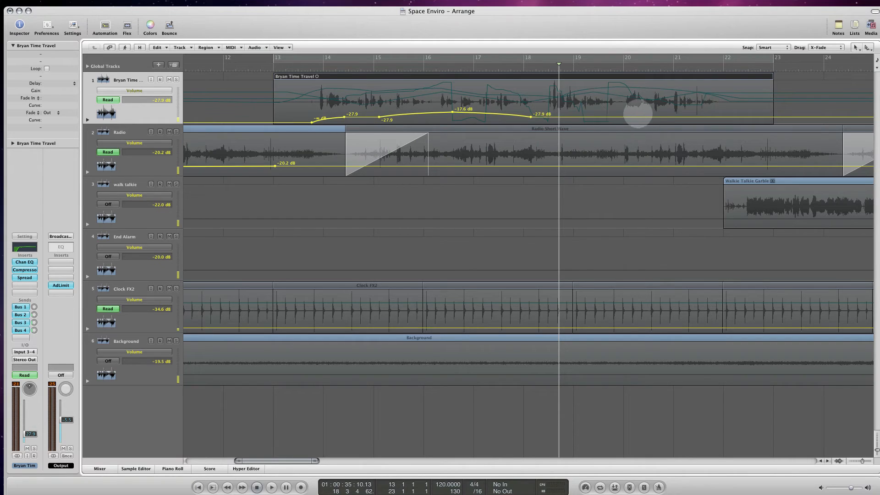
# - Widen the voice's Volume swell to about bars 14.6 to 18.5 and raise its peak to -14.5 dB
pyautogui.moveTo(530, 117); pyautogui.dragTo(551, 118)
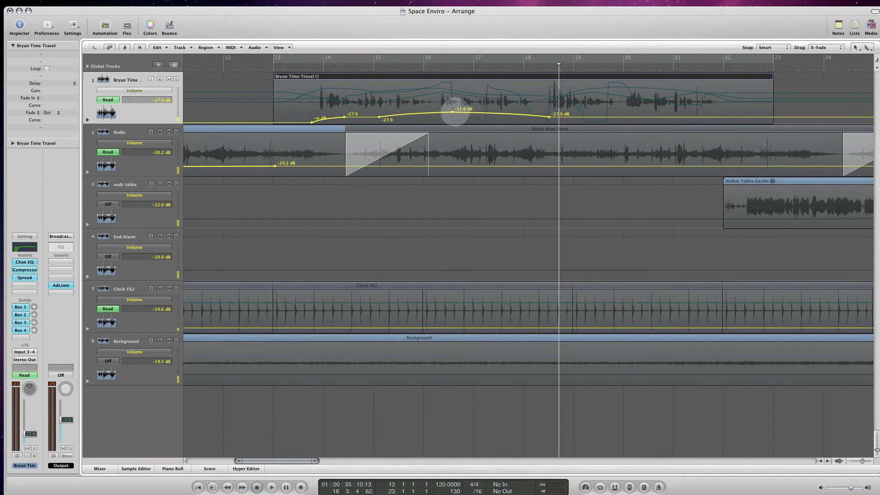
pyautogui.moveTo(453, 111); pyautogui.dragTo(452, 110)
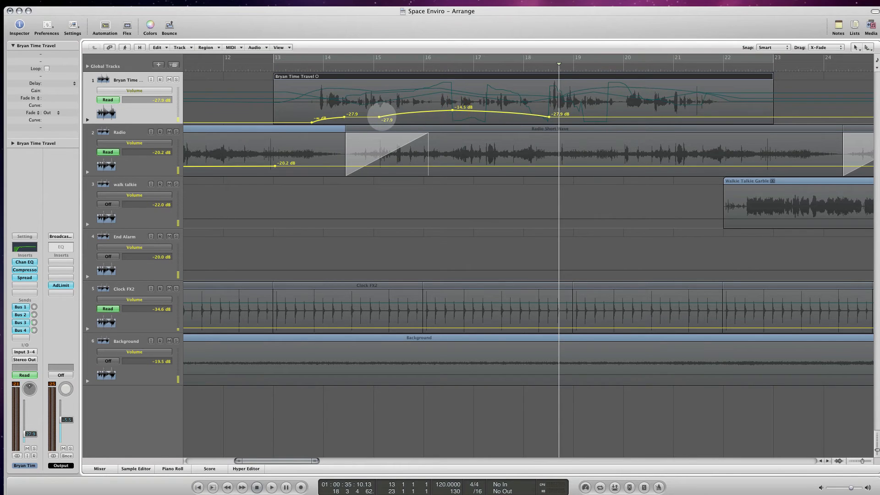
pyautogui.moveTo(379, 116); pyautogui.dragTo(356, 117)
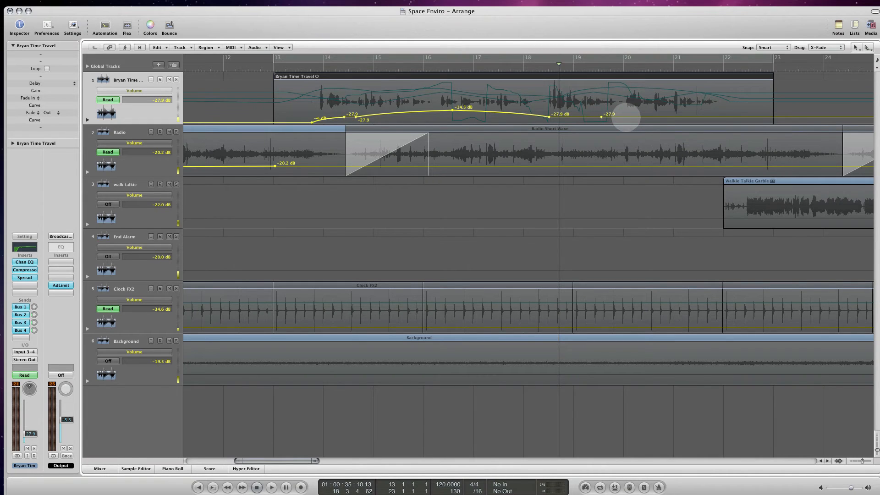
# - Add a second curved Volume swell to the voice from about bar 19 to 20.2, peaking at -16.9 dB
pyautogui.click(571, 117)
pyautogui.moveTo(600, 117); pyautogui.dragTo(634, 118)
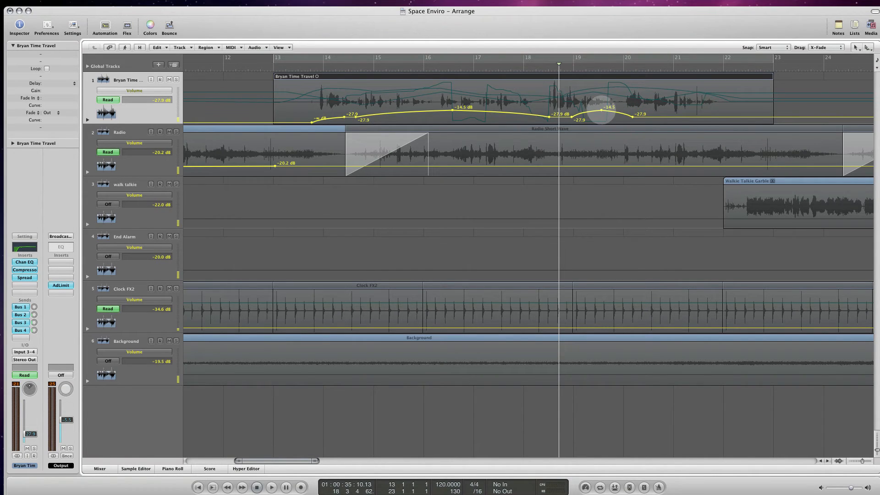
pyautogui.moveTo(602, 111); pyautogui.dragTo(602, 112)
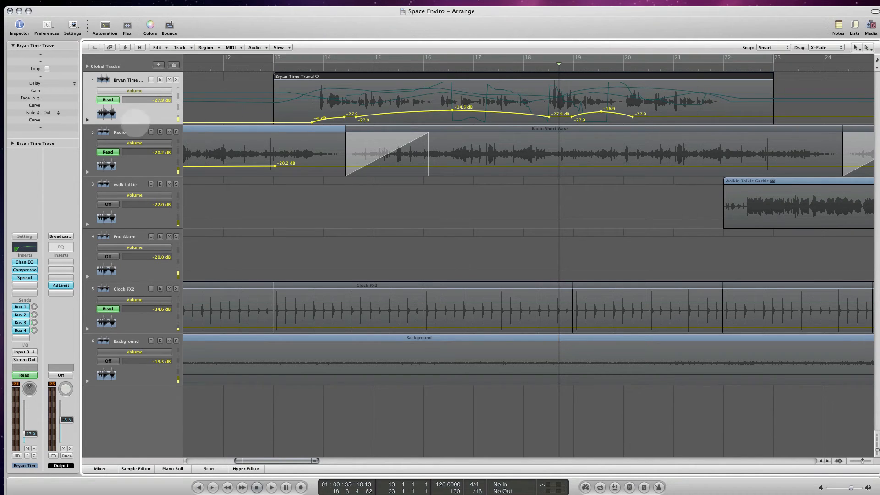
# - Reveal the voice's Bin. Angle, Bin. Radius and Spread Upper Frequency automation lanes
pyautogui.click(88, 119)
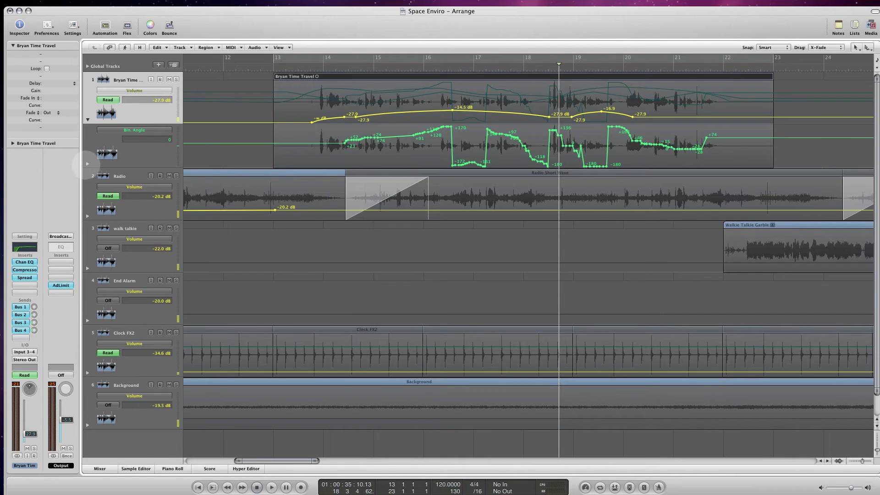
pyautogui.click(88, 163)
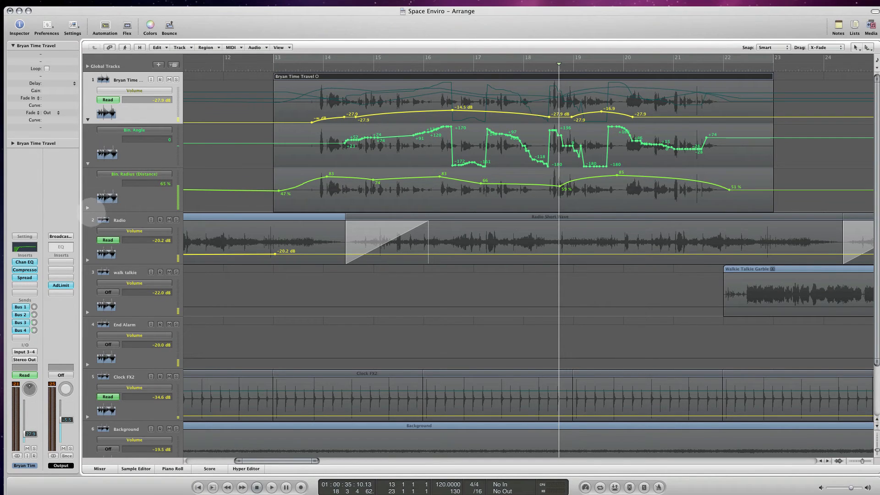
pyautogui.click(88, 207)
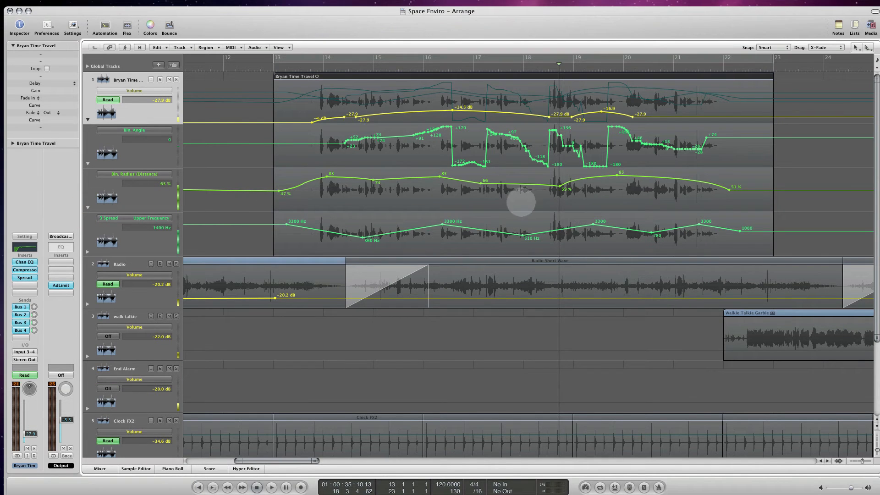
# - Add another automation lane to the voice track and set it to Send 2 (Delay)
pyautogui.scroll(-2, 180, 172)
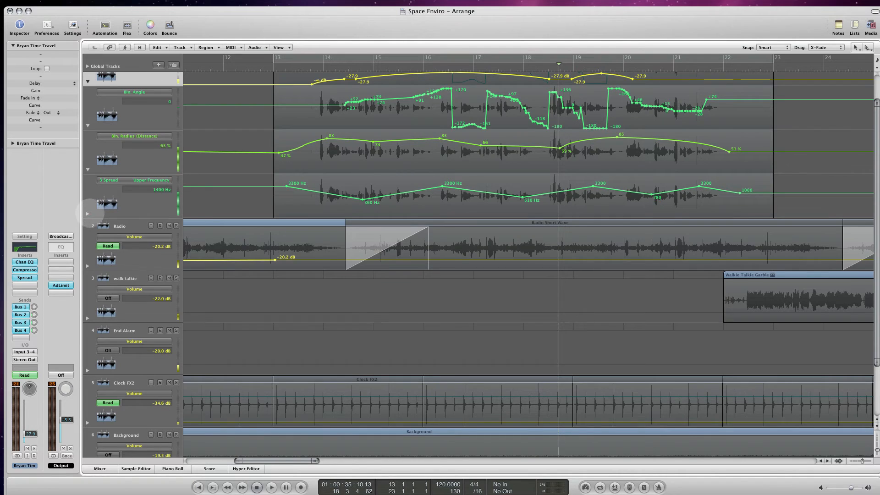
pyautogui.click(88, 213)
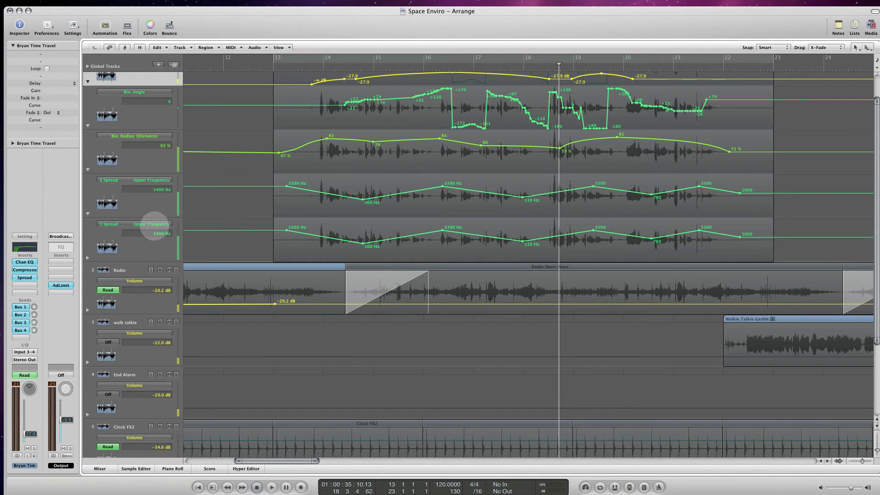
pyautogui.click(154, 225)
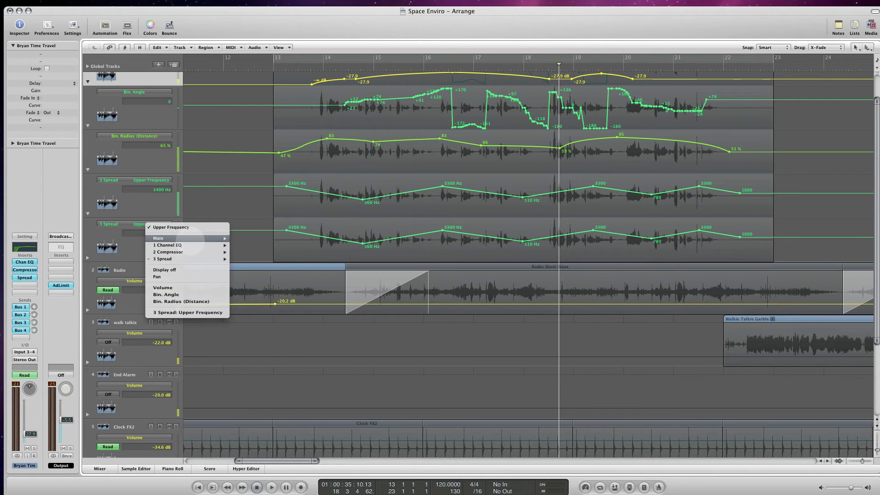
pyautogui.moveTo(188, 238)
pyautogui.click(260, 300)
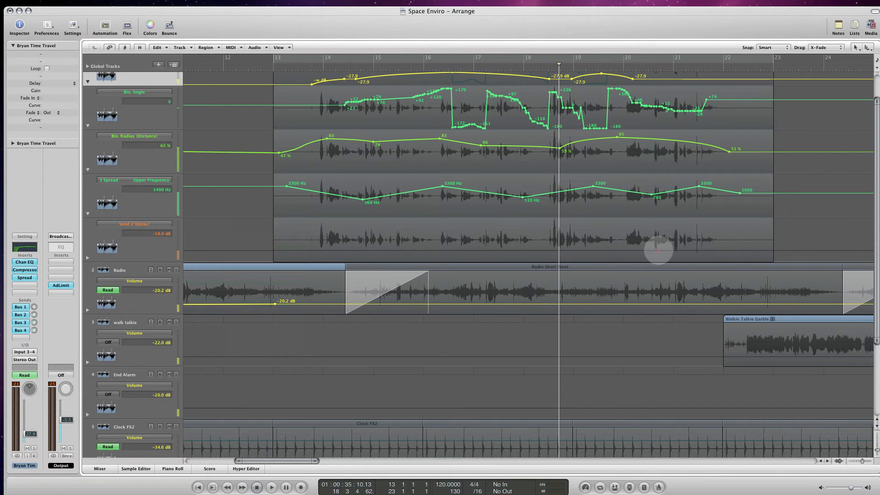
# - Create a Send 2 (Delay) ramp from -18.0 dB at bar 20 to +1.7 dB at about bar 21.7
pyautogui.click(659, 250)
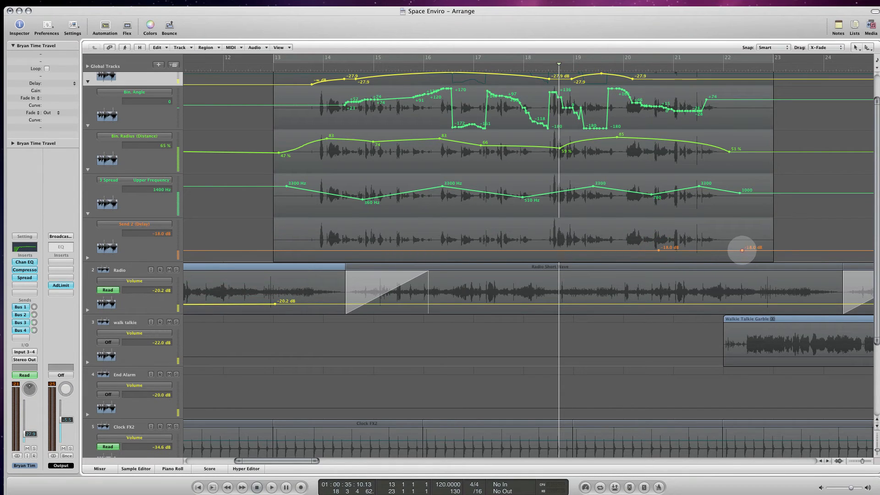
pyautogui.moveTo(742, 251); pyautogui.dragTo(710, 226)
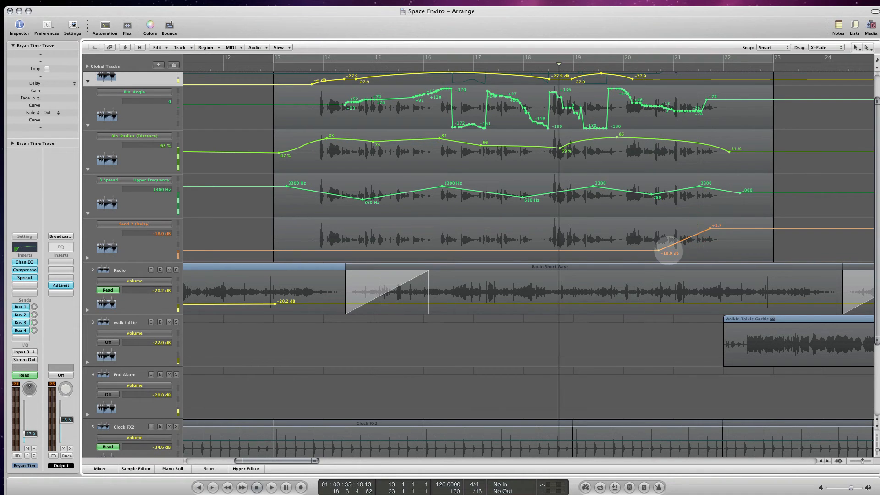
pyautogui.moveTo(659, 250); pyautogui.dragTo(623, 251)
# - Play the delay send ramp from about bar 19.7 and move its +1.7 dB end point to about bar 20.9
pyautogui.click(611, 65)
pyautogui.press('space')
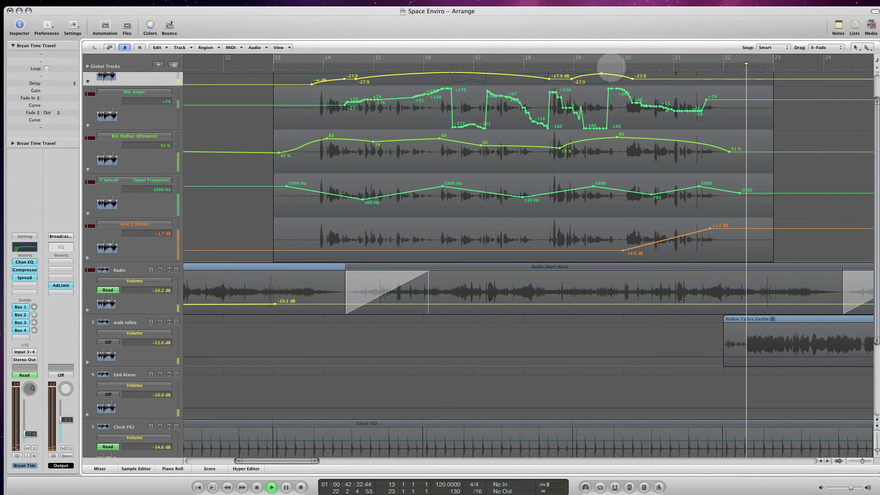
pyautogui.press('space')
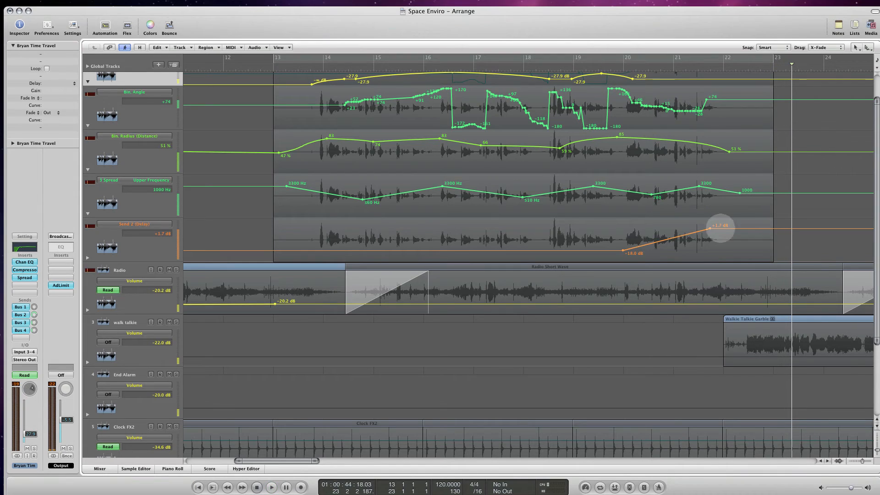
pyautogui.moveTo(710, 228); pyautogui.dragTo(669, 228)
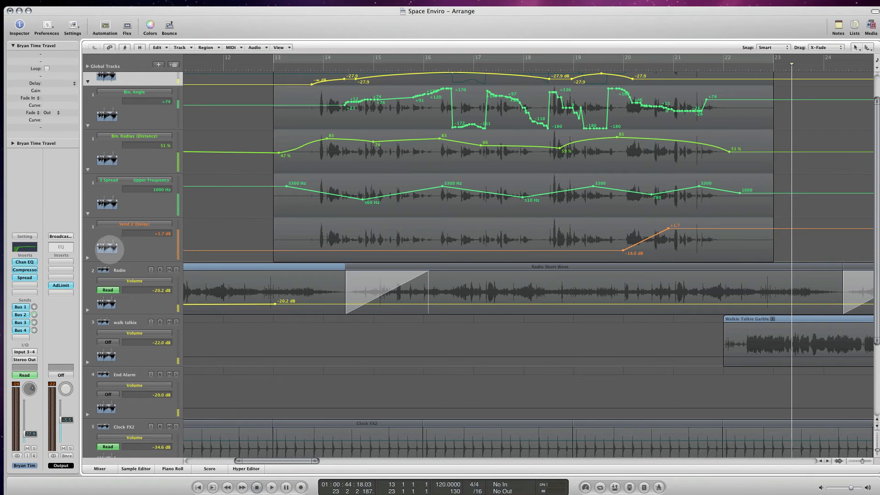
# - Add a further automation lane to the voice track and set it to Send 4 (Ambience)
pyautogui.click(88, 258)
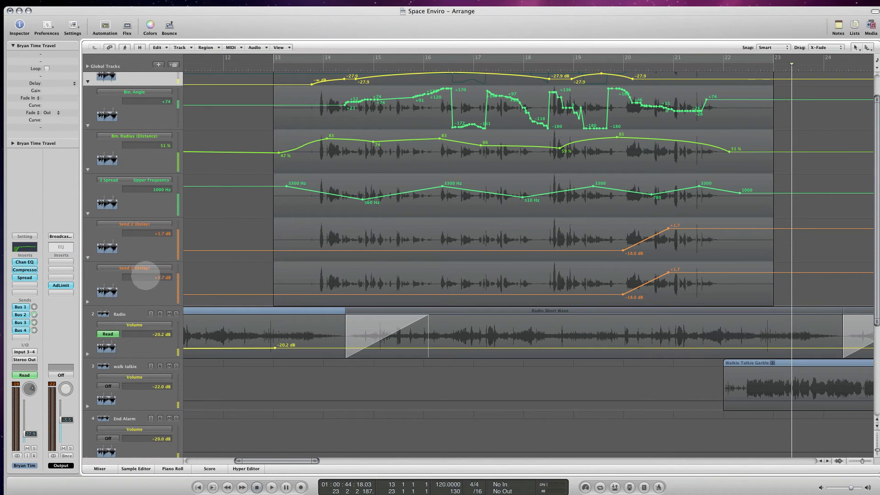
pyautogui.click(145, 268)
pyautogui.moveTo(178, 280)
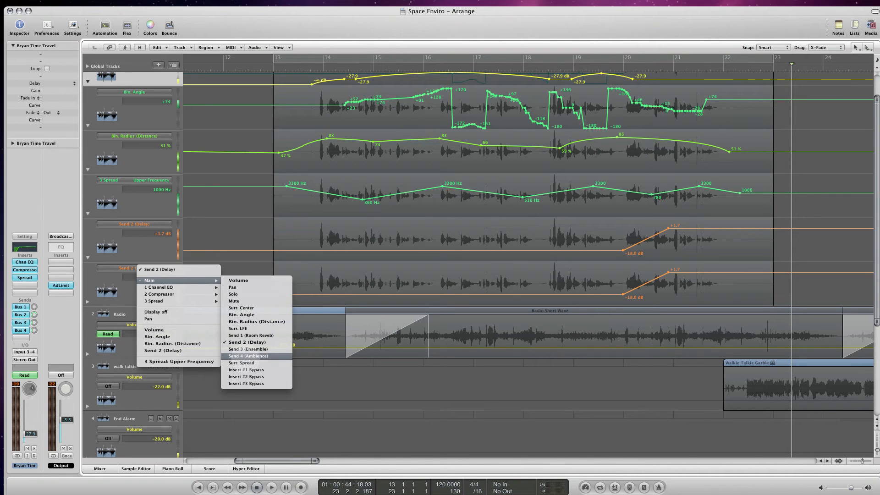
pyautogui.click(248, 355)
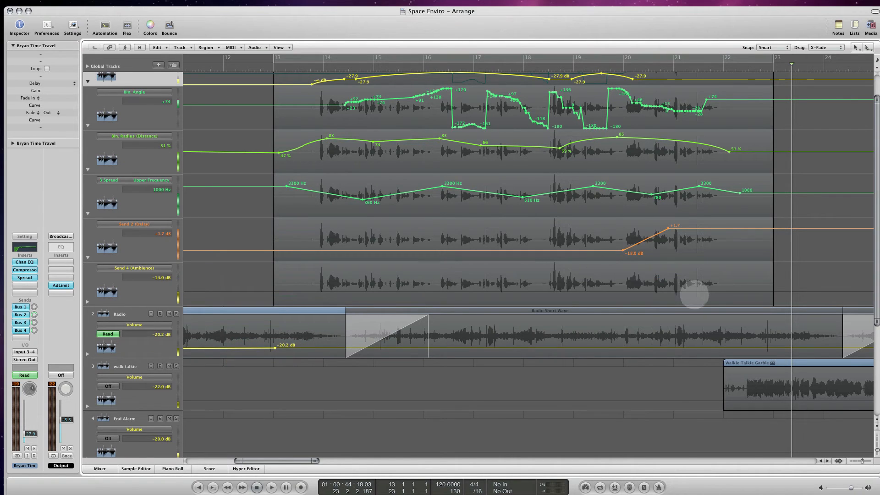
# - Create a Send 4 (Ambience) ramp from -14.0 dB at about bar 18 to +4.3 dB at about bar 21.5, and play it back
pyautogui.click(632, 290)
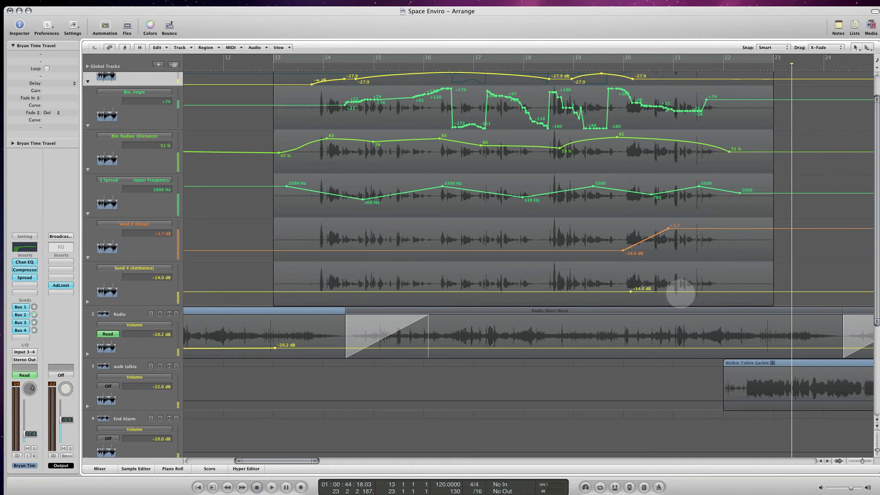
pyautogui.moveTo(701, 292); pyautogui.dragTo(704, 264)
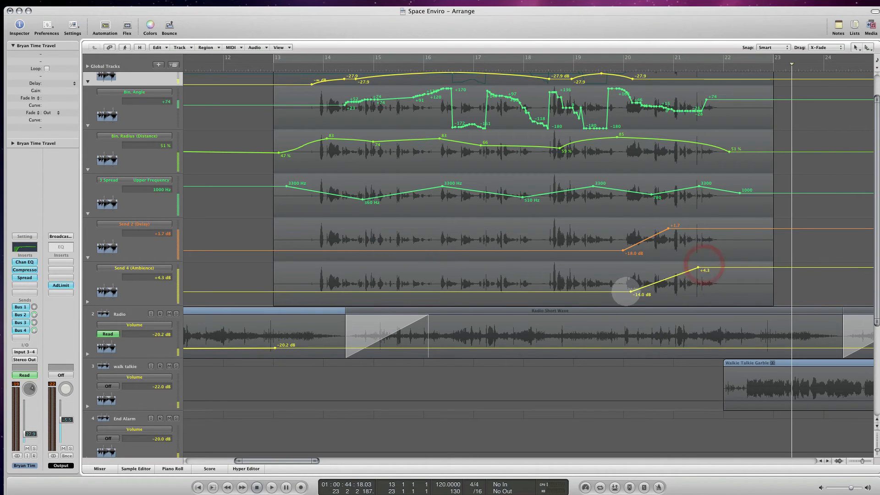
pyautogui.moveTo(630, 290); pyautogui.dragTo(524, 289)
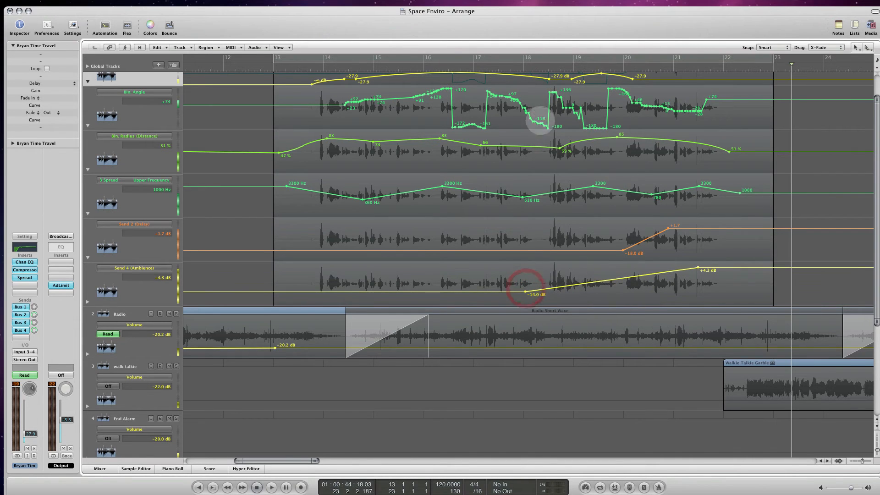
pyautogui.doubleClick(472, 68)
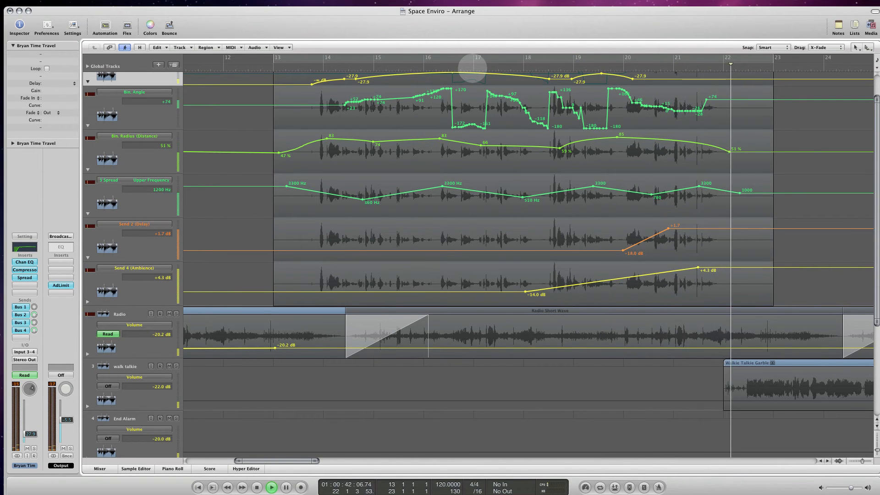
pyautogui.press('space')
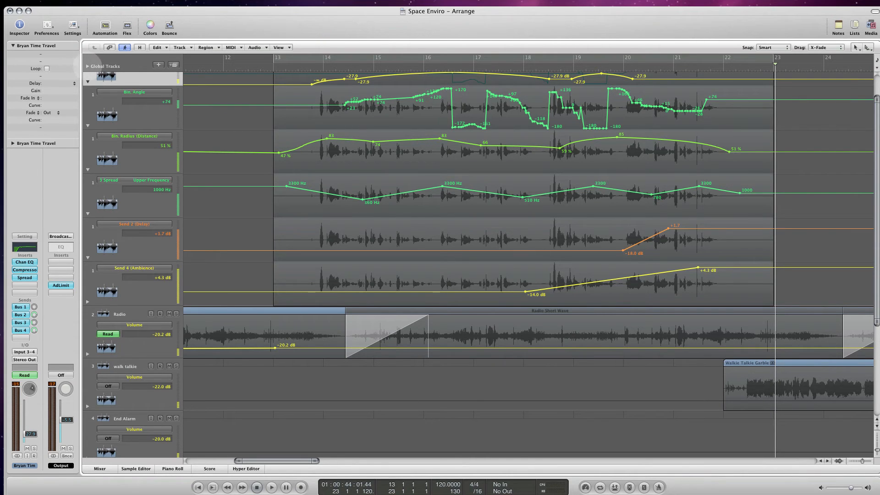
# - Add a volume fade-in to the walk talkie track from -∞ dB just before bar 22 to -22.0 dB at about bar 23.5
pyautogui.click(105, 25)
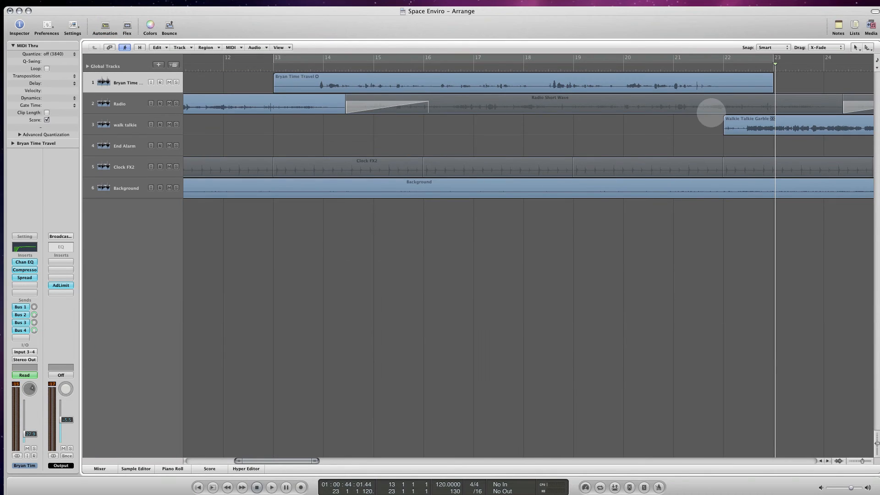
pyautogui.click(738, 120)
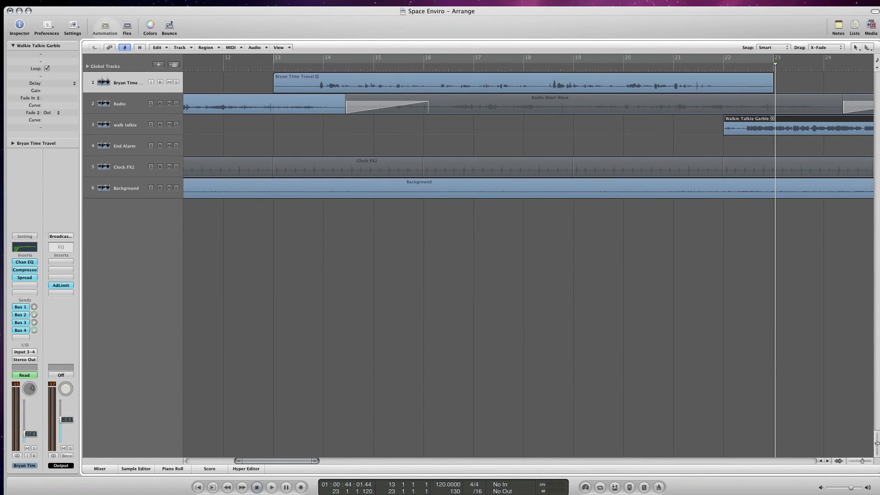
pyautogui.click(105, 26)
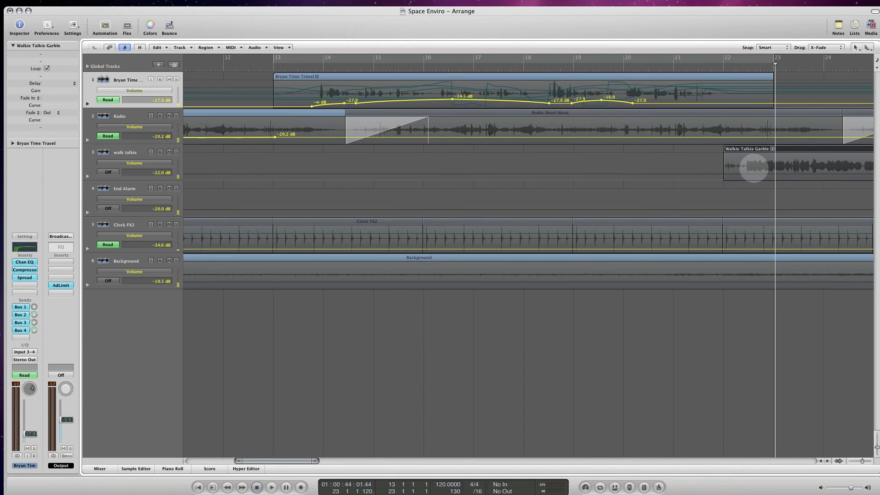
pyautogui.click(761, 173)
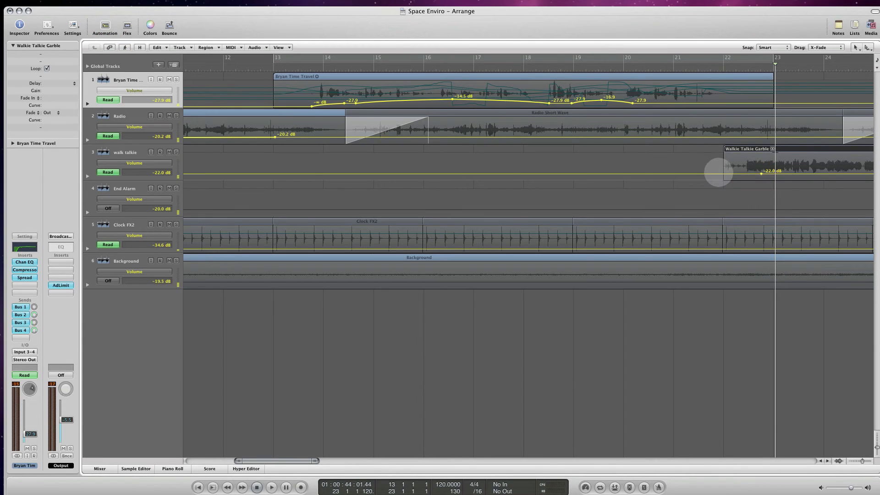
pyautogui.moveTo(709, 174); pyautogui.dragTo(711, 191)
pyautogui.moveTo(761, 173); pyautogui.dragTo(801, 174)
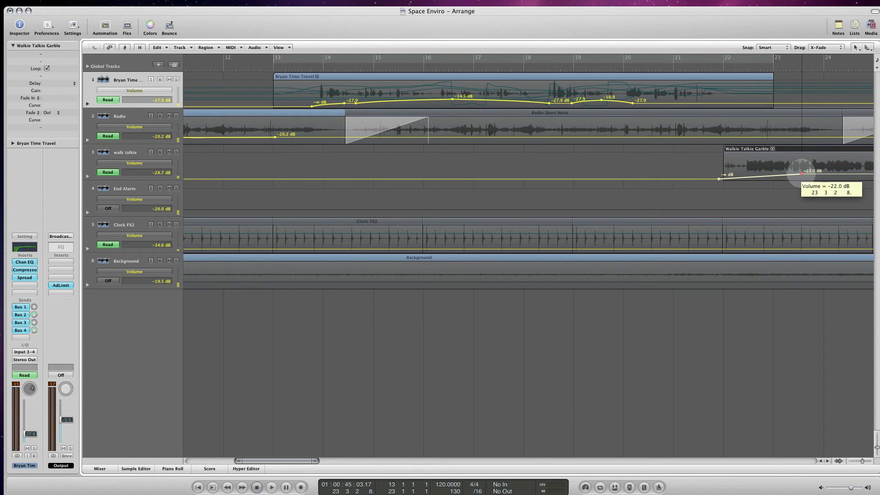
# - Curve the walk talkie volume fade-in upward, shift its start point to about bar 22.3, and play it back
pyautogui.press('alt')
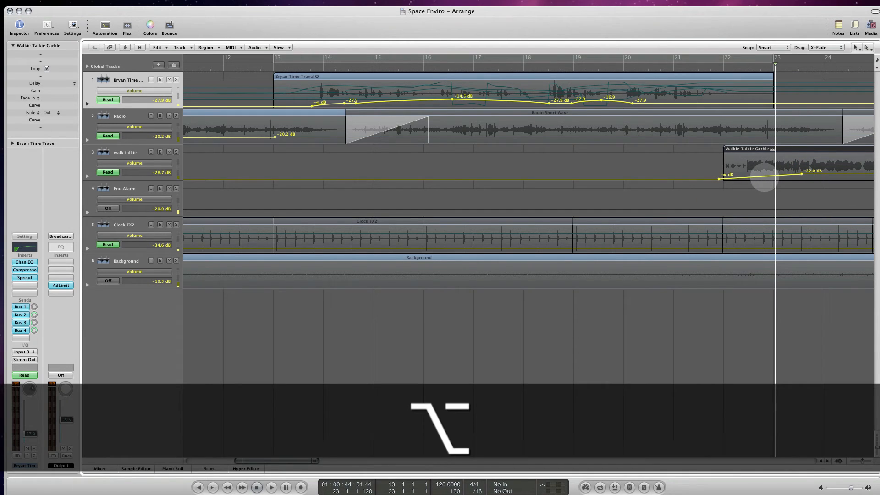
pyautogui.press('super')
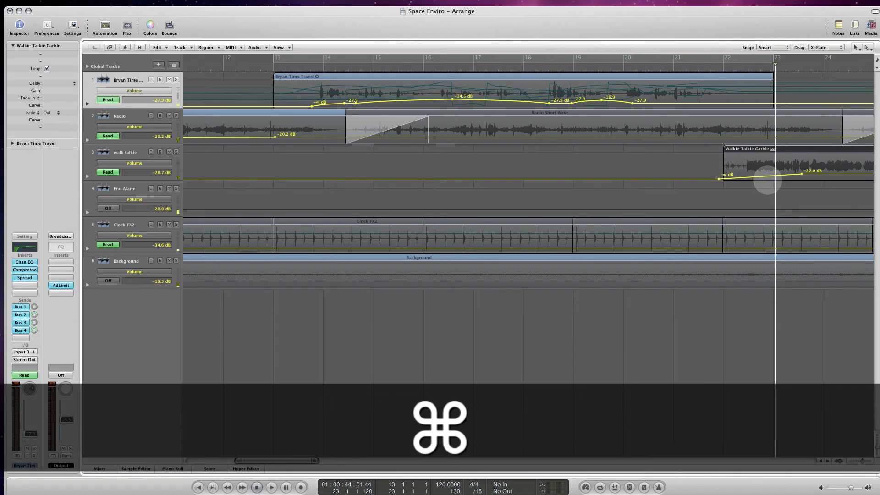
pyautogui.moveTo(766, 177); pyautogui.dragTo(726, 182)
pyautogui.click(720, 179)
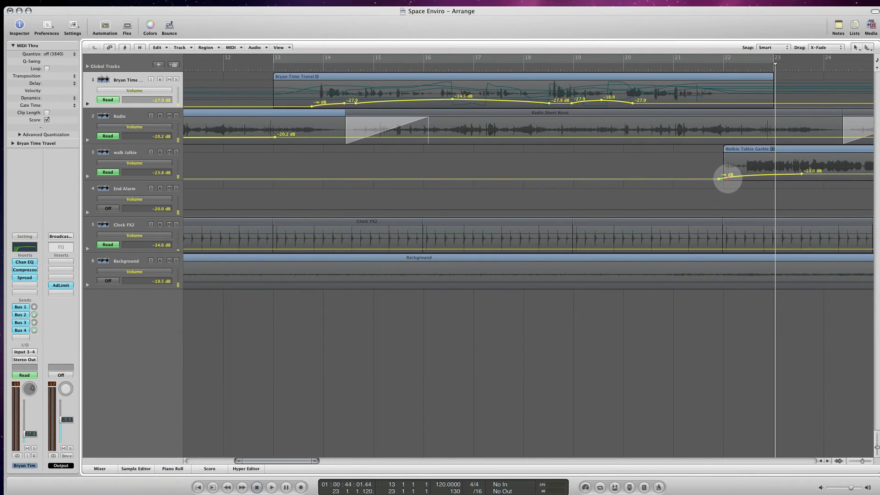
pyautogui.moveTo(720, 179); pyautogui.dragTo(737, 178)
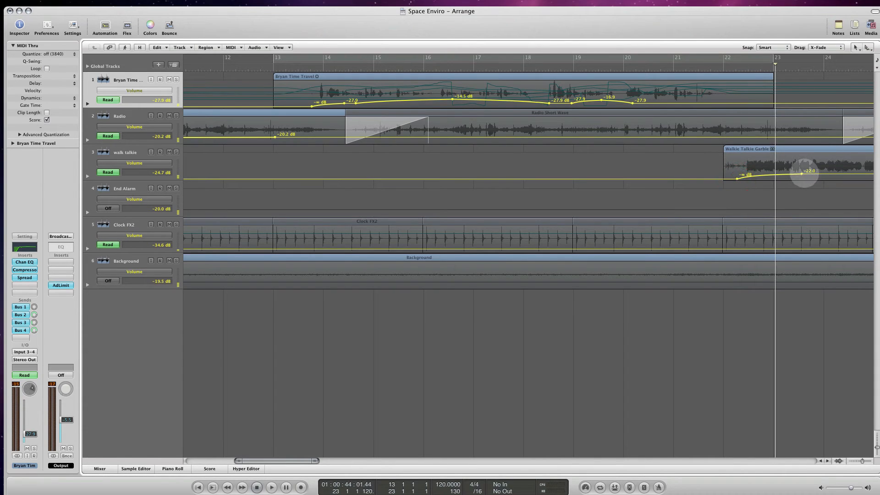
pyautogui.moveTo(805, 174); pyautogui.dragTo(806, 173)
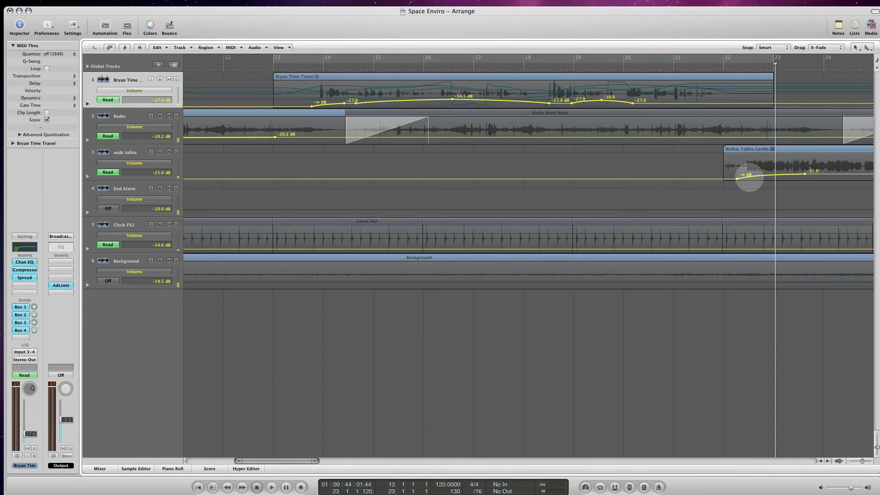
pyautogui.doubleClick(706, 65)
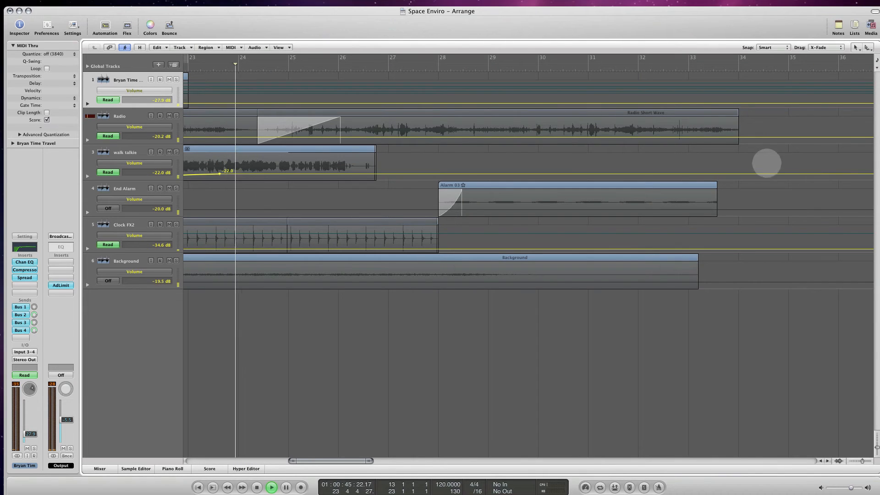
pyautogui.press('space')
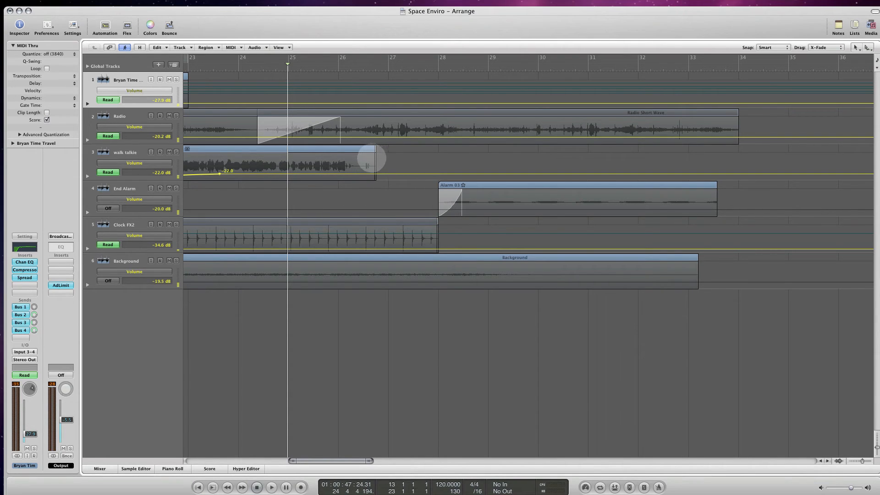
# - Hide the automation, remove the loop at the end of the Walkie Talkie Garble region, and play on from about bar 26
pyautogui.press('a')
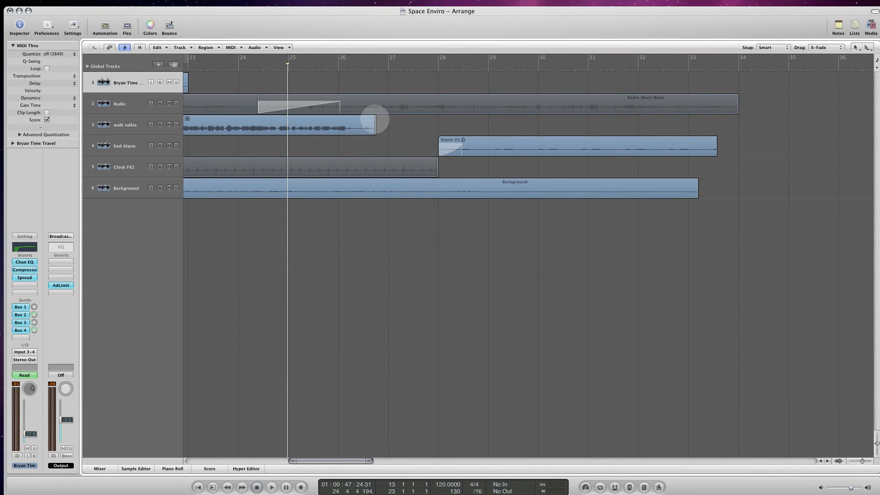
pyautogui.click(367, 121)
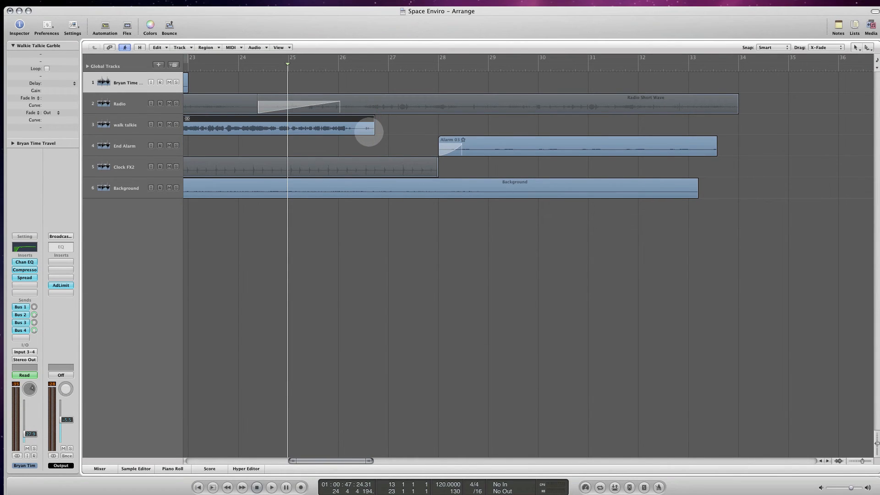
pyautogui.moveTo(374, 122); pyautogui.dragTo(357, 125)
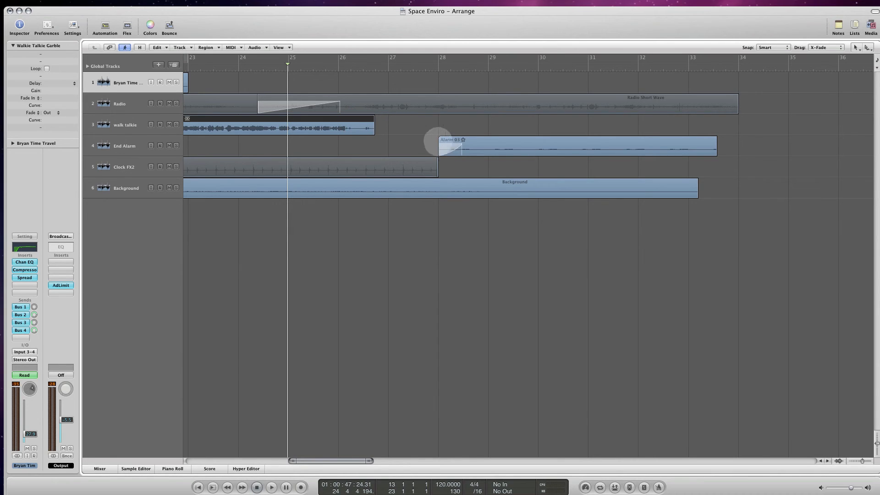
pyautogui.doubleClick(337, 65)
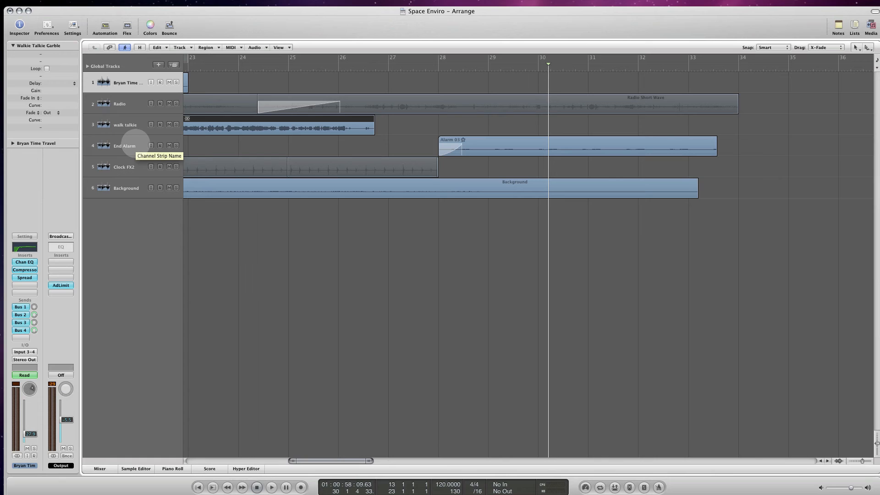
# - Select the End Alarm track together with its Alarm 03 region
pyautogui.click(134, 143)
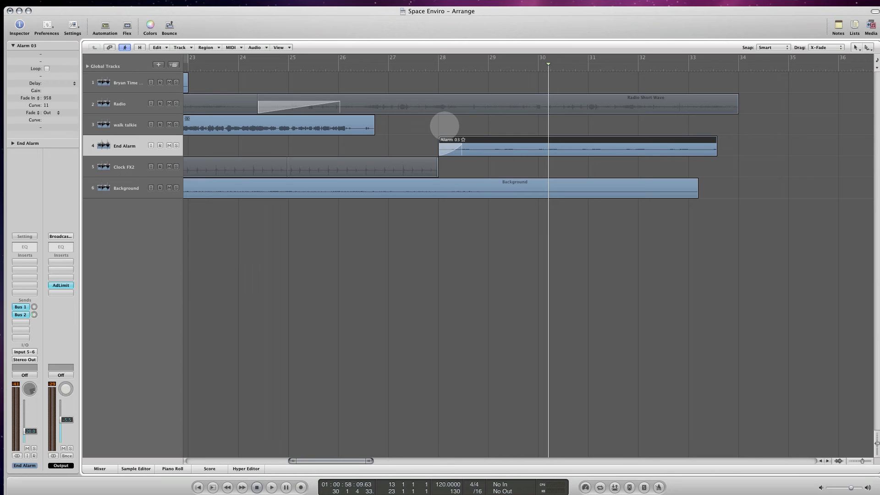
pyautogui.click(465, 131)
pyautogui.click(467, 140)
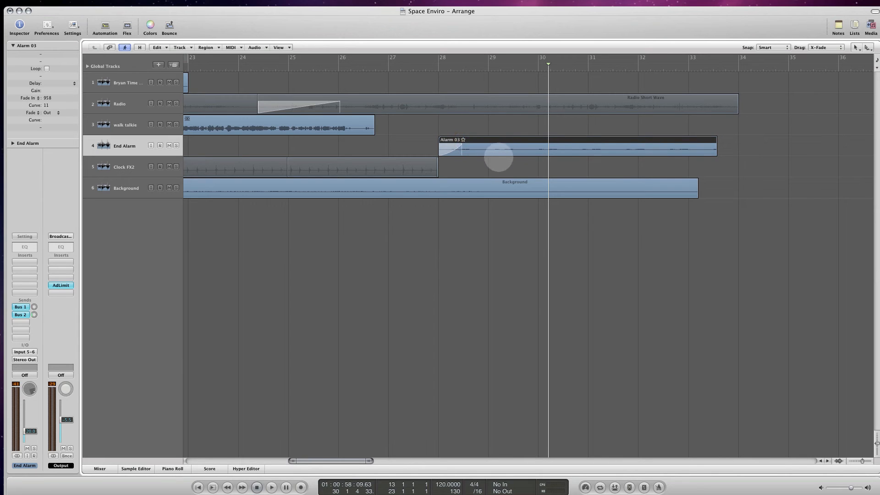
pyautogui.click(404, 147)
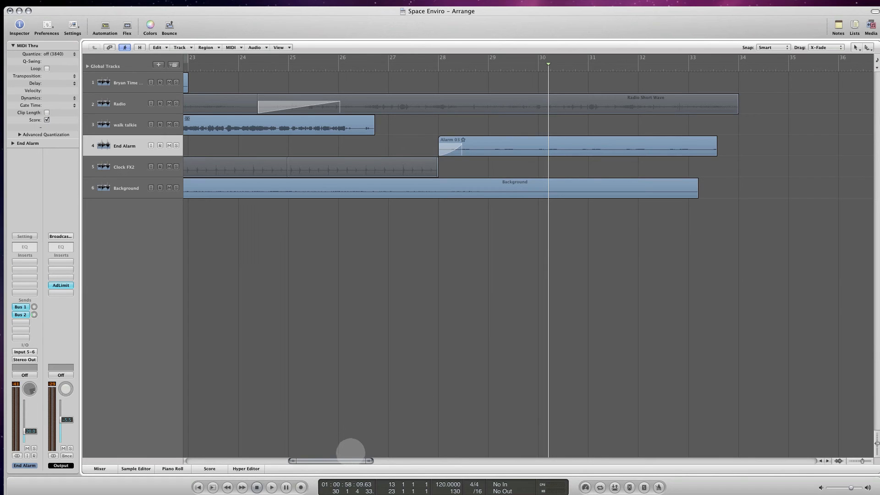
pyautogui.moveTo(344, 456); pyautogui.dragTo(361, 449)
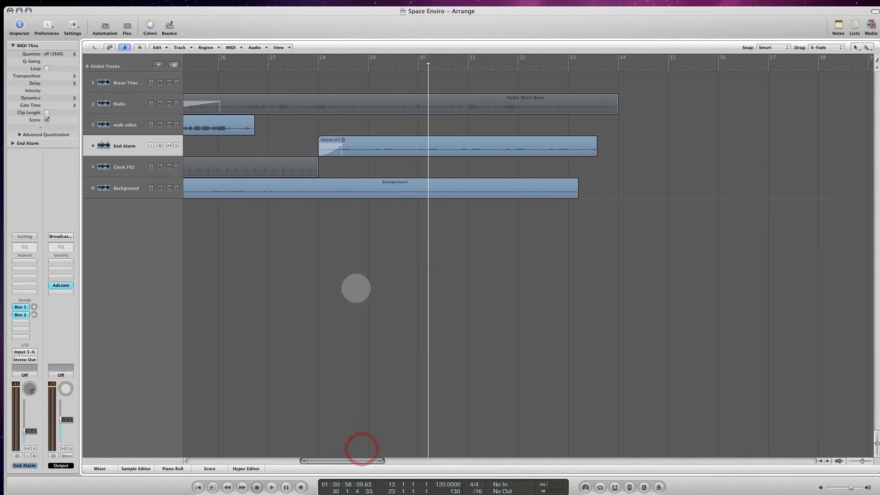
pyautogui.click(488, 130)
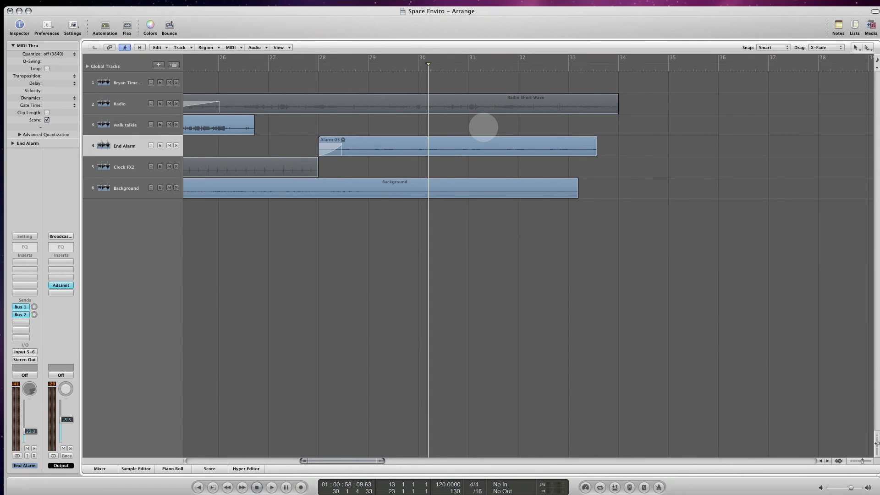
pyautogui.click(483, 127)
pyautogui.click(482, 127)
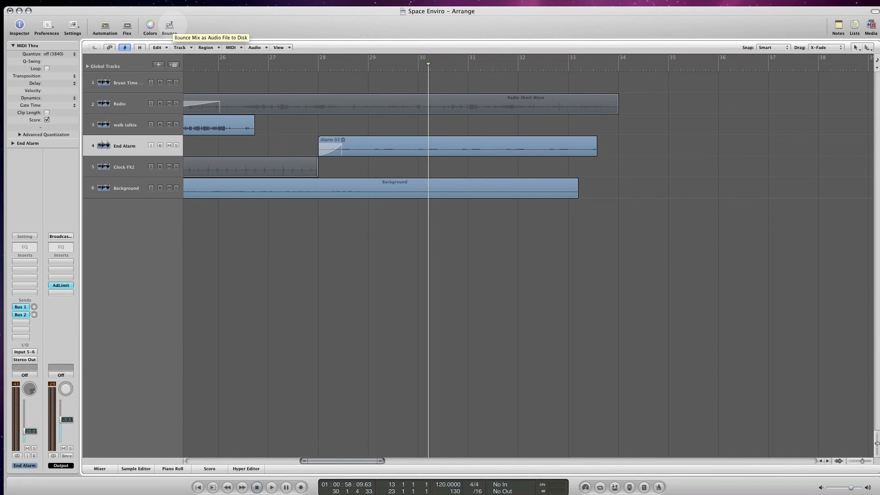
# - In the Mixer, raise the End Alarm channel's volume to -16.2 dB and turn its pan toward the left
pyautogui.press('super+2')
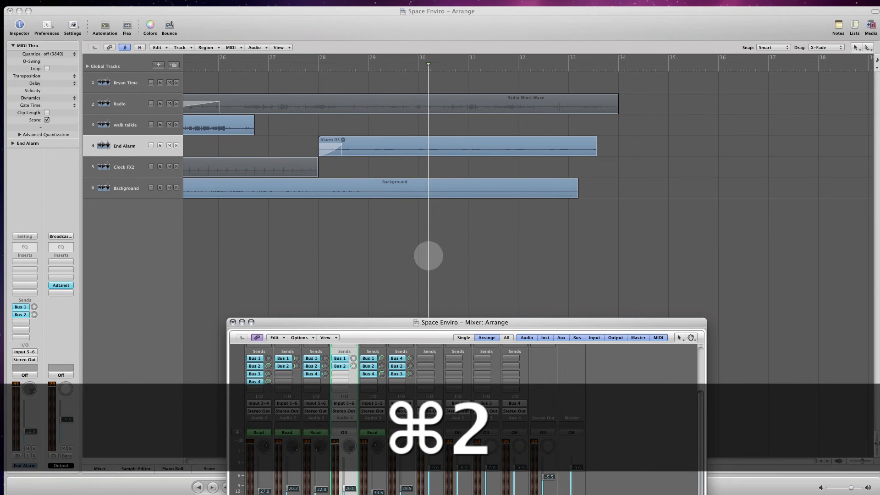
pyautogui.moveTo(391, 321); pyautogui.dragTo(353, 132)
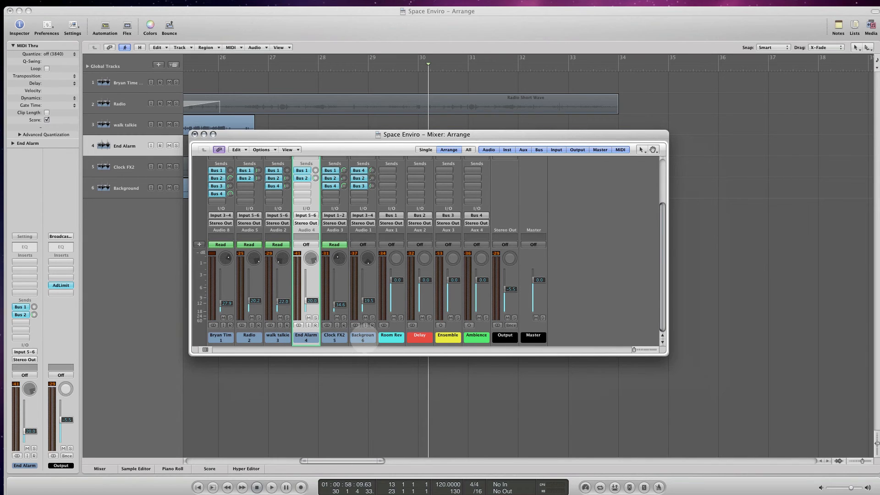
pyautogui.click(334, 338)
pyautogui.click(306, 337)
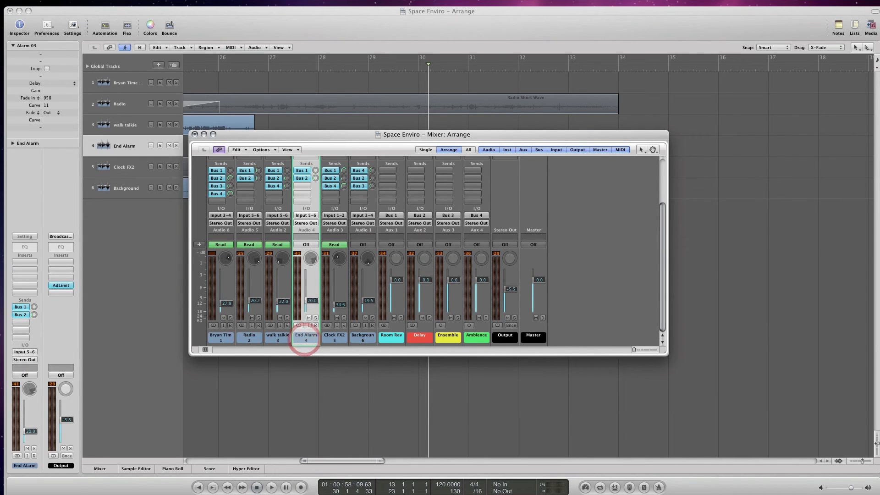
pyautogui.moveTo(312, 301); pyautogui.dragTo(312, 299)
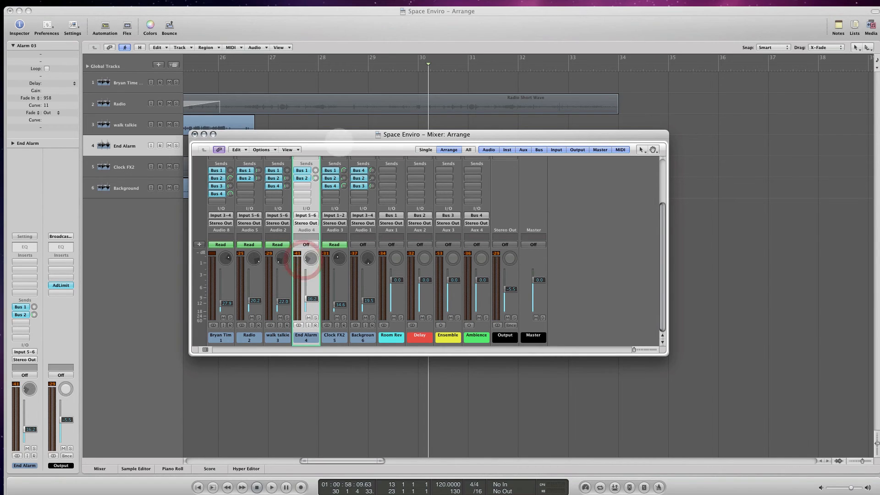
# - Play the project from just before bar 28 to listen to the adjusted End Alarm level and panning
pyautogui.moveTo(330, 133); pyautogui.dragTo(318, 195)
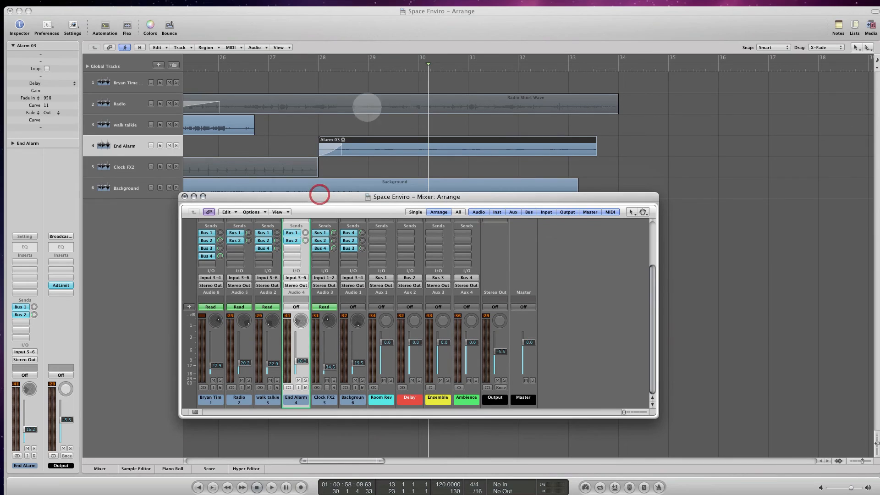
pyautogui.click(311, 71)
pyautogui.press('space')
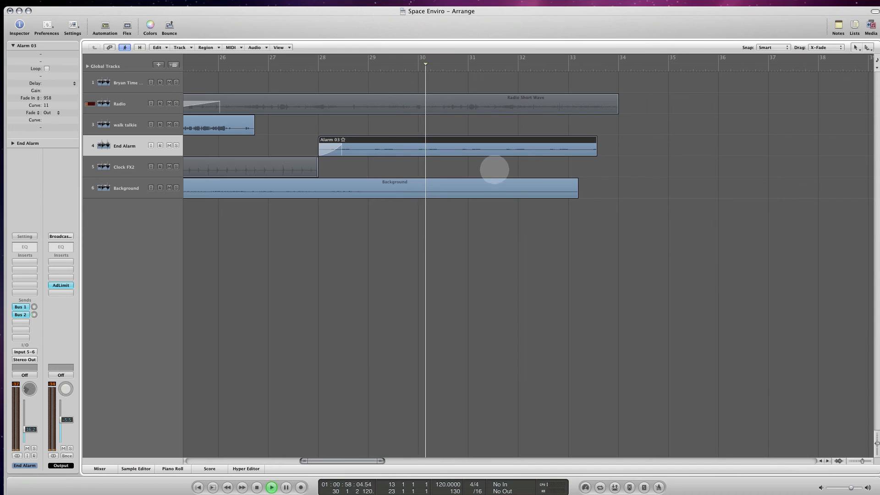
pyautogui.press('space')
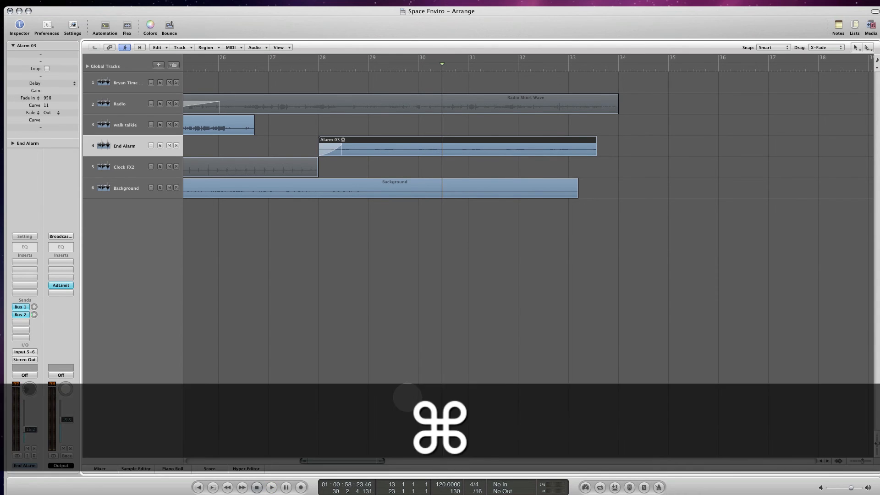
# - Set the End Alarm channel's automation mode to Touch in the Mixer and move the Mixer out of the way
pyautogui.press('super+2')
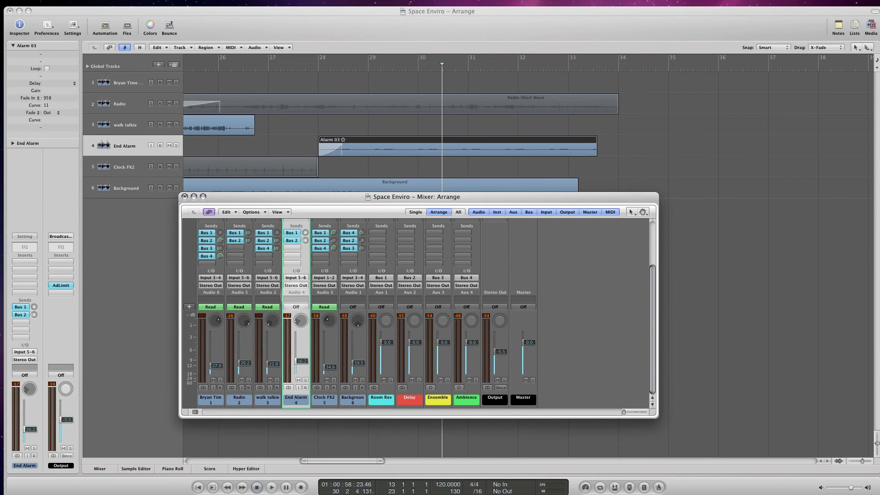
pyautogui.click(296, 306)
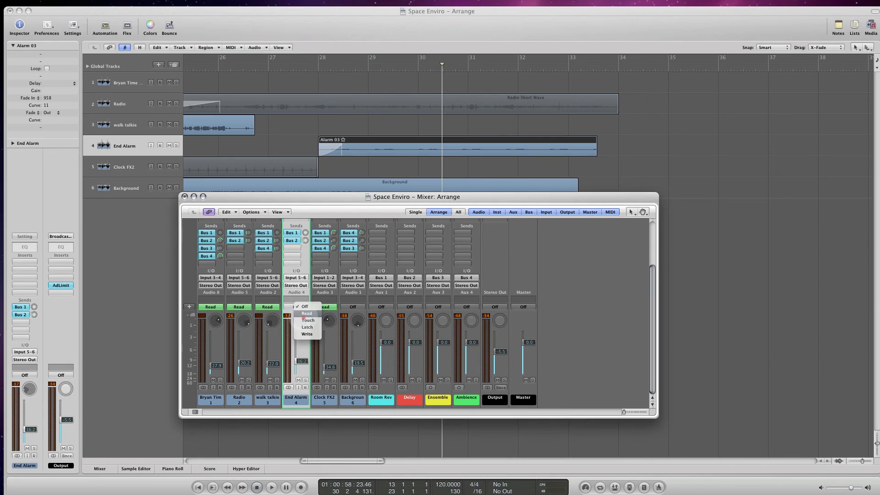
pyautogui.click(301, 322)
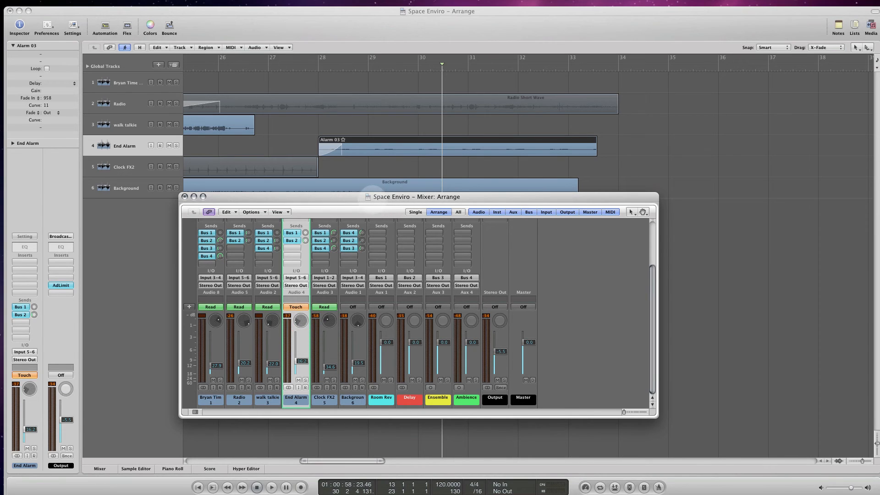
pyautogui.moveTo(290, 196); pyautogui.dragTo(1, 144)
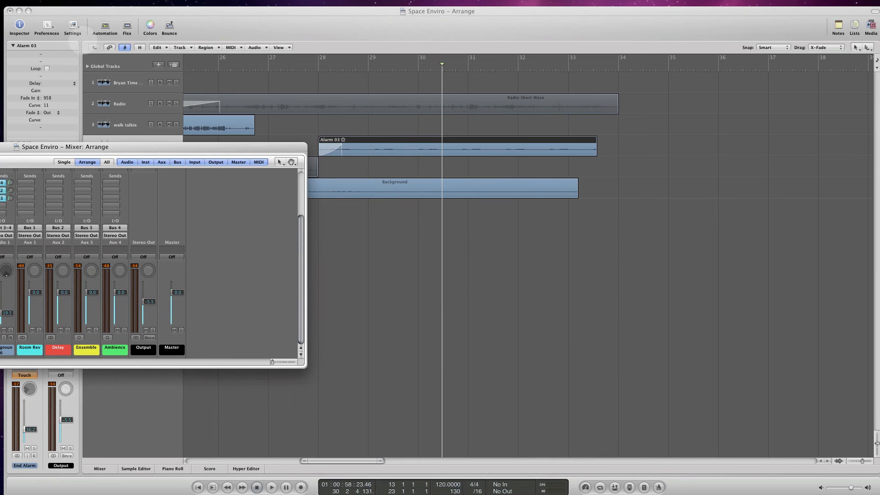
# - Show track automation and draw a curved End Alarm volume fade-in from silence at bar 28 to -16.2 dB just past bar 30
pyautogui.click(105, 27)
pyautogui.click(105, 26)
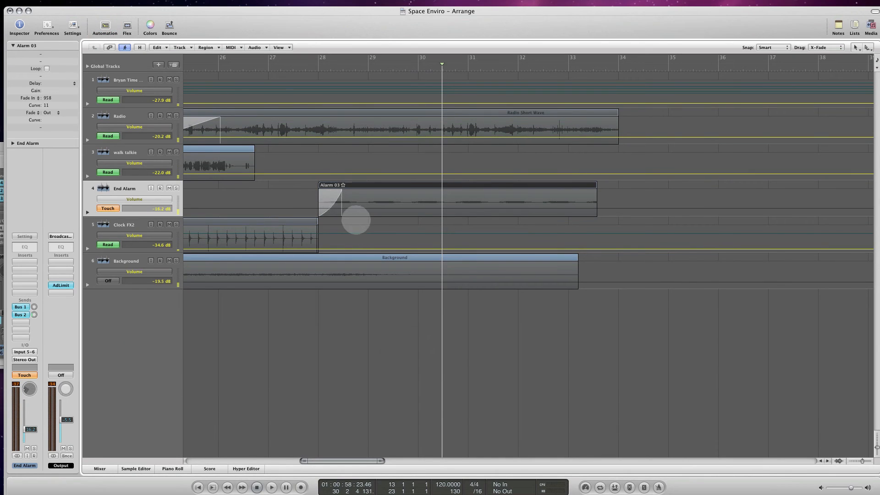
pyautogui.click(88, 212)
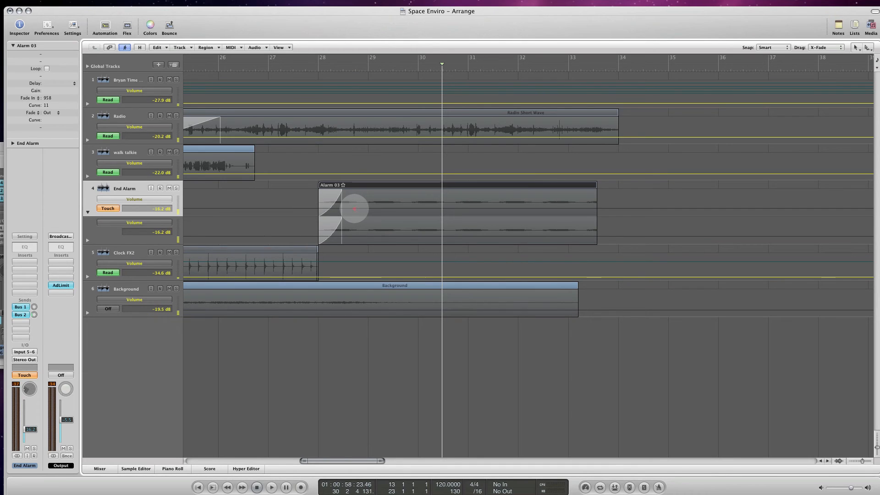
pyautogui.click(354, 208)
pyautogui.click(320, 205)
pyautogui.moveTo(319, 204); pyautogui.dragTo(320, 228)
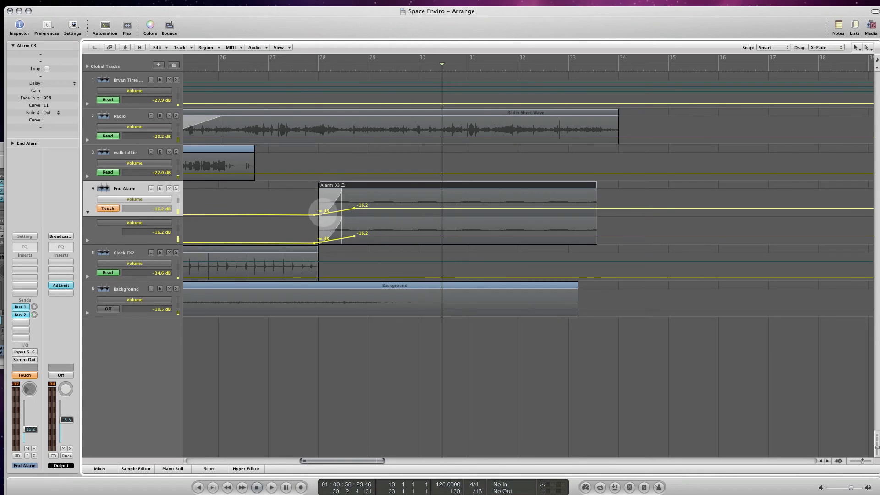
pyautogui.moveTo(235, 215); pyautogui.dragTo(238, 224)
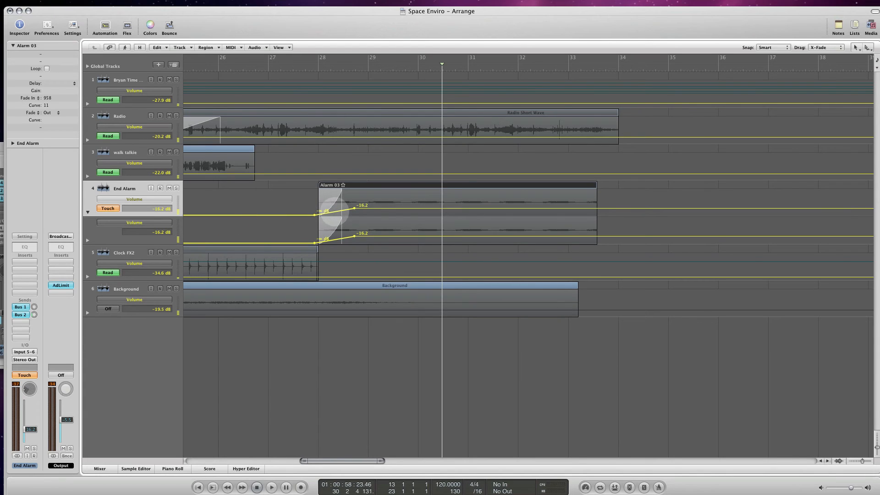
pyautogui.moveTo(332, 207); pyautogui.dragTo(428, 209)
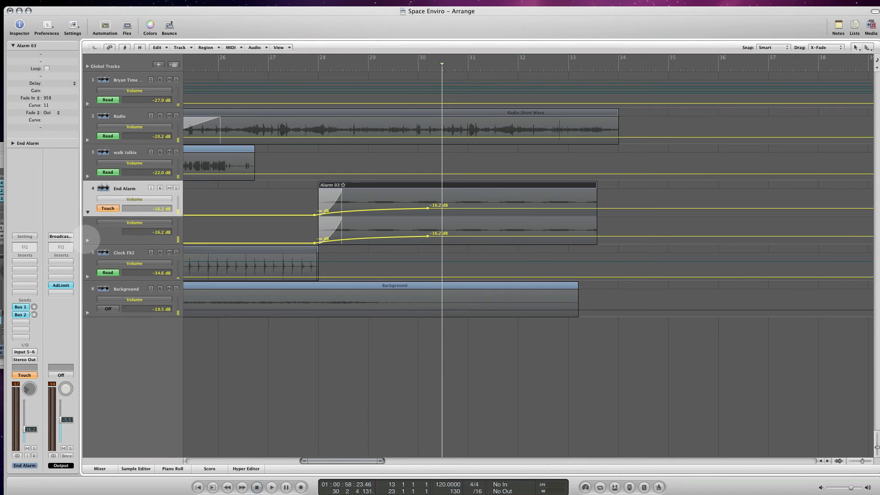
# - Add a third automation lane to the End Alarm track and look through the automation parameters available for the second lane
pyautogui.click(88, 240)
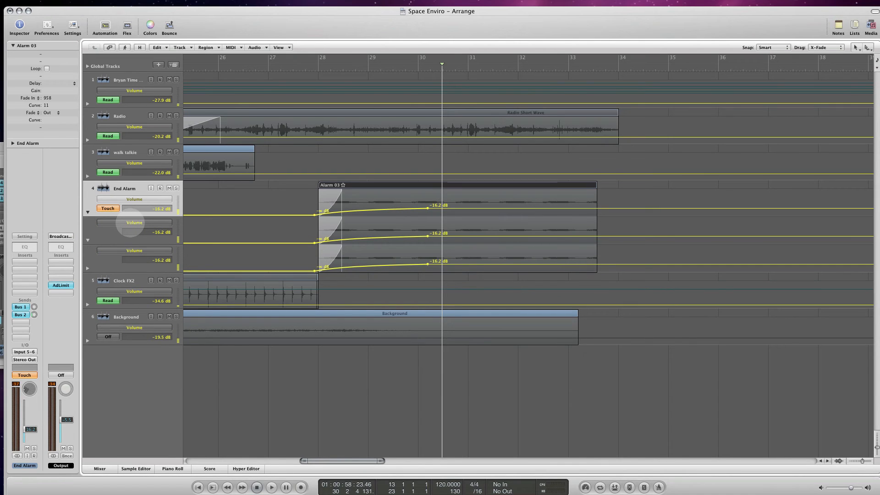
pyautogui.click(131, 223)
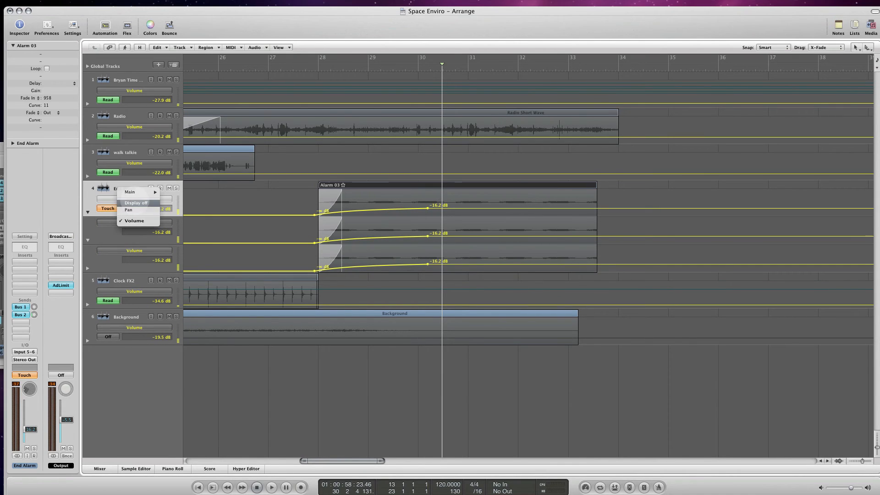
pyautogui.moveTo(138, 192)
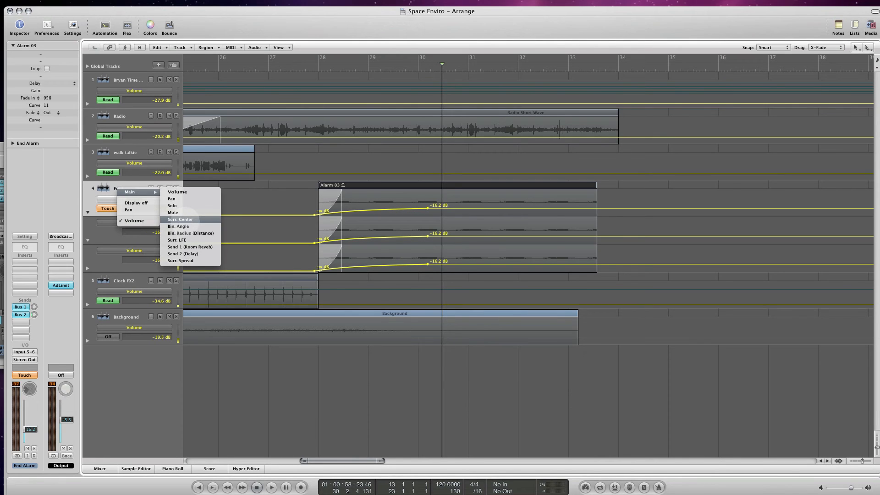
pyautogui.click(100, 229)
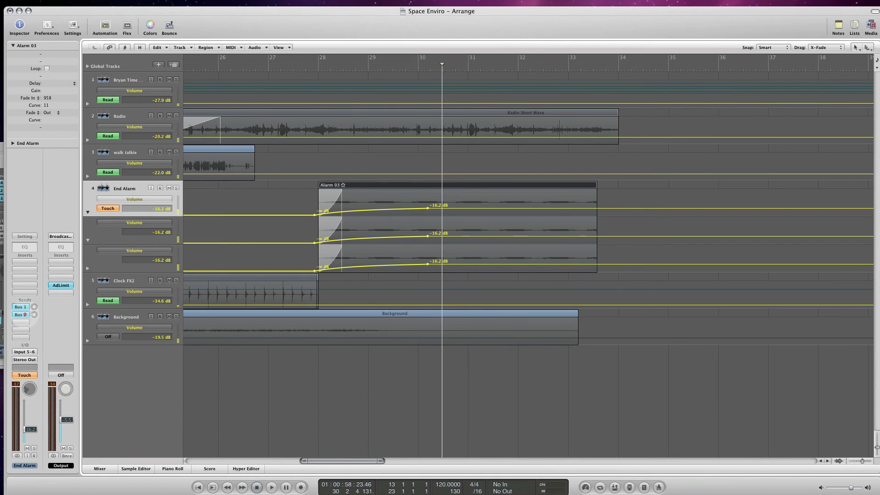
# - Examine the effect channels fed by the End Alarm's Bus 1 and Bus 2 sends
pyautogui.click(25, 315)
pyautogui.click(27, 308)
pyautogui.click(37, 304)
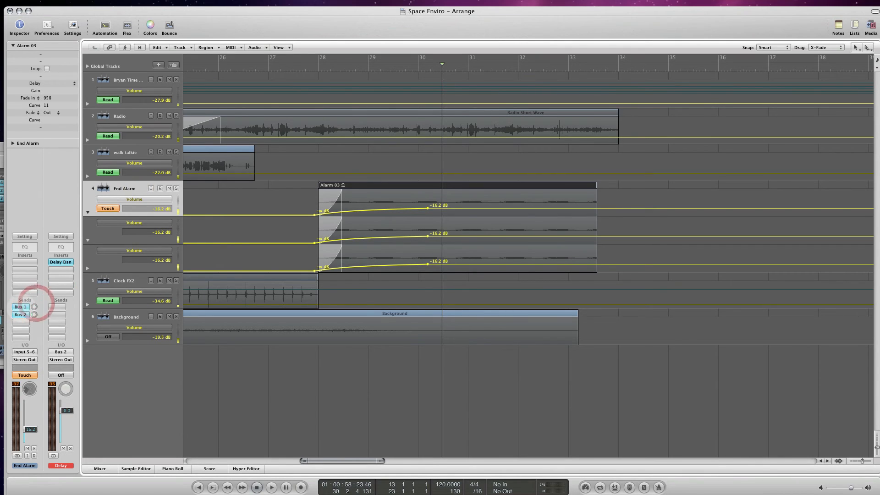
pyautogui.click(20, 307)
pyautogui.click(22, 308)
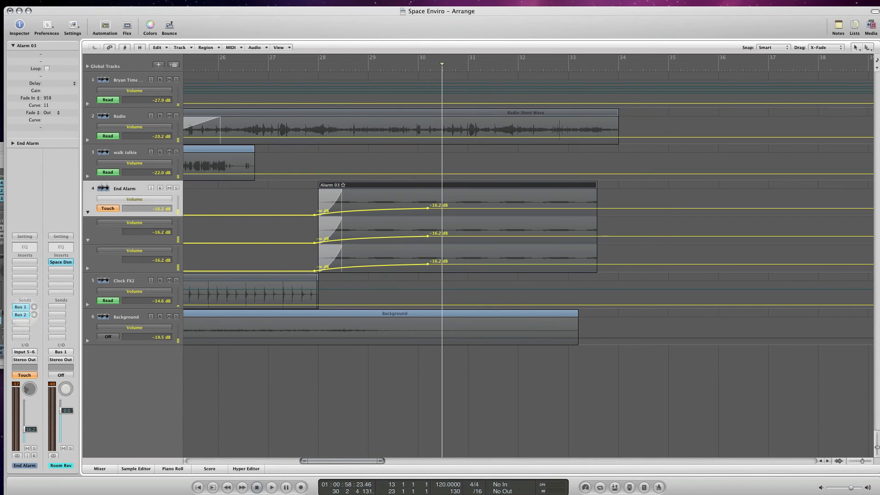
pyautogui.click(23, 314)
pyautogui.click(24, 314)
pyautogui.click(40, 303)
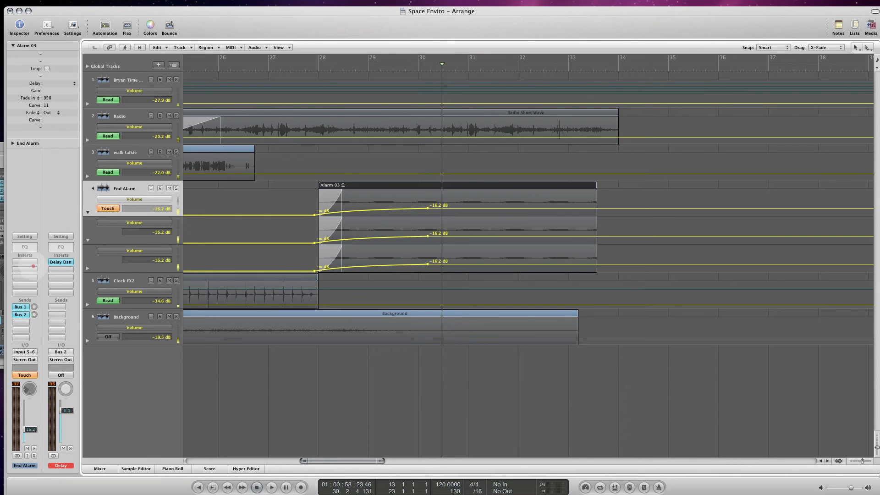
# - Reassign the End Alarm's first send from Bus 1 to Bus 4 (Ambience) at -19.0 dB, and check the Bus 2 send's options
pyautogui.click(34, 307)
pyautogui.click(32, 277)
pyautogui.moveTo(34, 307); pyautogui.dragTo(47, 329)
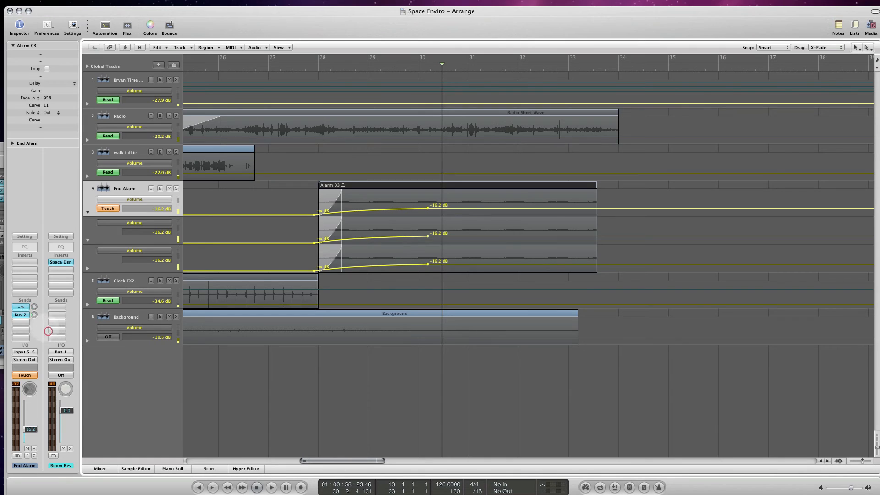
pyautogui.click(22, 307)
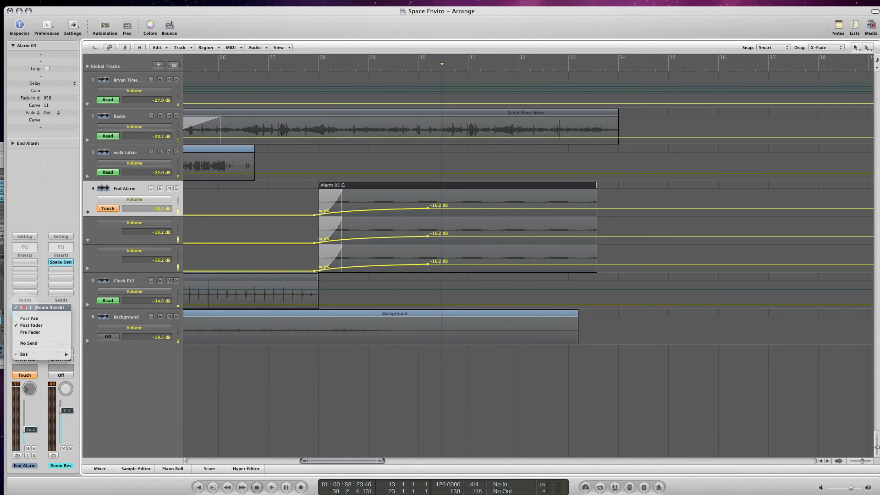
pyautogui.moveTo(33, 354)
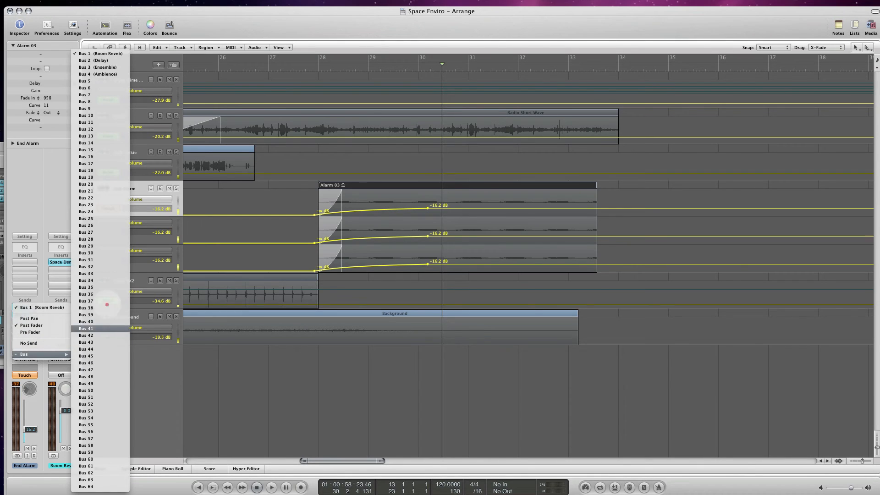
pyautogui.click(97, 74)
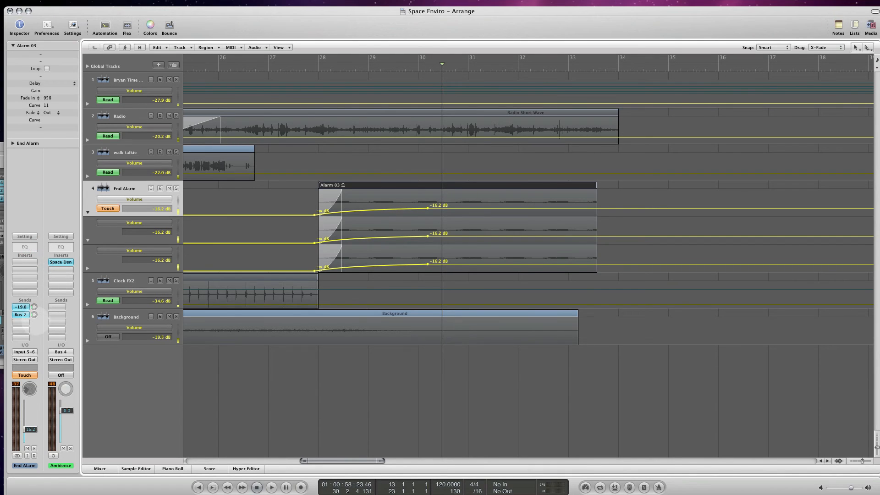
pyautogui.click(25, 318)
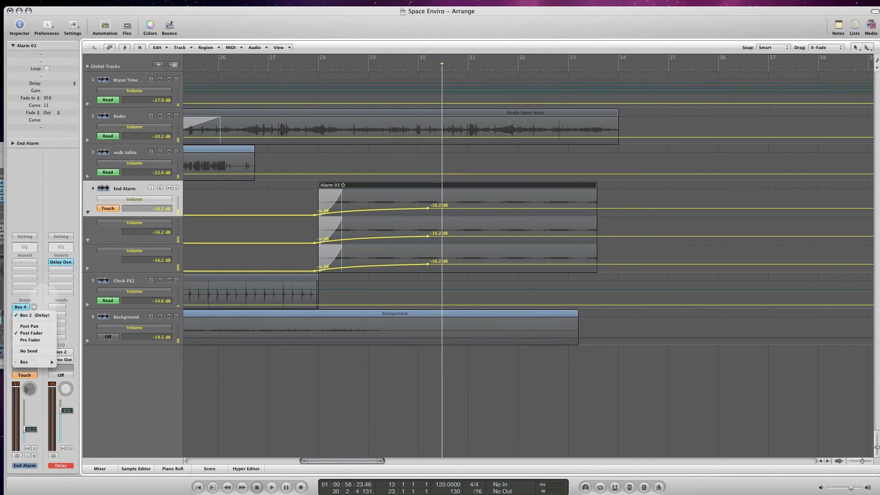
pyautogui.click(44, 298)
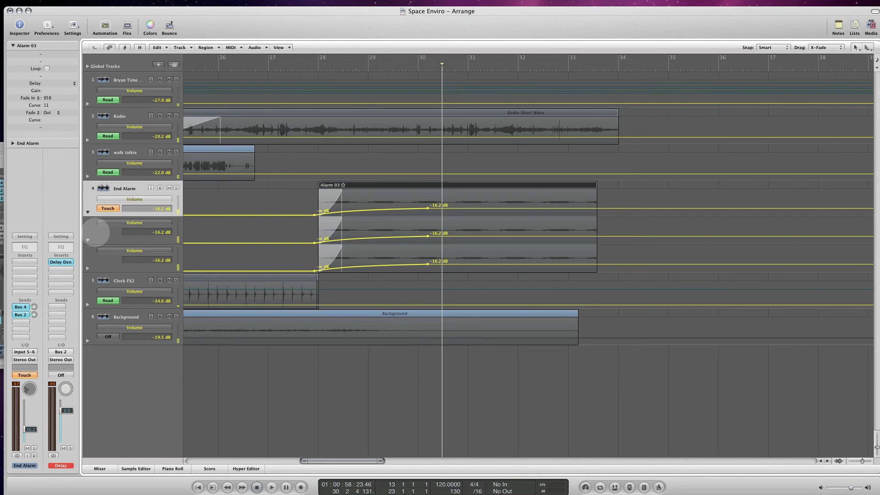
# - Assign Send 2 (Delay) to the End Alarm's second automation lane and Send 1 (Ambience) to its third lane
pyautogui.click(103, 234)
pyautogui.click(139, 223)
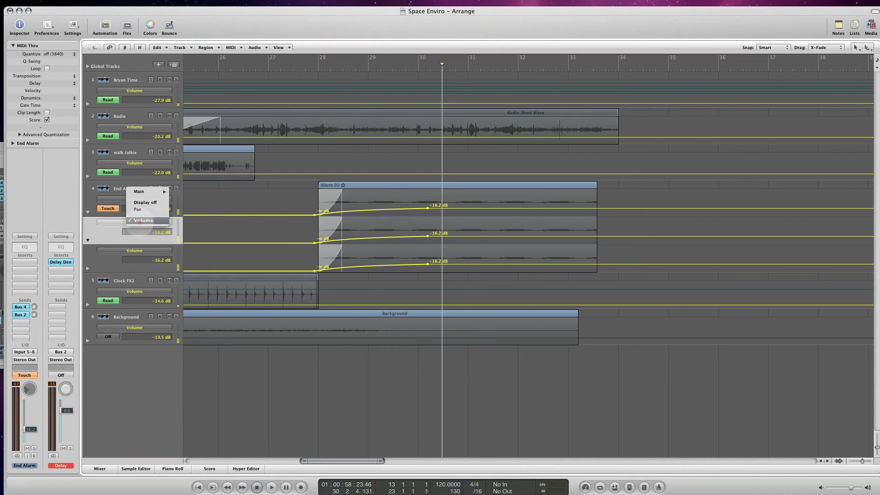
pyautogui.moveTo(143, 189)
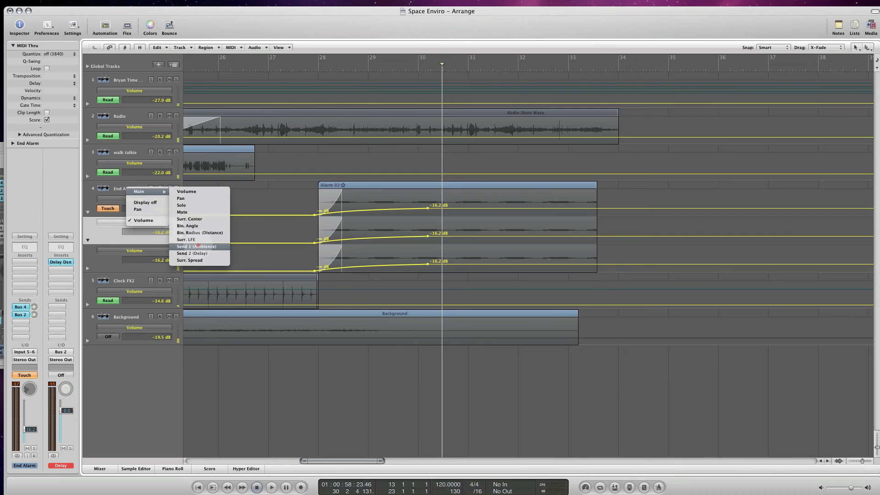
pyautogui.click(196, 246)
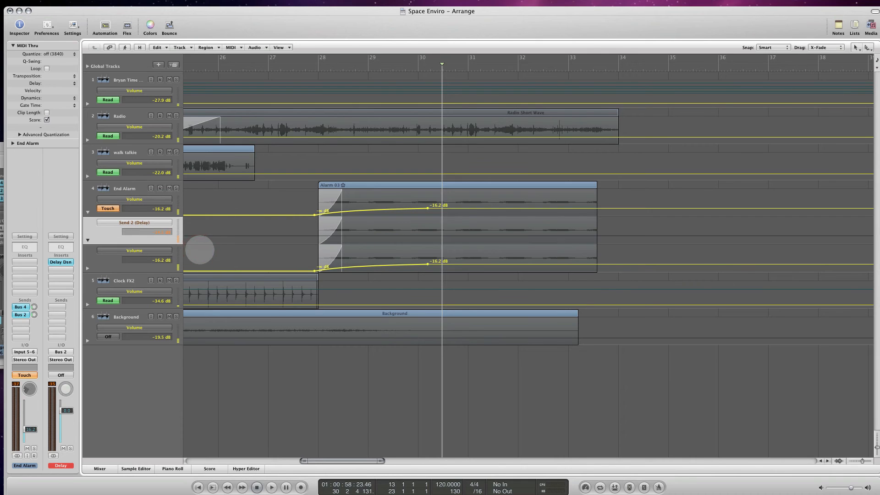
pyautogui.click(139, 251)
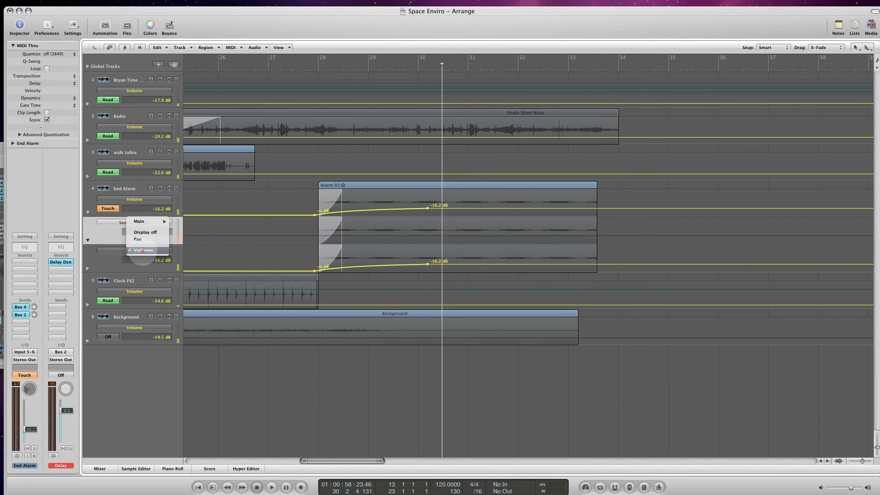
pyautogui.moveTo(146, 222)
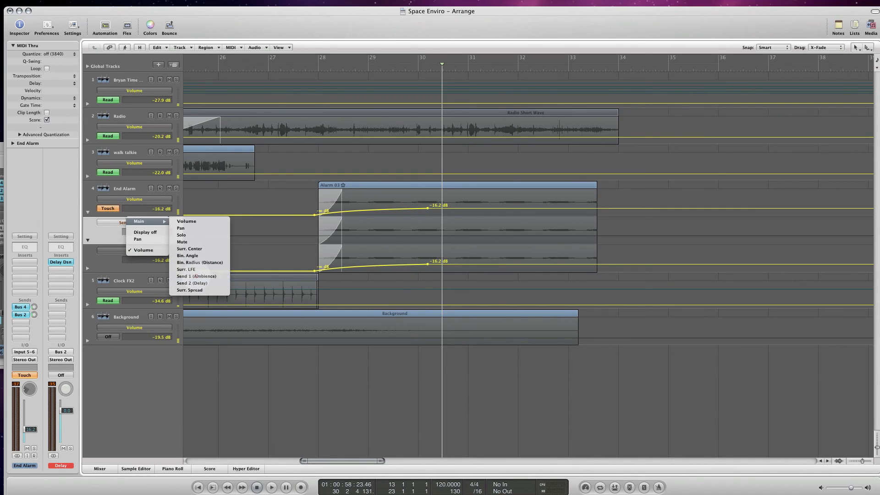
pyautogui.click(196, 276)
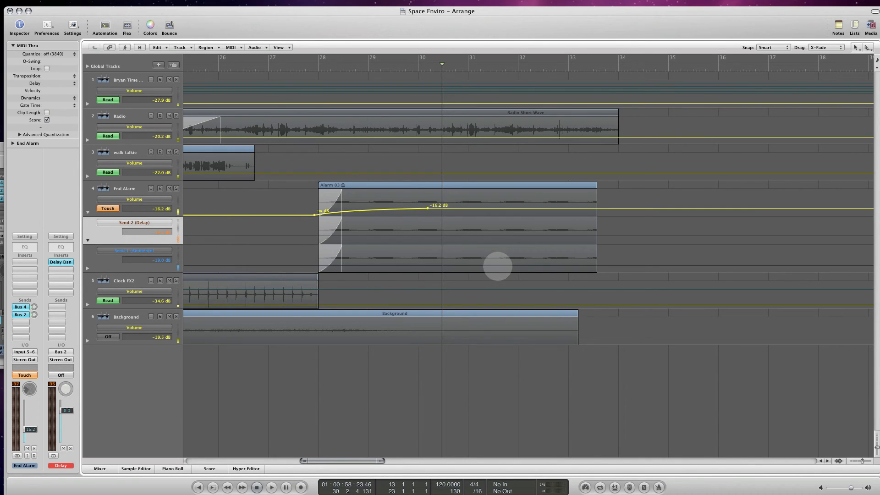
# - Add automation points after bar 31 in both send lanes, ramping up the Delay send and raising the Ambience send to -7.3 dB
pyautogui.click(502, 235)
pyautogui.click(483, 235)
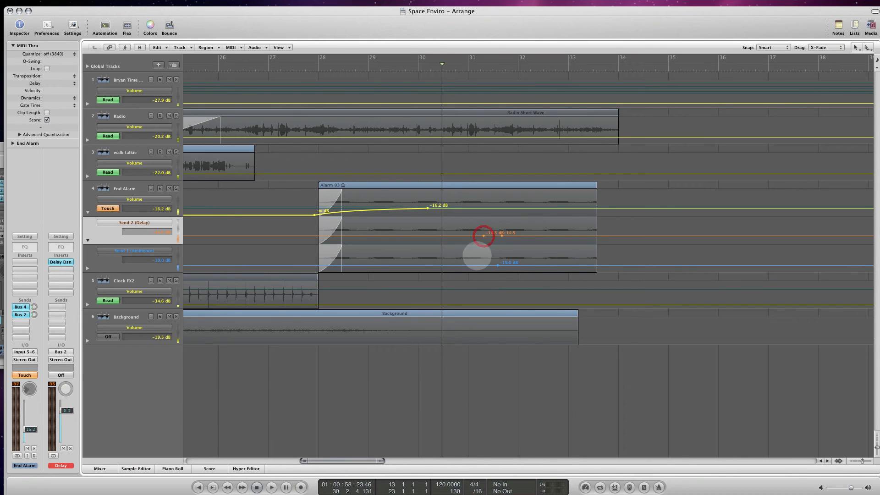
pyautogui.click(480, 265)
pyautogui.moveTo(519, 236); pyautogui.dragTo(520, 229)
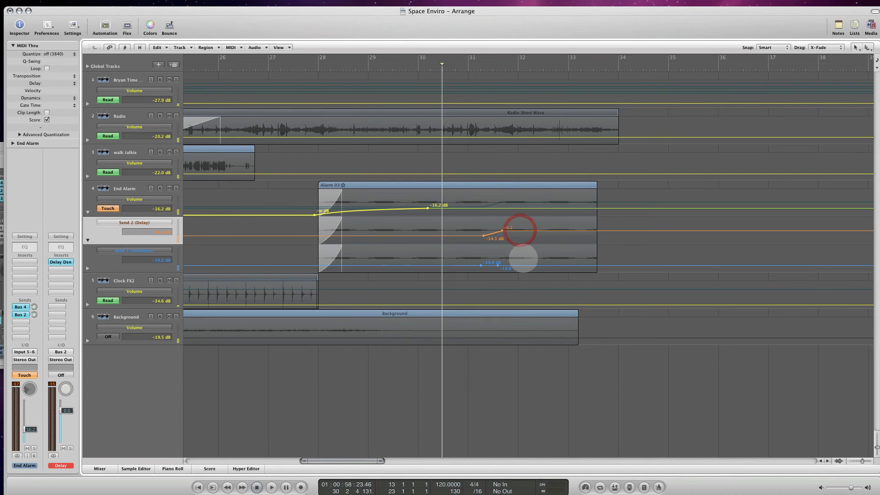
pyautogui.moveTo(525, 262); pyautogui.dragTo(525, 257)
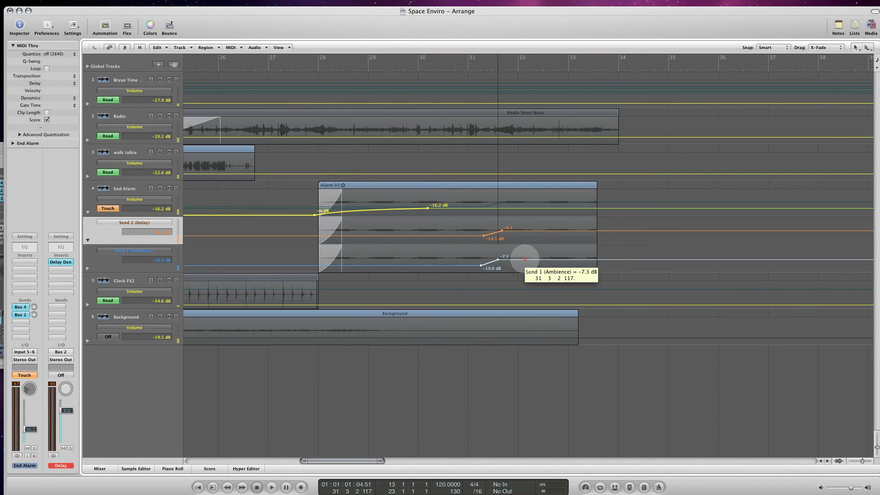
# - Lengthen the Delay and Ambience send ramps by starting them around bar 30.5, and bend both into rising curves
pyautogui.click(489, 268)
pyautogui.moveTo(480, 265); pyautogui.dragTo(445, 264)
pyautogui.click(485, 237)
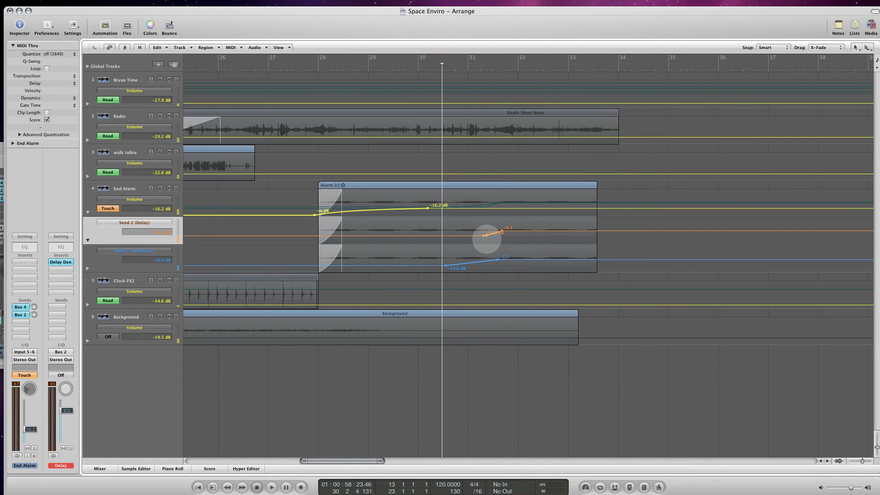
pyautogui.press('super+z')
pyautogui.moveTo(485, 236); pyautogui.dragTo(468, 229)
pyautogui.moveTo(474, 262); pyautogui.dragTo(505, 260)
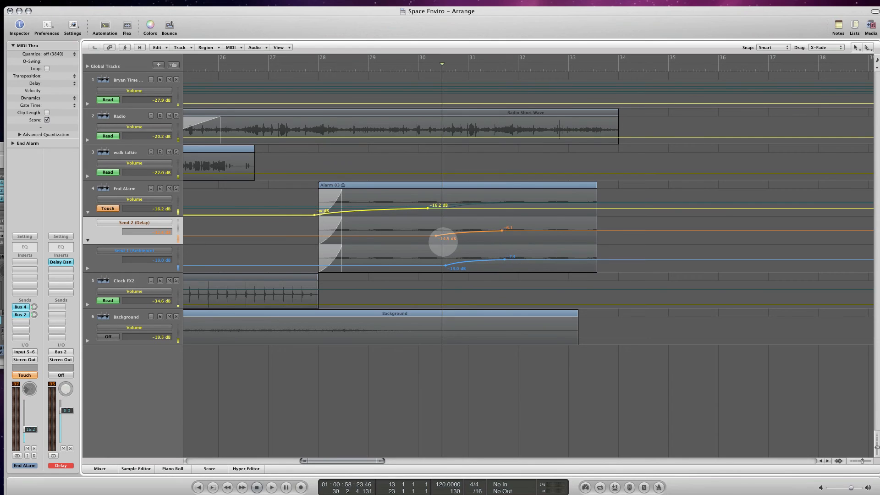
# - Play the project from just before bar 30 to about bar 33 to listen to the End Alarm's send automation
pyautogui.doubleClick(410, 71)
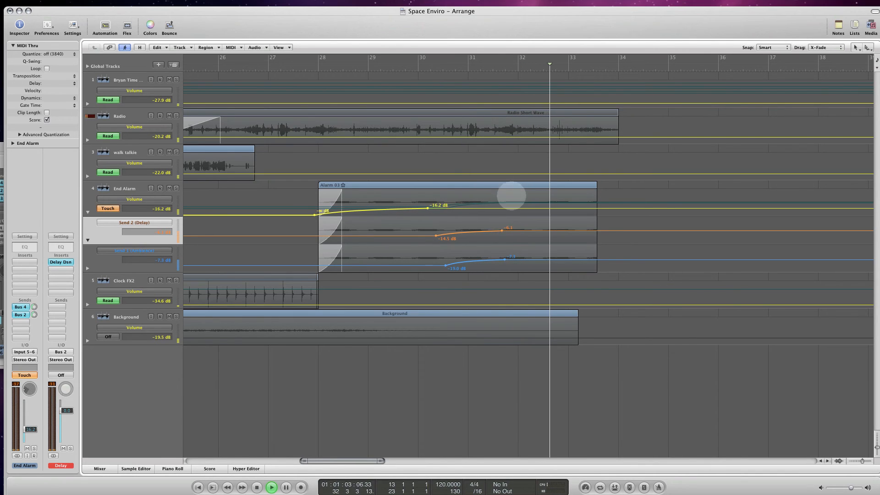
pyautogui.press('space')
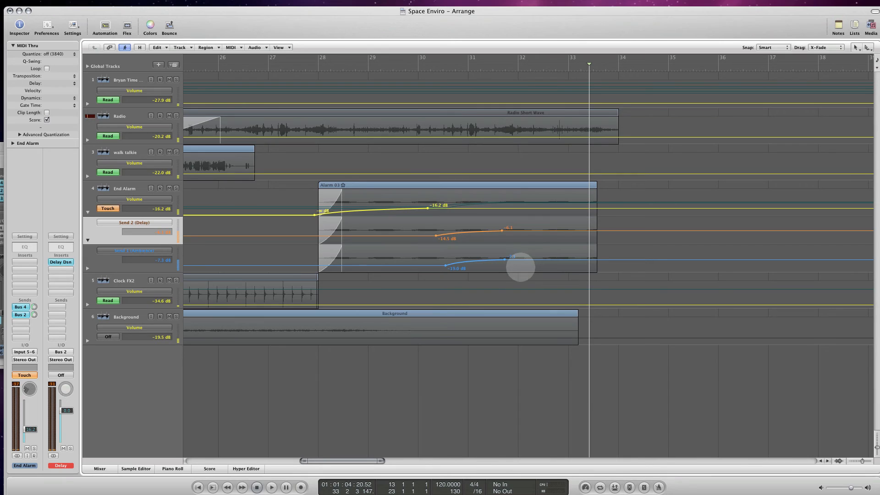
# - Raise the end levels of the End Alarm's Ambience and Delay send ramps, and start the Ambience ramp at about bar 30
pyautogui.moveTo(523, 259); pyautogui.dragTo(530, 228)
pyautogui.click(528, 226)
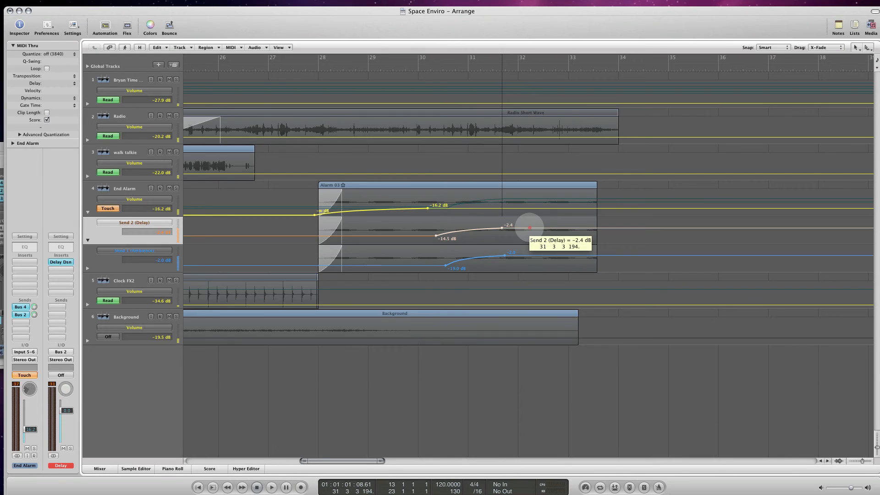
pyautogui.moveTo(530, 227); pyautogui.dragTo(530, 227)
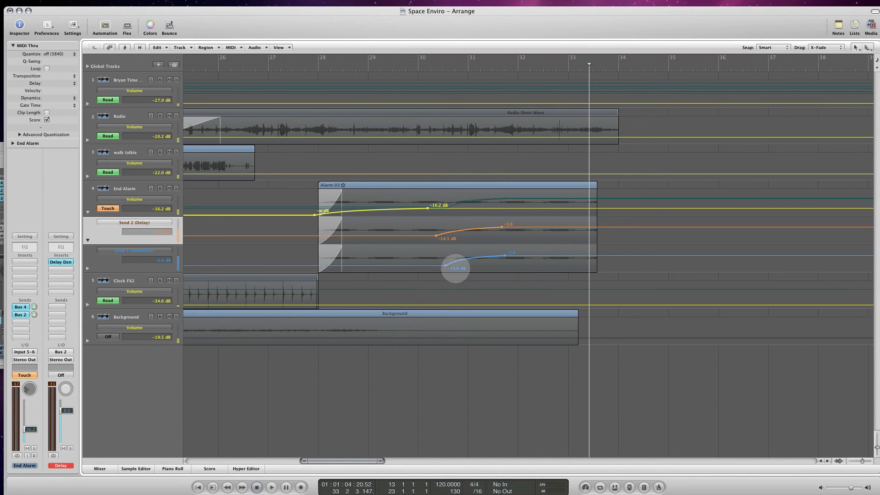
pyautogui.moveTo(446, 266); pyautogui.dragTo(417, 266)
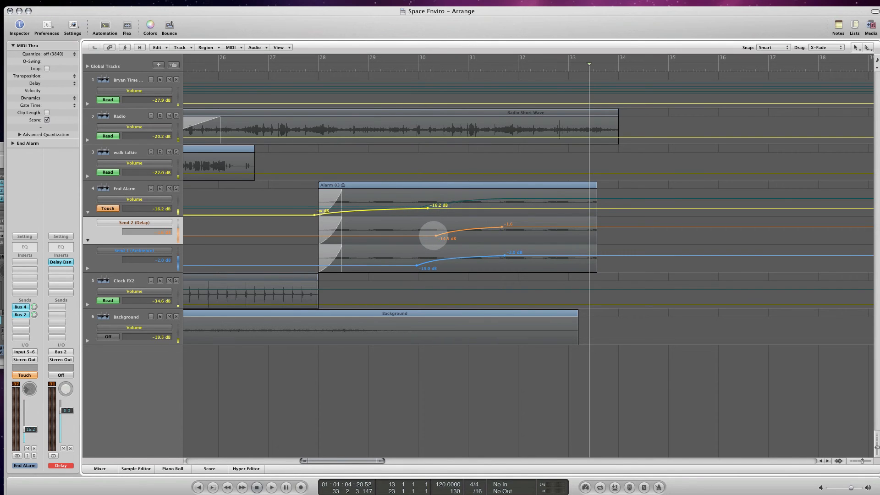
# - Play the project from just before bar 30 to about bar 33 to hear the stronger End Alarm sends
pyautogui.click(413, 69)
pyautogui.press('space')
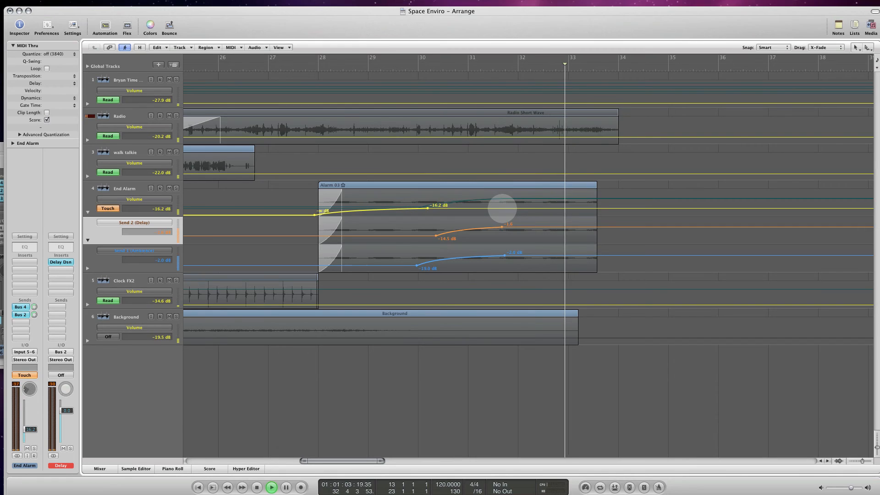
pyautogui.press('space')
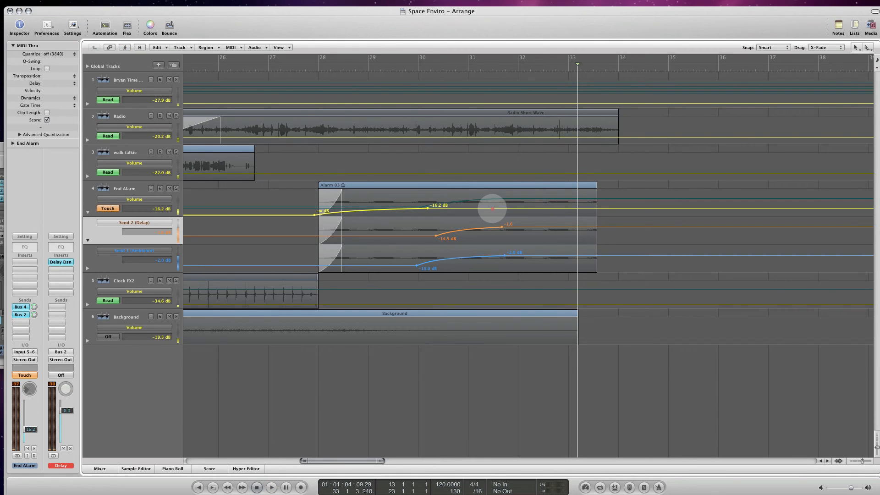
# - Try an extra End Alarm volume point of -8.2 dB around bar 31.5, listen from bar 31, and remove the point
pyautogui.moveTo(492, 208); pyautogui.dragTo(492, 203)
pyautogui.click(477, 68)
pyautogui.click(469, 67)
pyautogui.press('space')
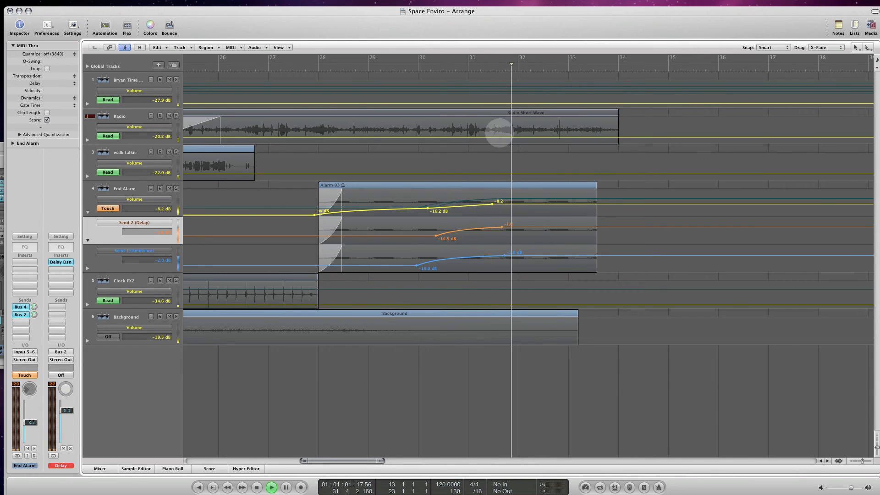
pyautogui.press('space')
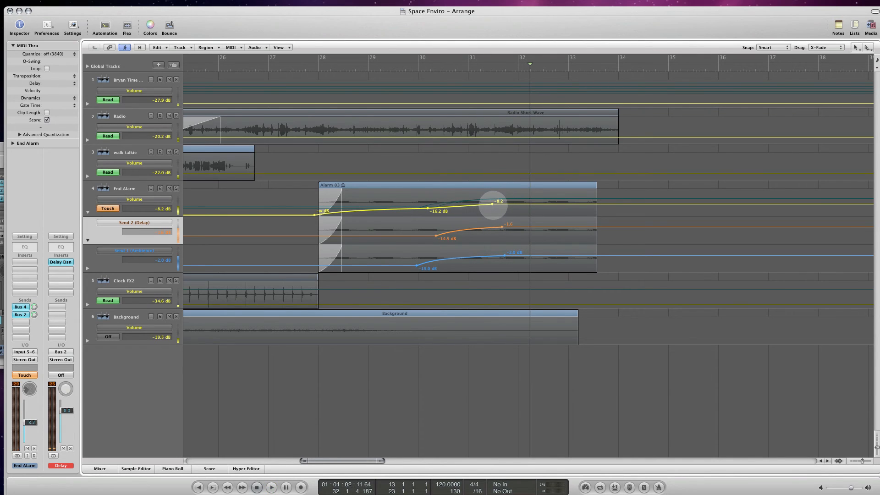
pyautogui.click(492, 204)
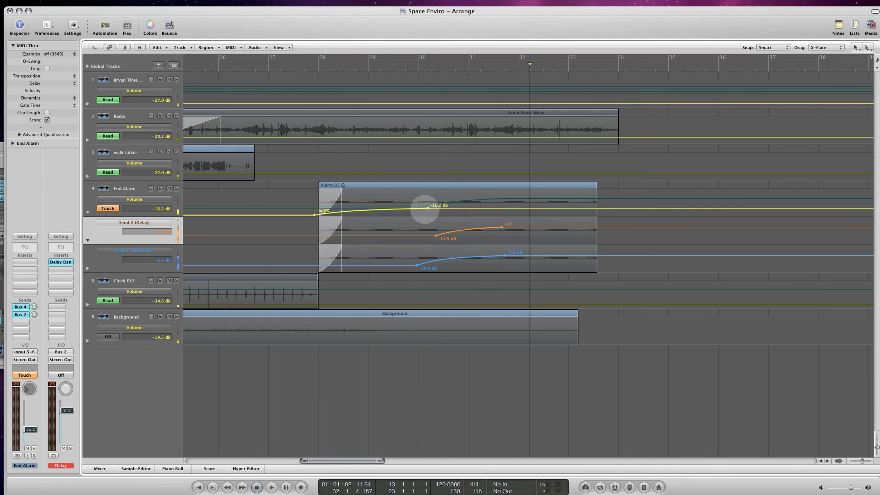
# - Move the End Alarm's upper volume point to -14.3 dB at about bar 30.4 and play the section from bar 30
pyautogui.moveTo(427, 208); pyautogui.dragTo(440, 207)
pyautogui.doubleClick(418, 69)
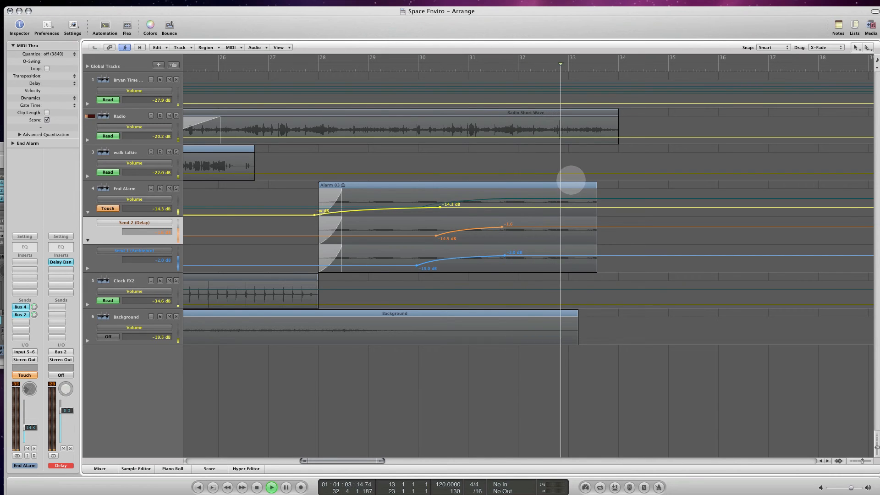
pyautogui.press('space')
# - Extend the Alarm 03 region to end at bar 34, level with the Radio region, and play from about bar 29.5
pyautogui.moveTo(597, 185); pyautogui.dragTo(622, 189)
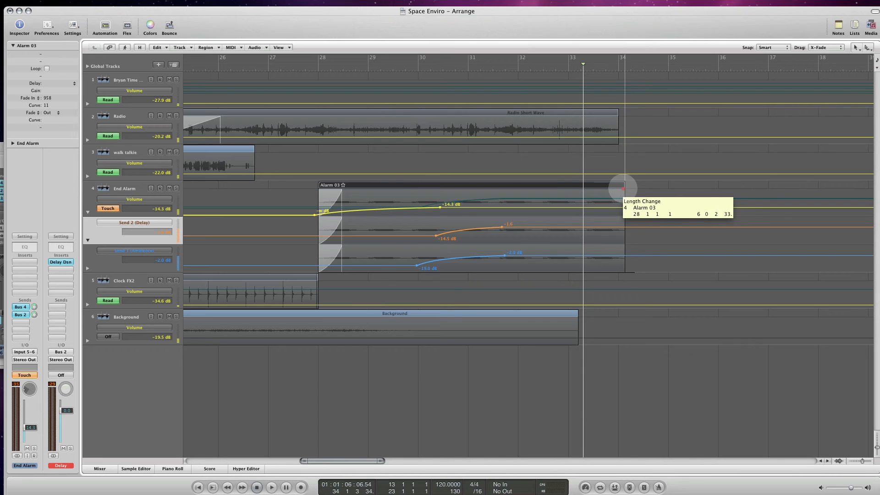
pyautogui.moveTo(623, 189); pyautogui.dragTo(621, 188)
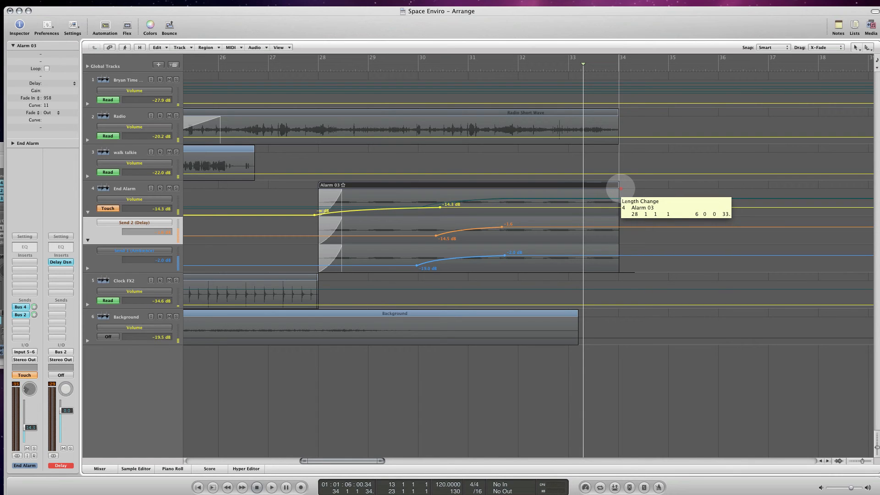
pyautogui.moveTo(620, 188); pyautogui.dragTo(621, 188)
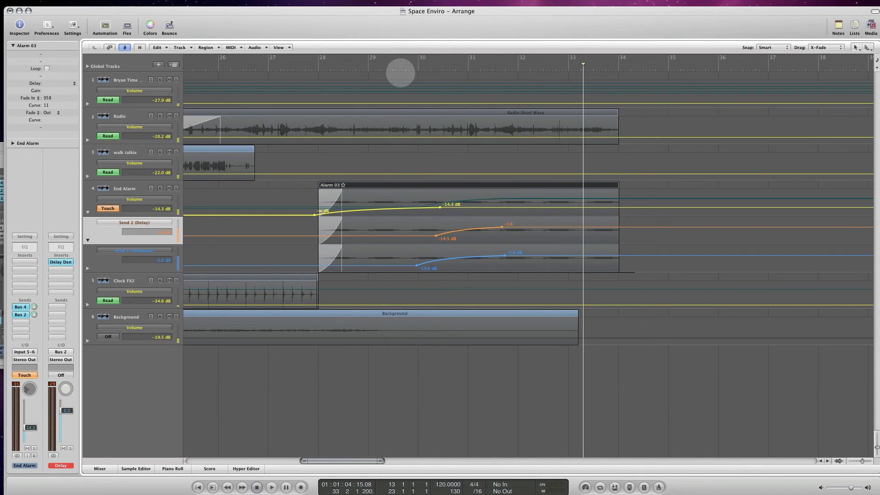
pyautogui.doubleClick(387, 67)
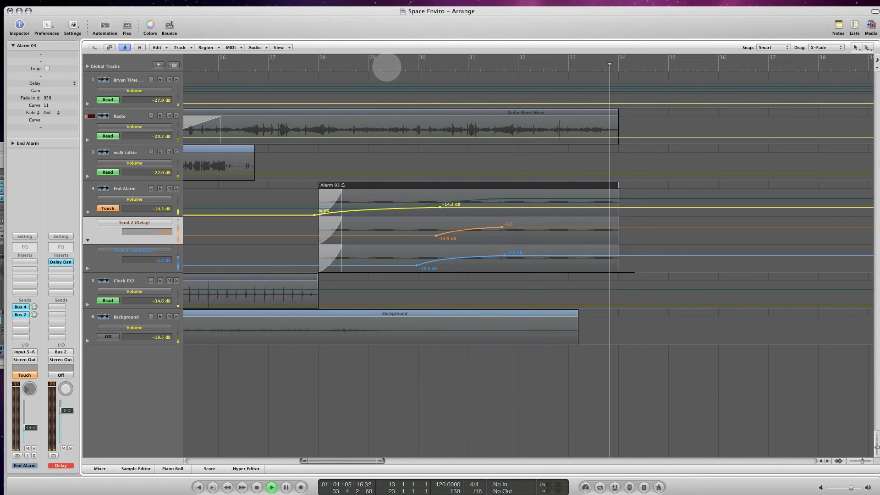
pyautogui.press('space')
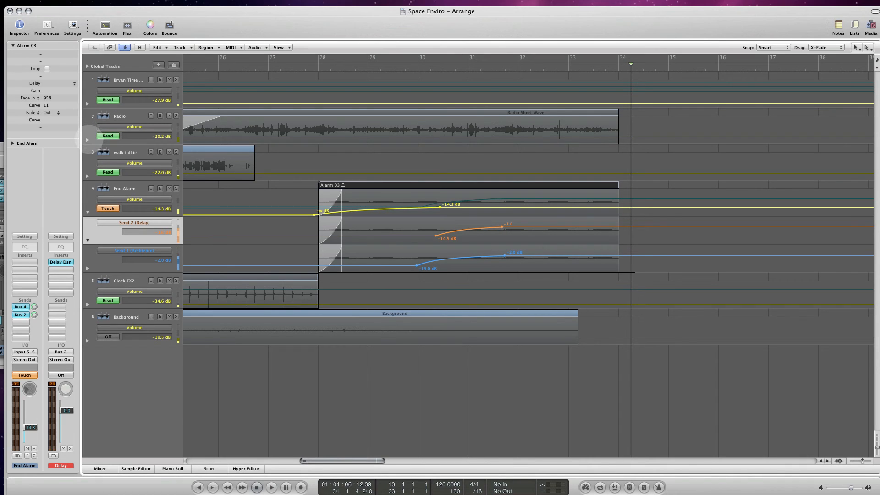
# - Fade out the Radio track's volume from -20.2 dB just before bar 31 to -∞ dB just before bar 34
pyautogui.click(87, 140)
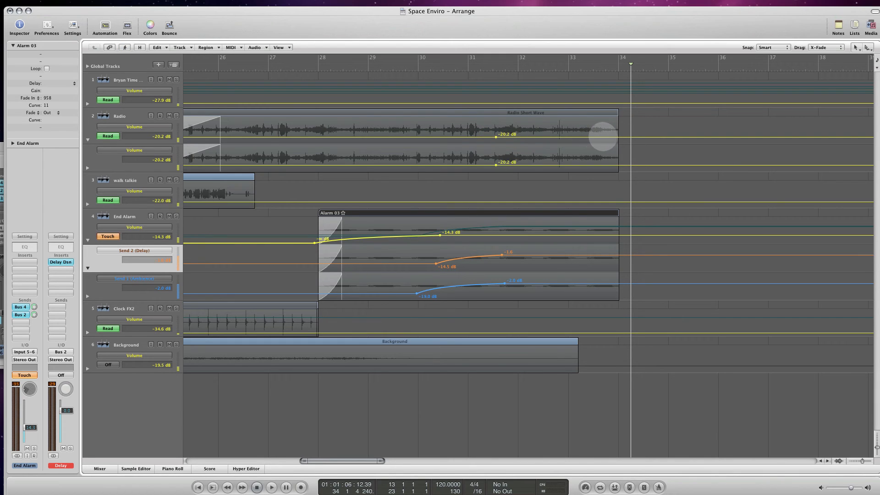
pyautogui.moveTo(621, 140); pyautogui.dragTo(624, 147)
pyautogui.moveTo(496, 136); pyautogui.dragTo(461, 137)
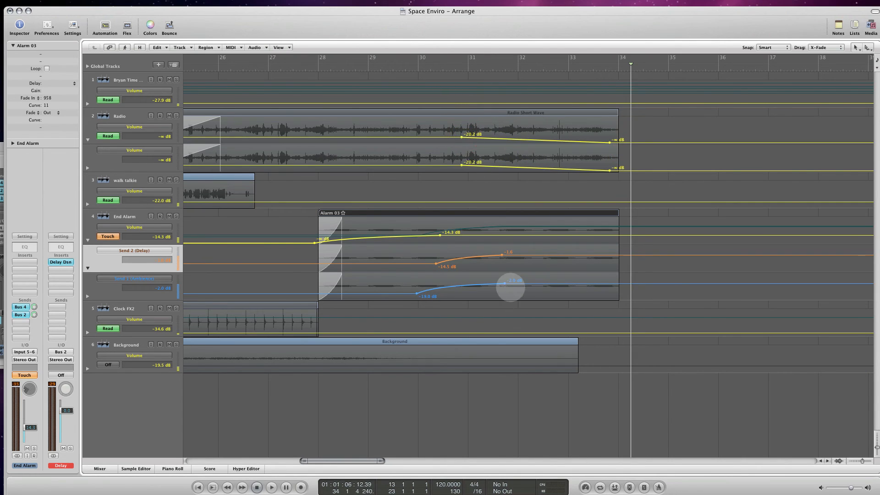
# - Fade the Background track's volume from -19.5 dB near bar 31 to -∞ dB around bar 32.4, and play the ending from bar 28
pyautogui.click(460, 366)
pyautogui.click(538, 366)
pyautogui.moveTo(561, 368); pyautogui.dragTo(560, 377)
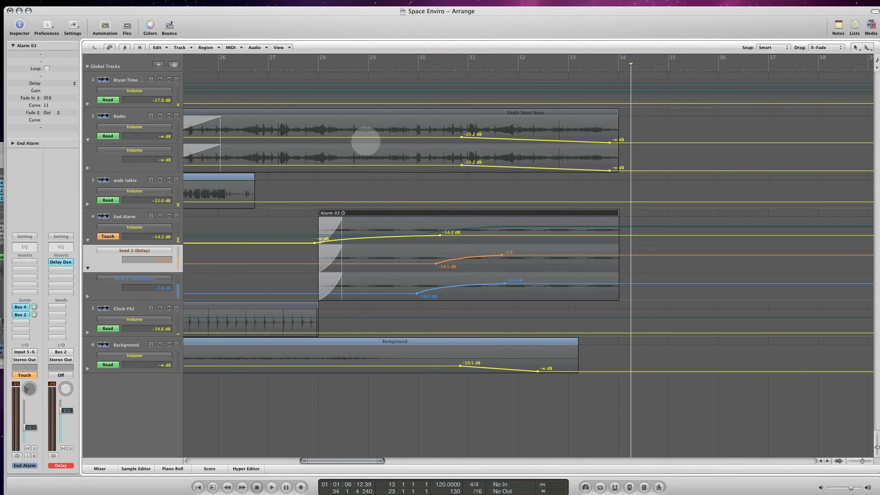
pyautogui.click(320, 66)
pyautogui.press('space')
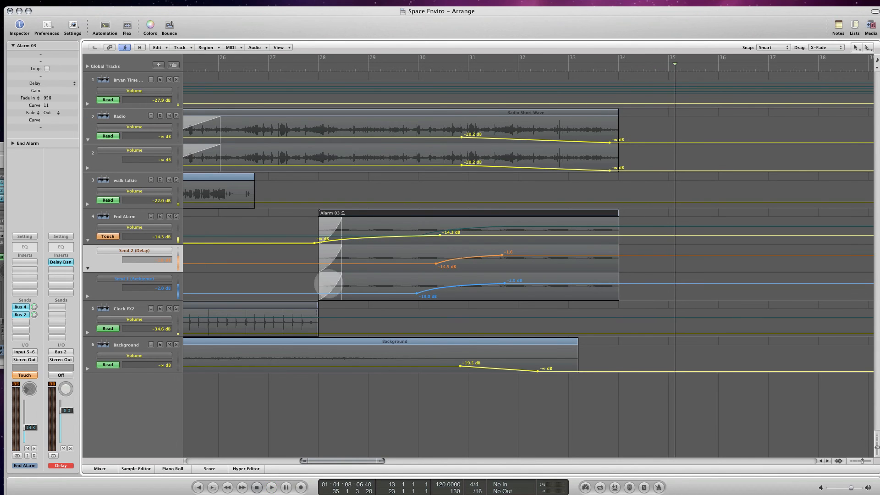
# - Return to the project's beginning, select the Background track and show a second automation lane for it
pyautogui.moveTo(355, 456); pyautogui.dragTo(227, 427)
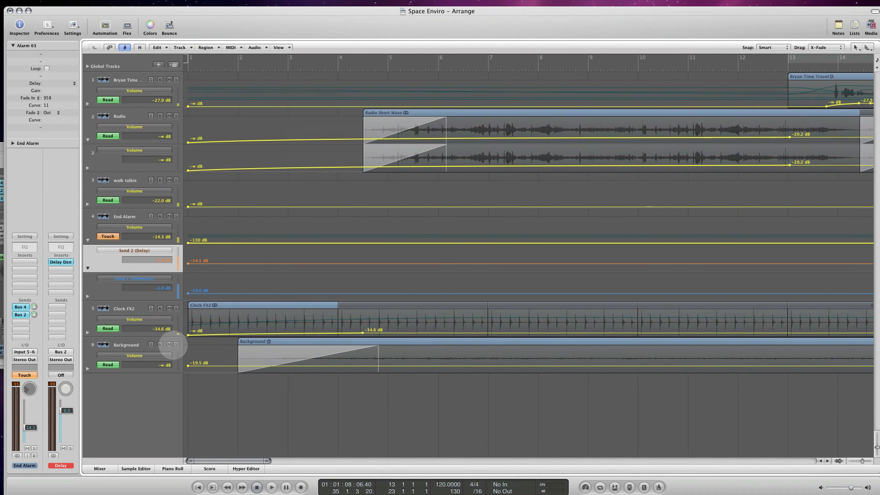
pyautogui.click(136, 345)
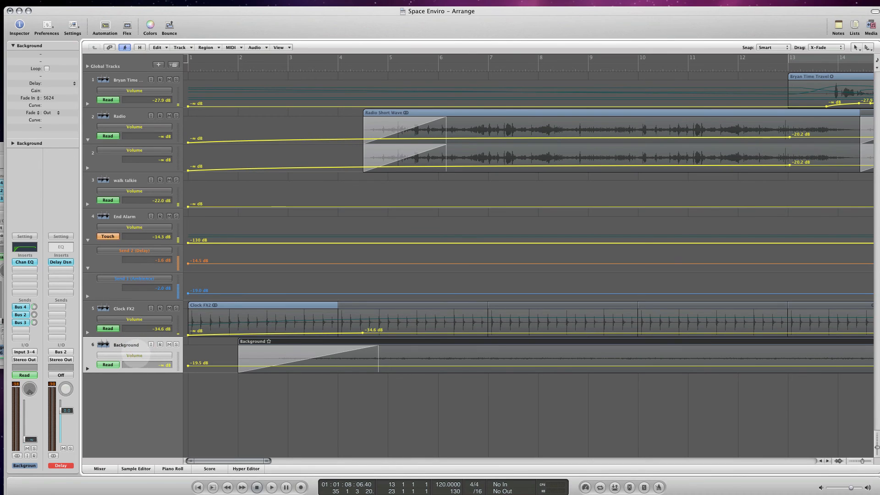
pyautogui.click(135, 356)
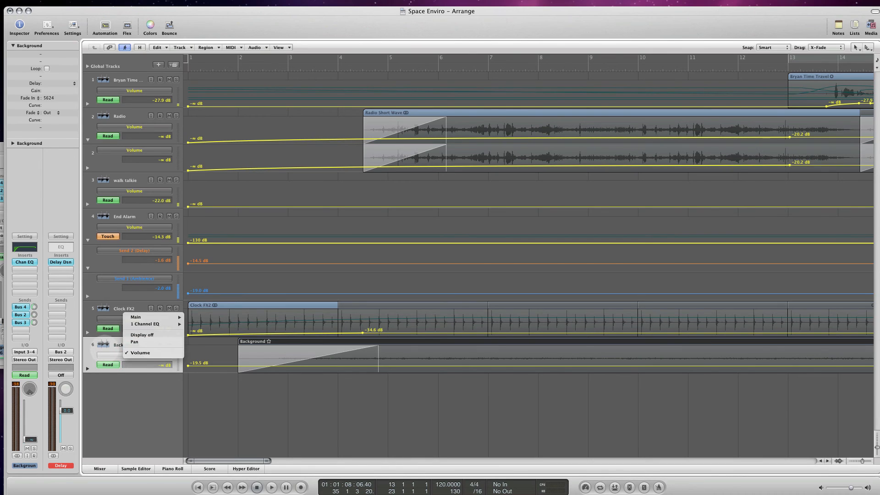
pyautogui.click(104, 352)
pyautogui.click(87, 368)
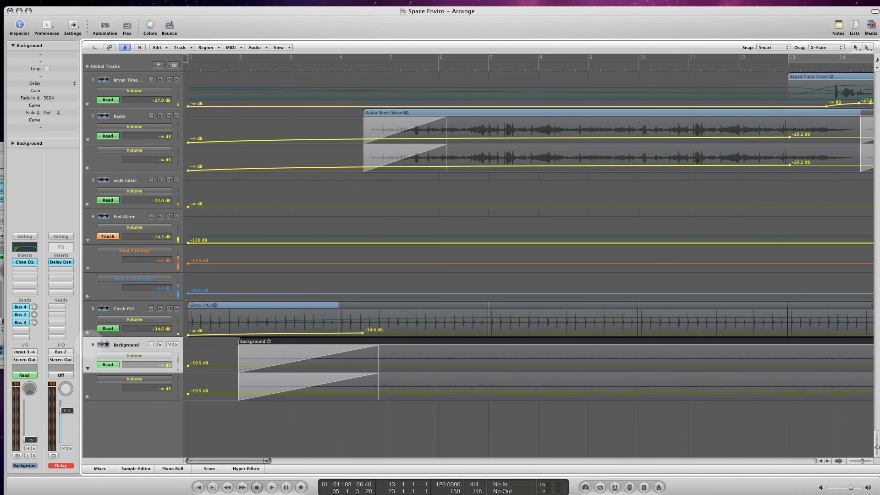
# - Check which effect each of the Background track's sends on Bus 4, Bus 2 and Bus 3 feeds
pyautogui.click(21, 308)
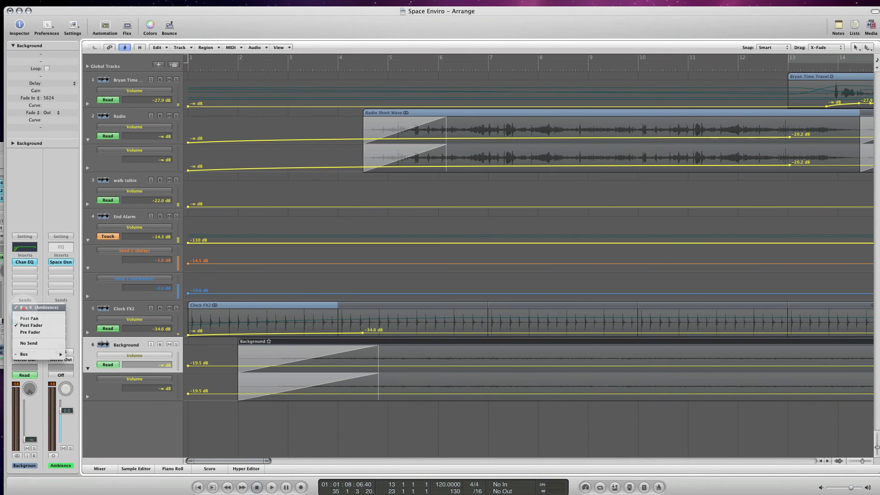
pyautogui.click(23, 308)
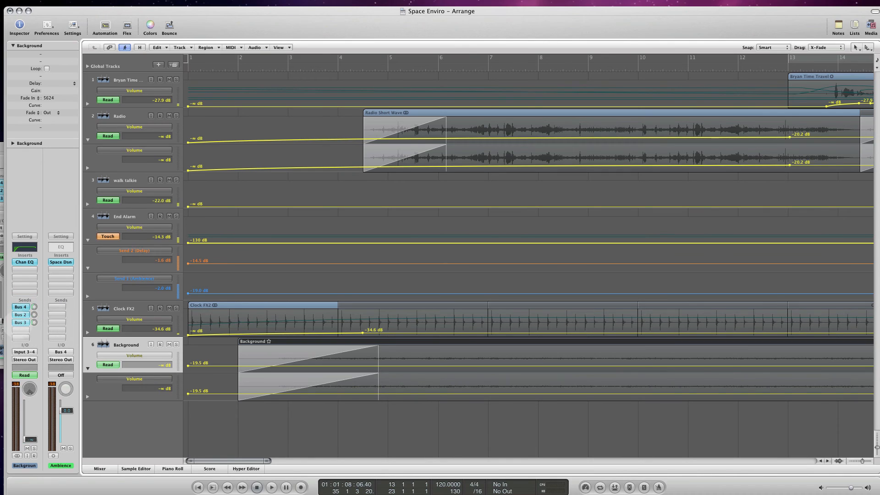
pyautogui.click(19, 315)
pyautogui.click(19, 315)
pyautogui.click(21, 323)
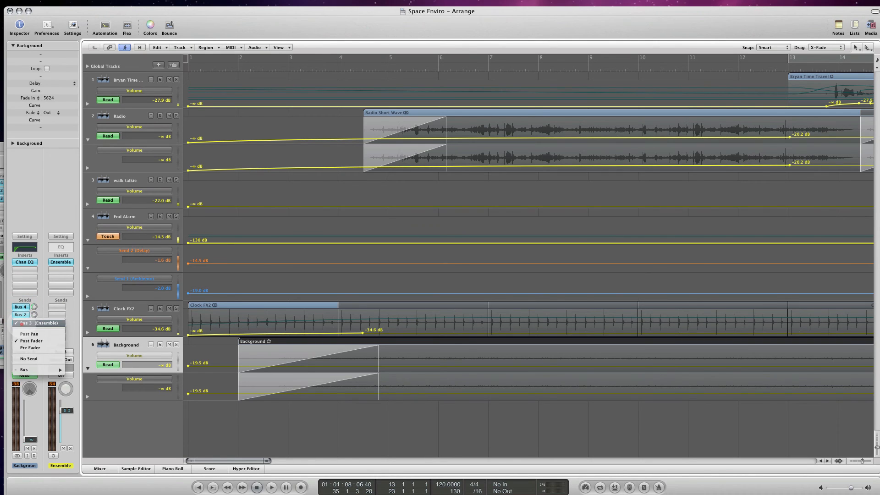
pyautogui.click(21, 323)
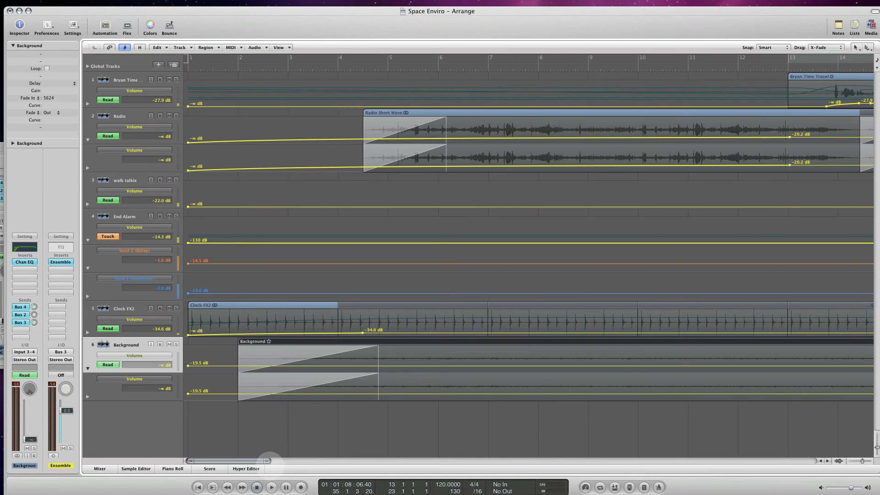
# - Solo the Background track, play it from just before bar 4 and access its pan control
pyautogui.moveTo(254, 461)
pyautogui.mouseDown()
pyautogui.moveTo(370, 461)
pyautogui.moveTo(239, 461)
pyautogui.mouseUp()
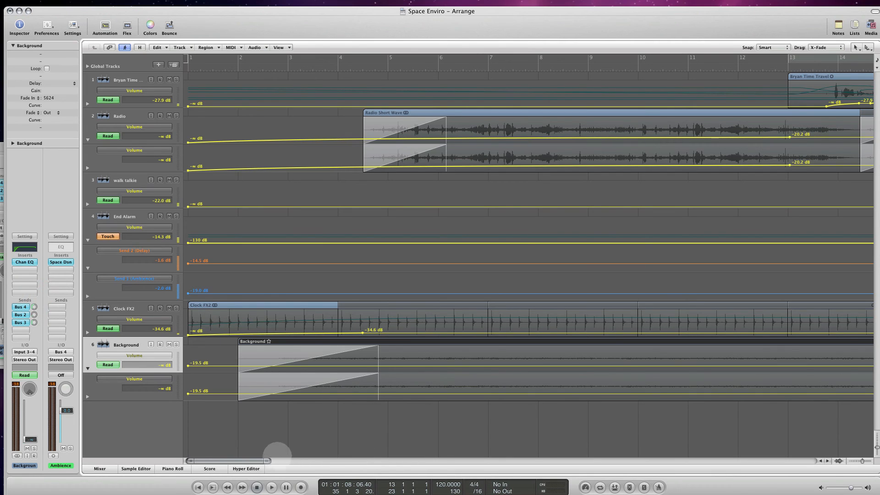
pyautogui.click(176, 344)
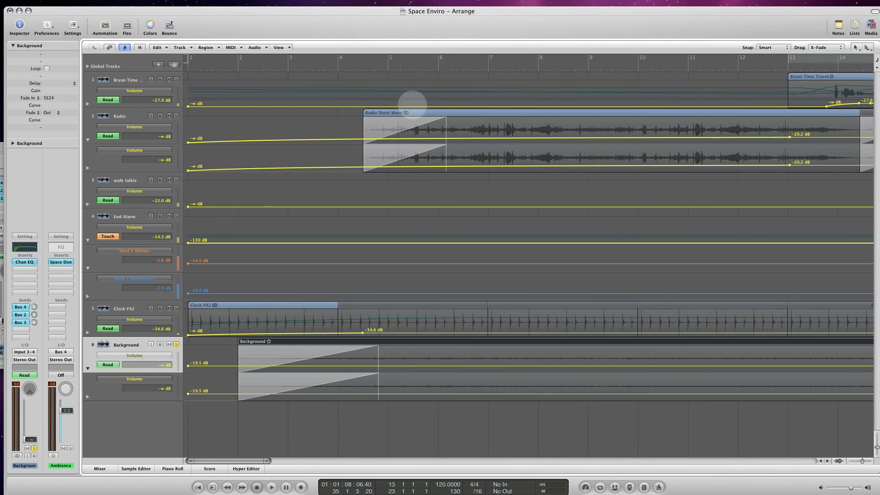
pyautogui.doubleClick(332, 65)
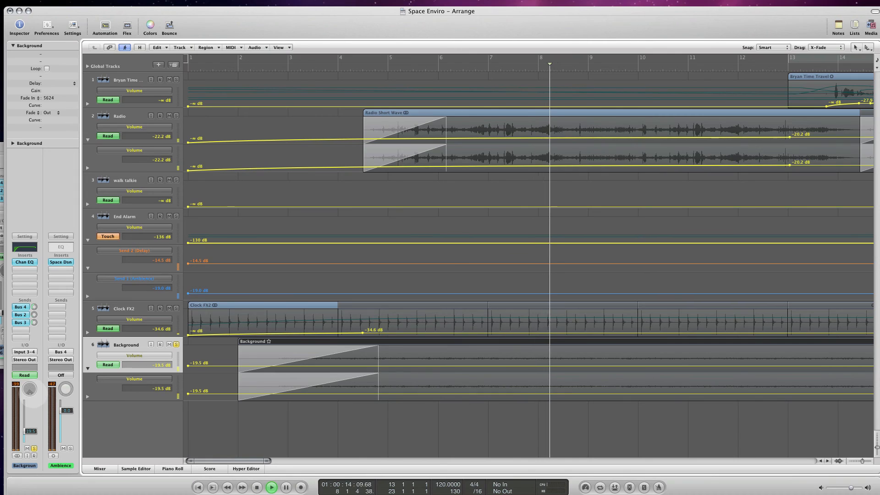
pyautogui.click(31, 392)
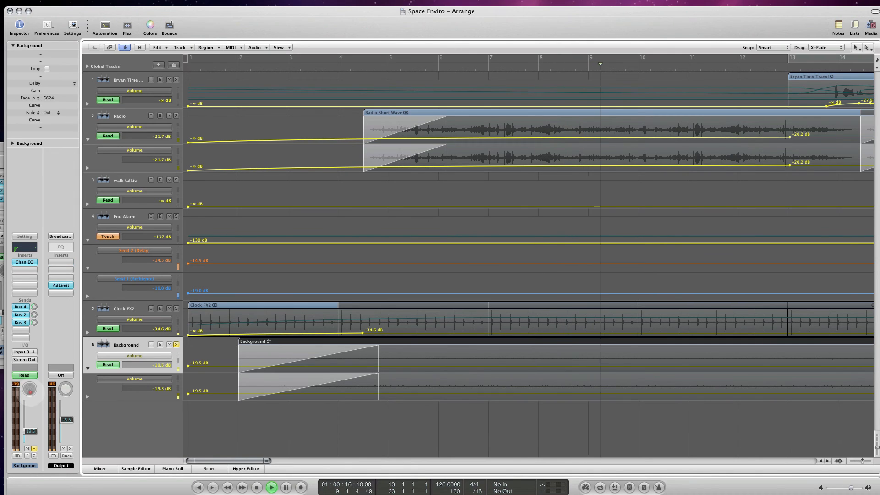
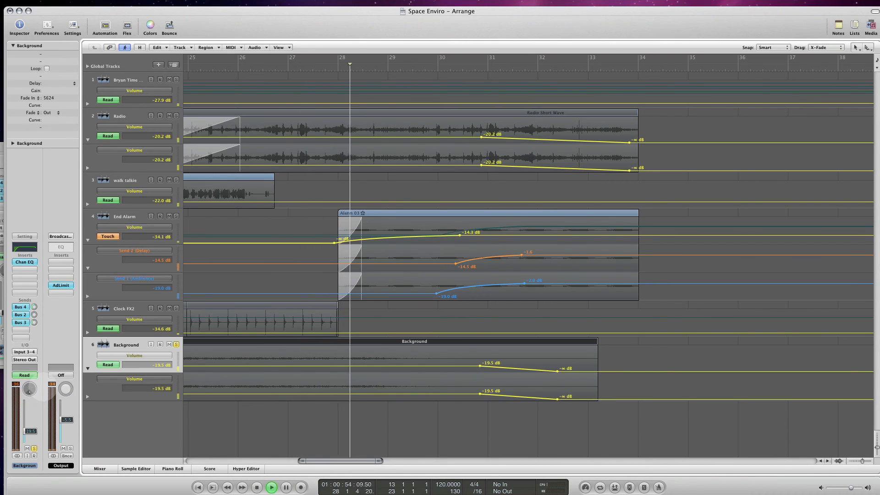
# - Check the Background track's Bus 4 send level and play the soloed track from just before bar 8
pyautogui.press('space')
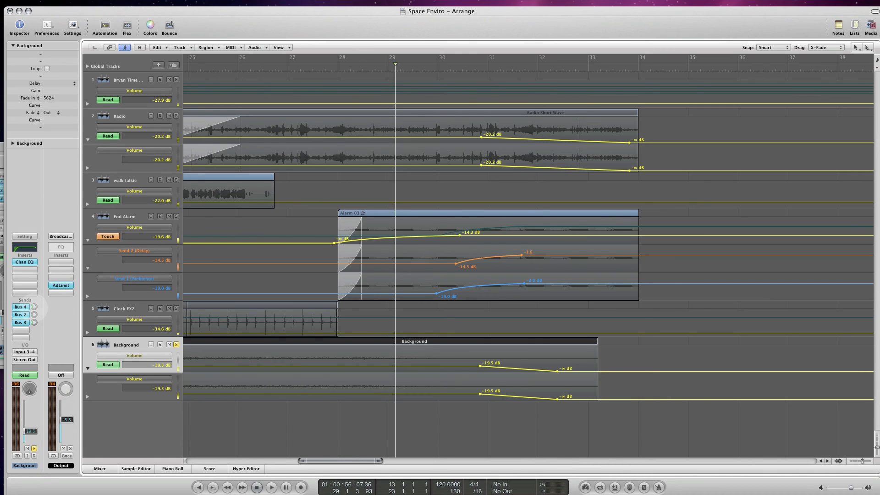
pyautogui.click(34, 307)
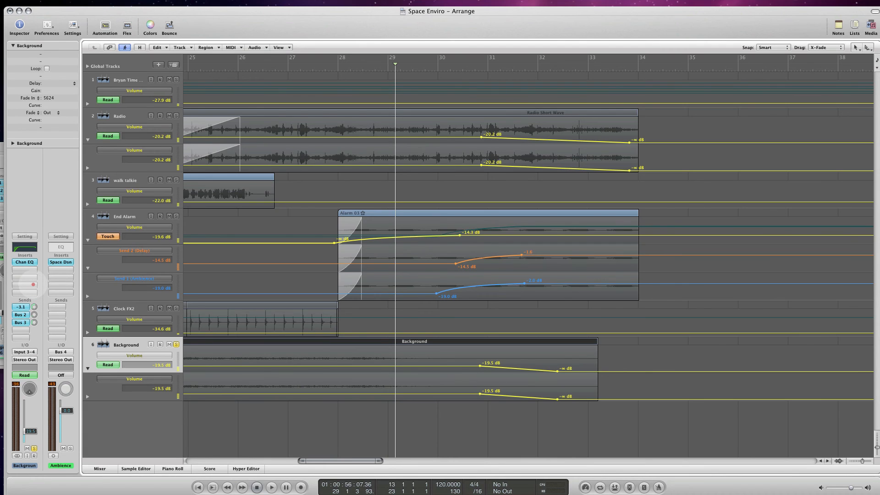
pyautogui.moveTo(356, 458); pyautogui.dragTo(272, 458)
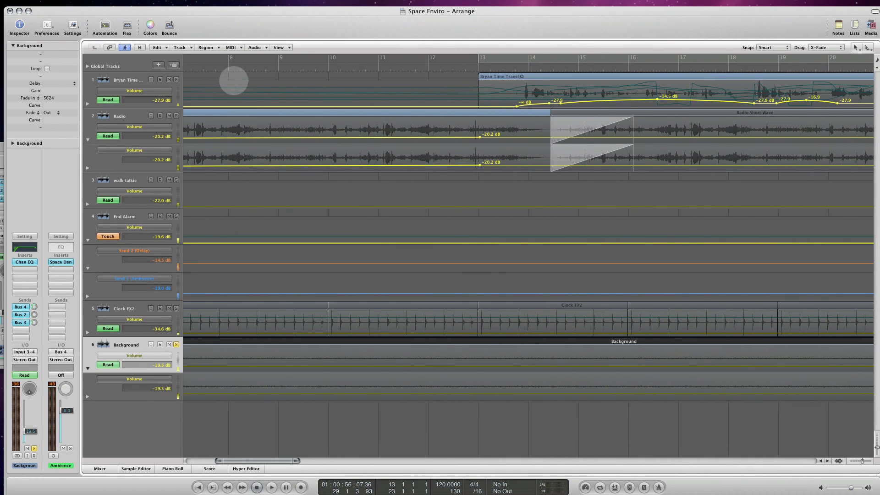
pyautogui.click(224, 68)
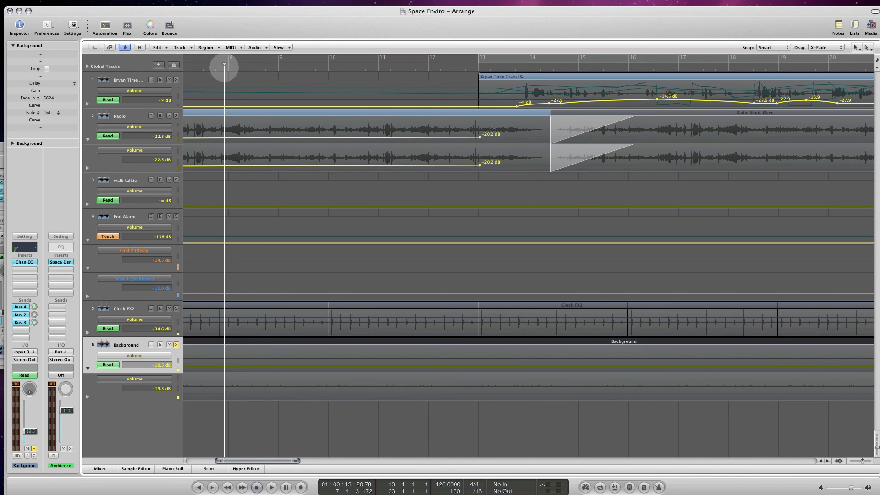
pyautogui.doubleClick(228, 67)
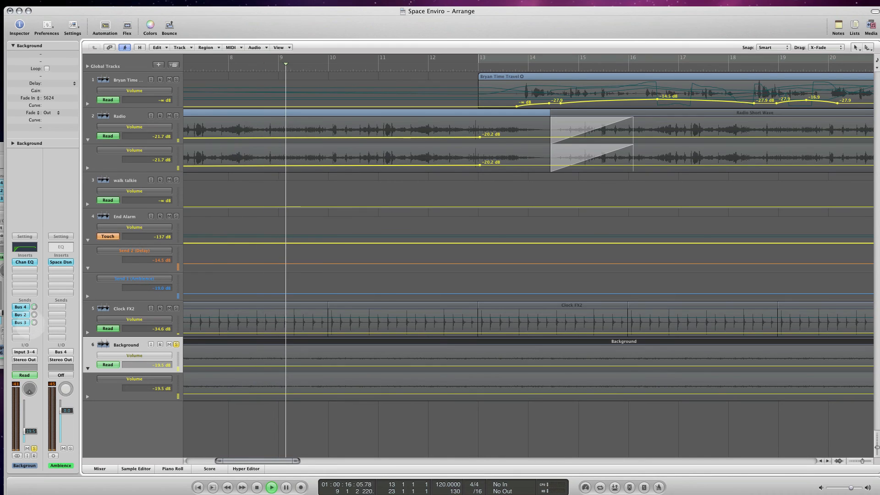
pyautogui.press('space')
# - Add a send to Bus 1 (Room Reverb) on the Background track at -6.0 dB and play on from about bar 10
pyautogui.click(24, 329)
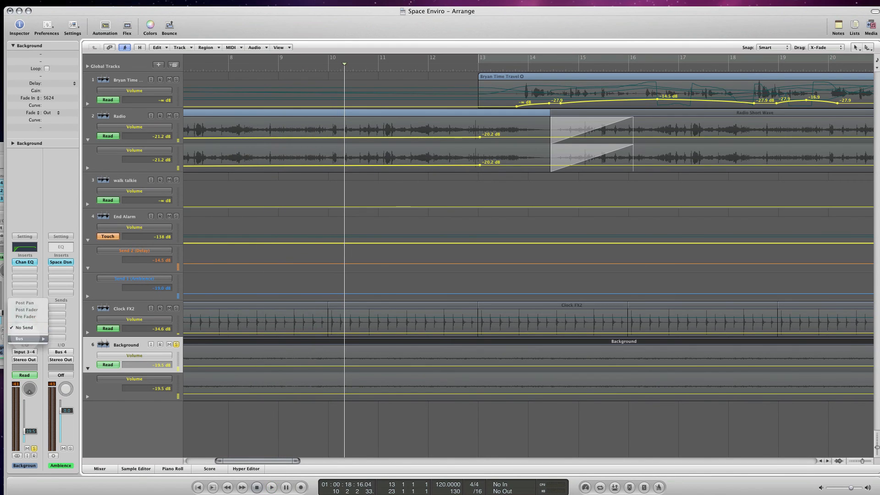
pyautogui.moveTo(25, 339)
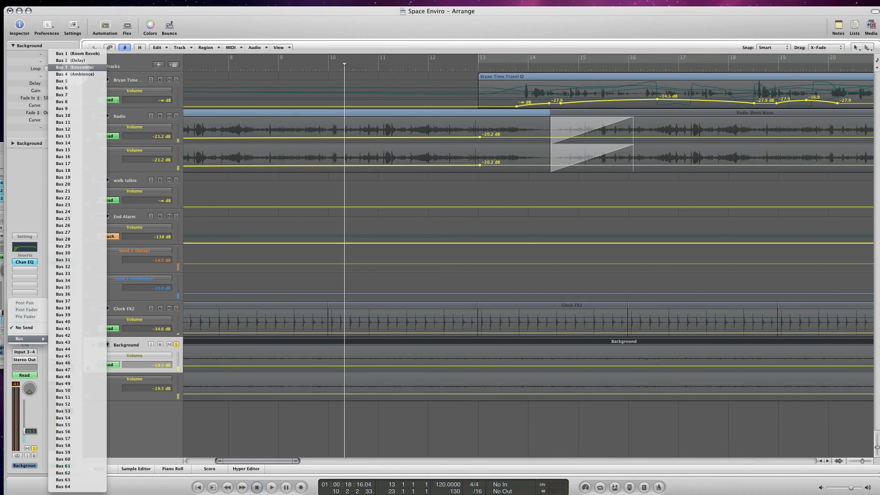
pyautogui.click(77, 53)
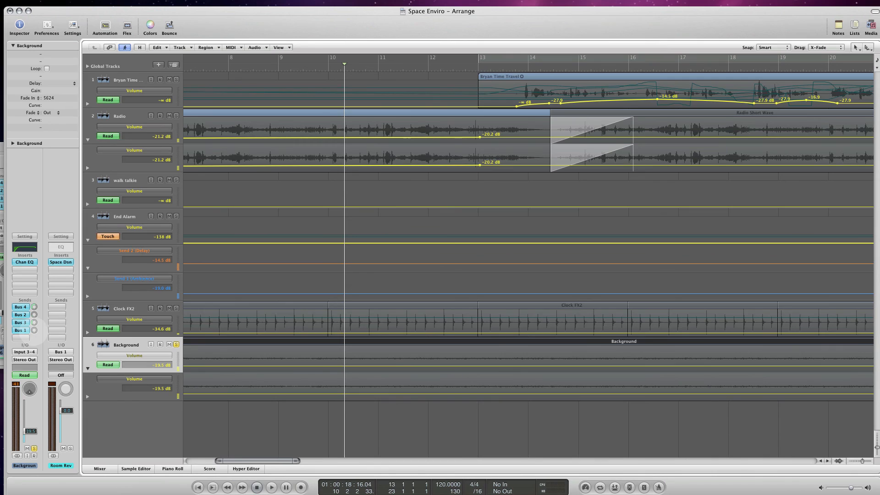
pyautogui.moveTo(35, 329); pyautogui.dragTo(42, 307)
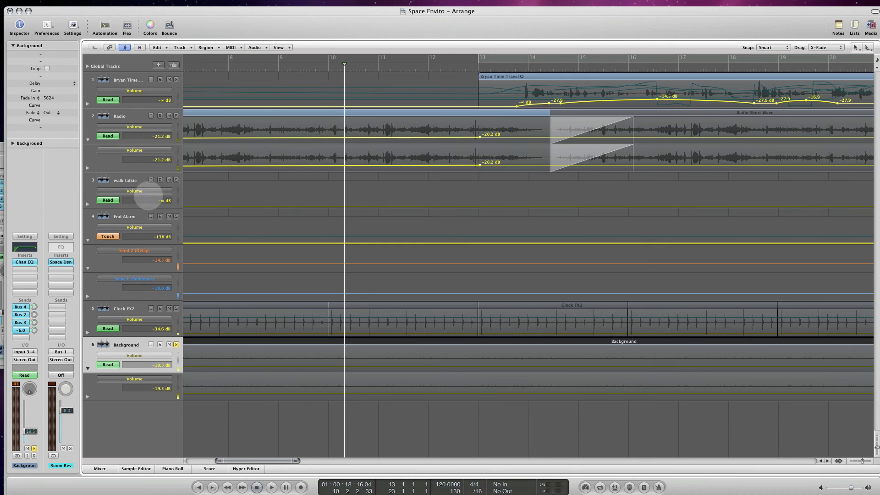
pyautogui.click(278, 66)
pyautogui.press('space')
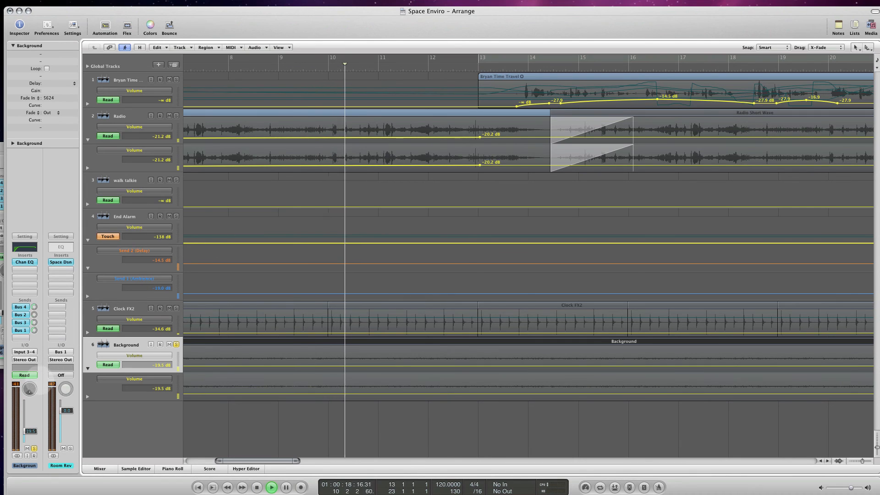
pyautogui.press('space')
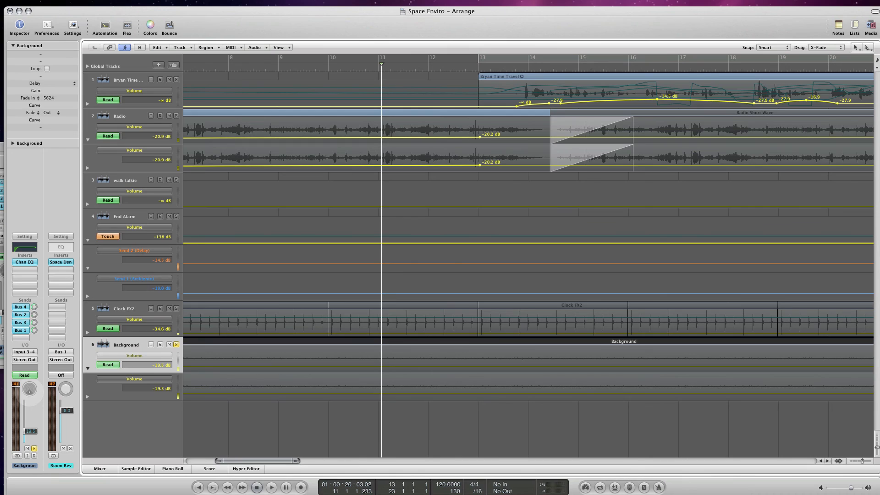
# - Fine-tune the Background track's sends to -5.9 dB on Bus 1, -23.0 dB on Bus 2 and -10.6 dB on Bus 3, and play from bar 9
pyautogui.click(29, 391)
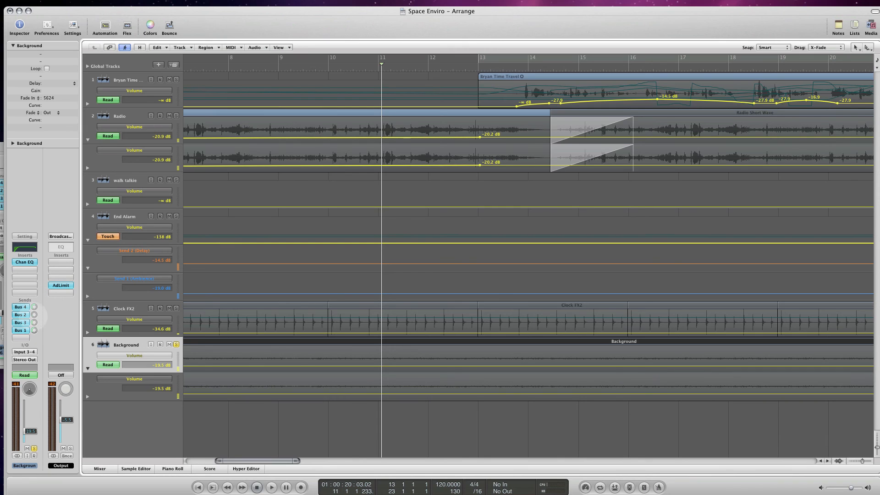
pyautogui.click(34, 330)
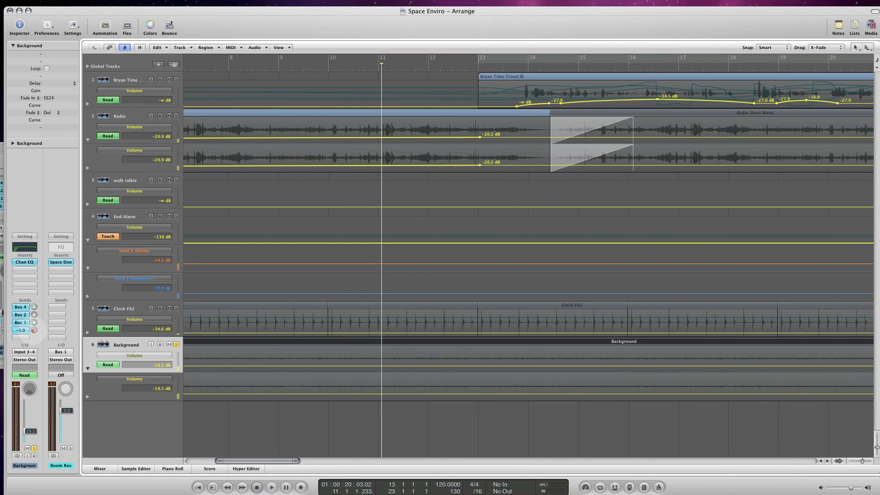
pyautogui.moveTo(34, 327); pyautogui.dragTo(34, 327)
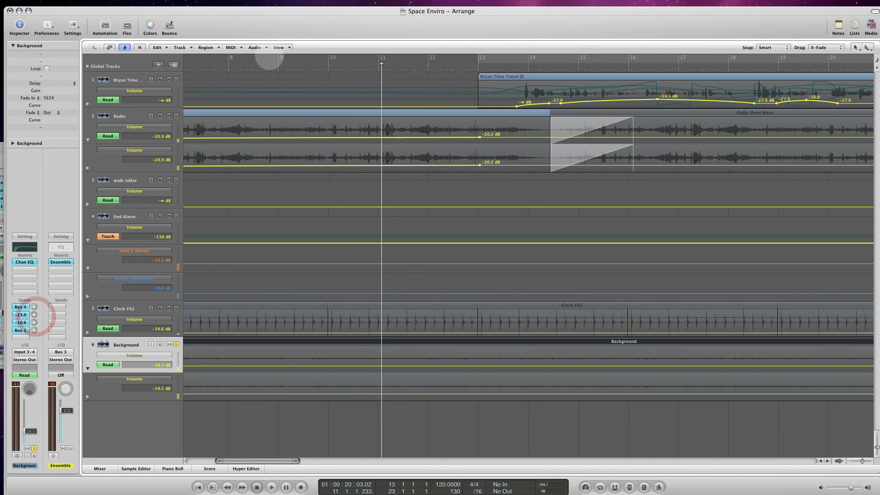
pyautogui.click(278, 69)
pyautogui.doubleClick(278, 69)
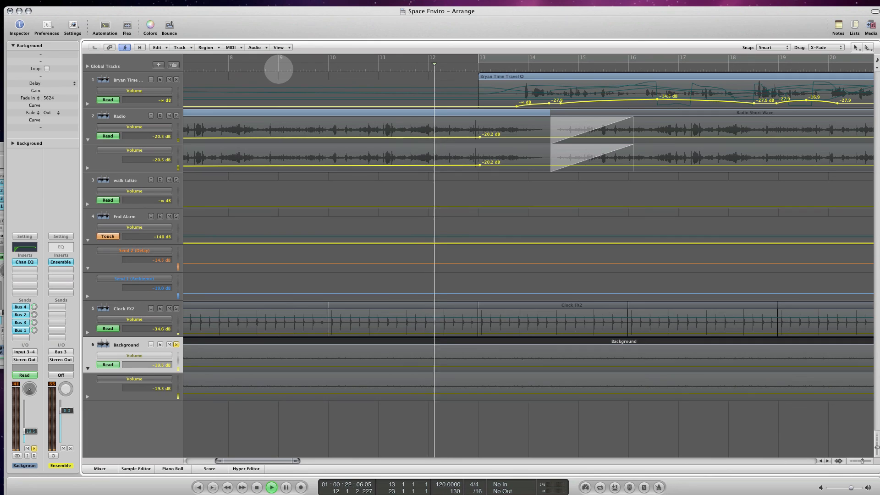
pyautogui.press('space')
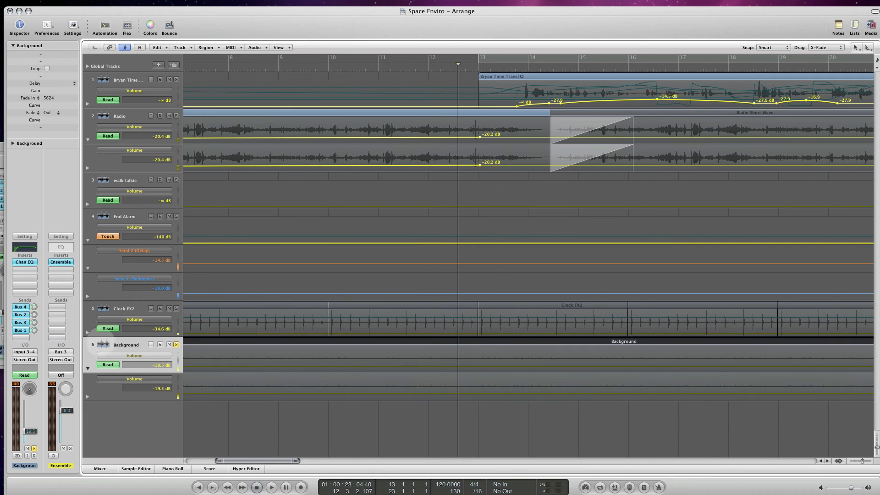
# - Turn off solo on the Background track and hide the track automation
pyautogui.click(32, 443)
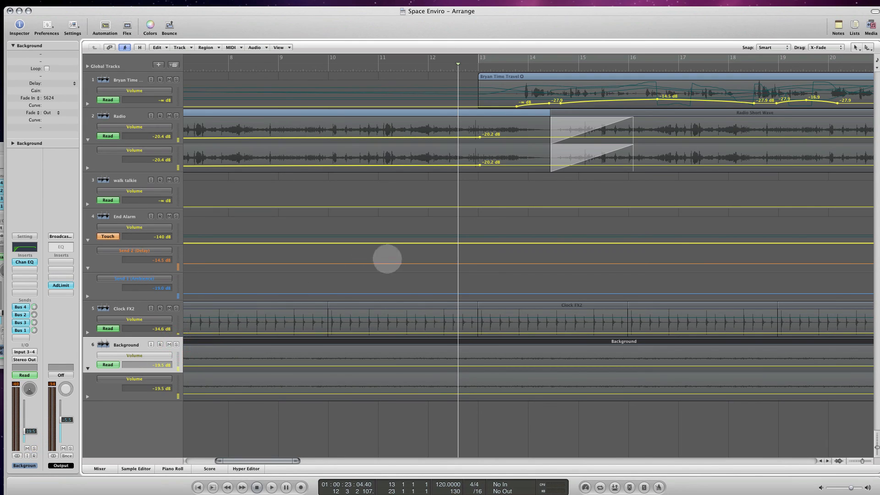
pyautogui.moveTo(296, 460); pyautogui.dragTo(360, 460)
pyautogui.click(105, 29)
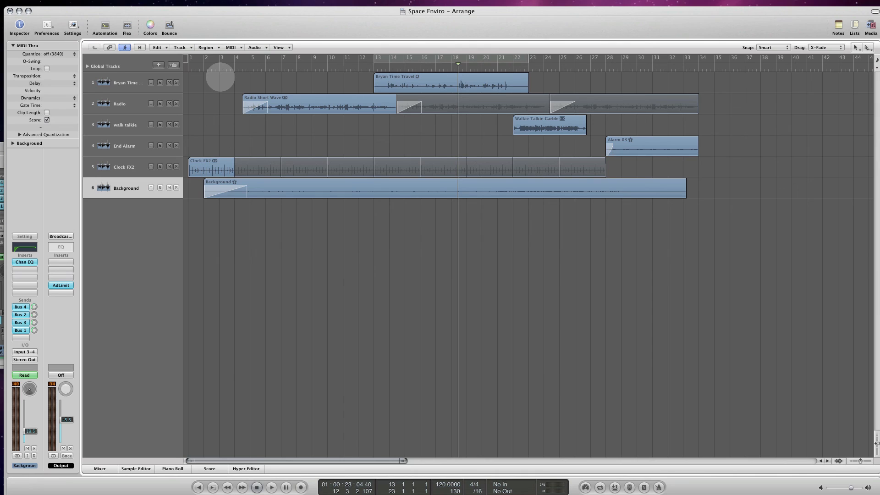
# - Play the full mix from the project's beginning until past bar 6
pyautogui.press('Return')
pyautogui.press('space')
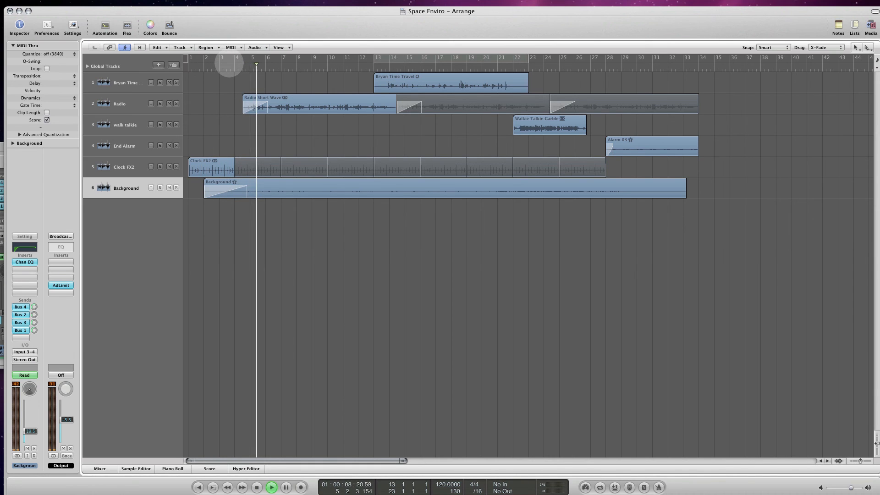
pyautogui.press('space')
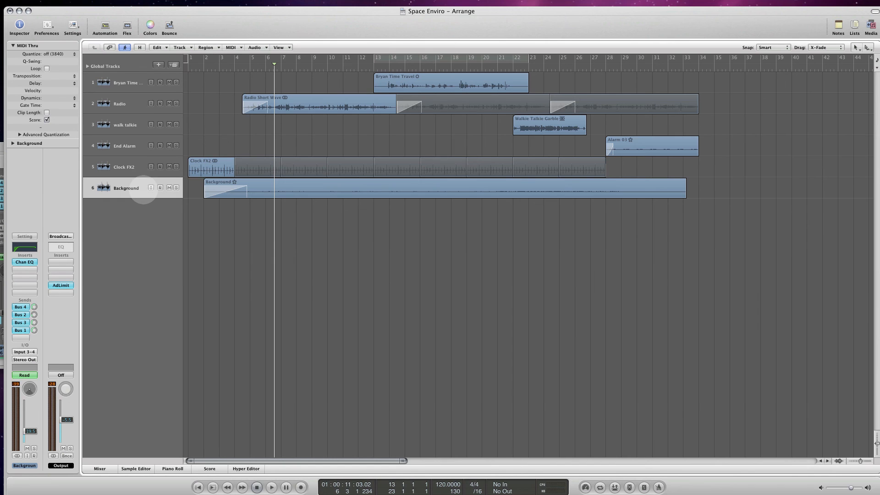
# - Show the track automation, lower the Background track's volume to -29.2 dB and play from just before bar 3
pyautogui.press('a')
pyautogui.moveTo(313, 282); pyautogui.dragTo(315, 285)
pyautogui.doubleClick(218, 70)
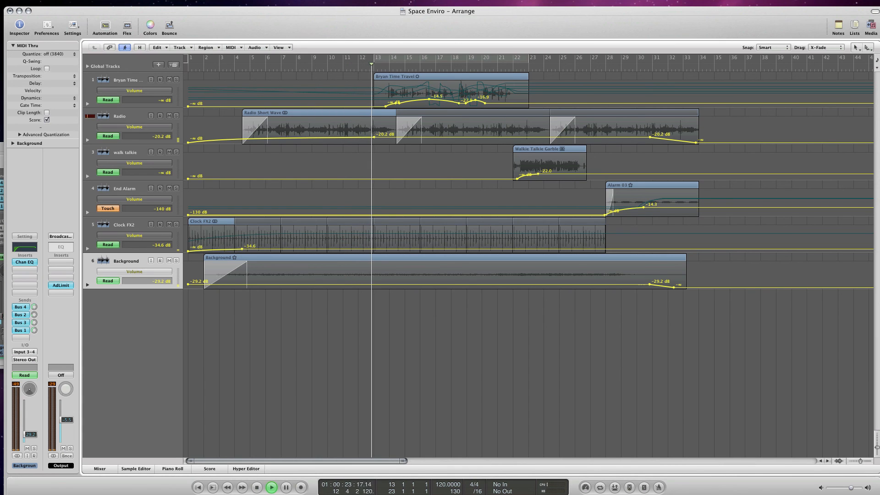
# - Set the End Alarm track's automation mode to Read in the Mixer, then stop playback near bar 27 and close the Mixer
pyautogui.press('super+2')
pyautogui.moveTo(0, 155); pyautogui.dragTo(270, 203)
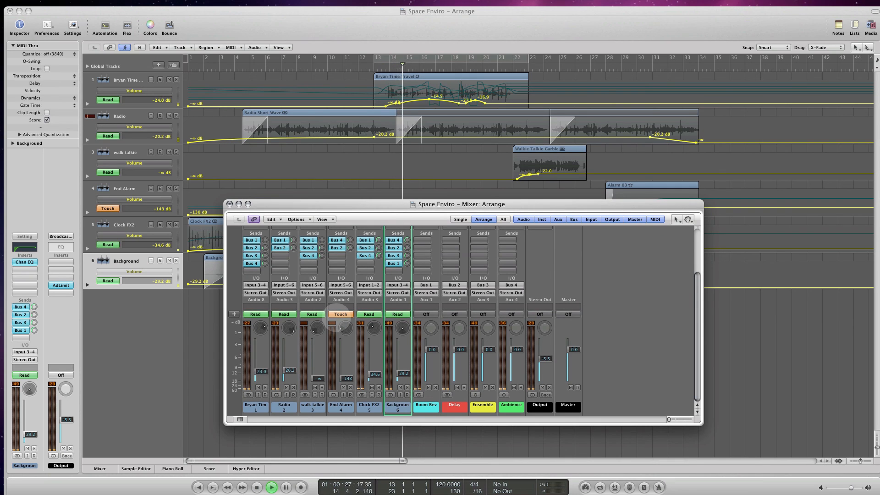
pyautogui.click(340, 314)
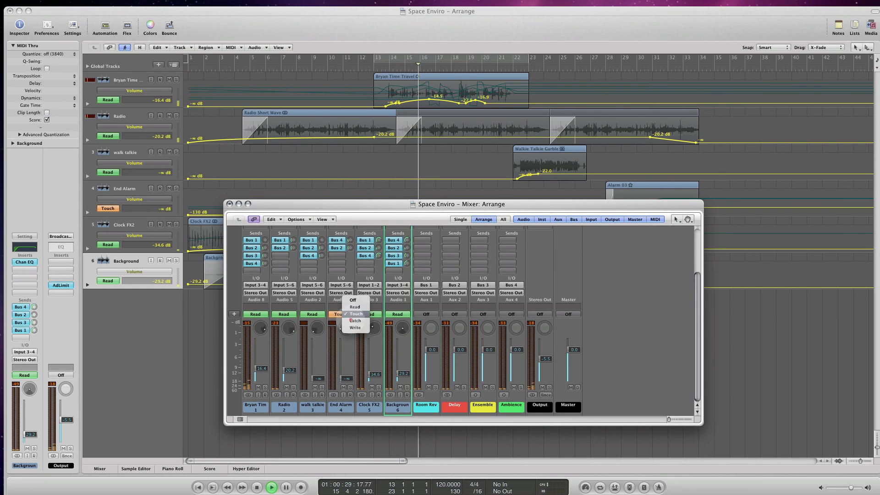
pyautogui.click(355, 307)
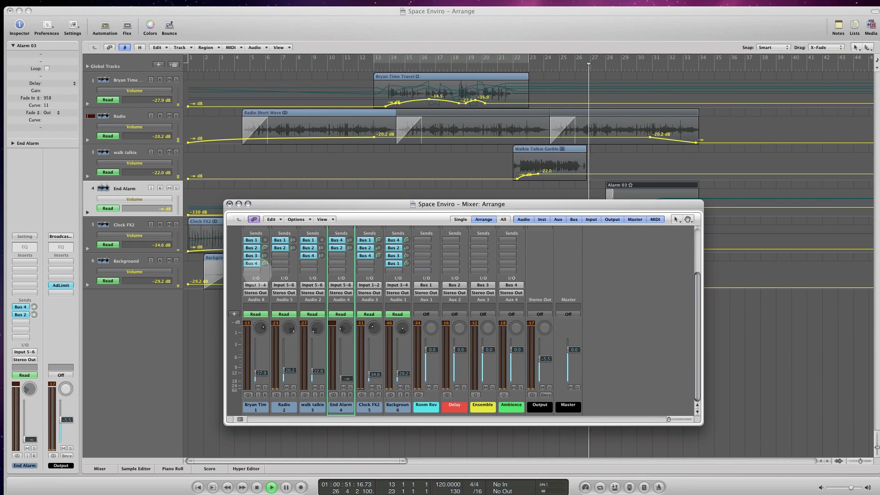
pyautogui.press('space')
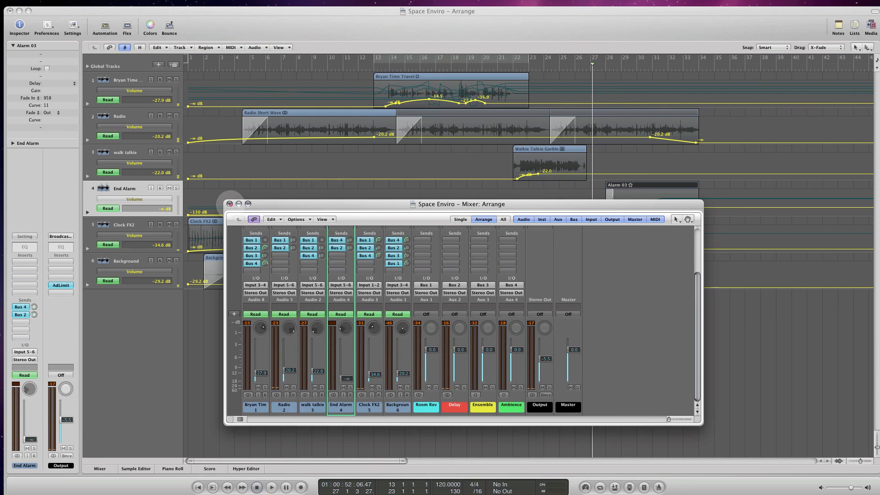
pyautogui.click(229, 204)
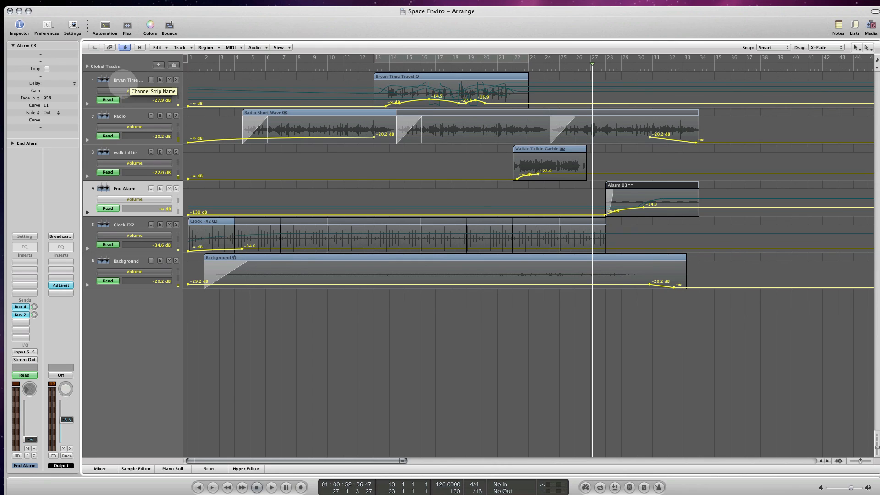
# - Enable the high-cut band at 17000 Hz with a 12 dB/Oct slope in track 1's Channel EQ and close it
pyautogui.click(123, 81)
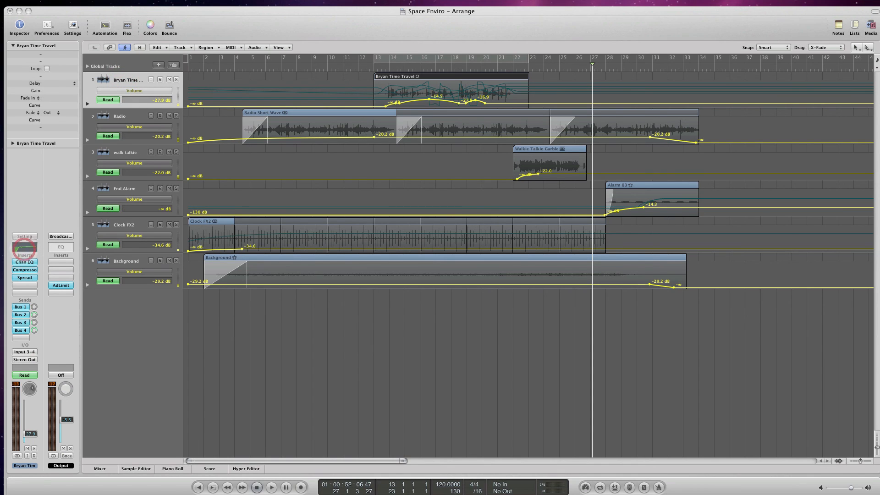
pyautogui.moveTo(0, 64); pyautogui.dragTo(410, 70)
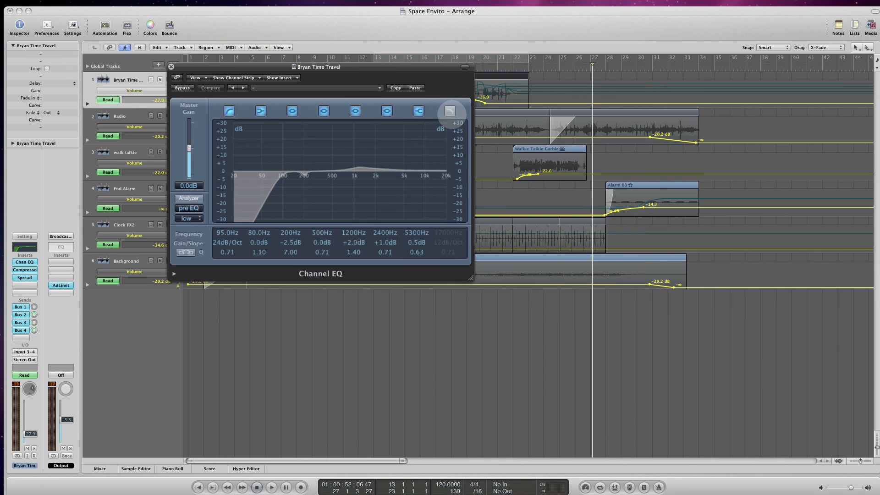
pyautogui.click(450, 111)
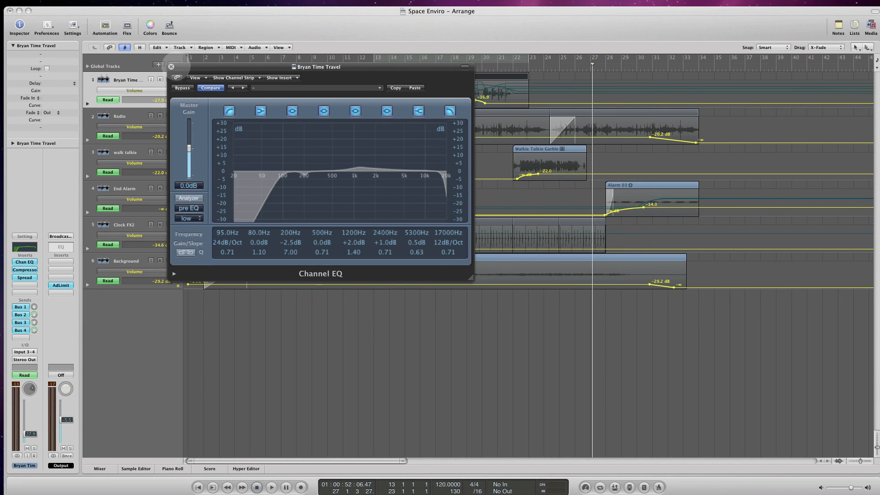
pyautogui.click(171, 66)
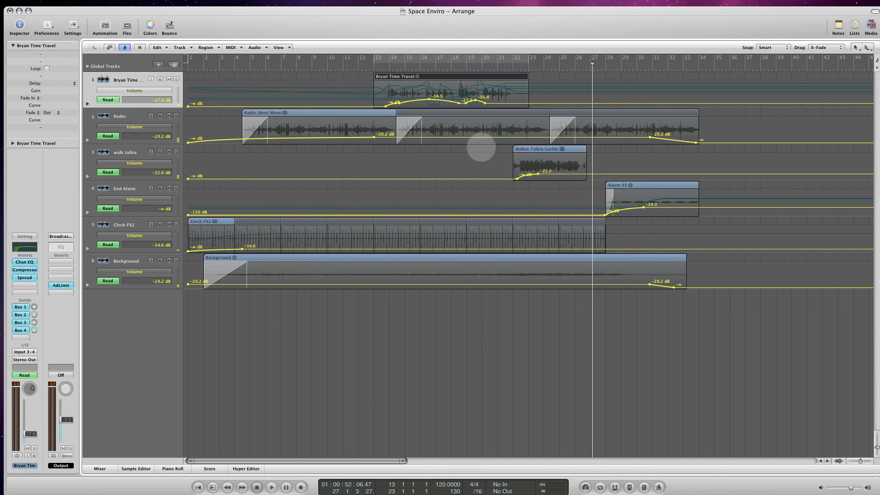
# - Add a Channel EQ to the walk talkie track with a 16400 Hz high cut and a 53 Hz low cut at 24 dB/Oct
pyautogui.click(121, 151)
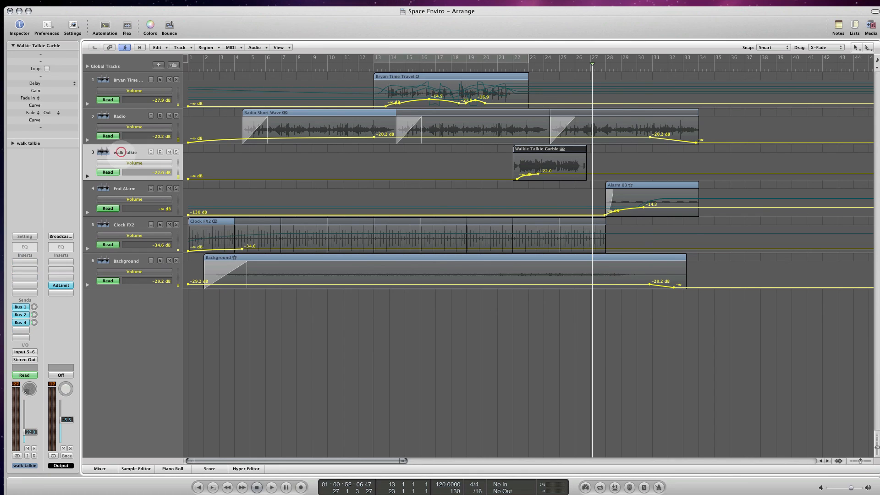
pyautogui.click(25, 248)
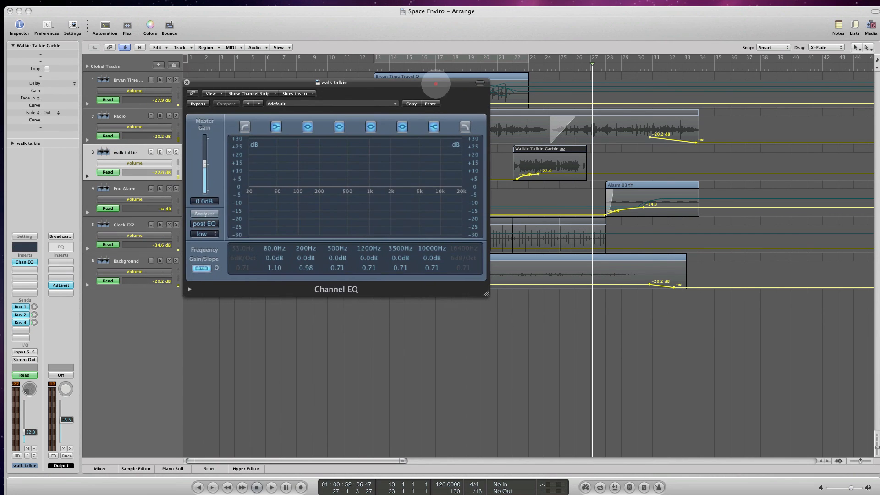
pyautogui.click(466, 127)
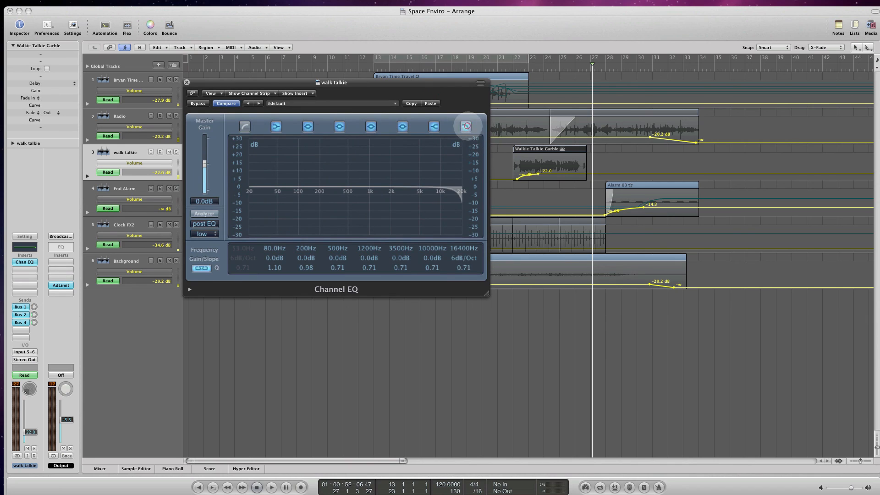
pyautogui.click(244, 127)
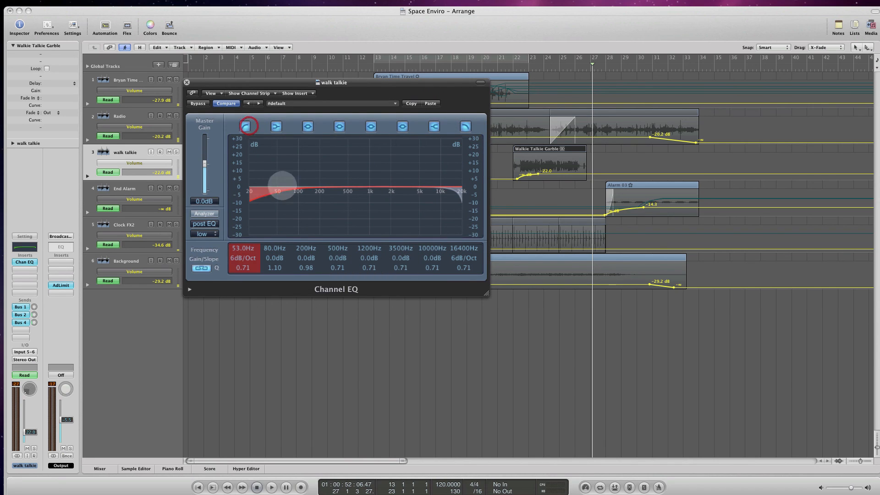
pyautogui.moveTo(239, 257); pyautogui.dragTo(240, 258)
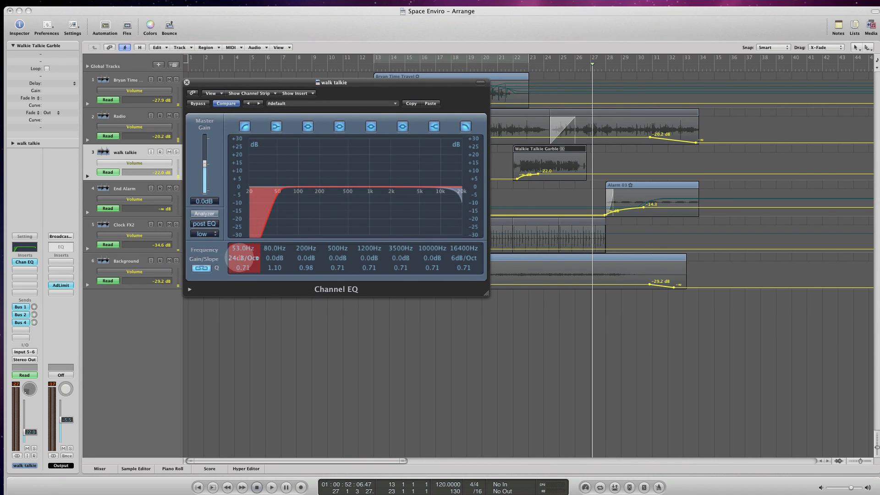
# - Raise the low cut in the walk talkie track's Channel EQ to 144 Hz
pyautogui.moveTo(261, 217); pyautogui.dragTo(293, 214)
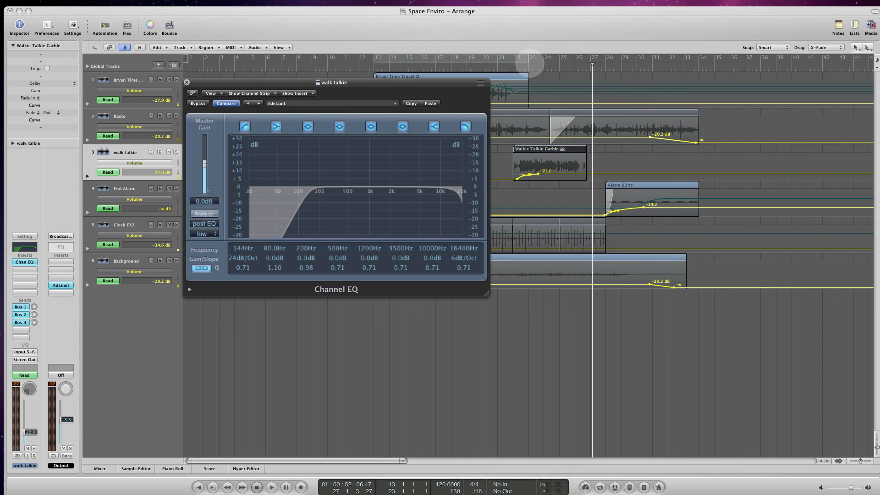
# - Cycle from about bar 22 to 32 and audition the soloed walk talkie track with the Channel EQ's analyzer on, stopping near bar 26
pyautogui.moveTo(521, 60); pyautogui.dragTo(649, 58)
pyautogui.click(204, 213)
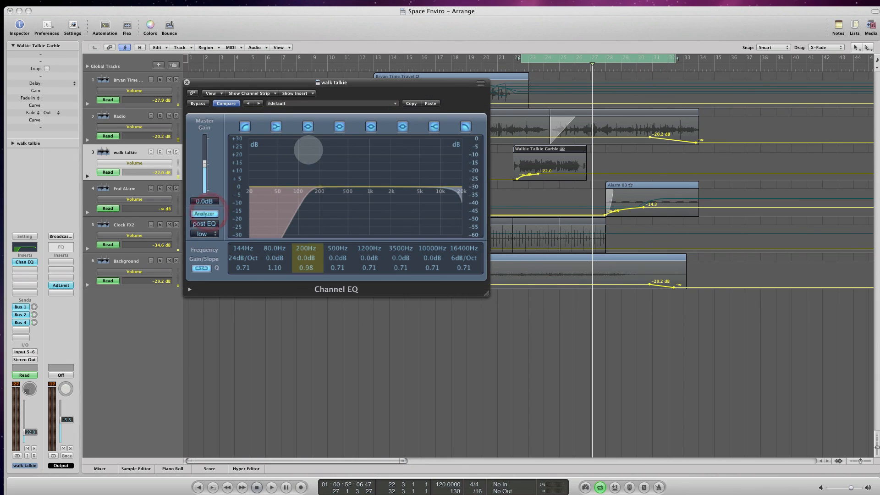
pyautogui.click(176, 151)
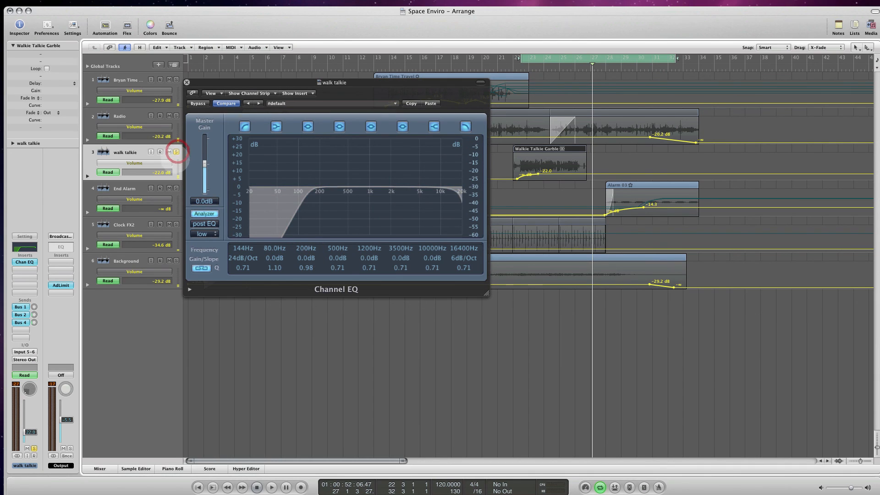
pyautogui.press('space')
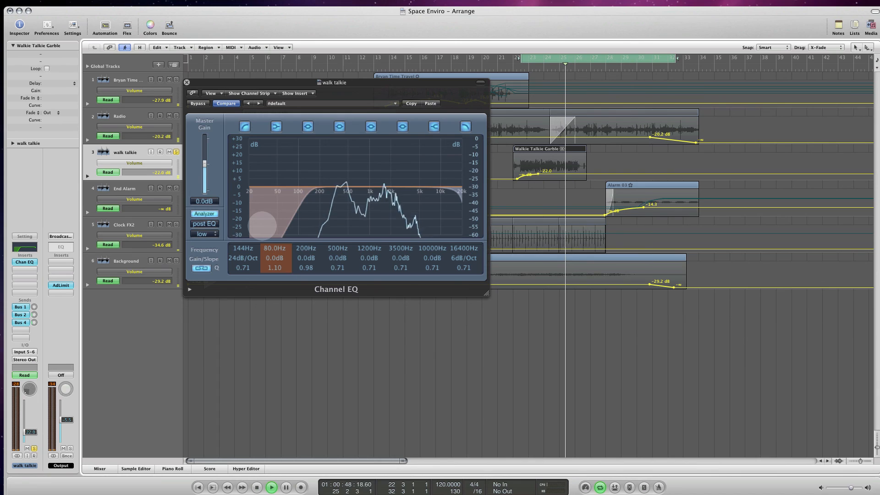
pyautogui.press('space')
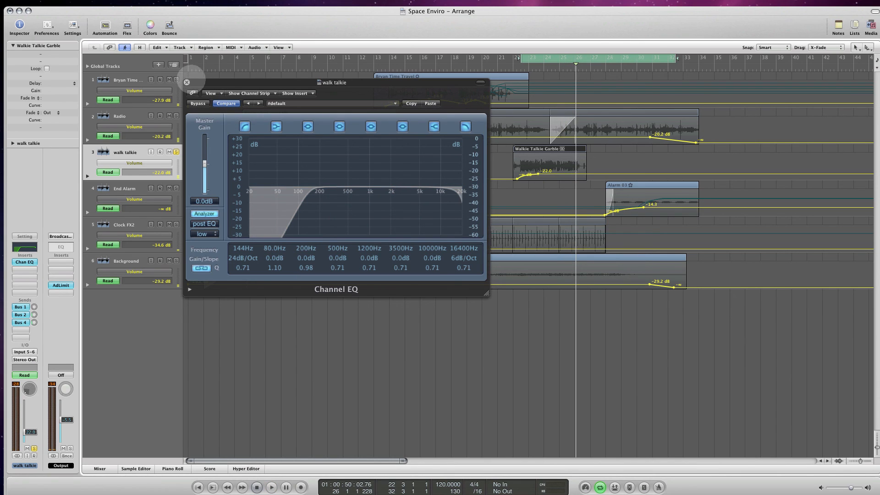
# - Close the walk talkie track's Channel EQ window and turn off the cycle range
pyautogui.moveTo(210, 82)
pyautogui.mouseDown()
pyautogui.moveTo(232, 88)
pyautogui.moveTo(224, 89)
pyautogui.mouseUp()
pyautogui.click(200, 89)
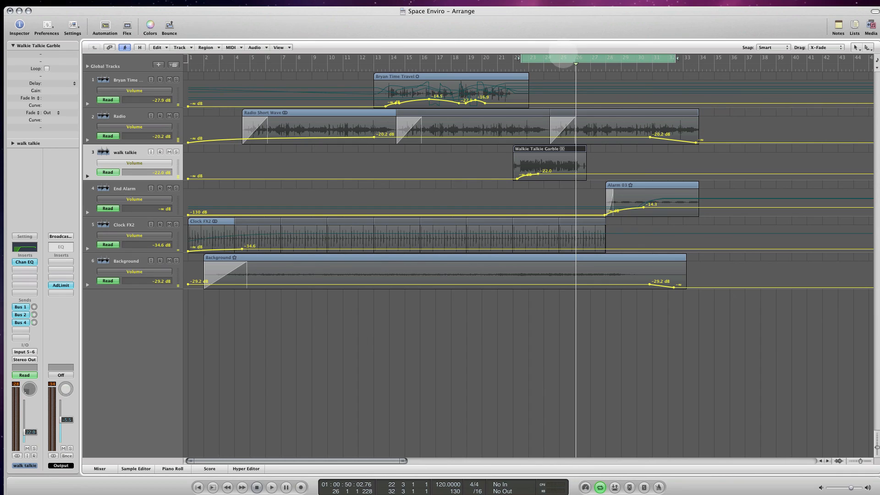
pyautogui.click(561, 57)
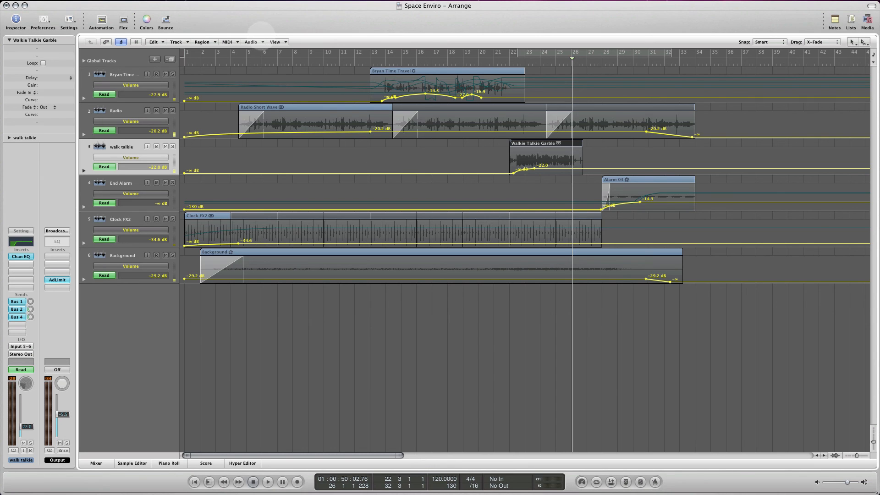
pyautogui.moveTo(237, 5)
pyautogui.mouseDown()
pyautogui.moveTo(246, 10)
pyautogui.moveTo(236, 5)
pyautogui.mouseUp()
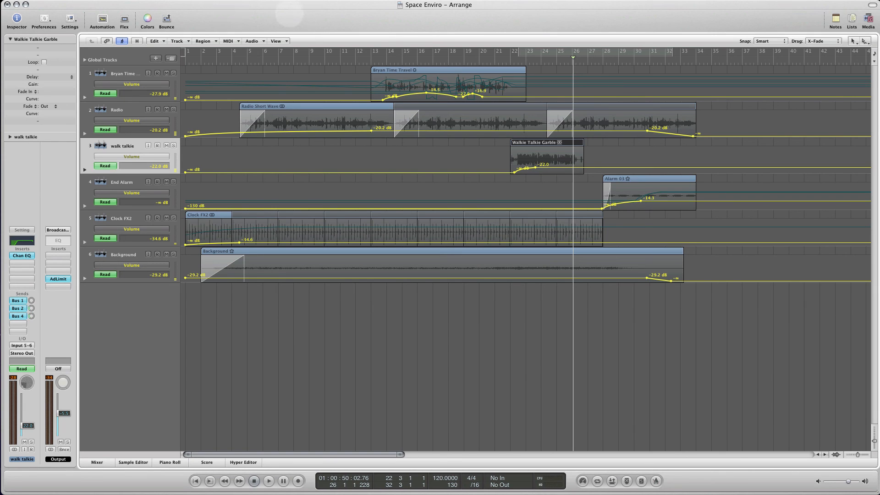
pyautogui.moveTo(288, 8); pyautogui.dragTo(293, 7)
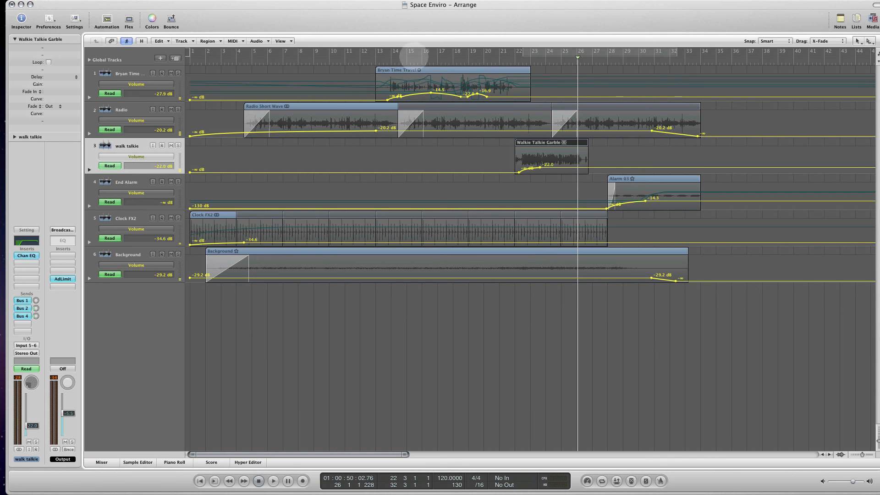
pyautogui.moveTo(362, 10)
pyautogui.mouseDown()
pyautogui.moveTo(365, 16)
pyautogui.moveTo(357, 11)
pyautogui.mouseUp()
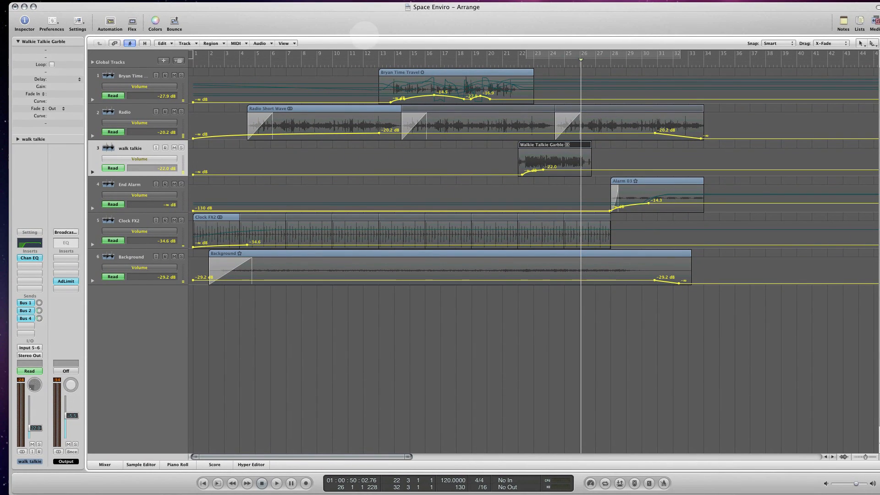